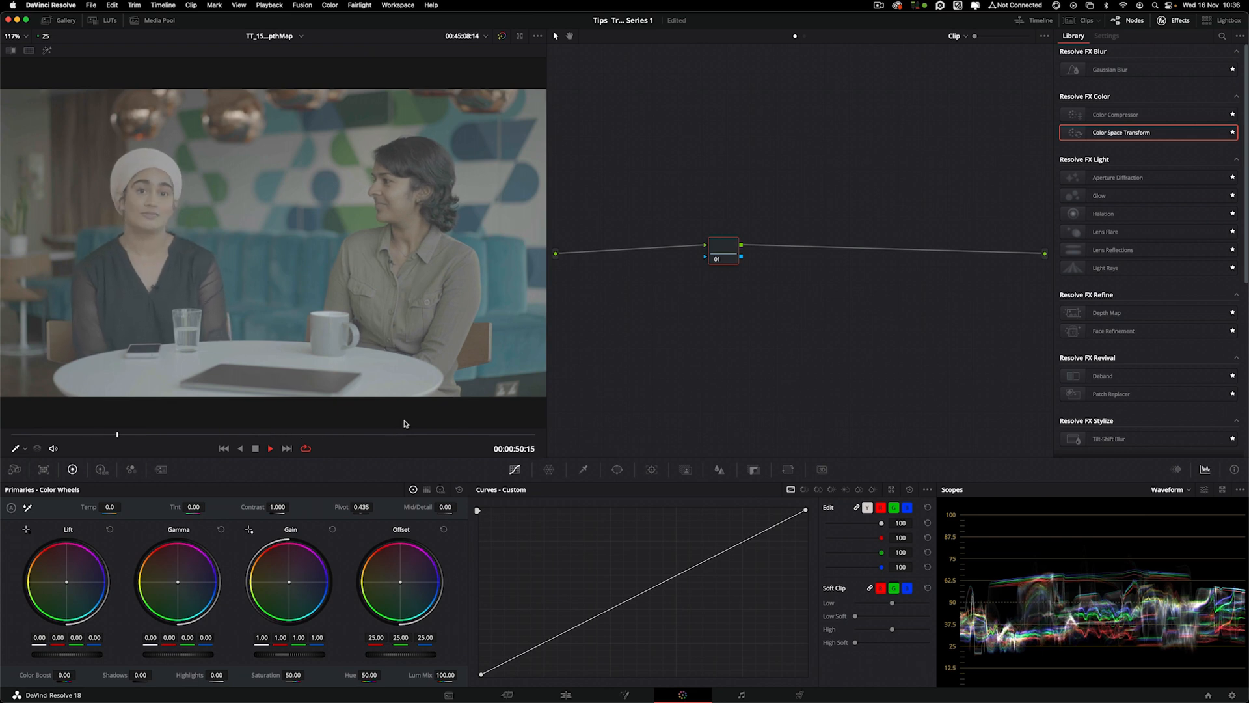
Examine the clip's gamut on the CIE Chromaticity scope in a separate floating window, closing it when done
{"action": "left_click", "coordinate": [1187, 489]}
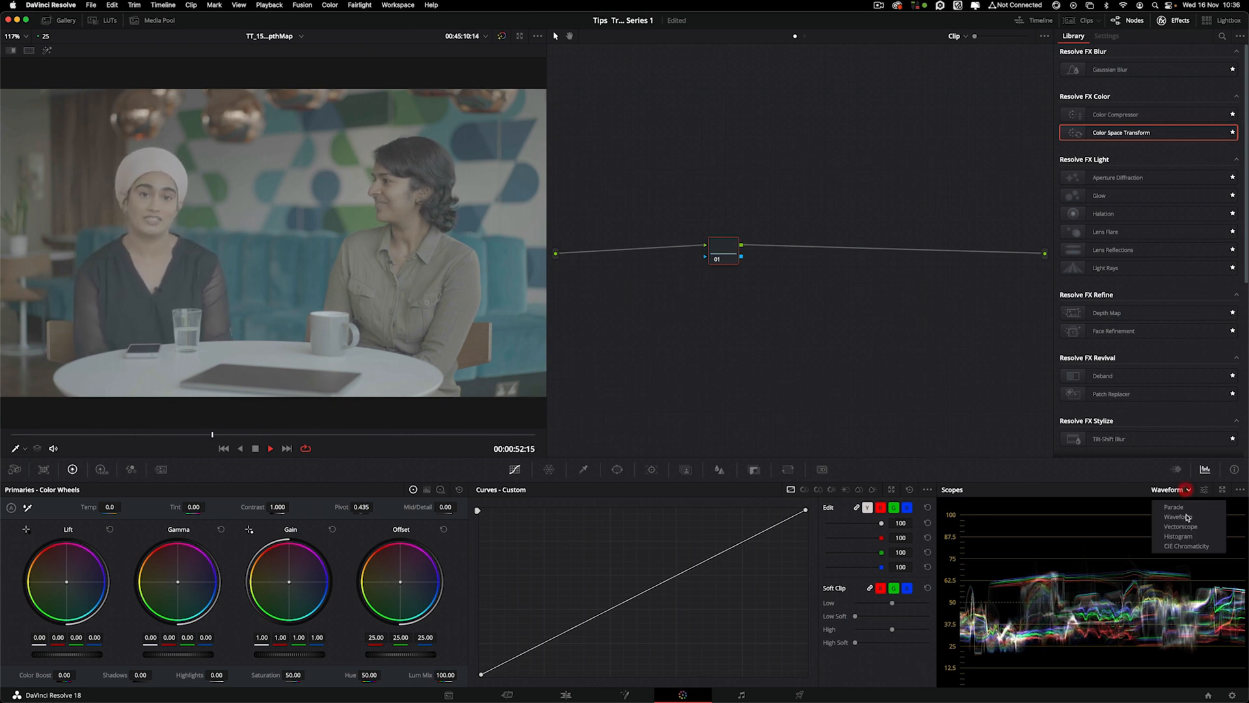
{"action": "left_click", "coordinate": [1186, 545]}
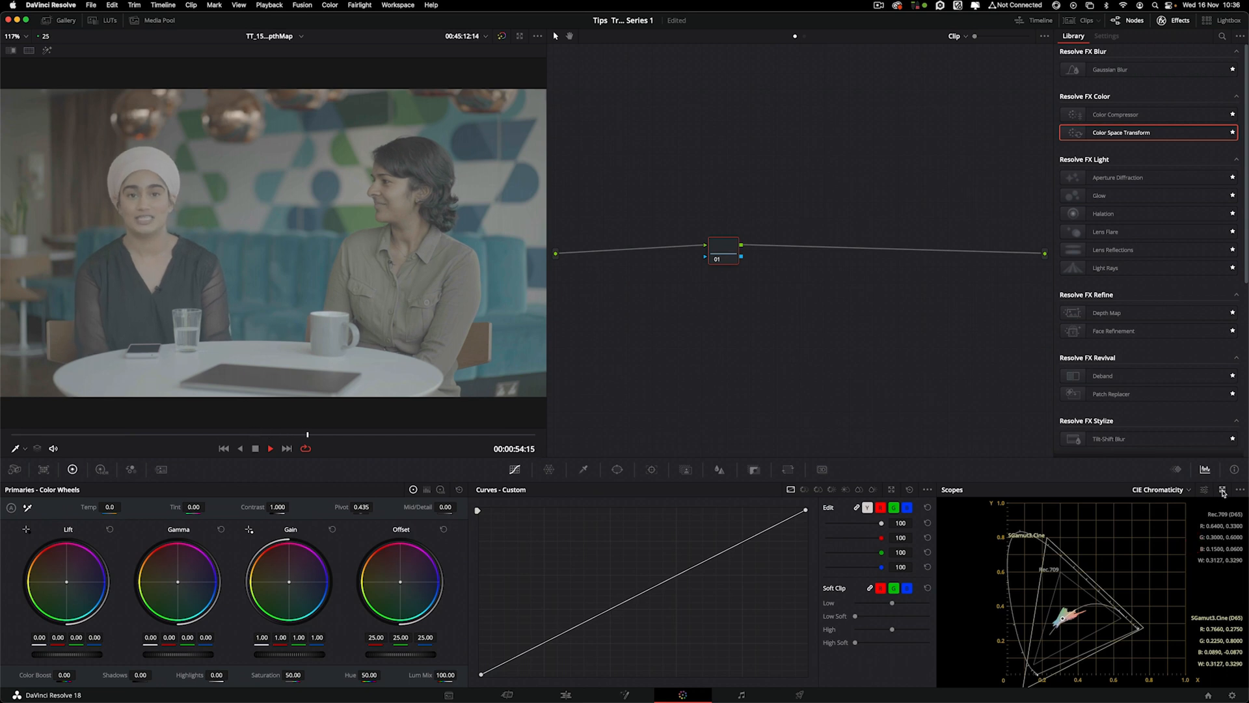
{"action": "left_click", "coordinate": [1222, 491]}
{"action": "left_click_drag", "start_coordinate": [818, 143], "coordinate": [696, 114]}
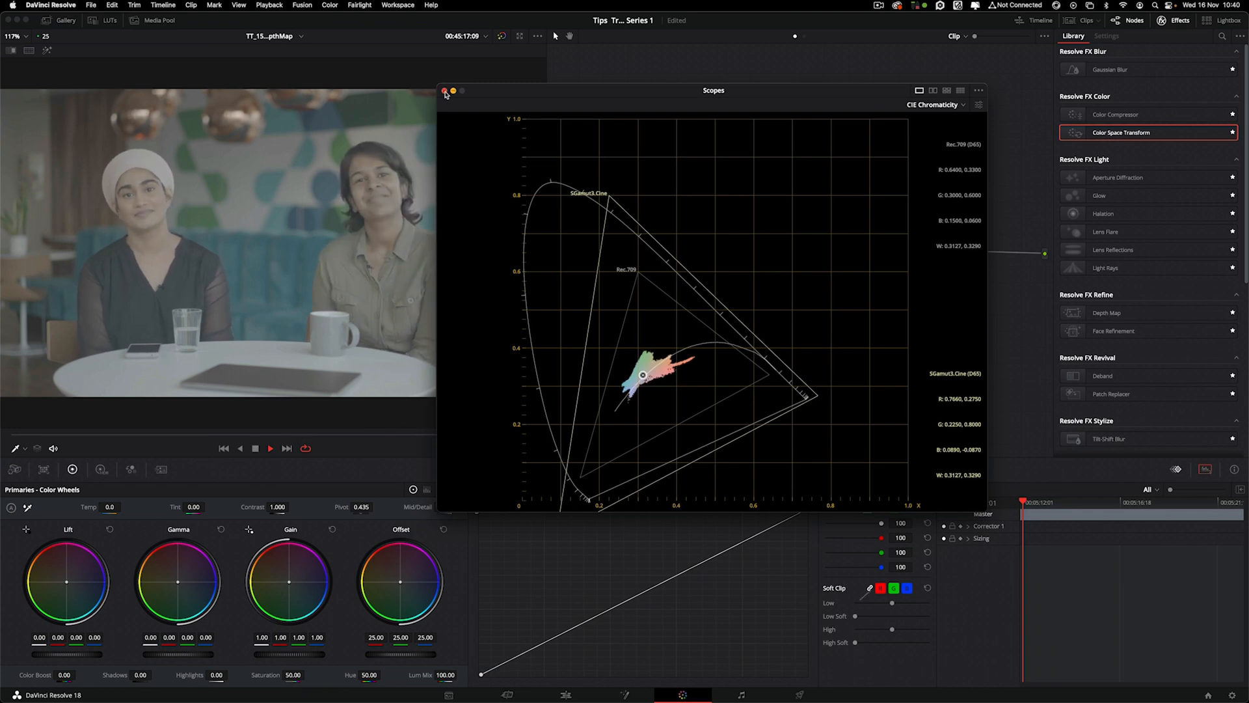
{"action": "left_click", "coordinate": [444, 91]}
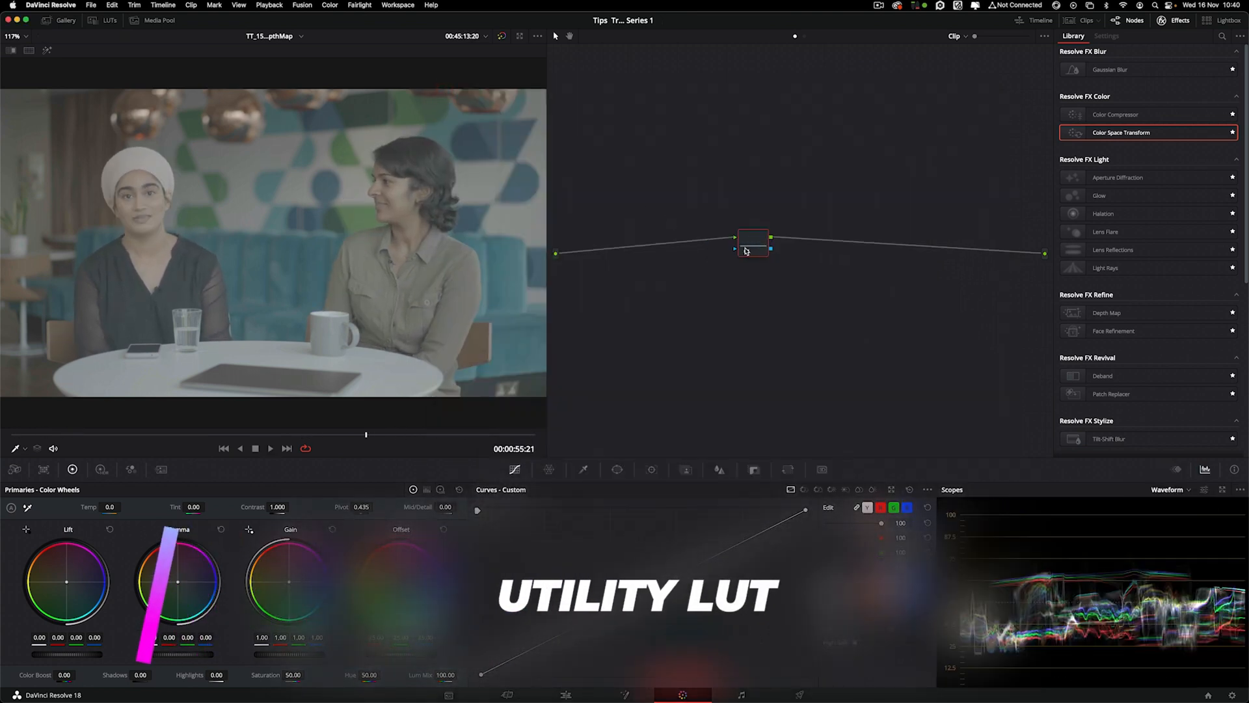
Apply the Sony LUT SLog3SGamut3.CineToLC-709 to node 01
{"action": "left_click_drag", "start_coordinate": [745, 253], "coordinate": [728, 253]}
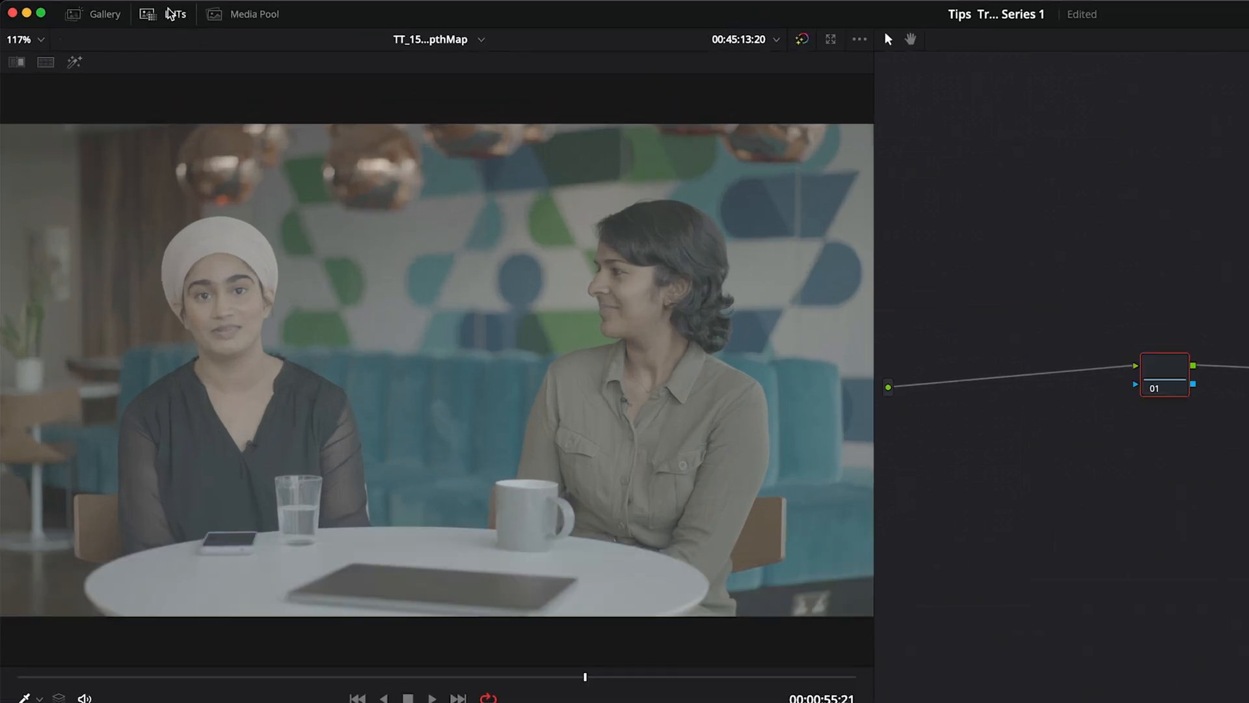
{"action": "left_click", "coordinate": [111, 20]}
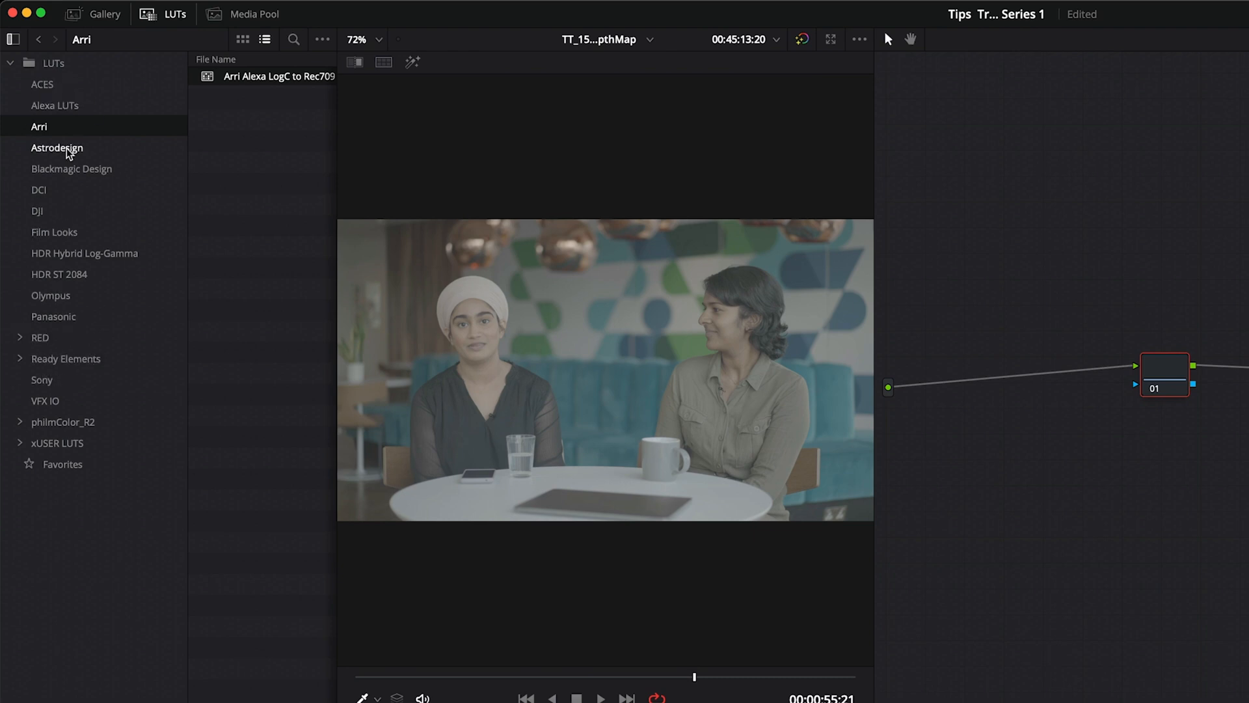
{"action": "left_click", "coordinate": [63, 236]}
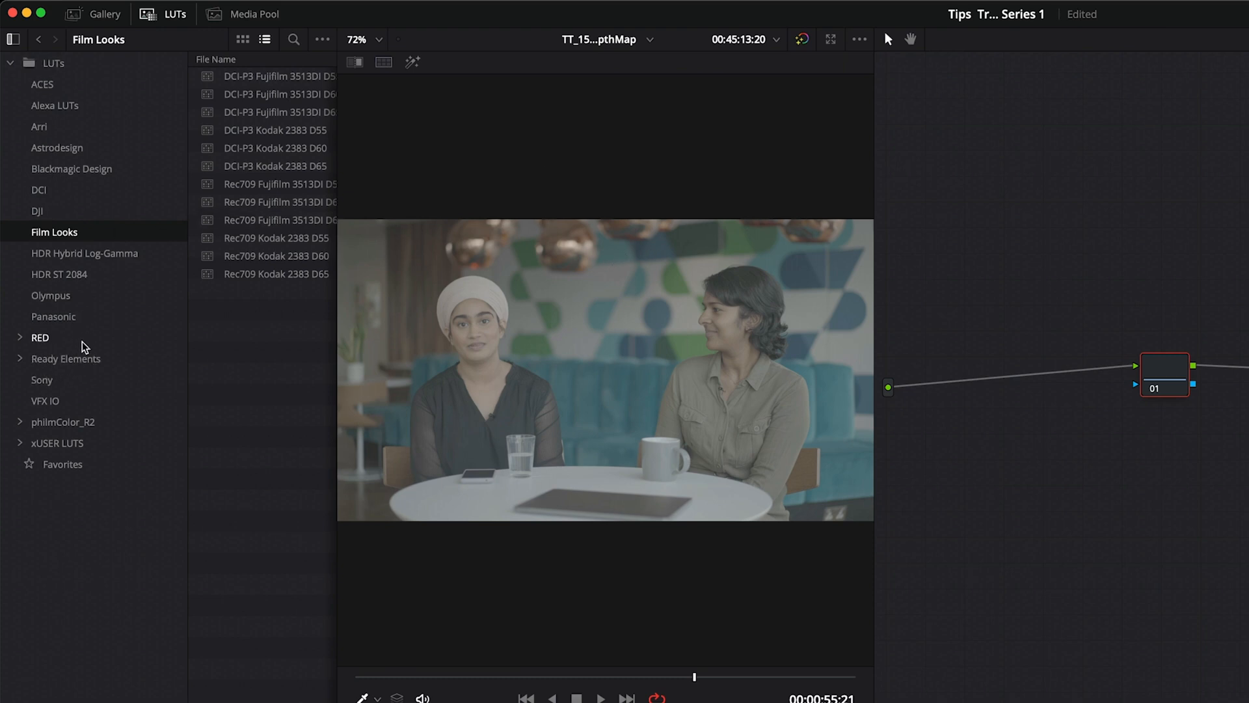
{"action": "left_click", "coordinate": [50, 382]}
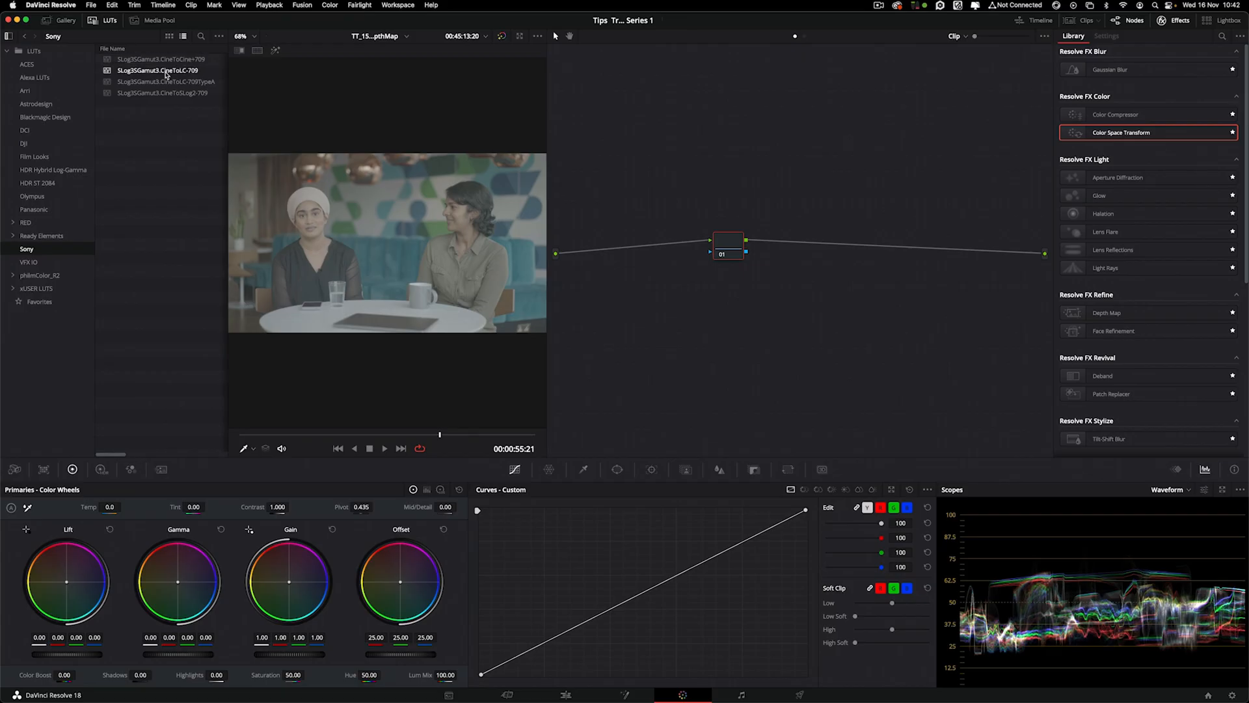
{"action": "left_click_drag", "start_coordinate": [166, 73], "coordinate": [730, 251]}
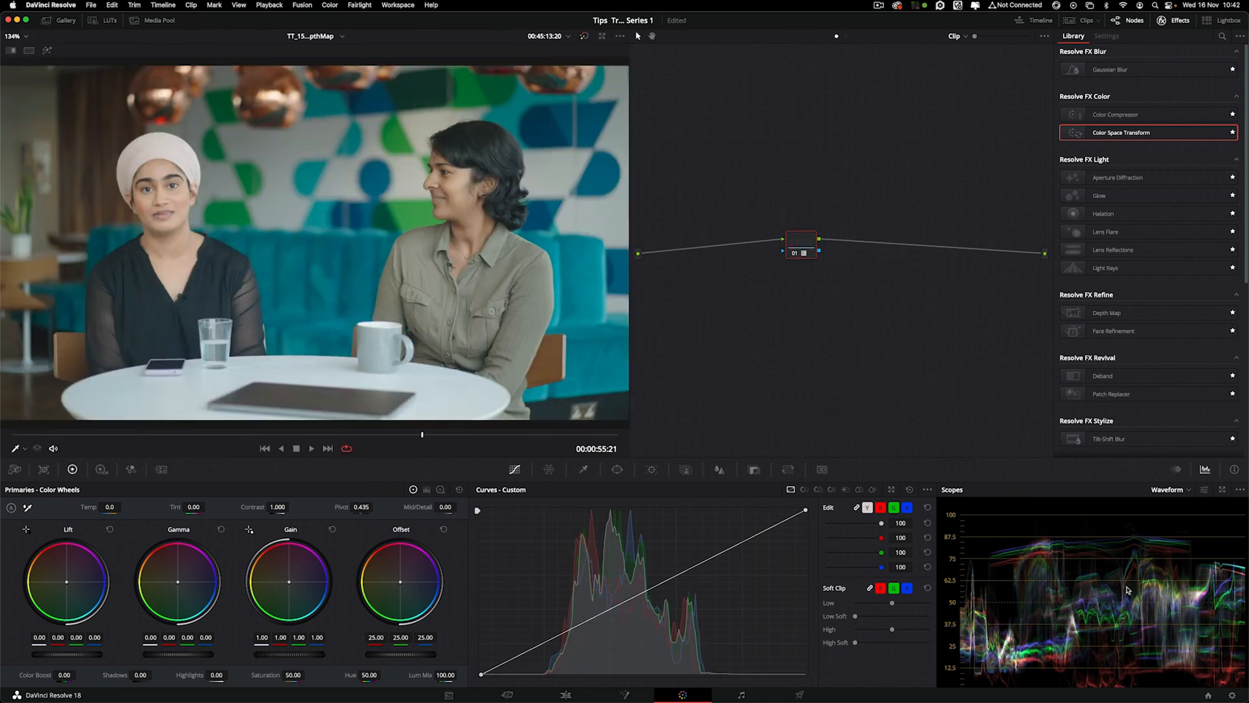
Compare the clip with and without the LUT by disabling and re-enabling node 01, repositioning the node in the graph
{"action": "left_click", "coordinate": [794, 254]}
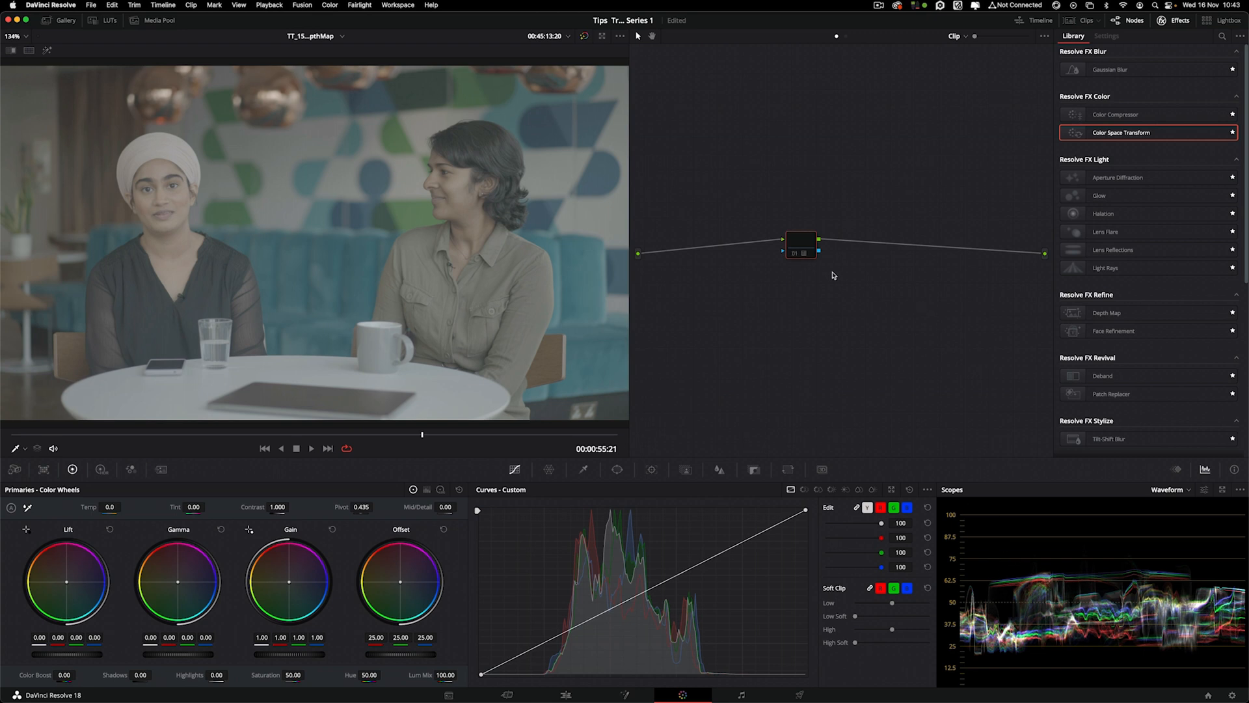
{"action": "left_click", "coordinate": [794, 254]}
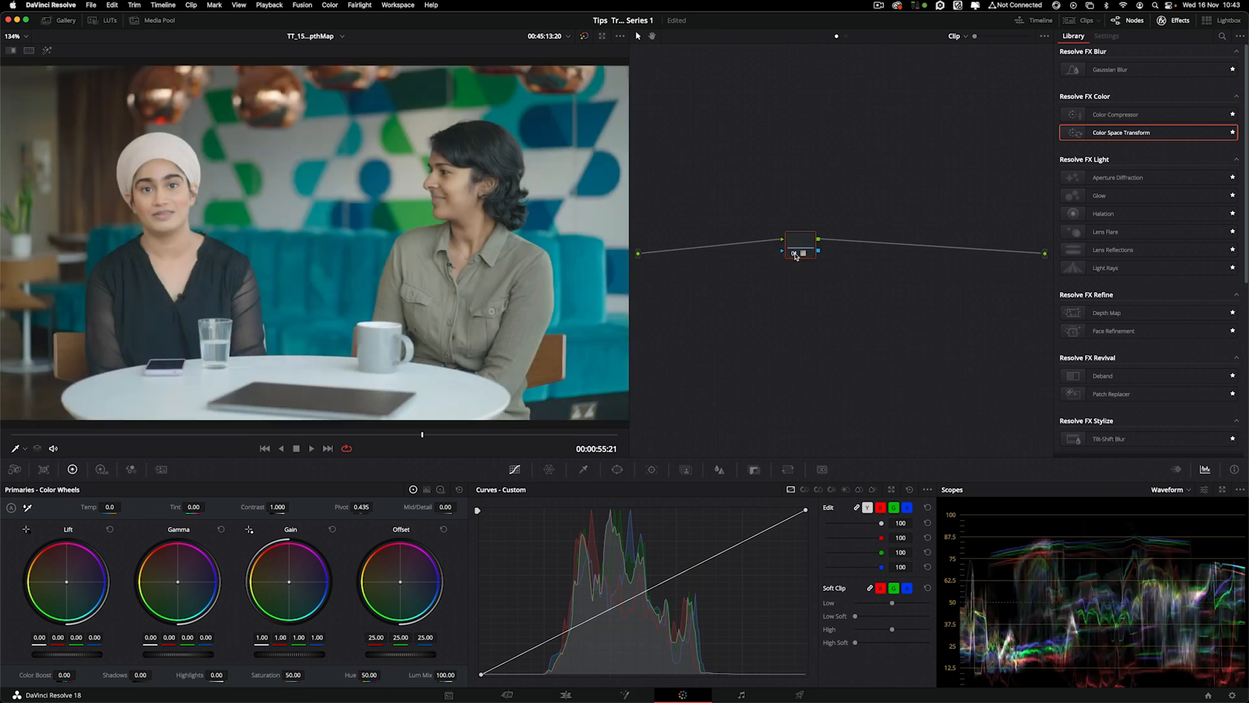
{"action": "left_click_drag", "start_coordinate": [794, 248], "coordinate": [849, 250]}
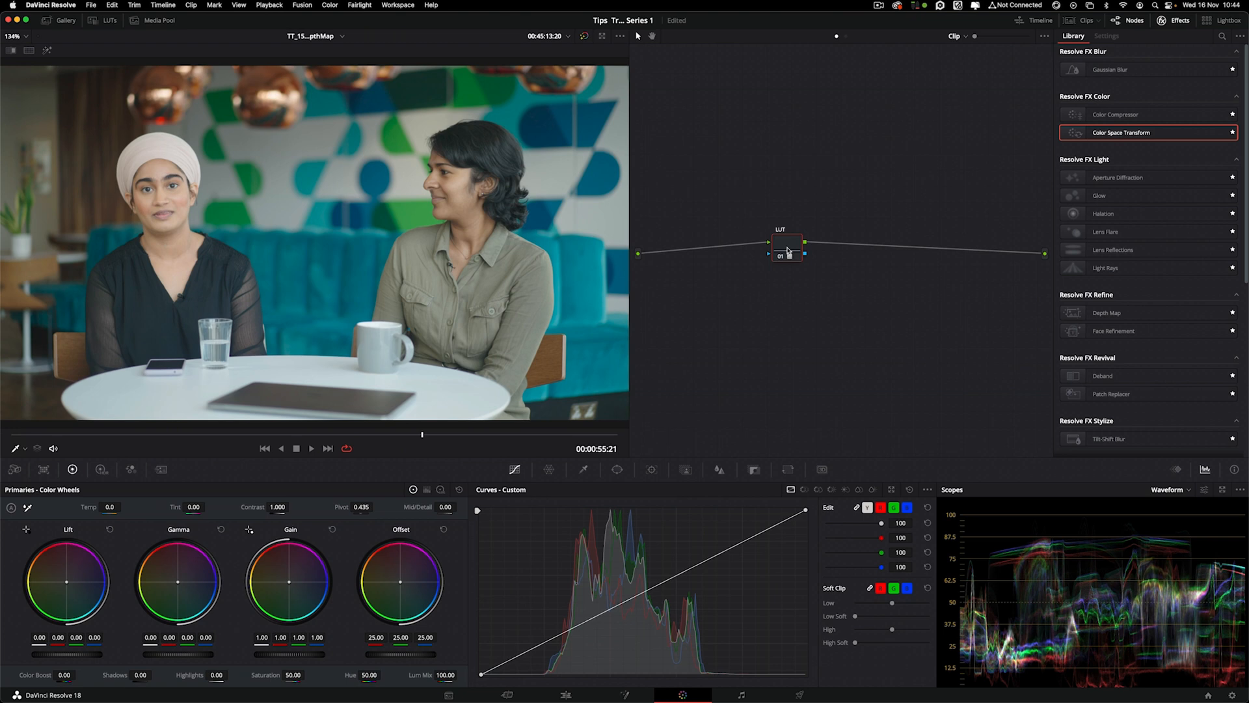
{"action": "left_click", "coordinate": [780, 256]}
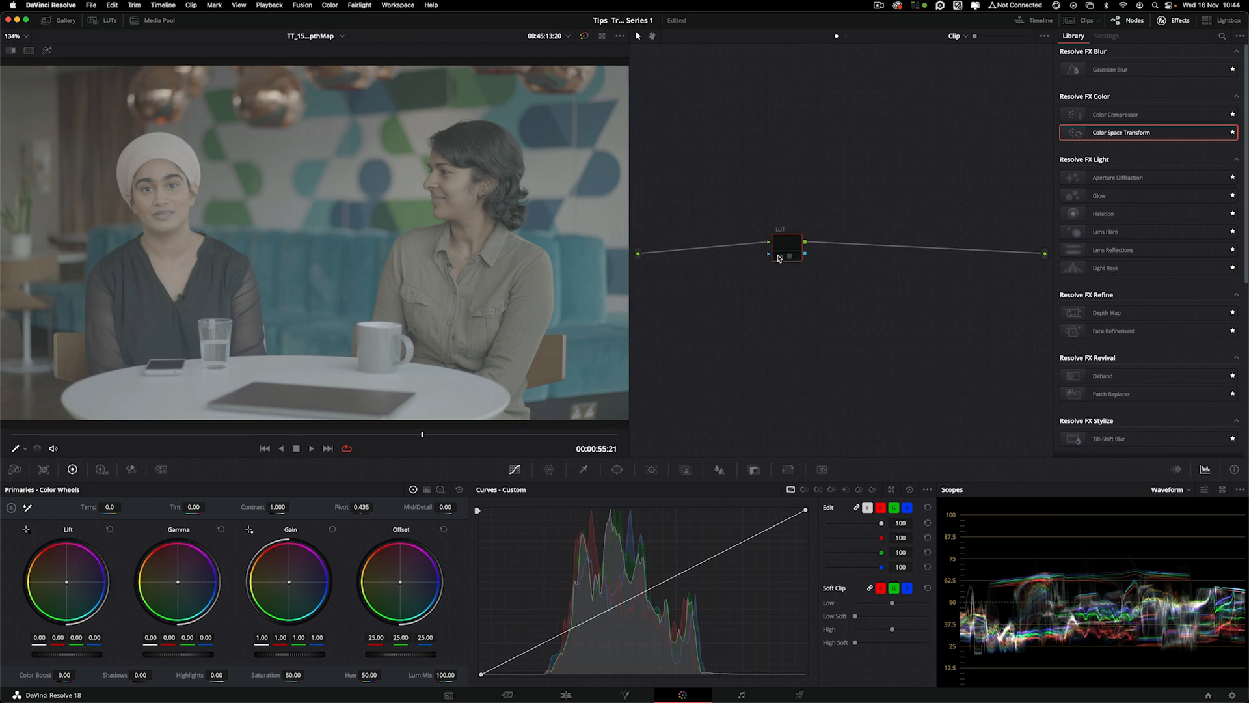
{"action": "left_click_drag", "start_coordinate": [780, 257], "coordinate": [719, 207]}
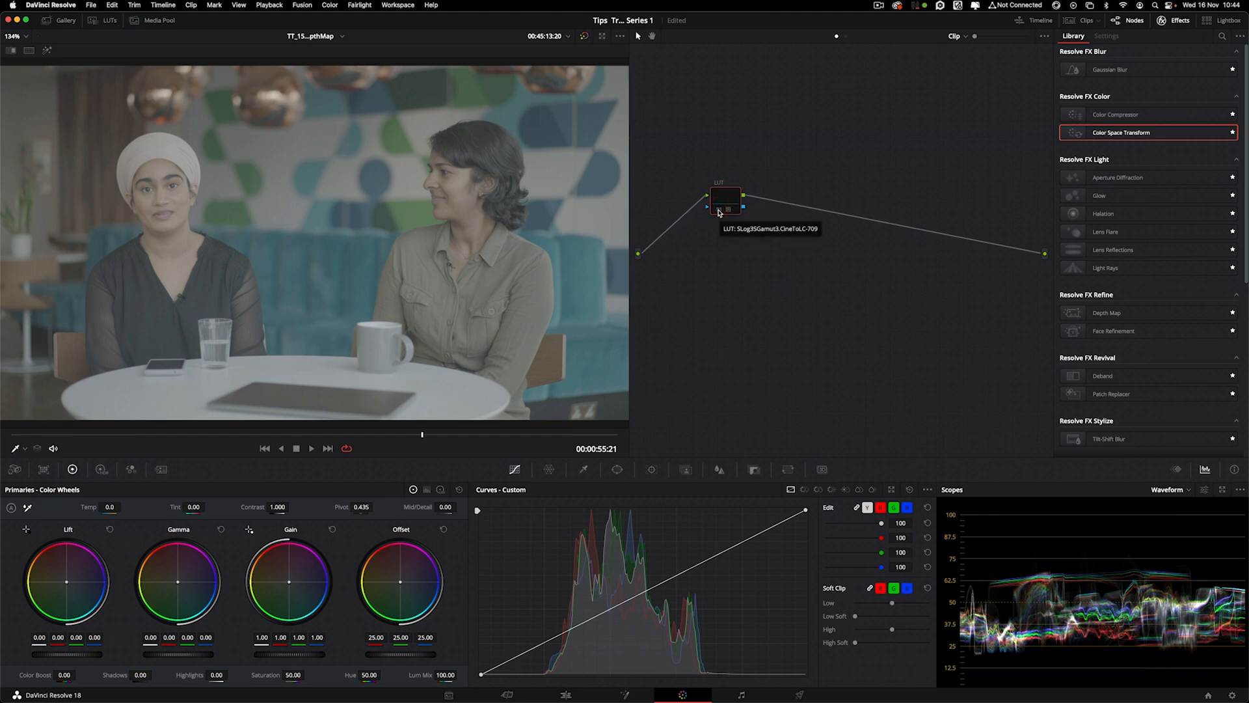
{"action": "left_click", "coordinate": [718, 212]}
{"action": "mouse_move", "coordinate": [722, 202]}
{"action": "left_mouse_down"}
{"action": "mouse_move", "coordinate": [790, 198]}
{"action": "mouse_move", "coordinate": [730, 212]}
{"action": "mouse_move", "coordinate": [732, 194]}
{"action": "mouse_move", "coordinate": [741, 207]}
{"action": "mouse_move", "coordinate": [726, 218]}
{"action": "left_mouse_up"}
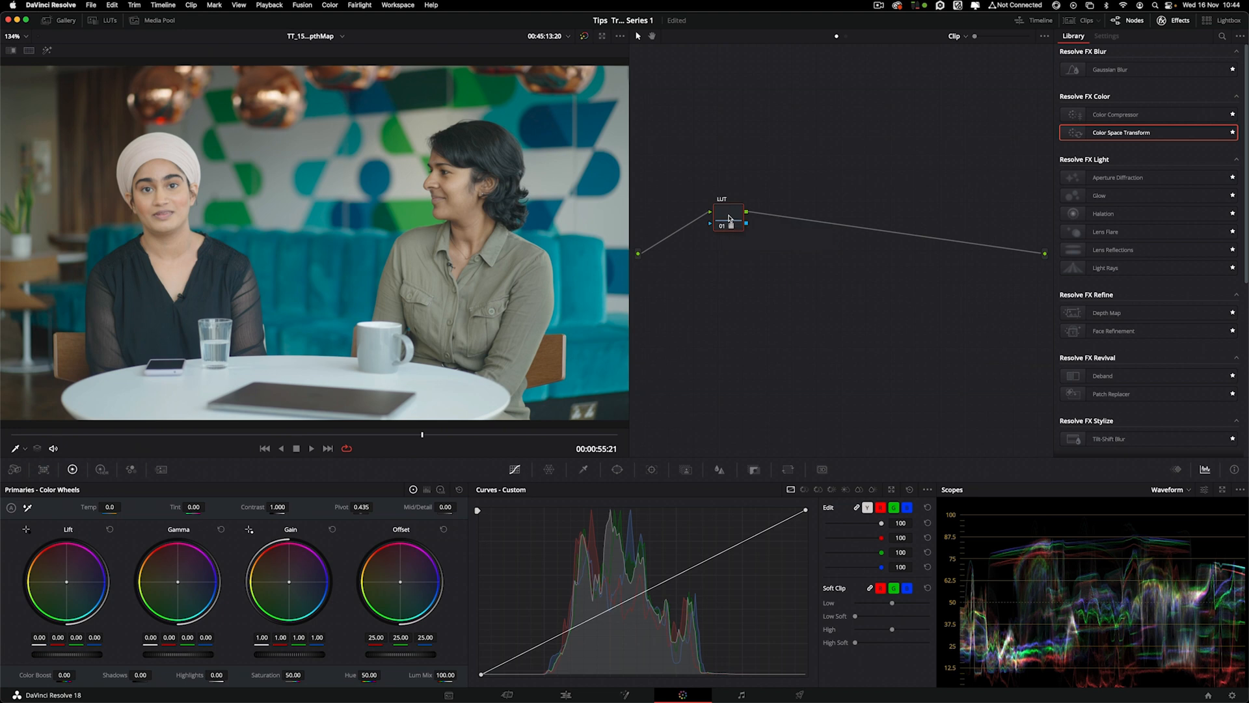
{"action": "left_click_drag", "start_coordinate": [729, 219], "coordinate": [725, 218]}
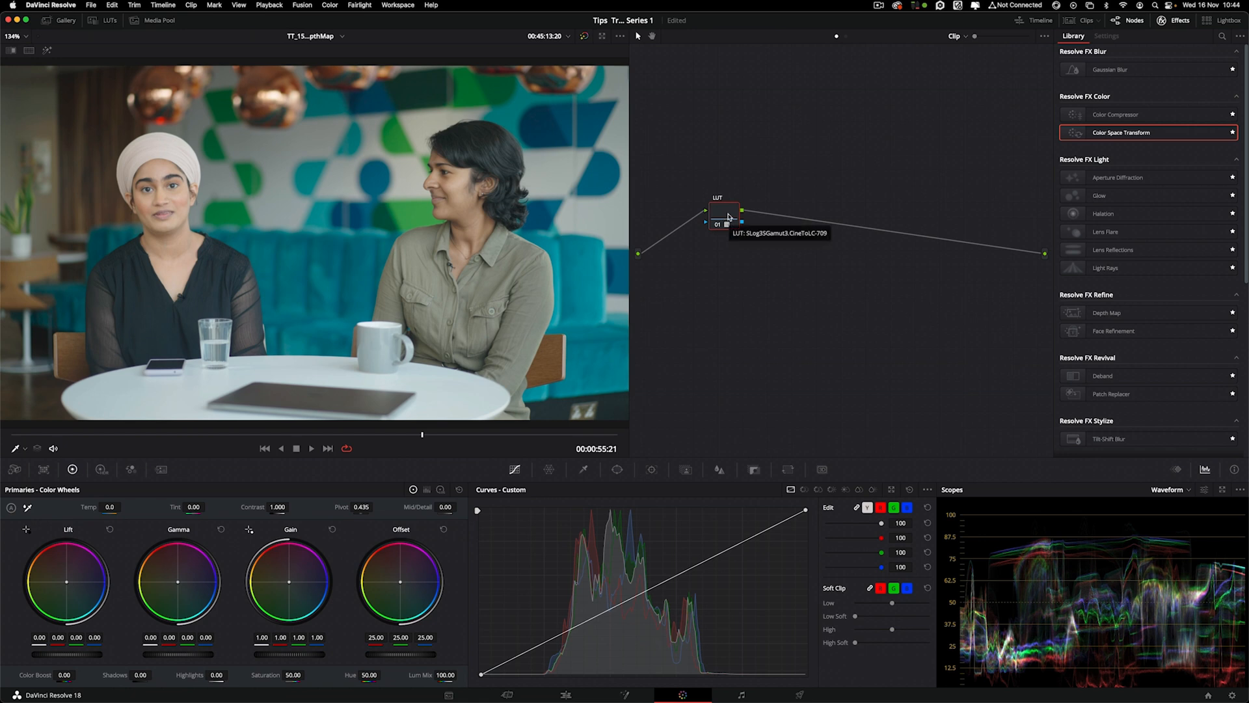
{"action": "left_click_drag", "start_coordinate": [724, 218], "coordinate": [811, 221]}
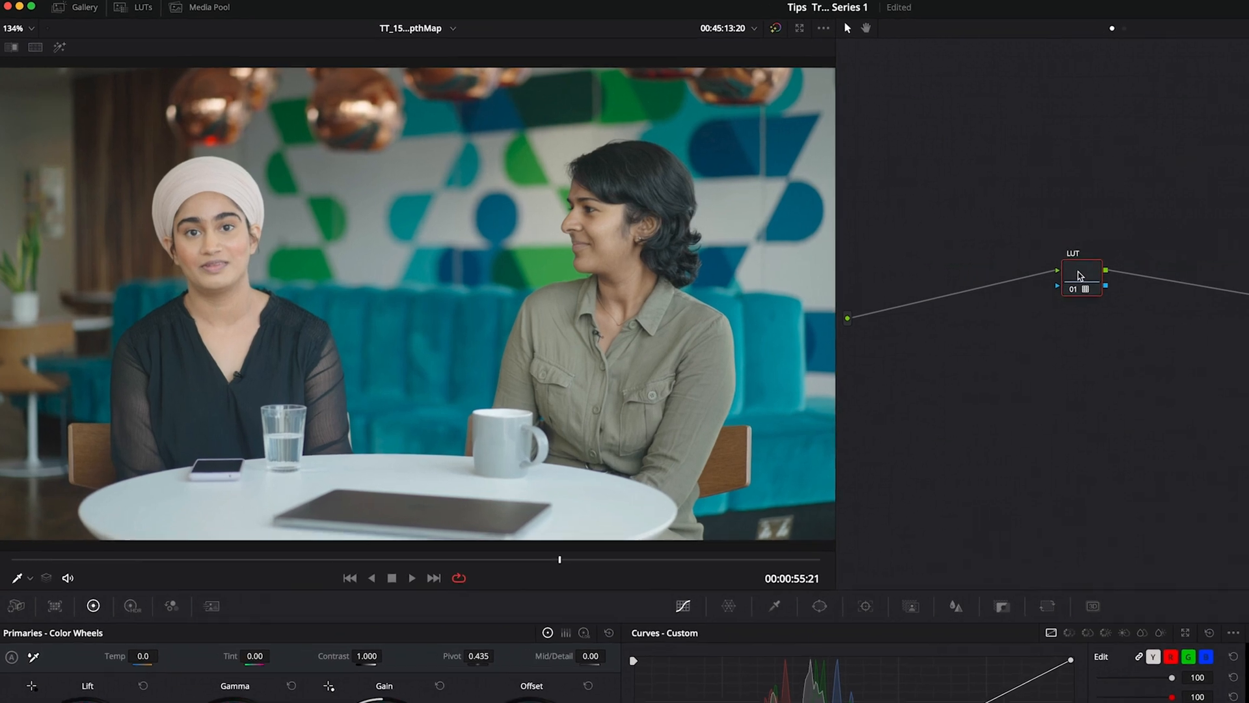
Grab a still of the LUT-converted frame and label it LUT in the gallery
{"action": "left_click", "coordinate": [137, 8]}
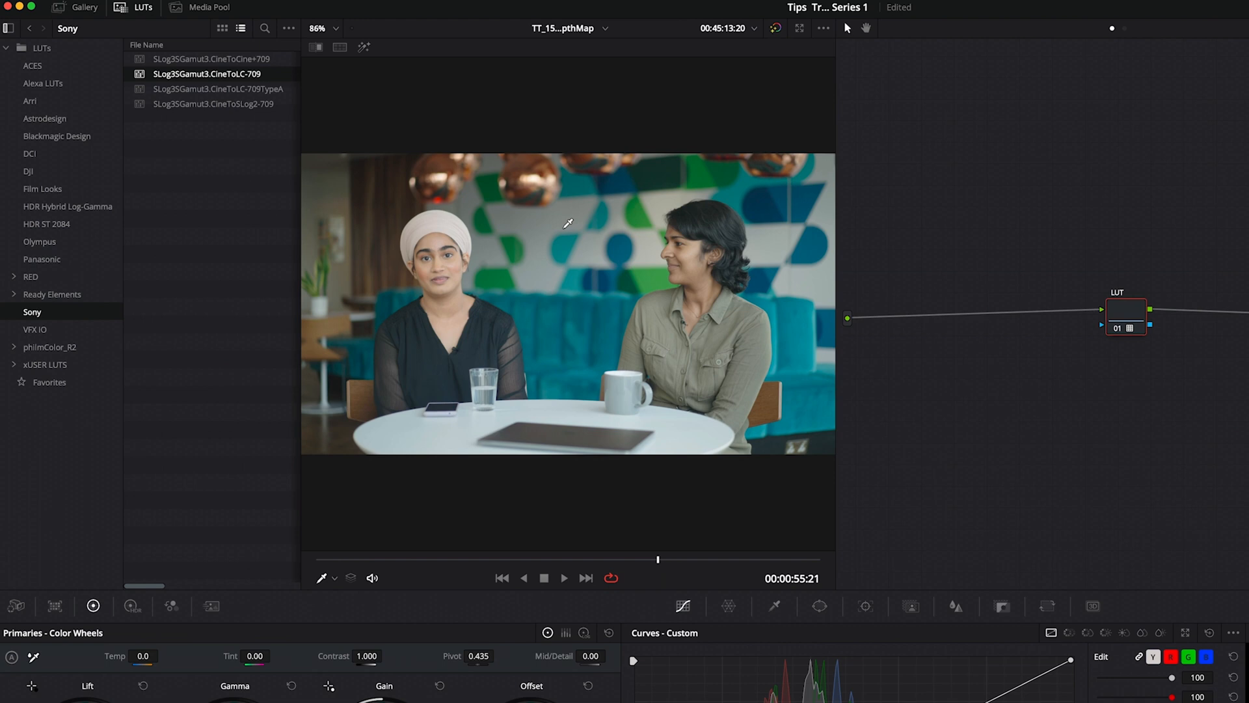
{"action": "right_click", "coordinate": [567, 224]}
{"action": "left_click", "coordinate": [589, 239]}
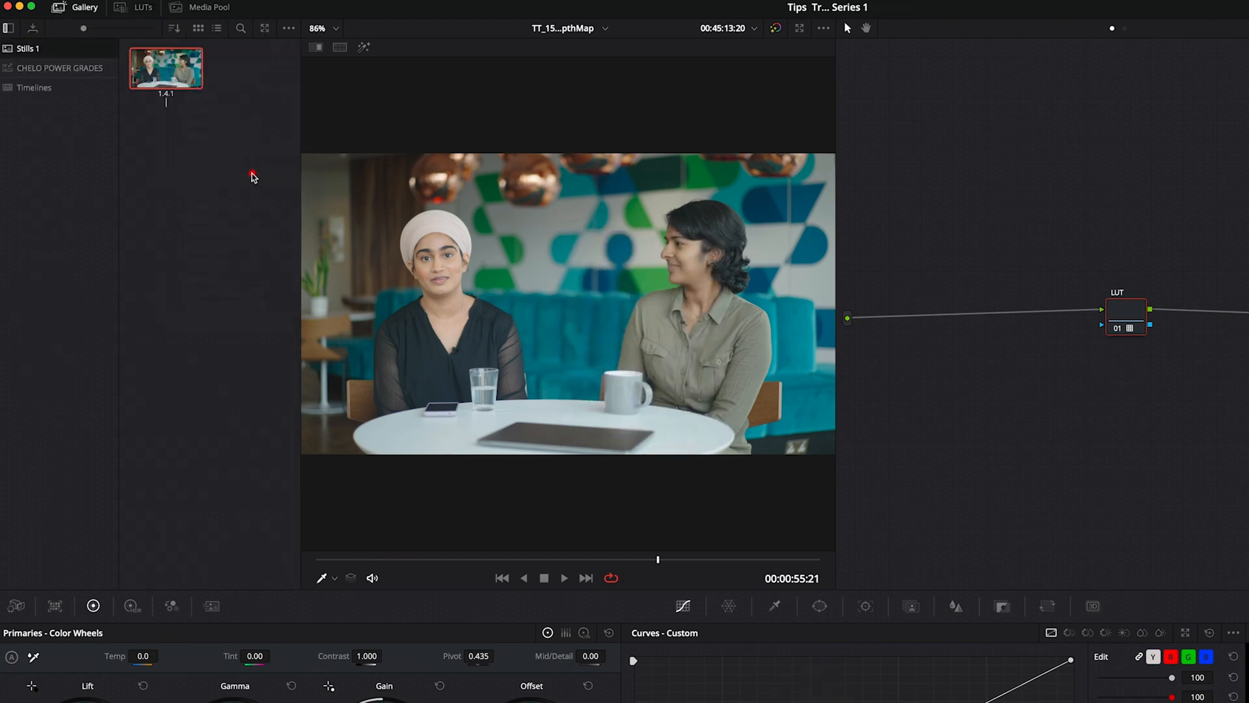
{"action": "type", "text": "LUT"}
{"action": "left_click", "coordinate": [252, 177]}
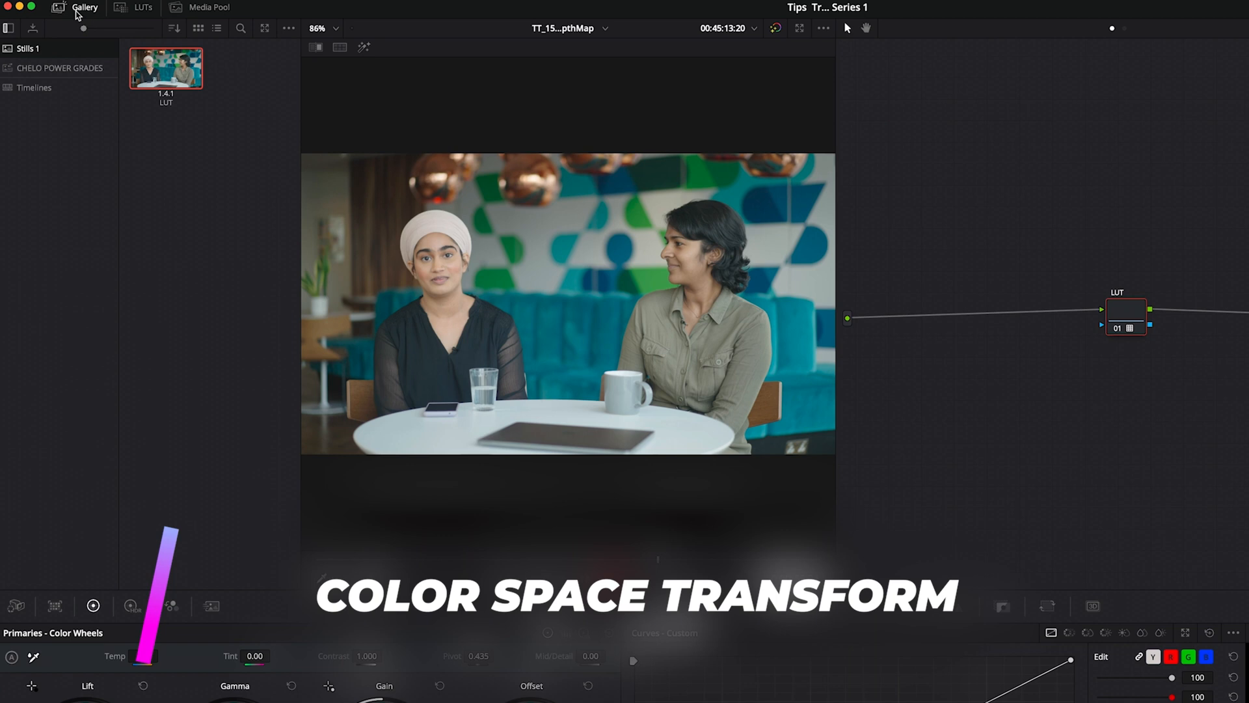
{"action": "left_click", "coordinate": [77, 10]}
Reset the grade of node 01 and list all effects in the library instead of only the favorites
{"action": "right_click", "coordinate": [1125, 311]}
{"action": "left_click", "coordinate": [1156, 320]}
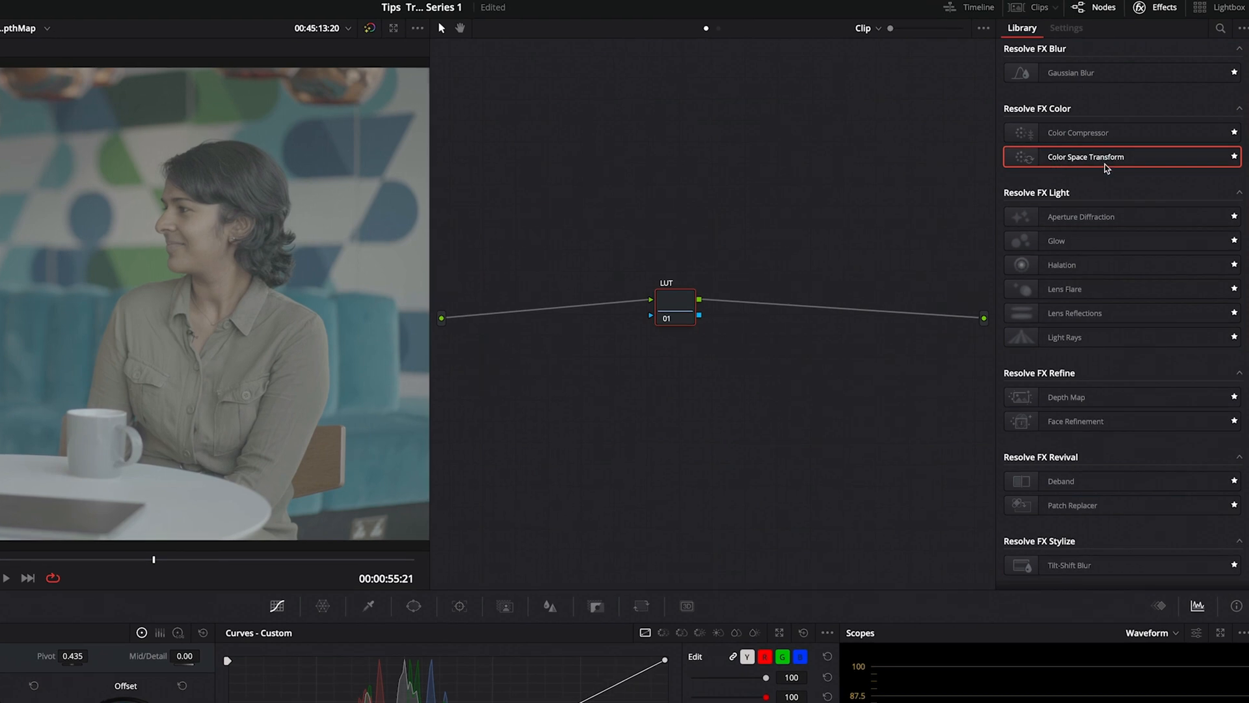
{"action": "scroll", "coordinate": [1061, 162], "scroll_direction": "down", "scroll_amount": 1}
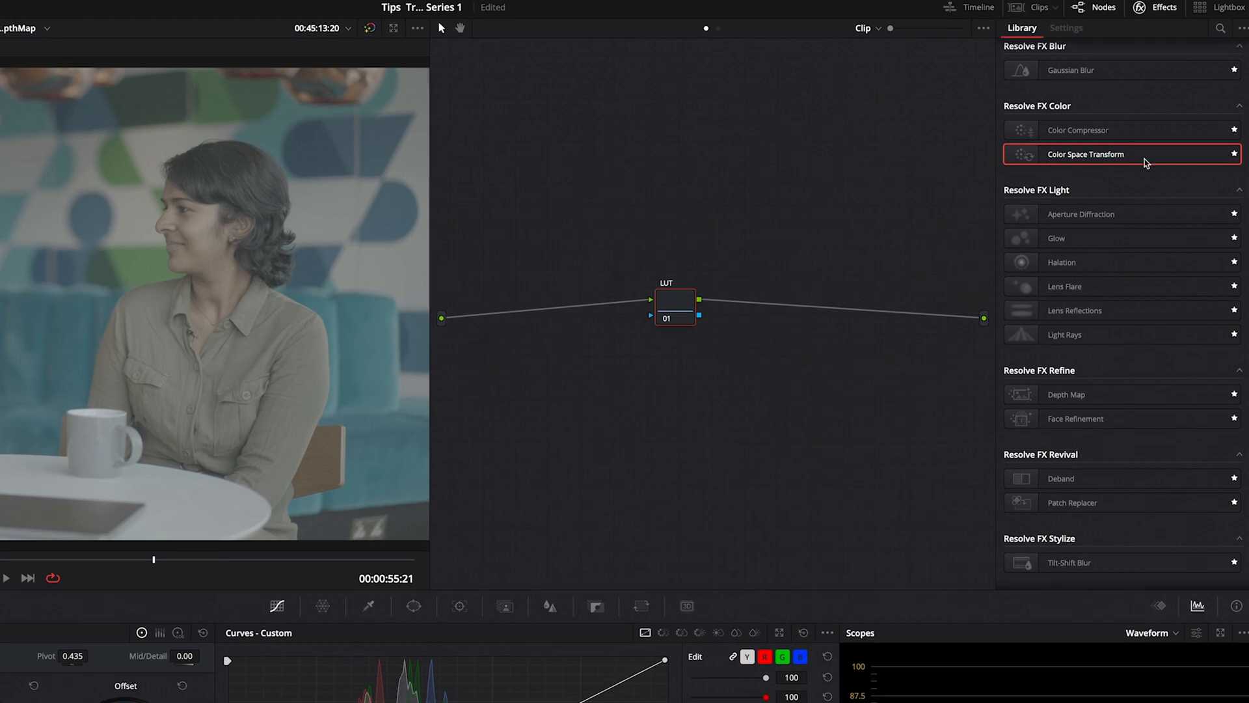
{"action": "left_click", "coordinate": [1242, 30]}
{"action": "left_click", "coordinate": [1188, 44]}
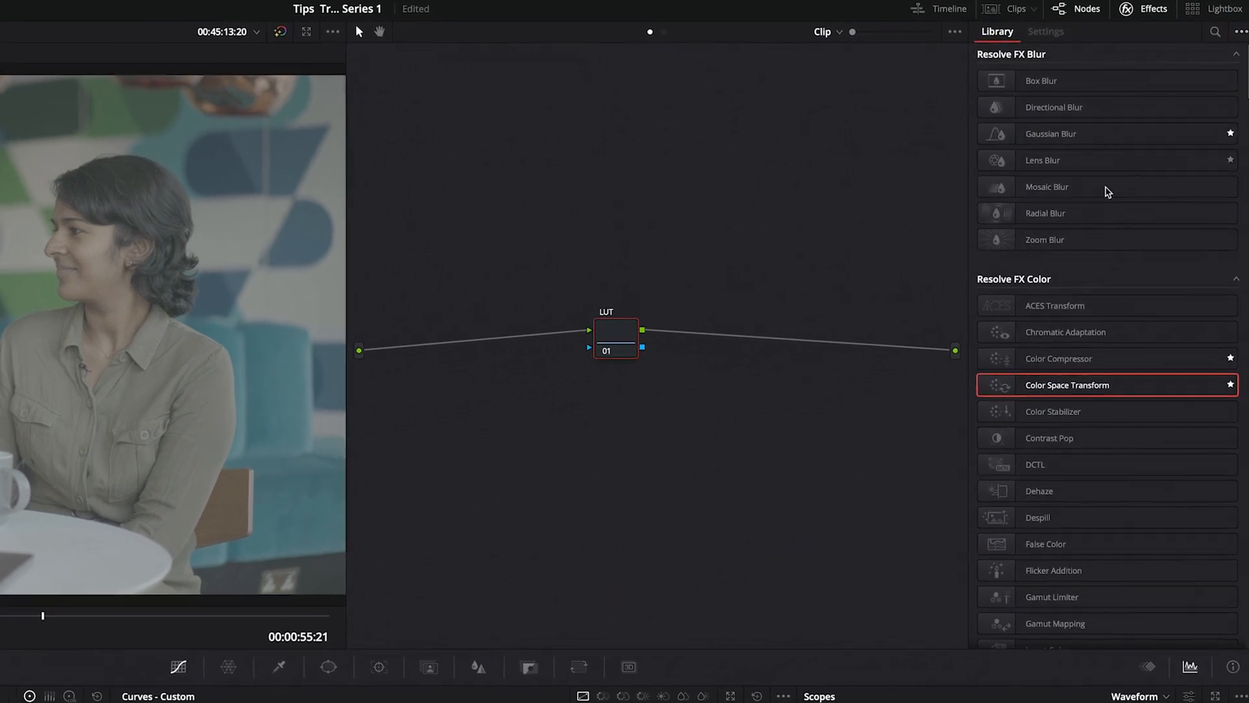
Apply the Color Space Transform effect to node 01 and relabel the node CST
{"action": "left_click", "coordinate": [1139, 11]}
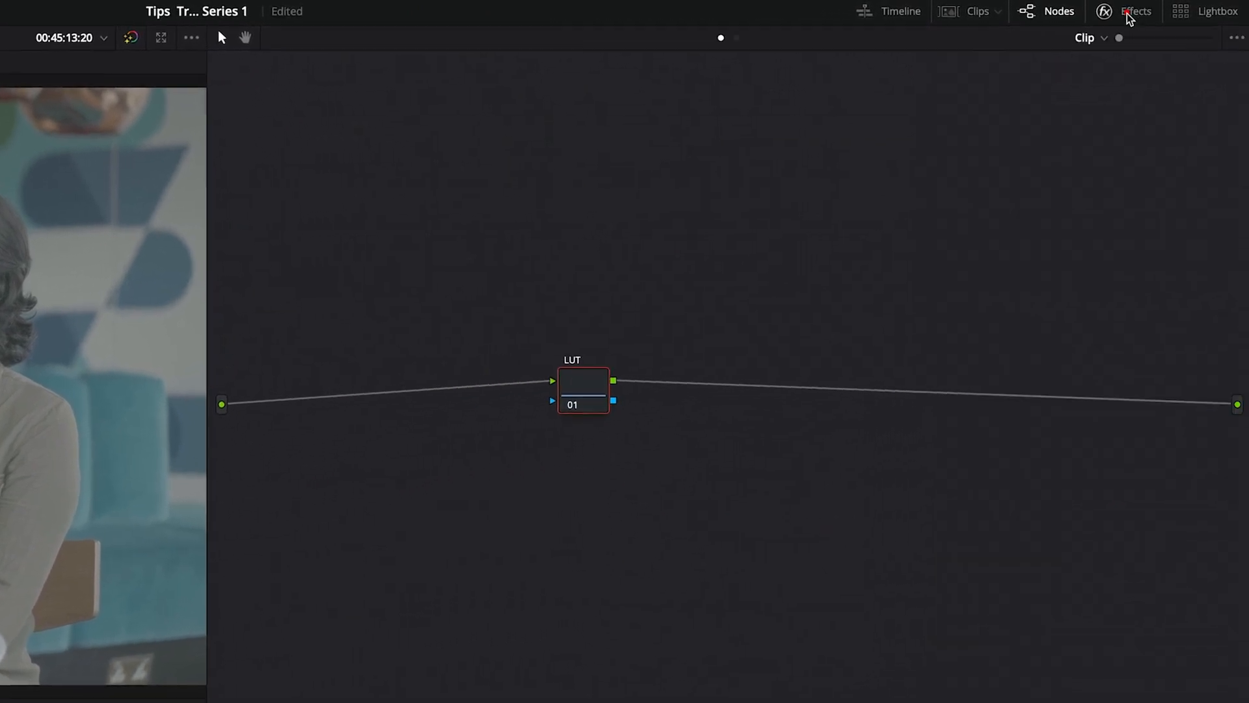
{"action": "left_click", "coordinate": [1138, 11]}
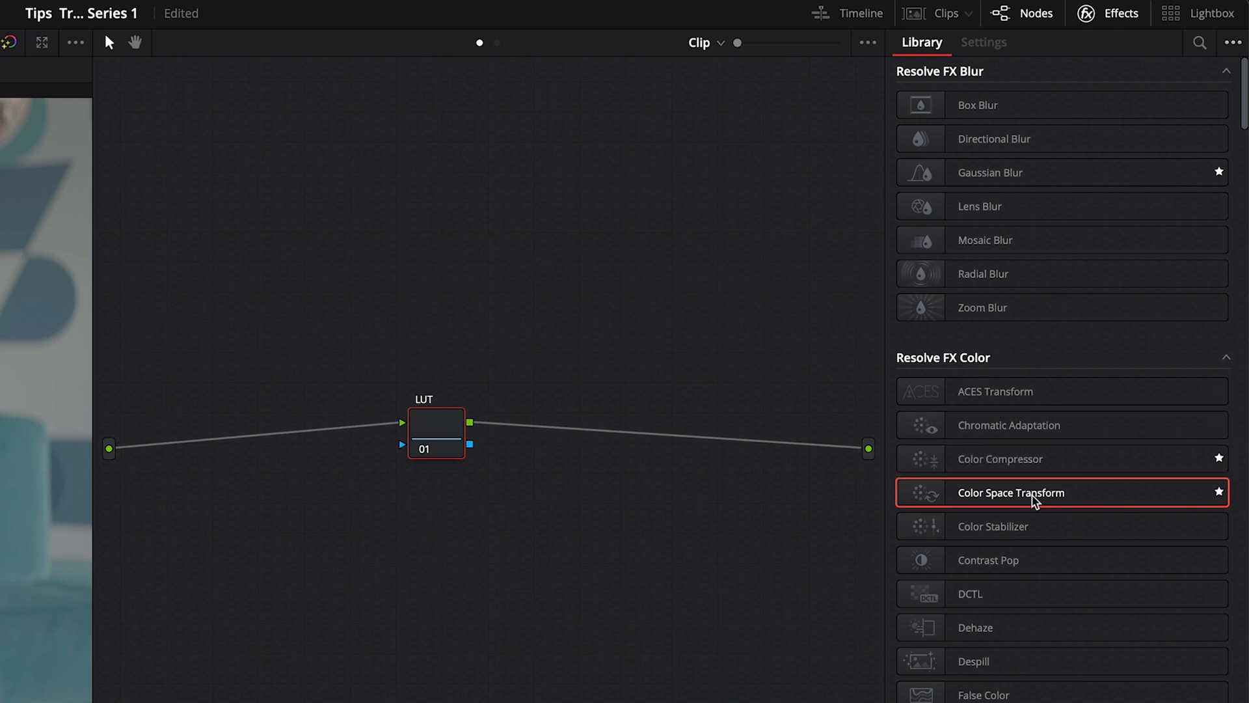
{"action": "left_click_drag", "start_coordinate": [1039, 502], "coordinate": [447, 437]}
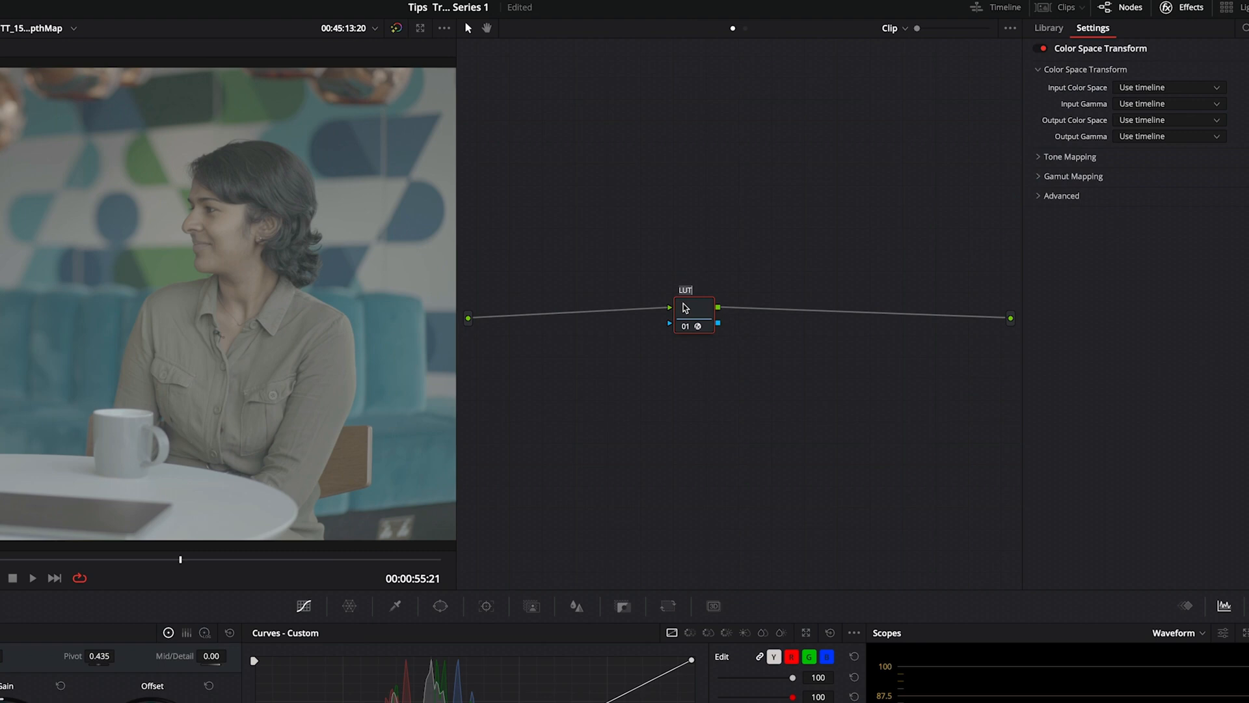
{"action": "type", "text": "CST"}
{"action": "left_click", "coordinate": [686, 306]}
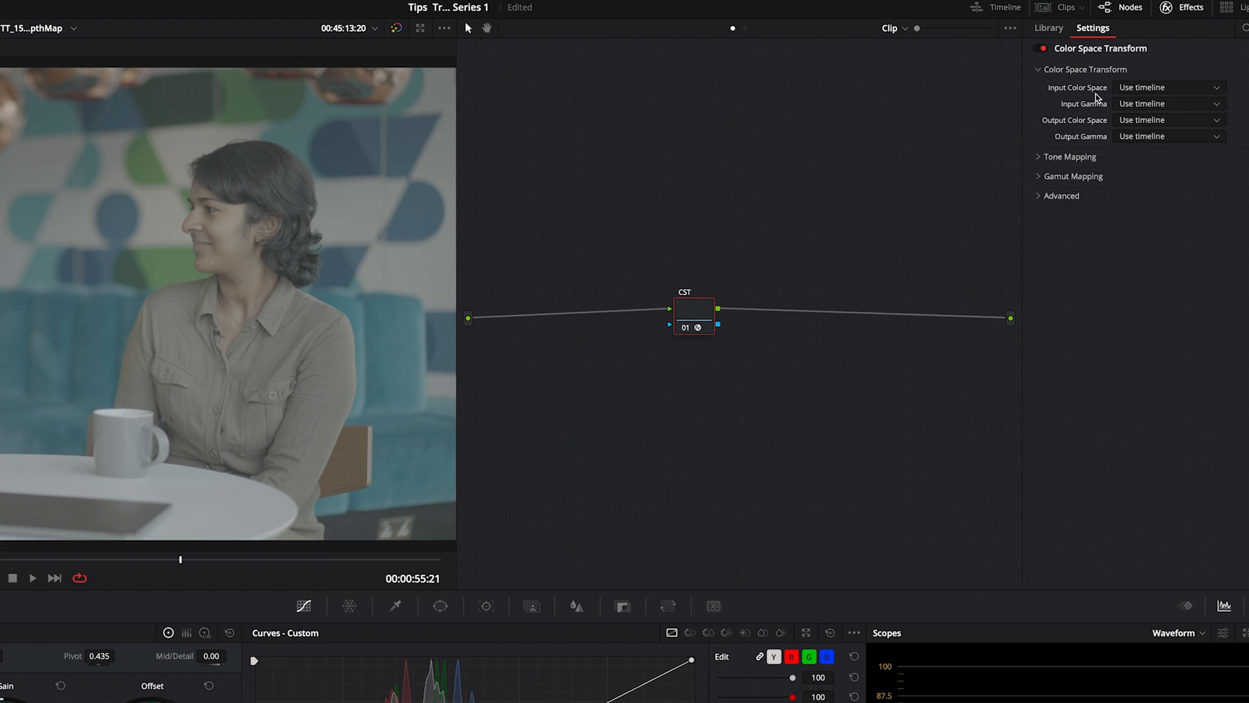
Set the Color Space Transform's input color space to Sony S-Gamut3.Cine and its input gamma to Sony S-Log3
{"action": "left_click", "coordinate": [1145, 88]}
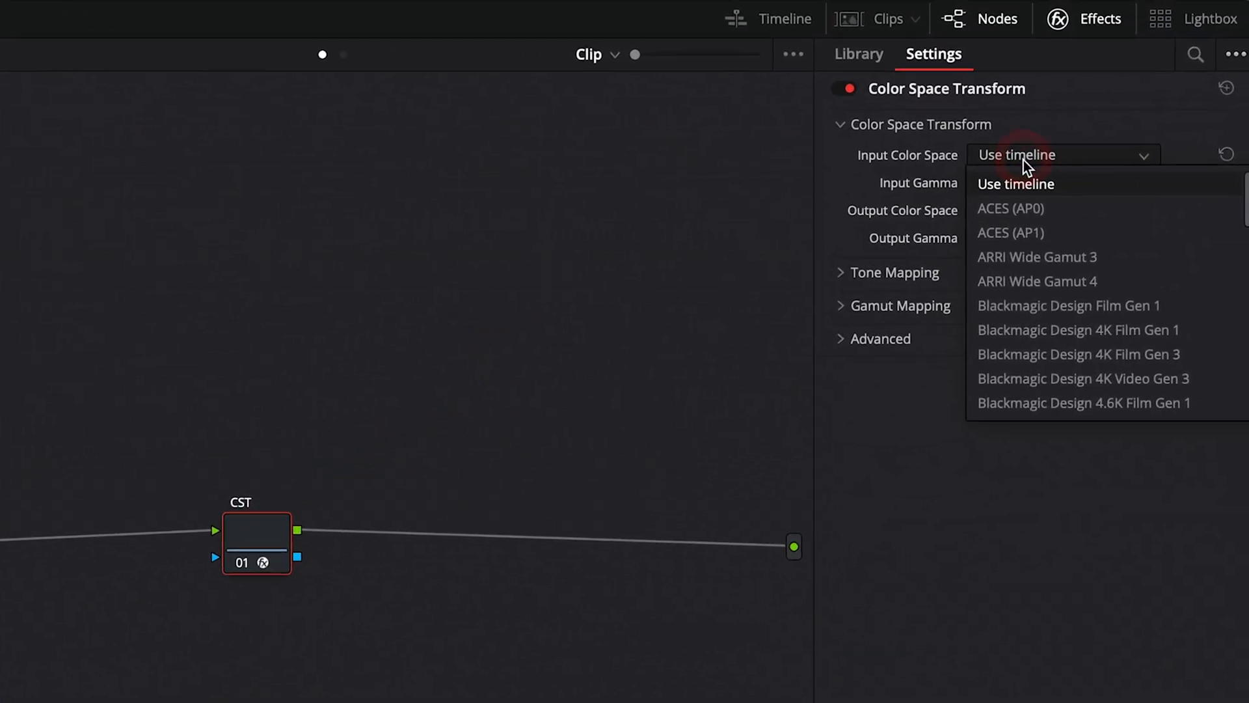
{"action": "scroll", "coordinate": [1109, 275], "scroll_direction": "down", "scroll_amount": 3}
{"action": "scroll", "coordinate": [1039, 373], "scroll_direction": "down", "scroll_amount": 10}
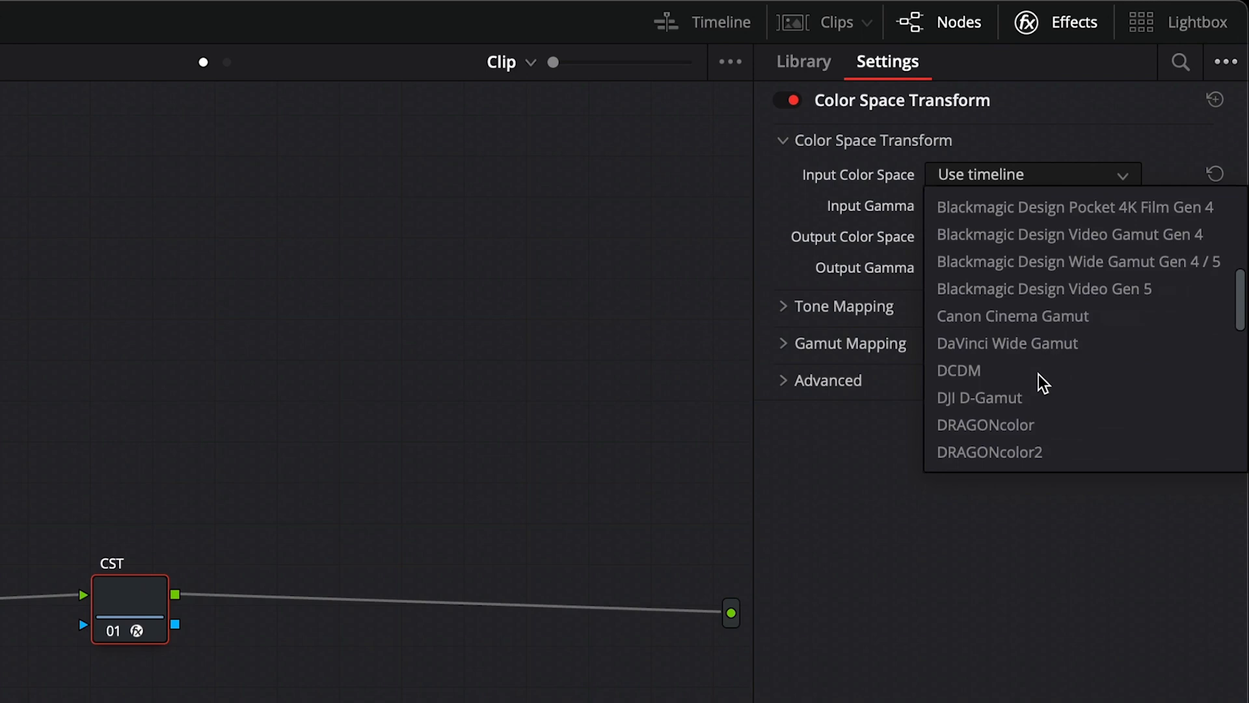
{"action": "scroll", "coordinate": [1038, 375], "scroll_direction": "down", "scroll_amount": 3}
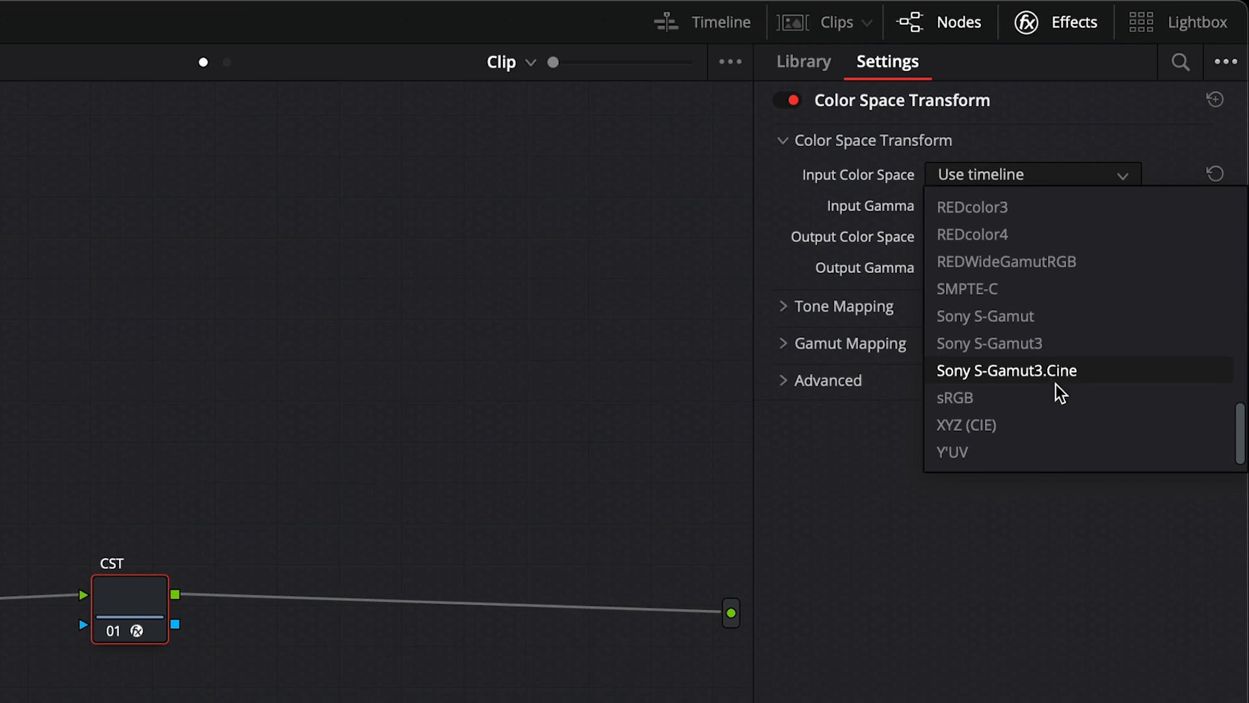
{"action": "left_click", "coordinate": [1032, 371]}
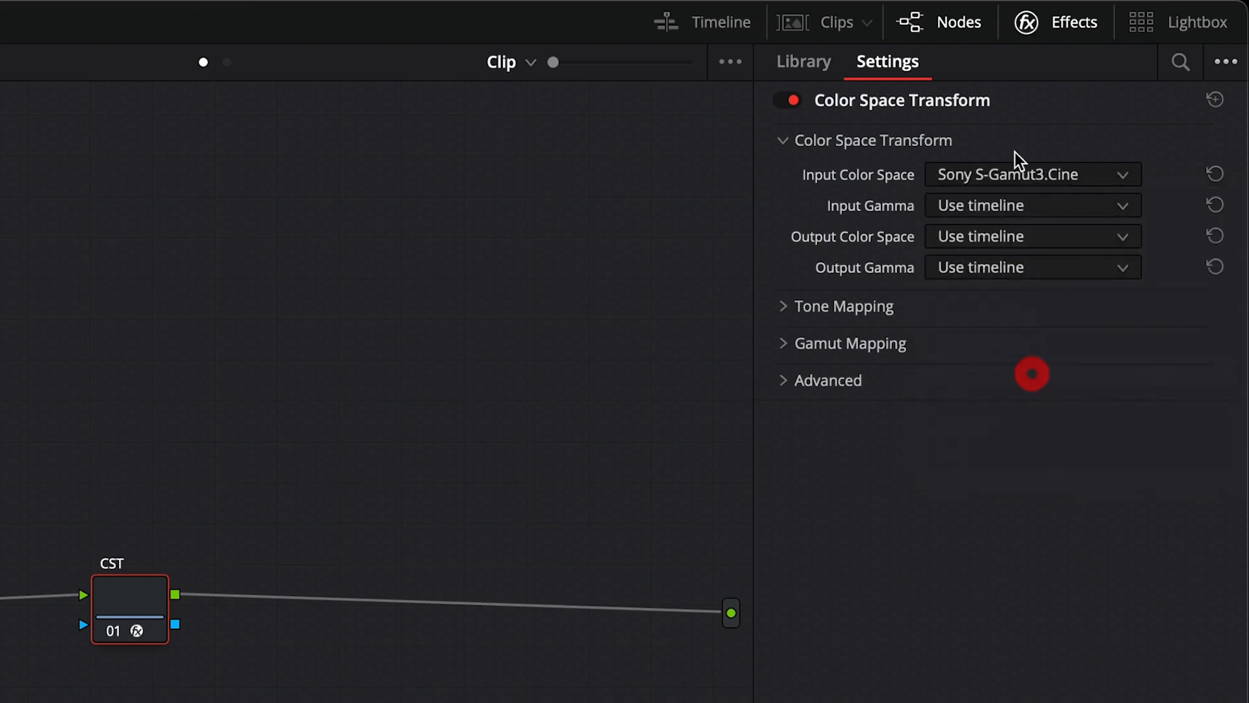
{"action": "left_click", "coordinate": [1024, 204]}
{"action": "scroll", "coordinate": [1038, 264], "scroll_direction": "down", "scroll_amount": 15}
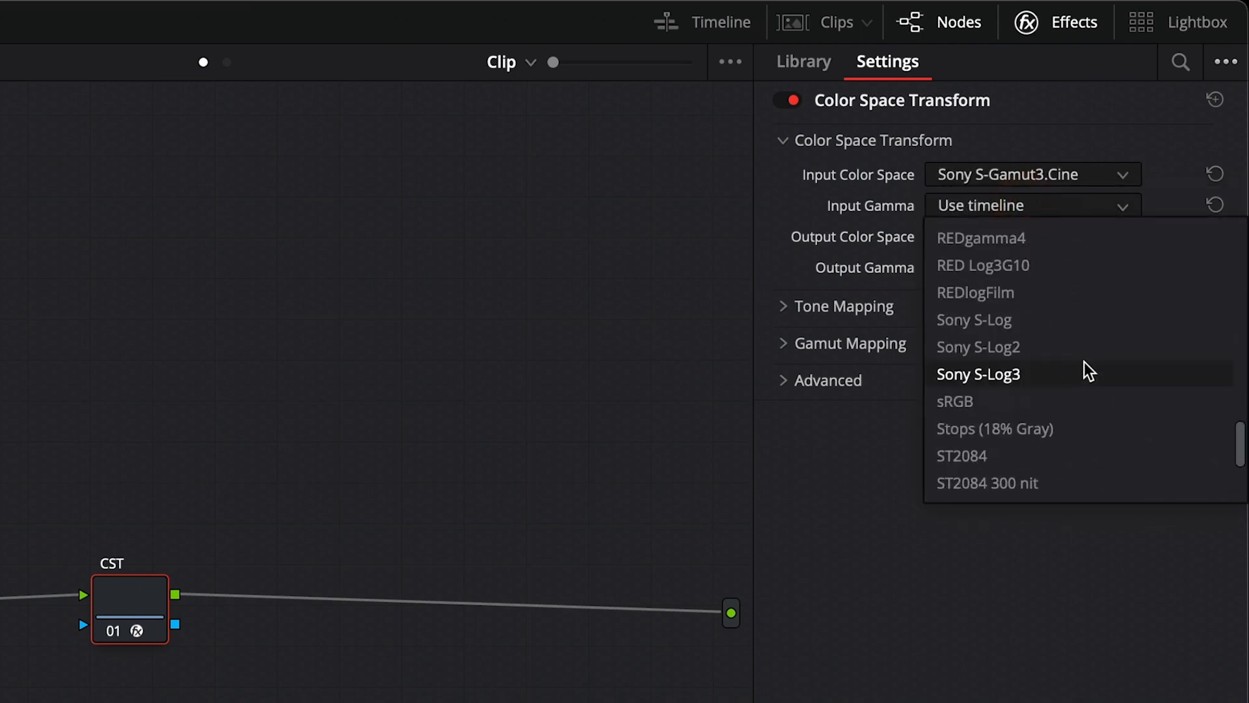
{"action": "left_click", "coordinate": [1044, 374]}
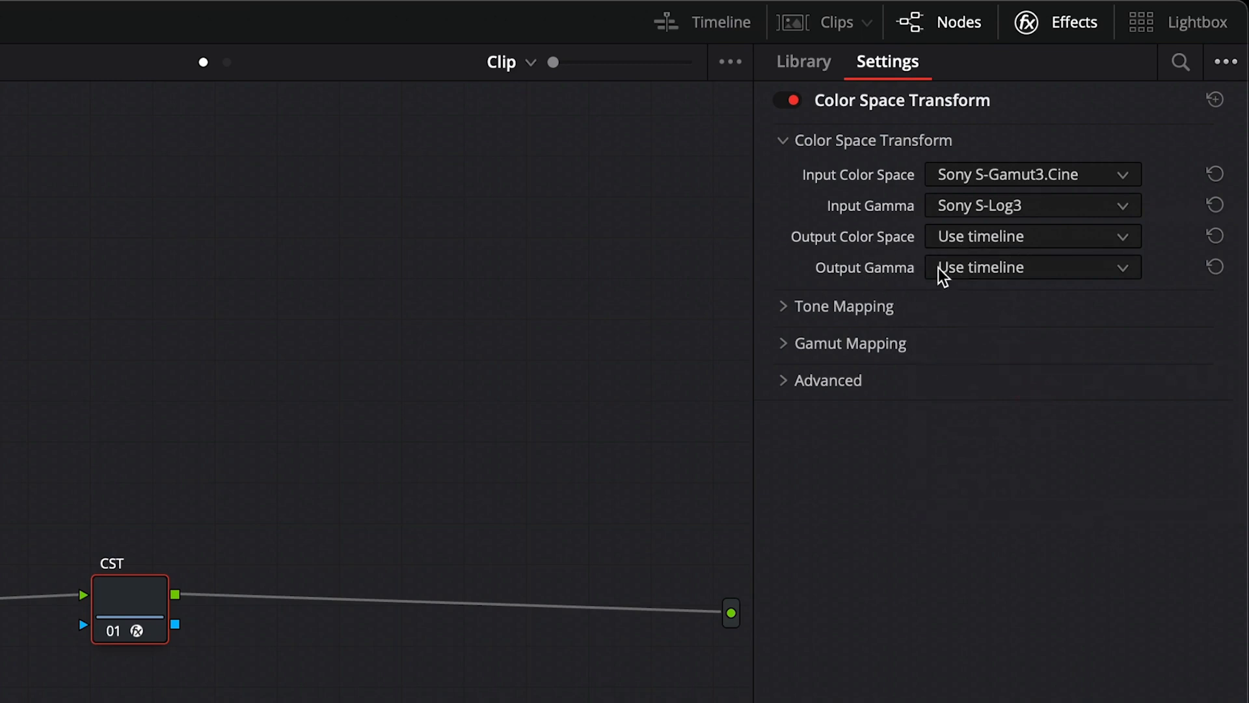
Set the Color Space Transform's output color space to Rec.709 and its output gamma to Gamma 2.4
{"action": "left_click", "coordinate": [1011, 239]}
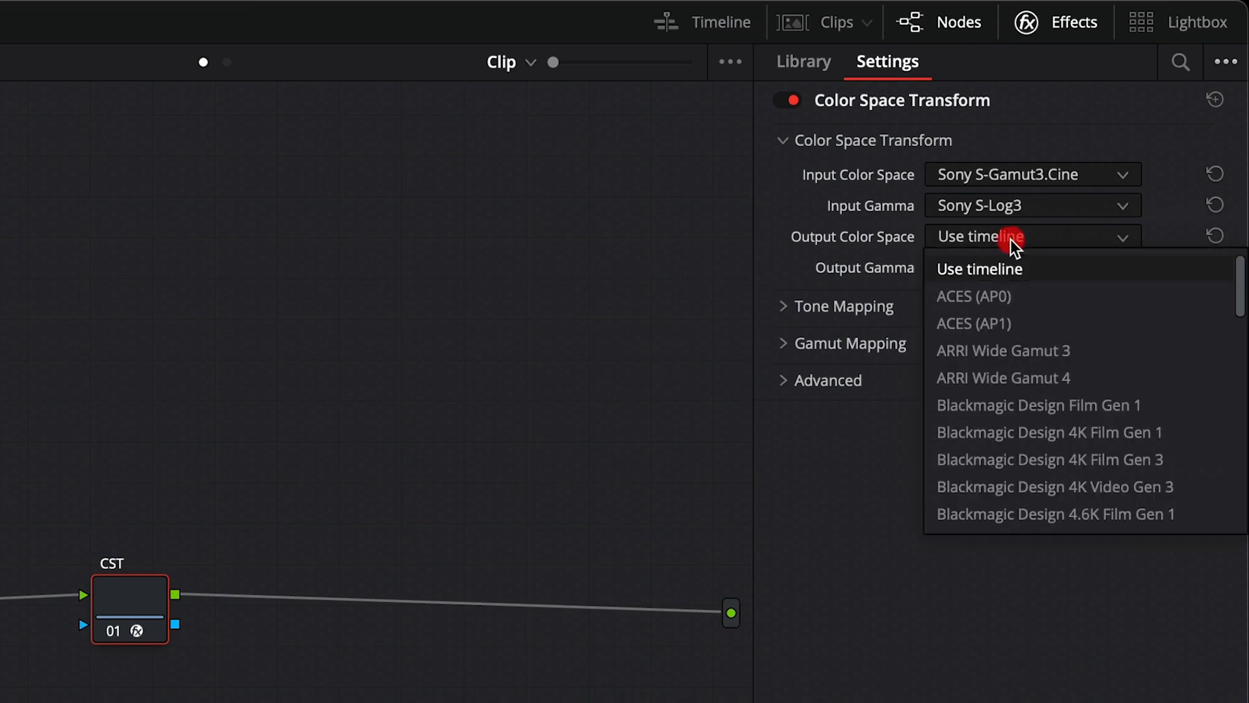
{"action": "scroll", "coordinate": [1068, 432], "scroll_direction": "down", "scroll_amount": 10}
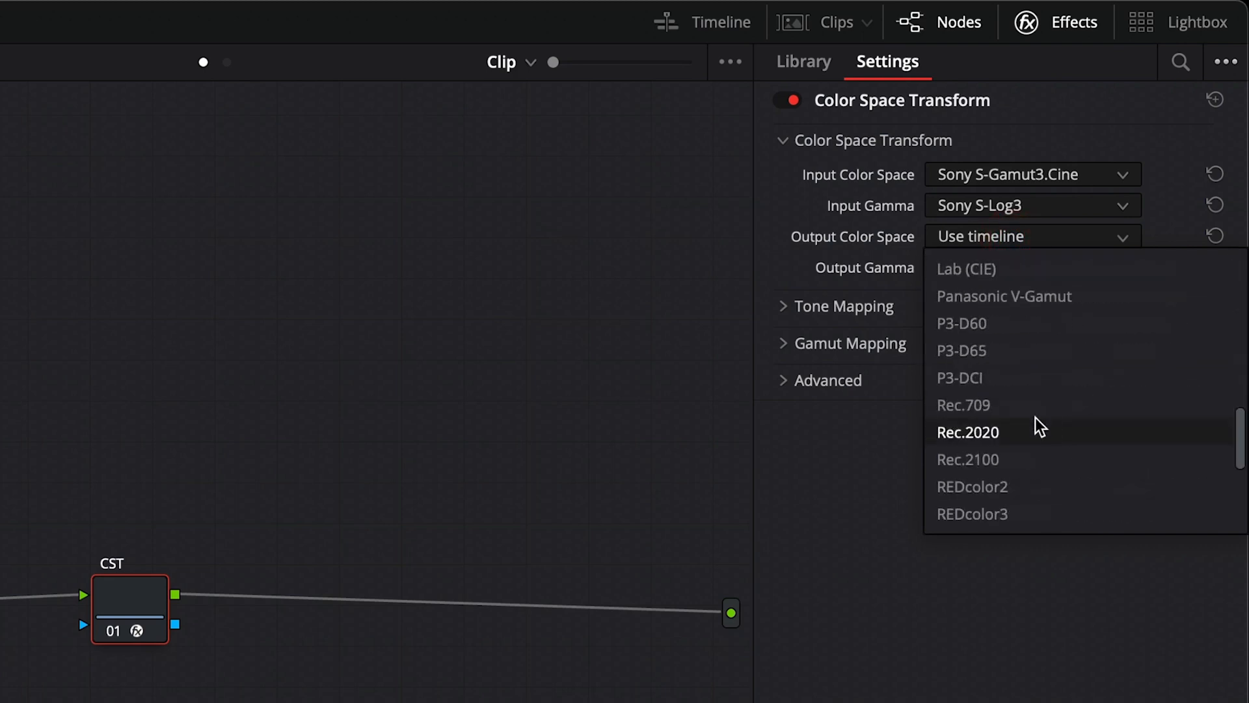
{"action": "left_click", "coordinate": [1037, 410]}
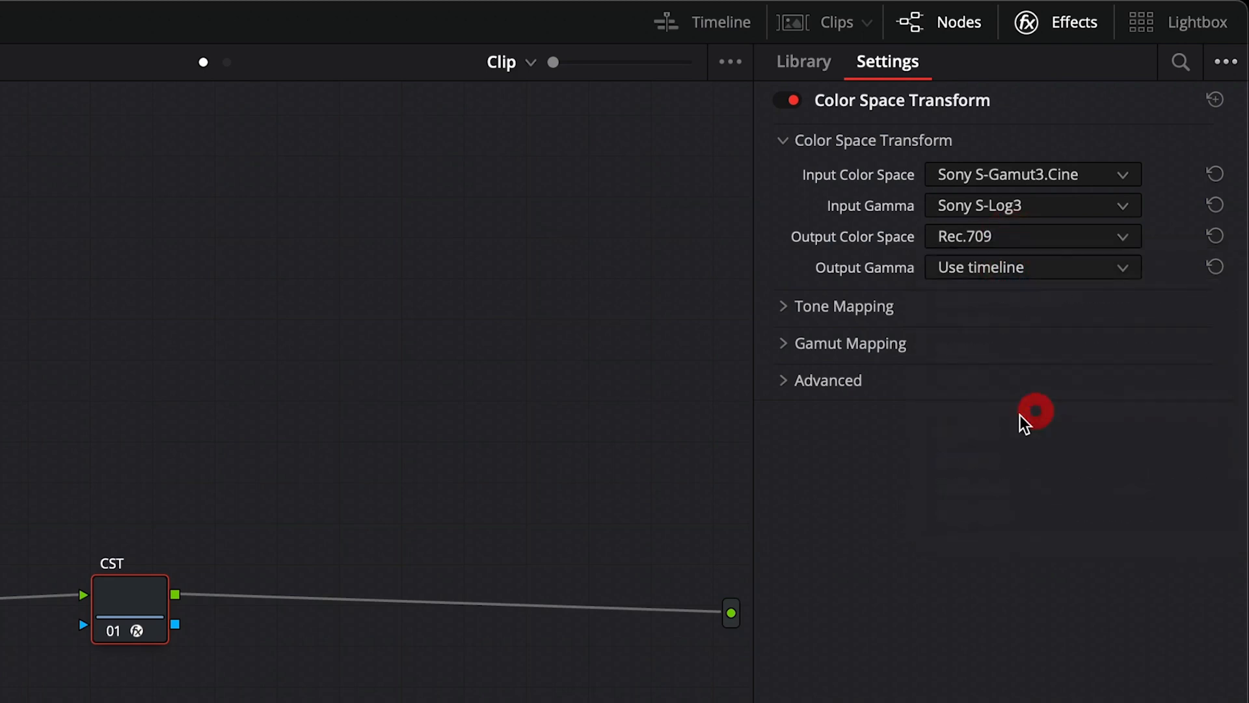
{"action": "left_click", "coordinate": [1005, 267]}
{"action": "scroll", "coordinate": [1044, 422], "scroll_direction": "down", "scroll_amount": 5}
{"action": "scroll", "coordinate": [1046, 427], "scroll_direction": "down", "scroll_amount": 1}
{"action": "left_click", "coordinate": [1033, 496]}
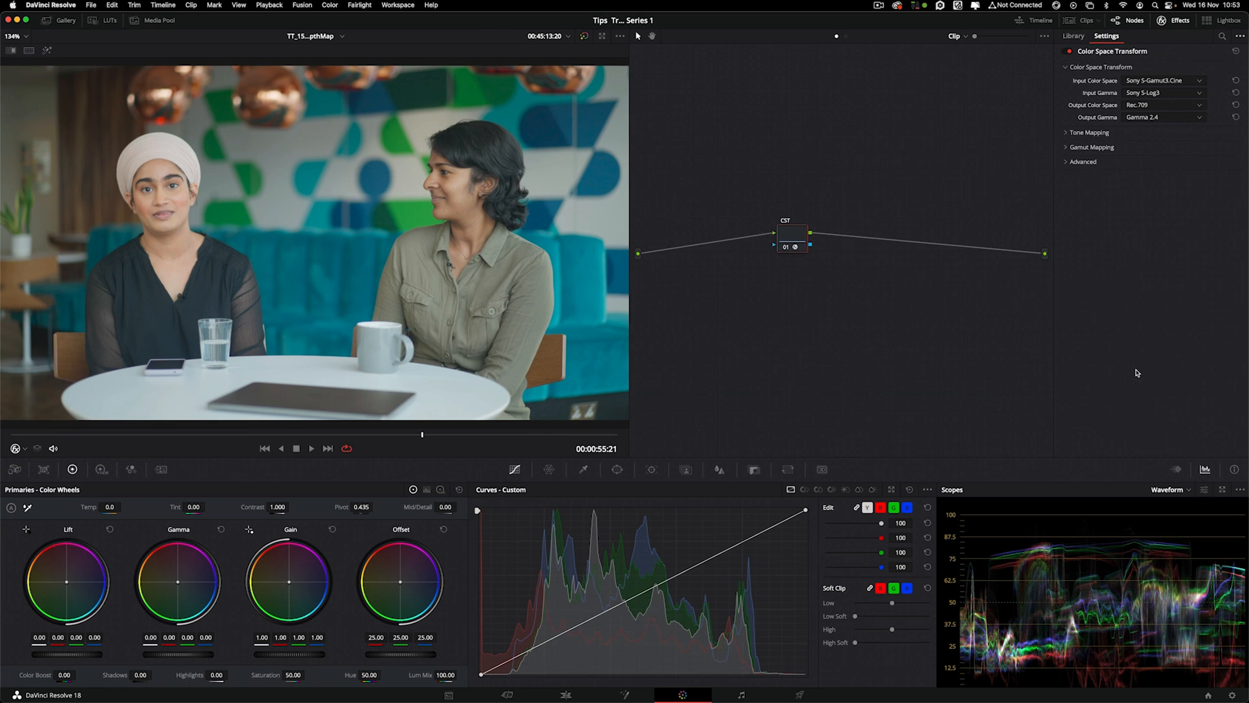
Look through the available input color spaces of the Color Space Transform without changing the selection
{"action": "left_click", "coordinate": [1165, 81]}
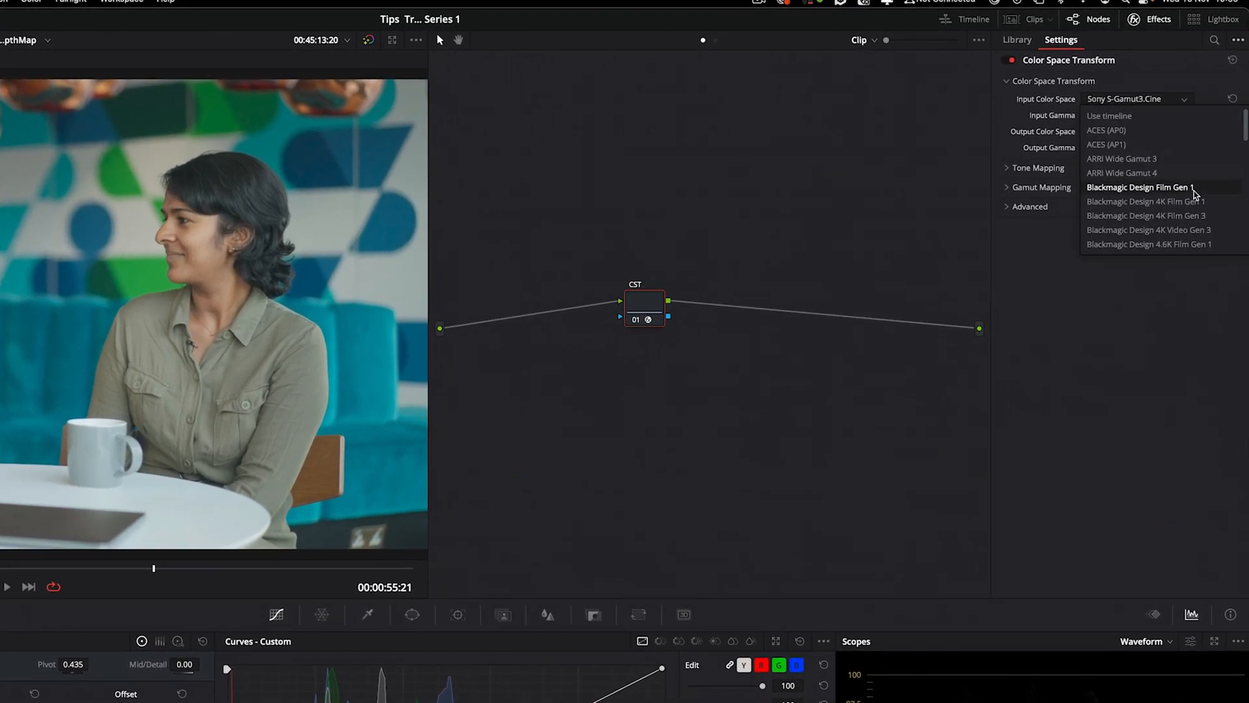
{"action": "scroll", "coordinate": [1206, 149], "scroll_direction": "down", "scroll_amount": 2}
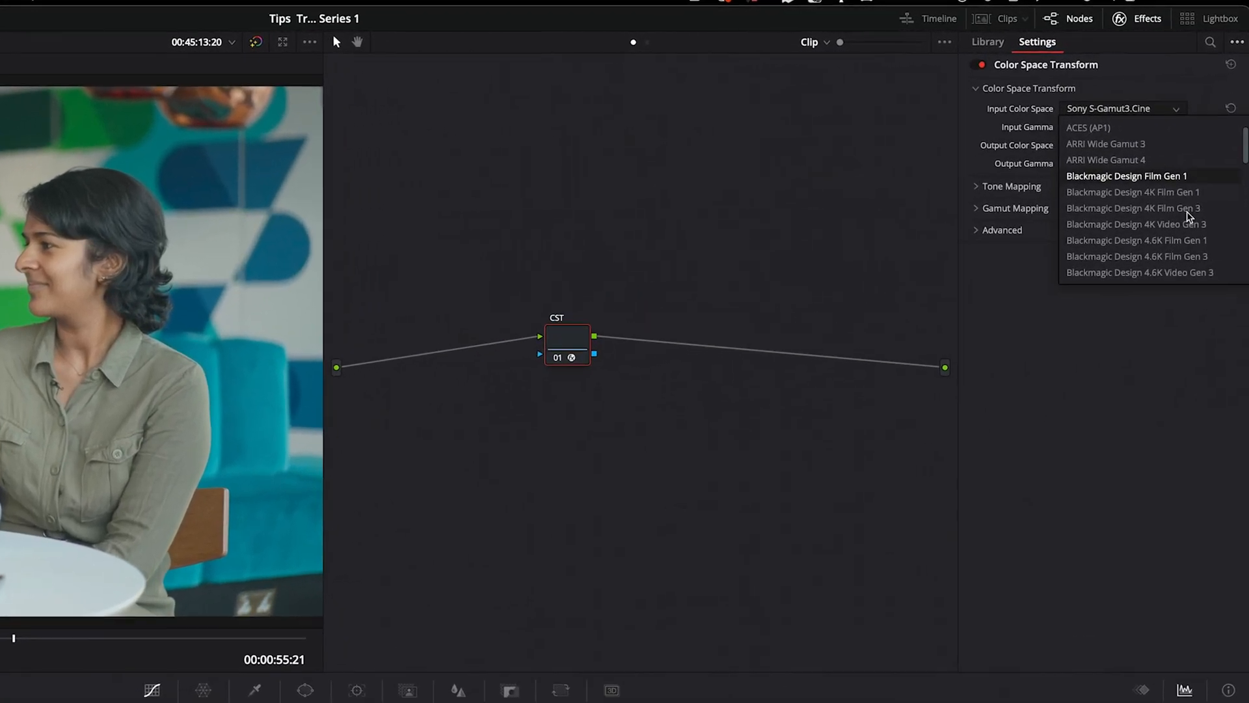
{"action": "scroll", "coordinate": [1188, 217], "scroll_direction": "down", "scroll_amount": 5}
{"action": "scroll", "coordinate": [1114, 293], "scroll_direction": "down", "scroll_amount": 3}
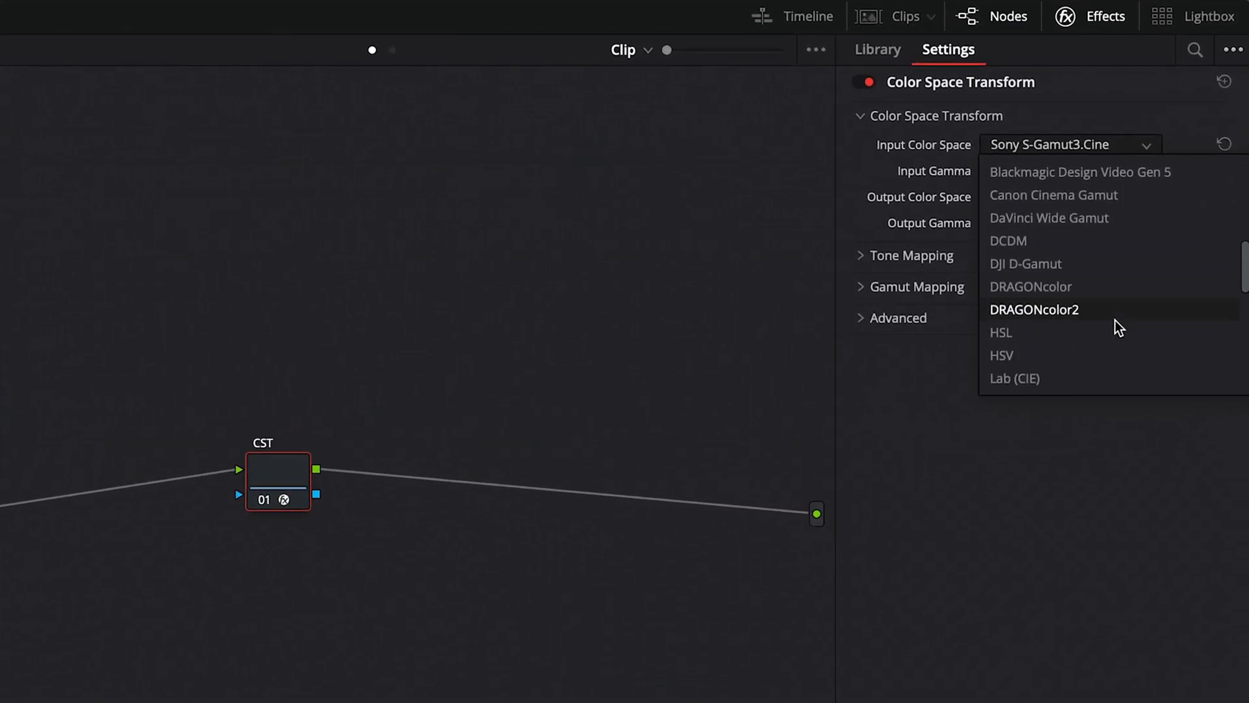
{"action": "scroll", "coordinate": [1115, 320], "scroll_direction": "down", "scroll_amount": 1}
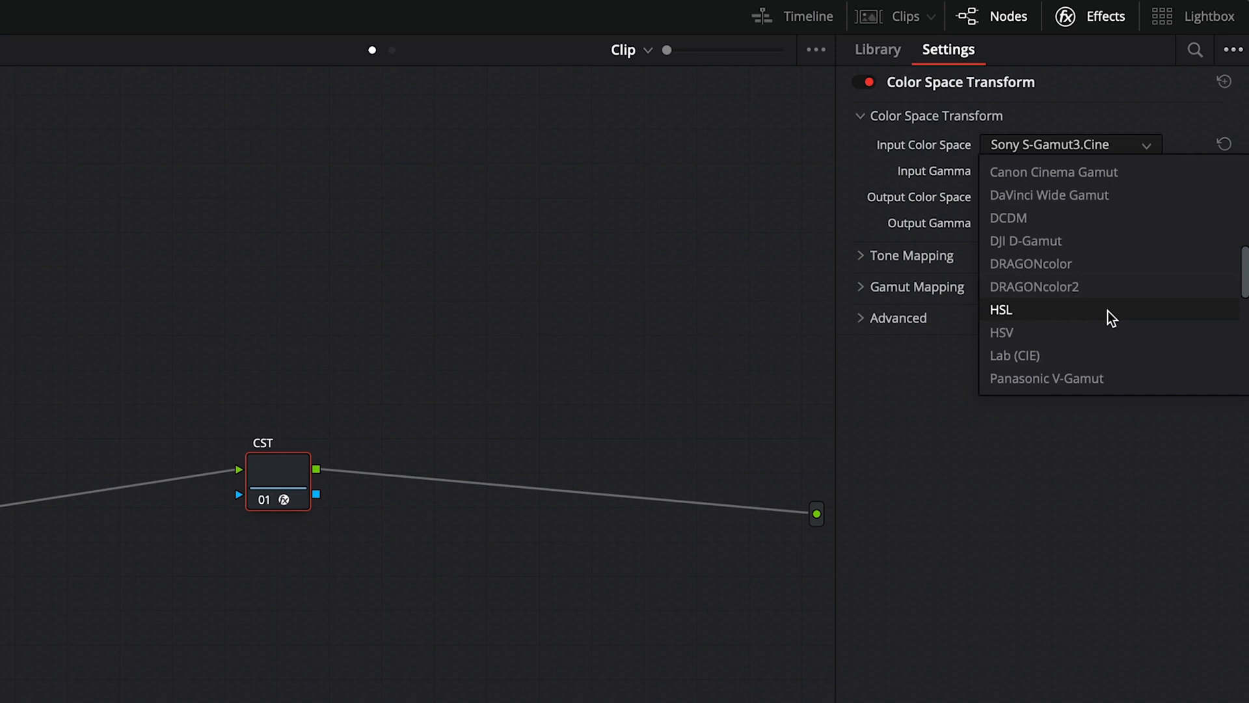
{"action": "scroll", "coordinate": [1109, 306], "scroll_direction": "down", "scroll_amount": 4}
{"action": "scroll", "coordinate": [1104, 316], "scroll_direction": "down", "scroll_amount": 5}
{"action": "scroll", "coordinate": [1080, 260], "scroll_direction": "down", "scroll_amount": 3}
{"action": "scroll", "coordinate": [1070, 221], "scroll_direction": "up", "scroll_amount": 1}
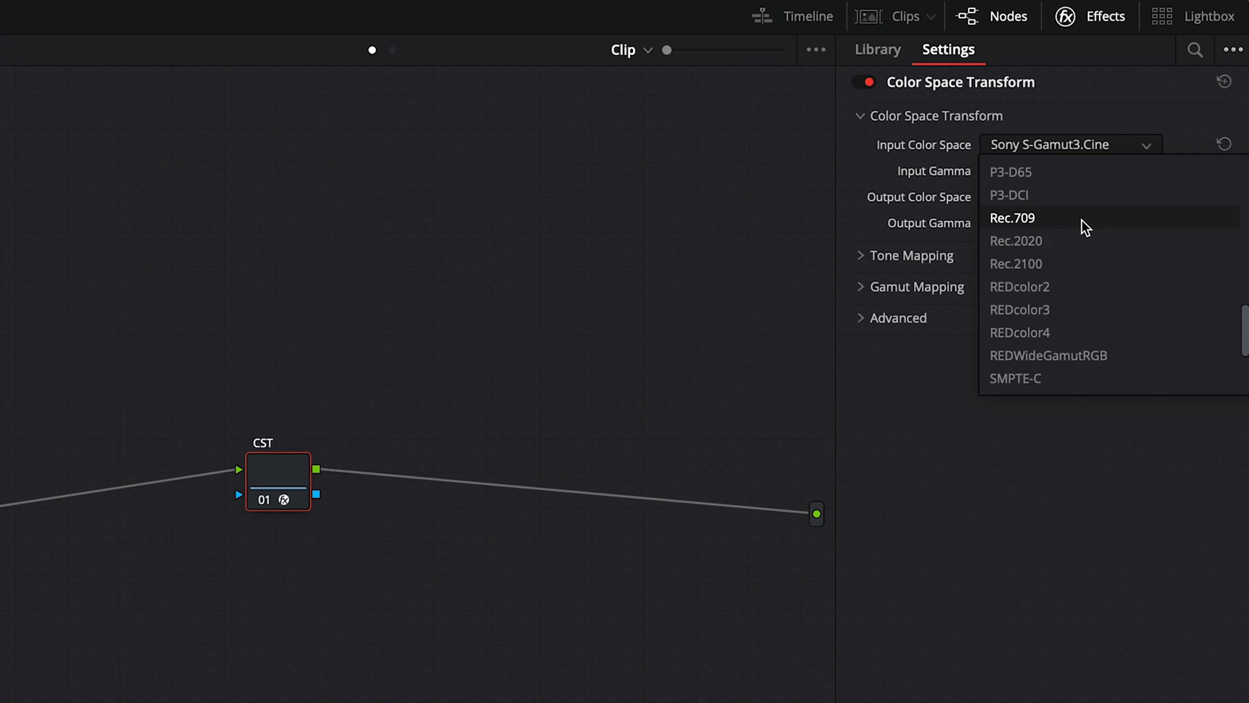
{"action": "scroll", "coordinate": [1082, 240], "scroll_direction": "down", "scroll_amount": 2}
{"action": "scroll", "coordinate": [1081, 241], "scroll_direction": "down", "scroll_amount": 2}
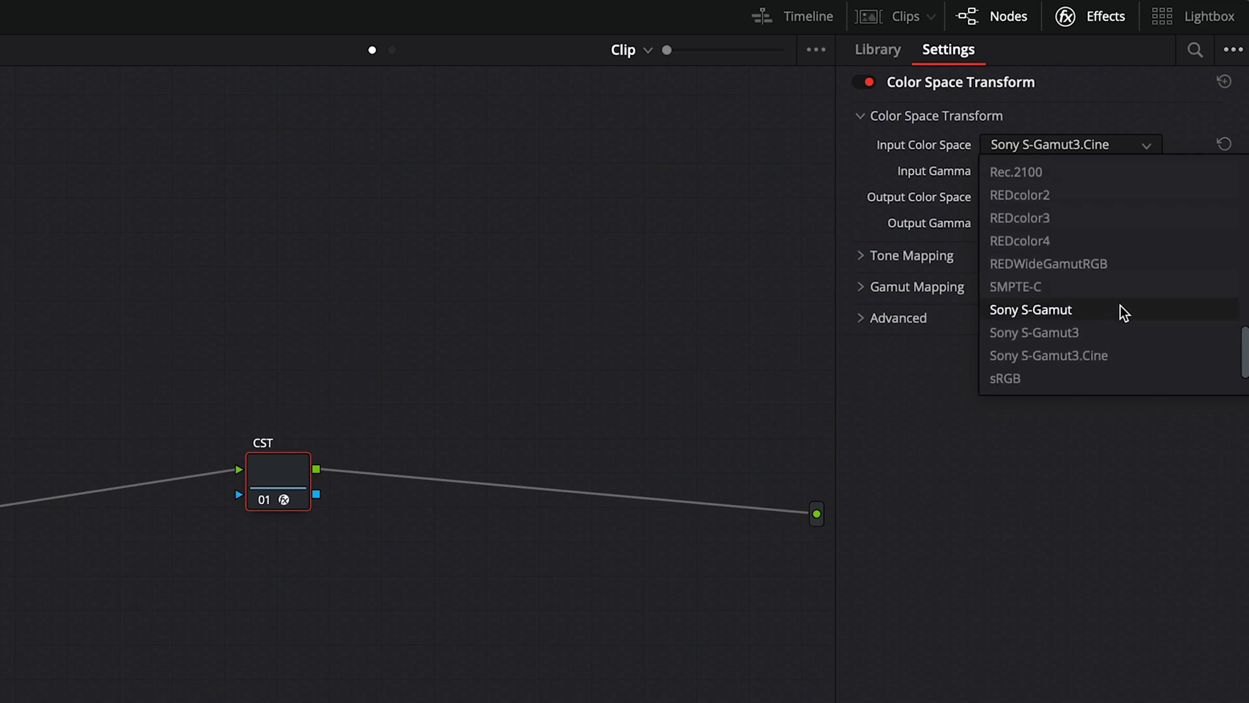
{"action": "scroll", "coordinate": [1120, 306], "scroll_direction": "down", "scroll_amount": 2}
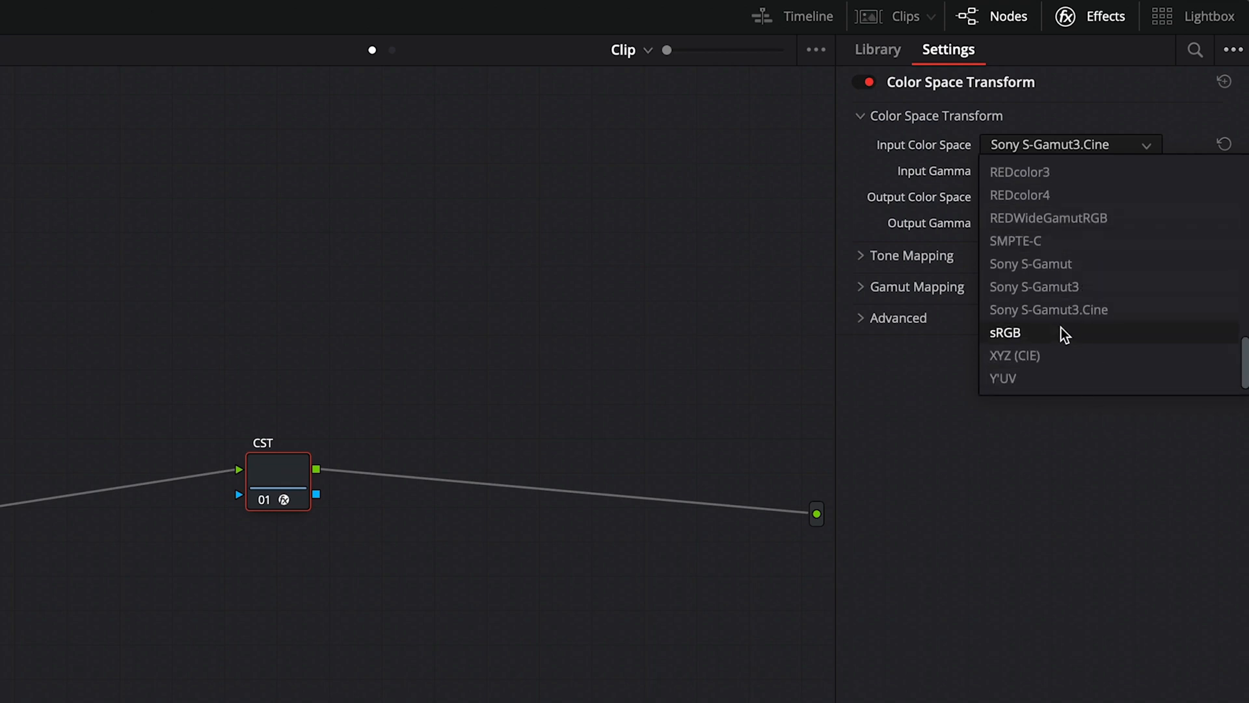
{"action": "left_click", "coordinate": [1069, 513]}
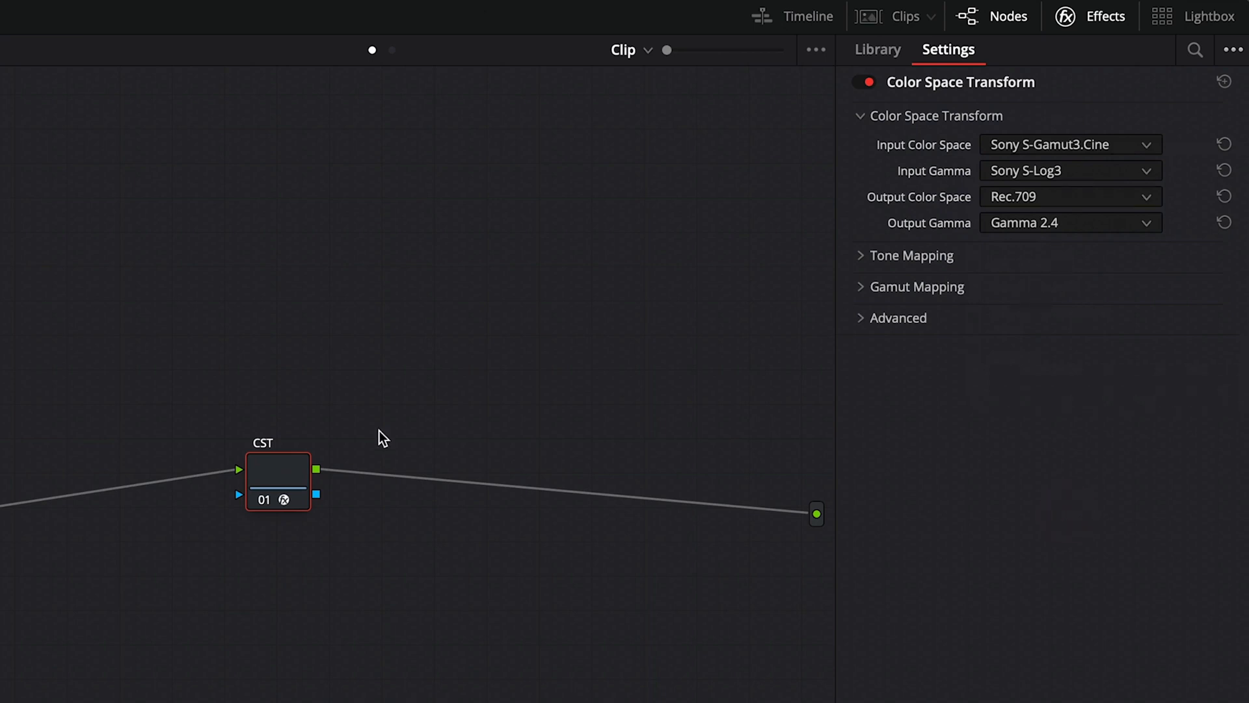
Look through the available output color spaces around Rec.709 in the Color Space Transform
{"action": "left_click_drag", "start_coordinate": [306, 463], "coordinate": [407, 461]}
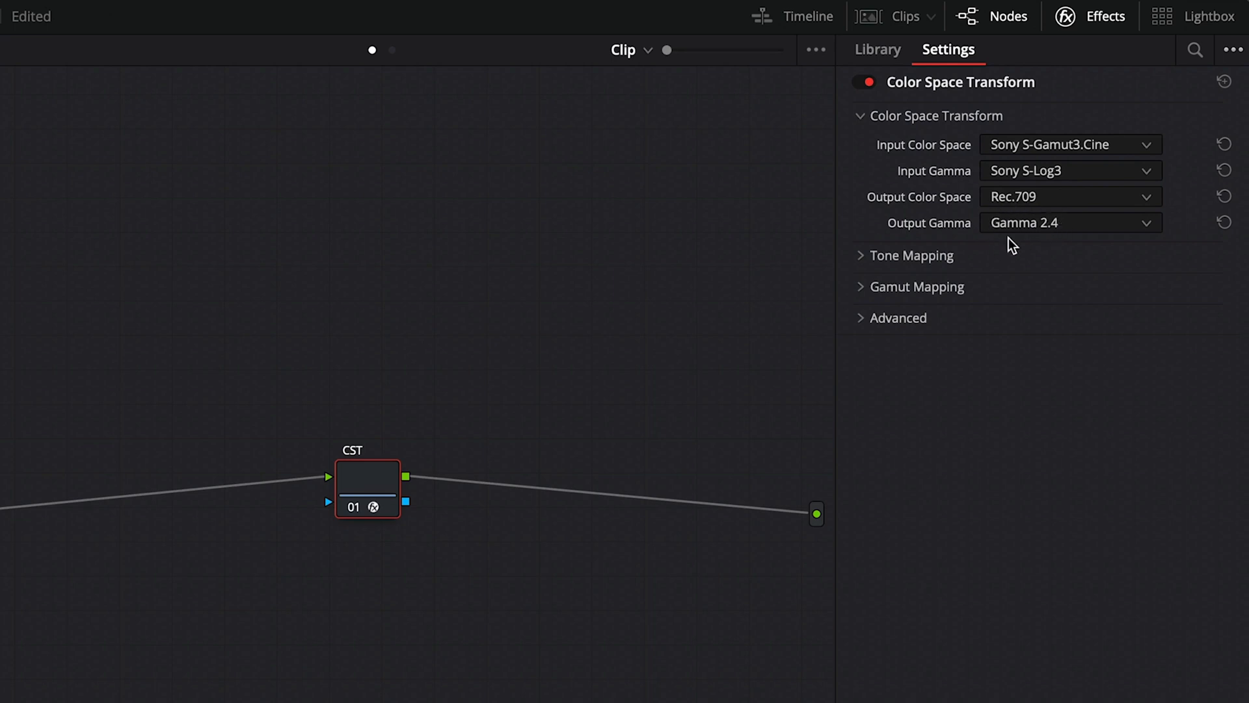
{"action": "left_click", "coordinate": [1051, 199]}
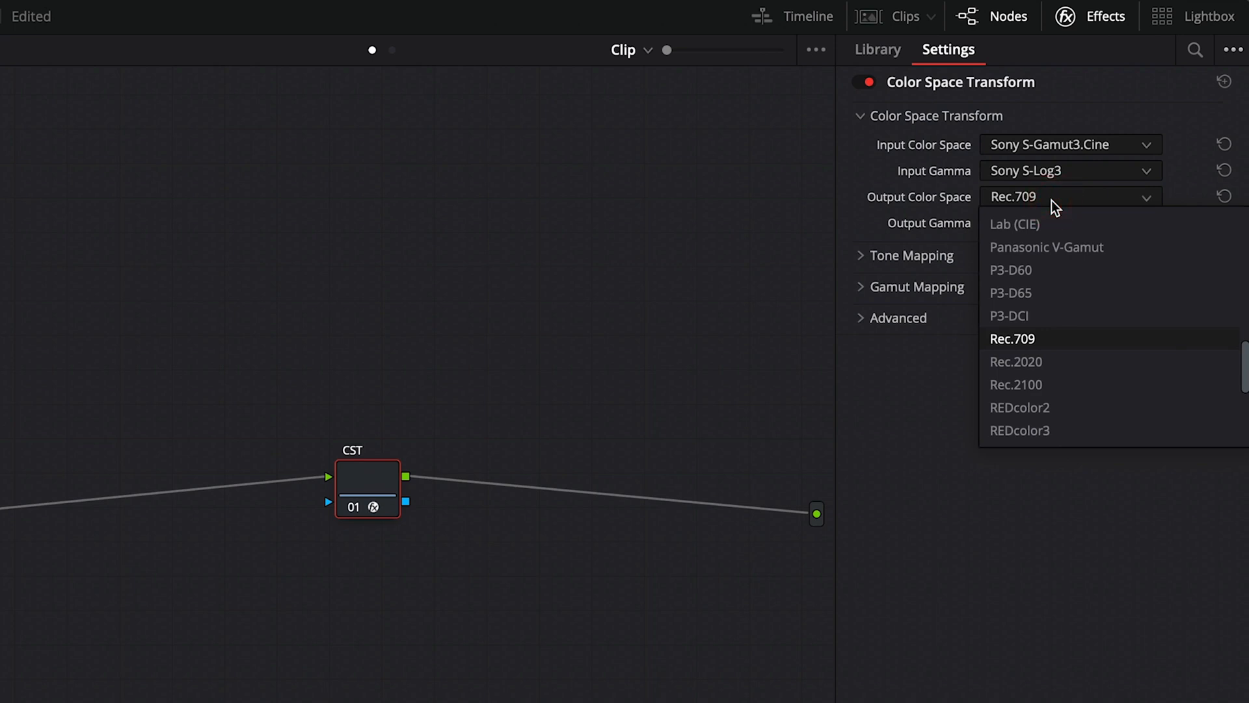
{"action": "scroll", "coordinate": [1091, 323], "scroll_direction": "down", "scroll_amount": 3}
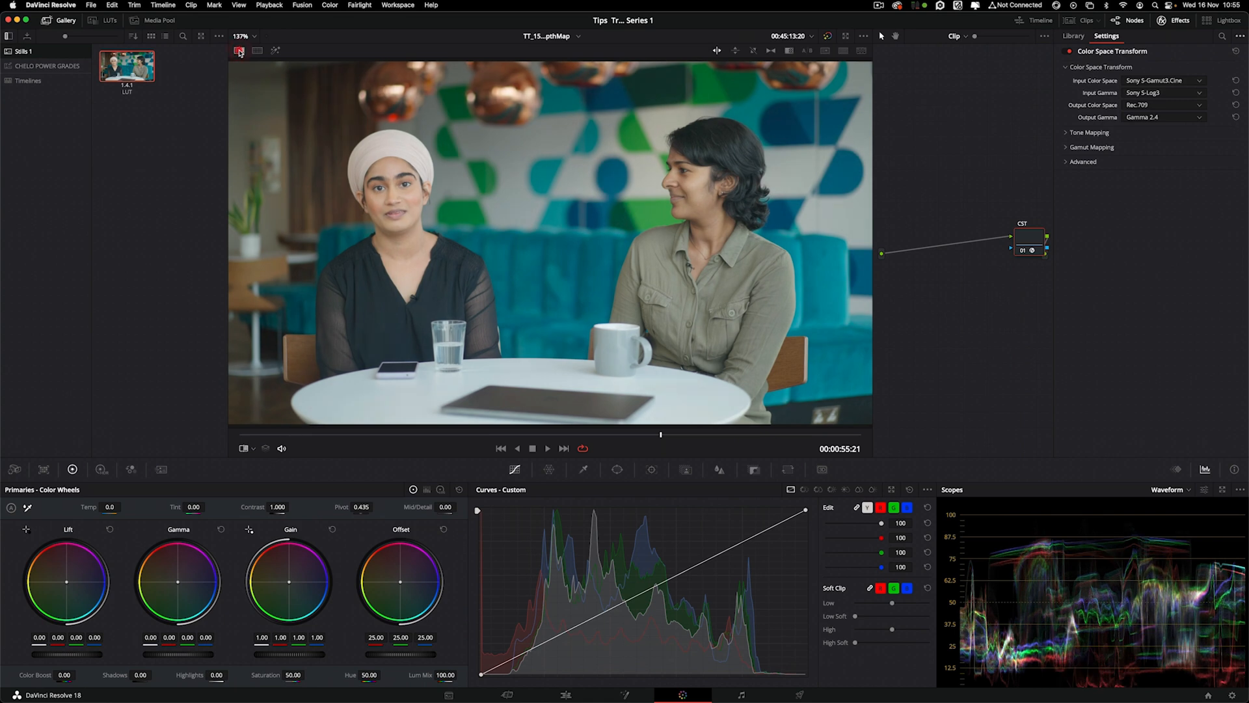
Compare the CST-converted frame with the LUT gallery still by repeatedly toggling the reference wipe on and off
{"action": "left_click", "coordinate": [239, 51]}
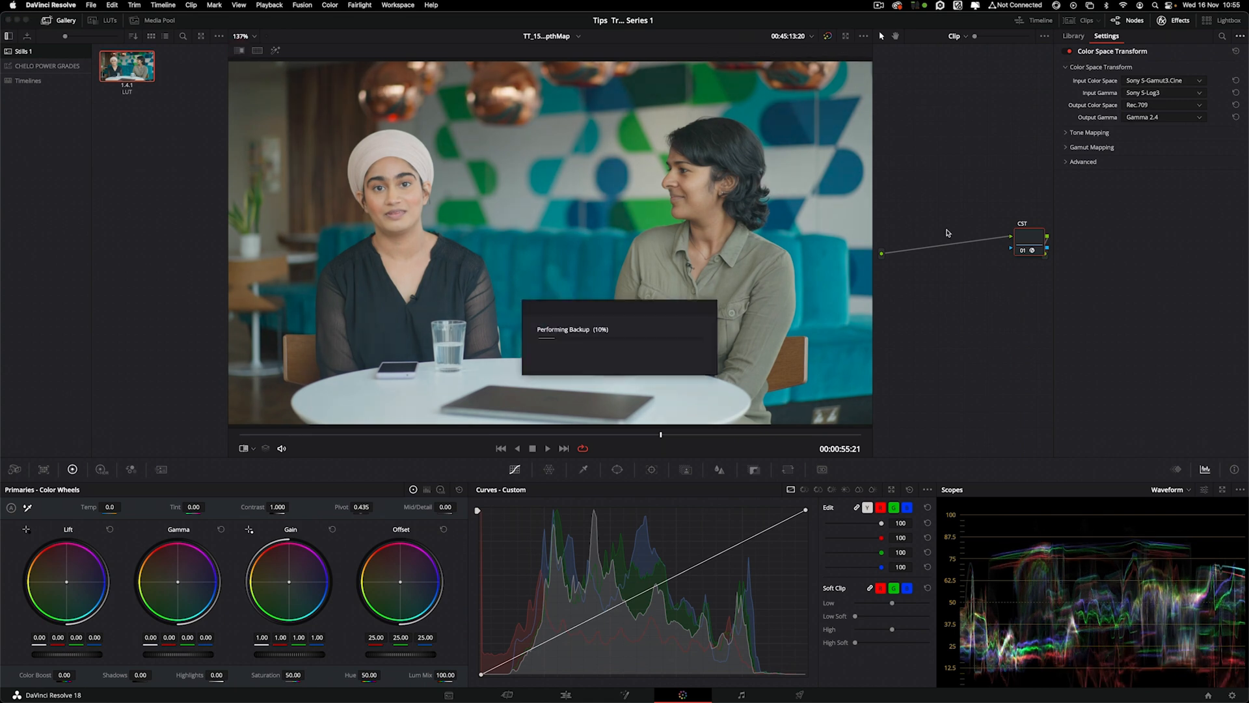
{"action": "left_click_drag", "start_coordinate": [1031, 247], "coordinate": [990, 244]}
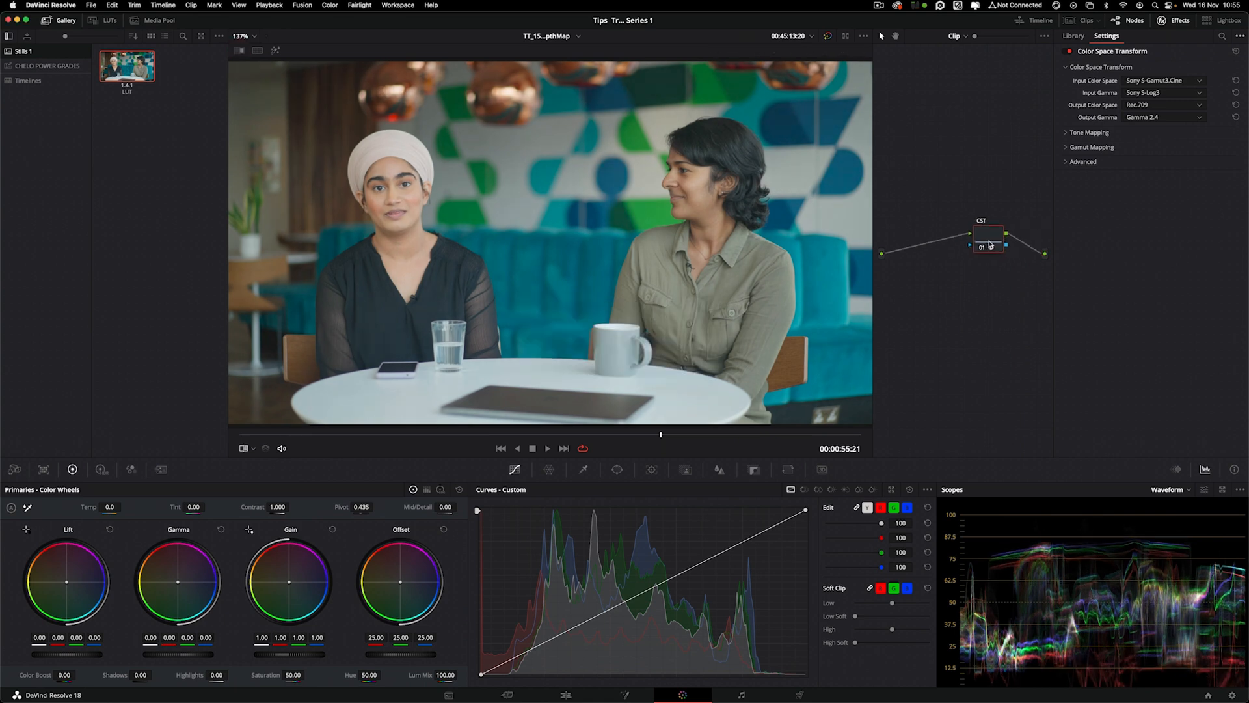
{"action": "left_click", "coordinate": [239, 51]}
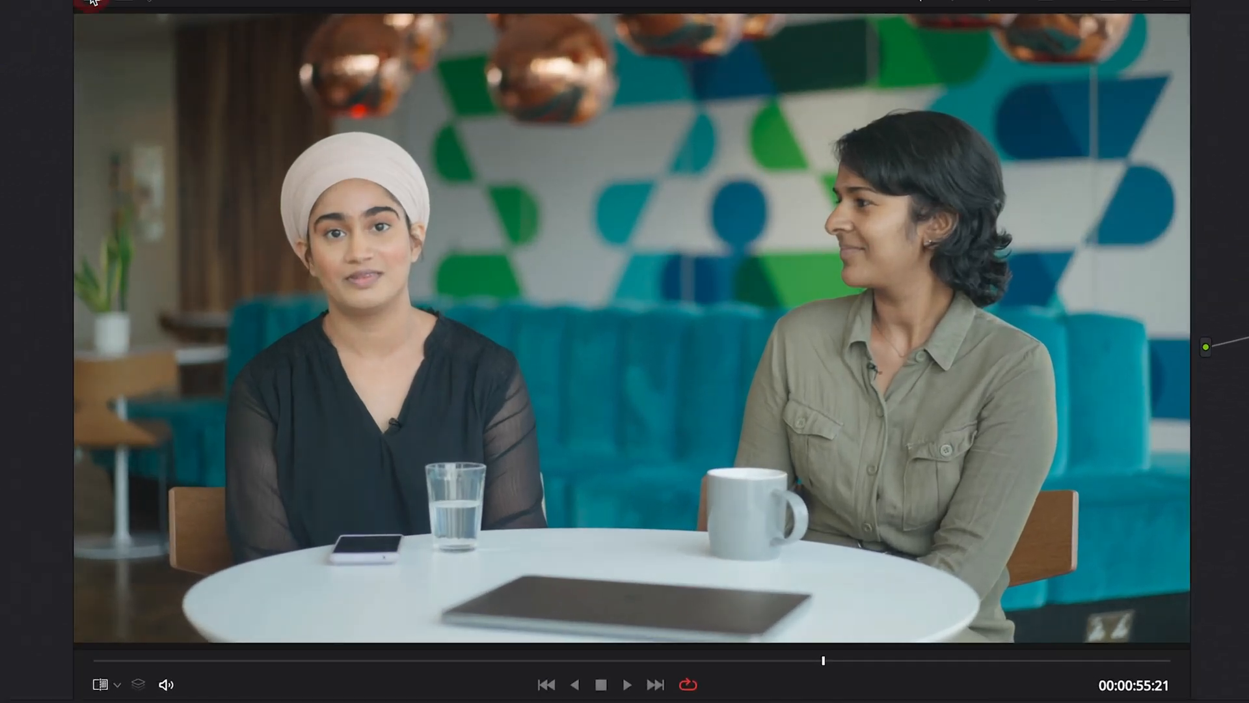
{"action": "left_click", "coordinate": [92, 2]}
{"action": "left_click", "coordinate": [92, 1]}
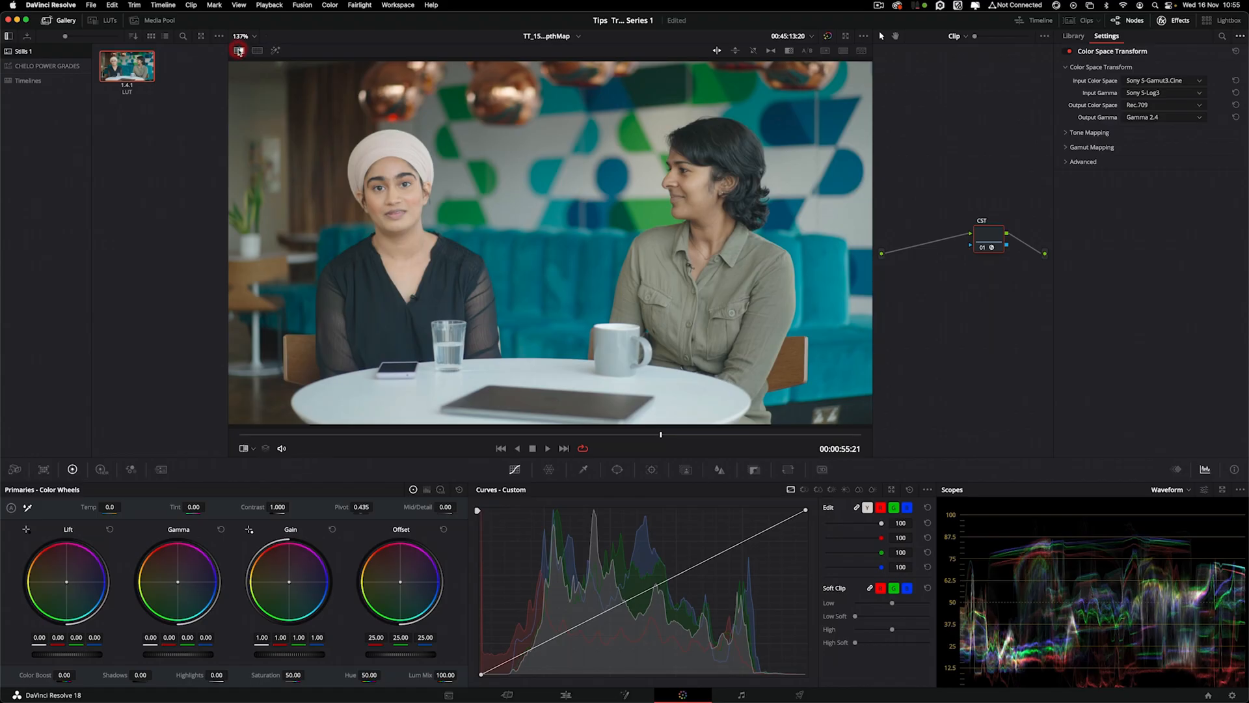
{"action": "left_click", "coordinate": [92, 1]}
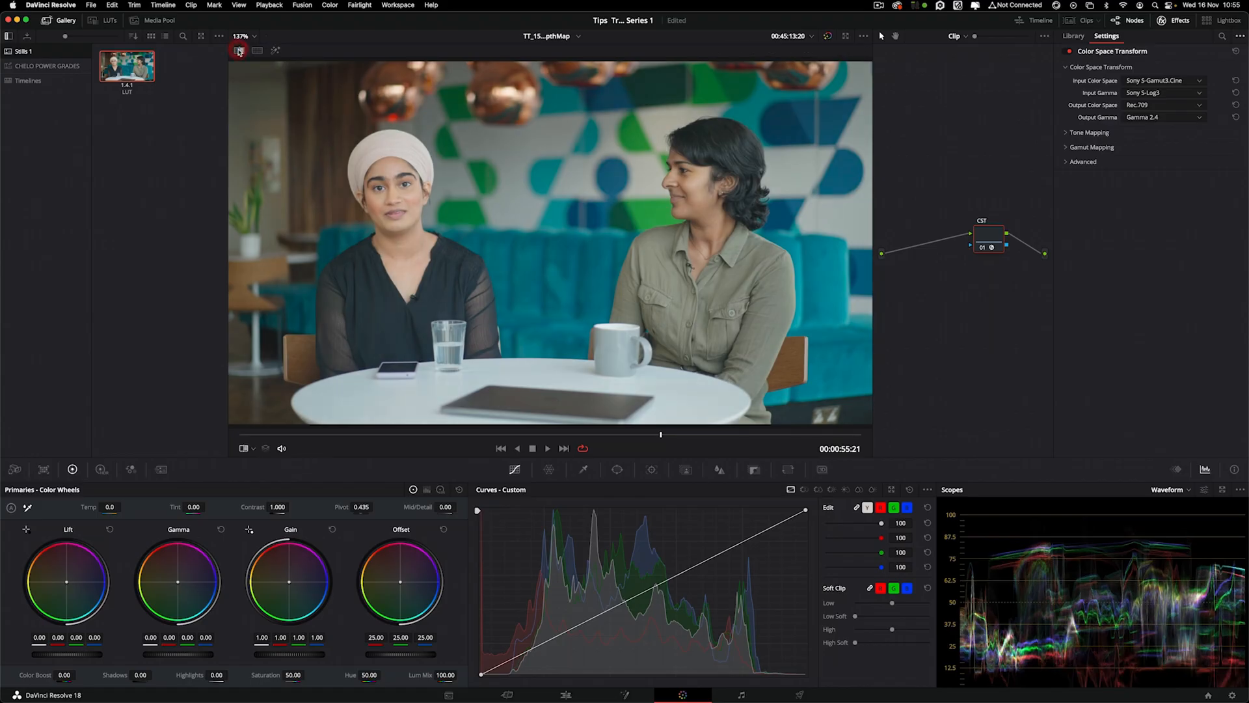
{"action": "left_click", "coordinate": [239, 52]}
{"action": "left_click", "coordinate": [239, 52]}
{"action": "left_click", "coordinate": [239, 52]}
{"action": "left_click", "coordinate": [239, 52]}
{"action": "left_click", "coordinate": [239, 52]}
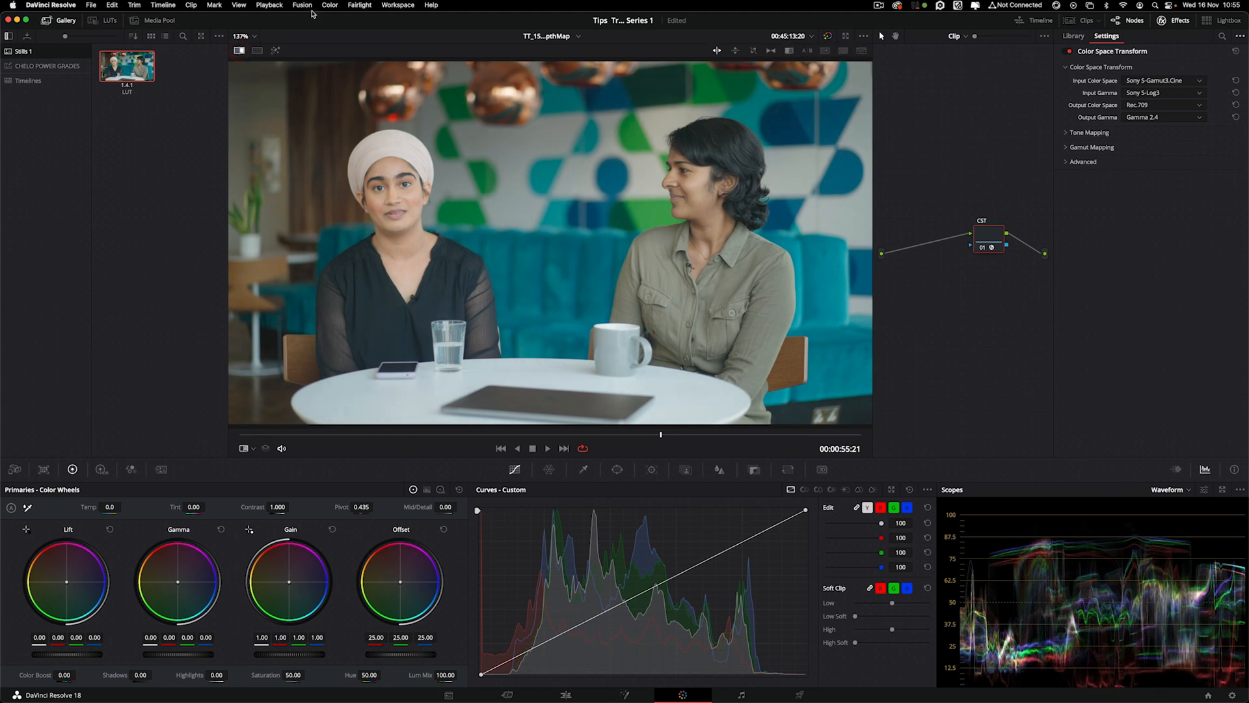
{"action": "left_click", "coordinate": [240, 51]}
{"action": "left_click", "coordinate": [240, 52]}
Widen the node graph by narrowing the viewer area, and hide the gallery
{"action": "left_click_drag", "start_coordinate": [876, 175], "coordinate": [714, 175]}
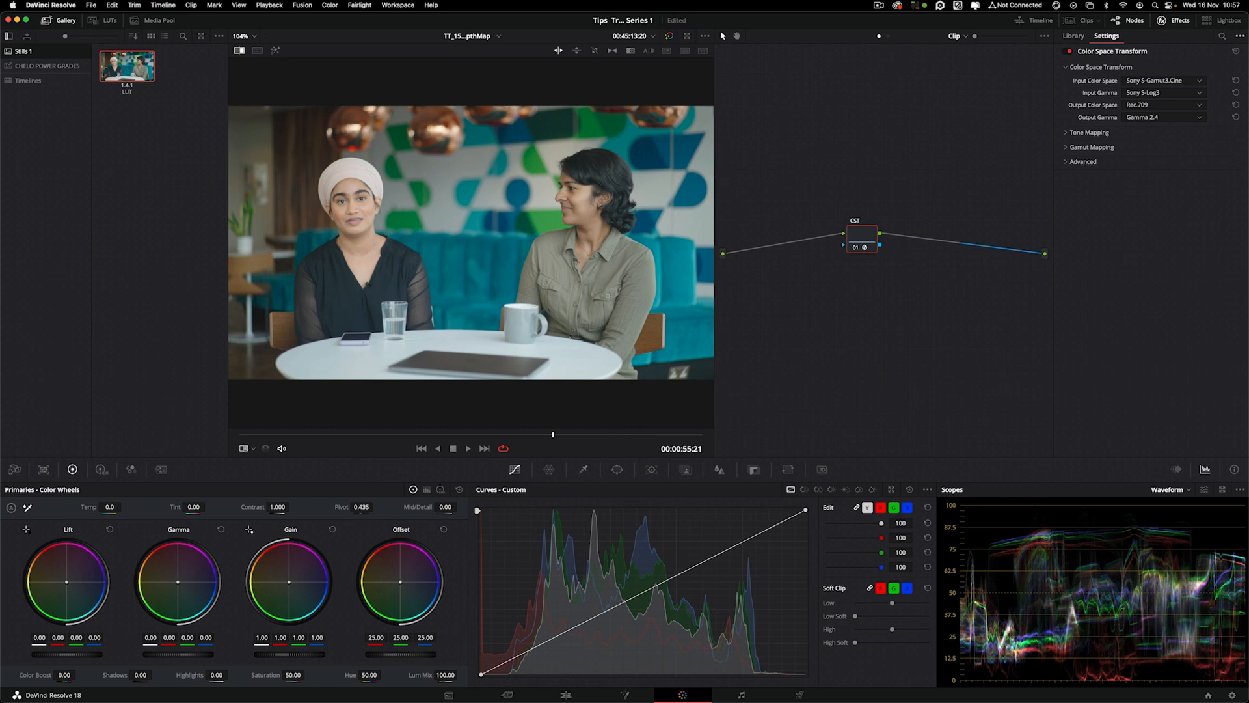
{"action": "key", "text": "alt+f"}
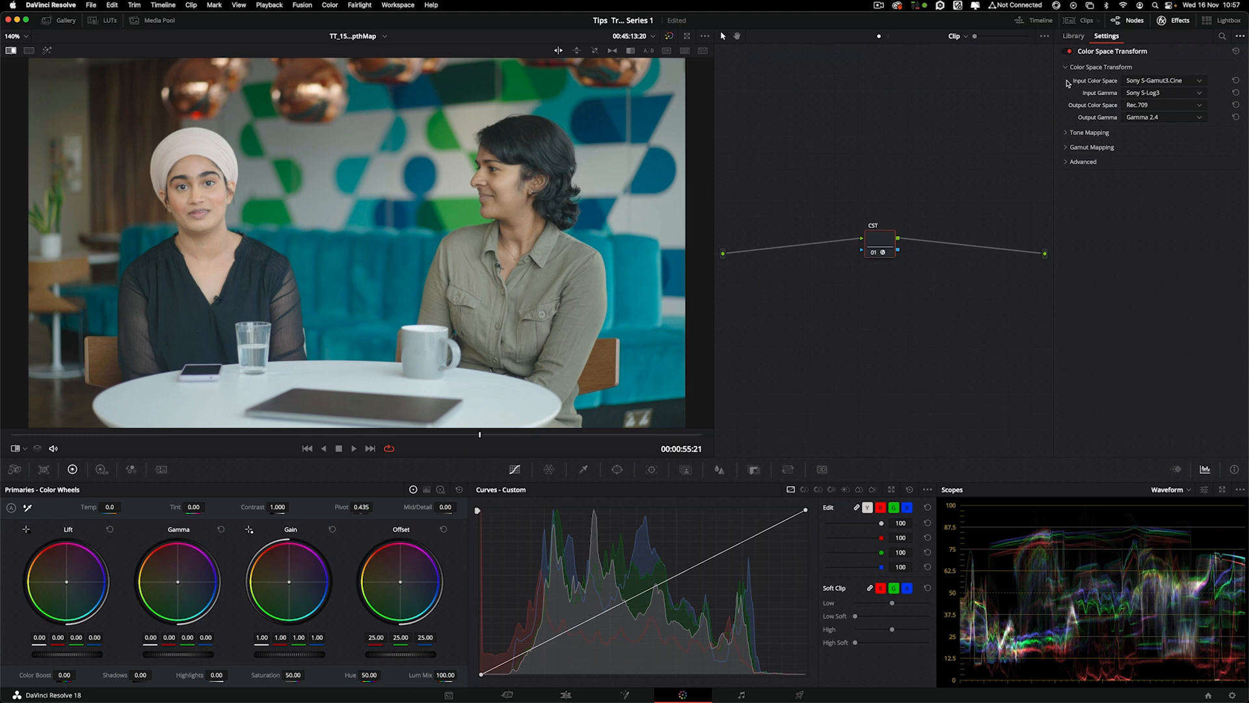
Review the Color Space Transform's list of input color spaces again, keeping Sony S-Gamut3.Cine selected
{"action": "left_click", "coordinate": [1183, 80]}
{"action": "scroll", "coordinate": [1188, 166], "scroll_direction": "up", "scroll_amount": 1}
{"action": "left_click", "coordinate": [1152, 327]}
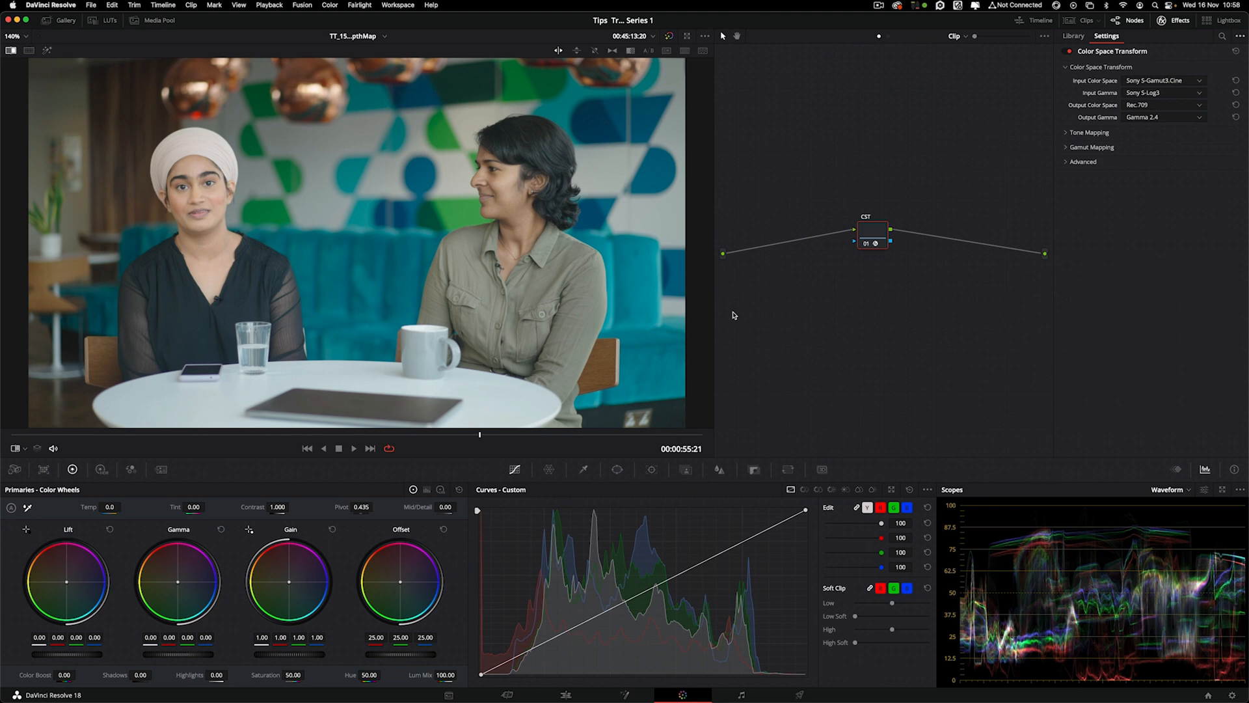
{"action": "left_click", "coordinate": [1165, 81]}
{"action": "left_click", "coordinate": [1106, 257]}
{"action": "left_click_drag", "start_coordinate": [811, 258], "coordinate": [850, 259]}
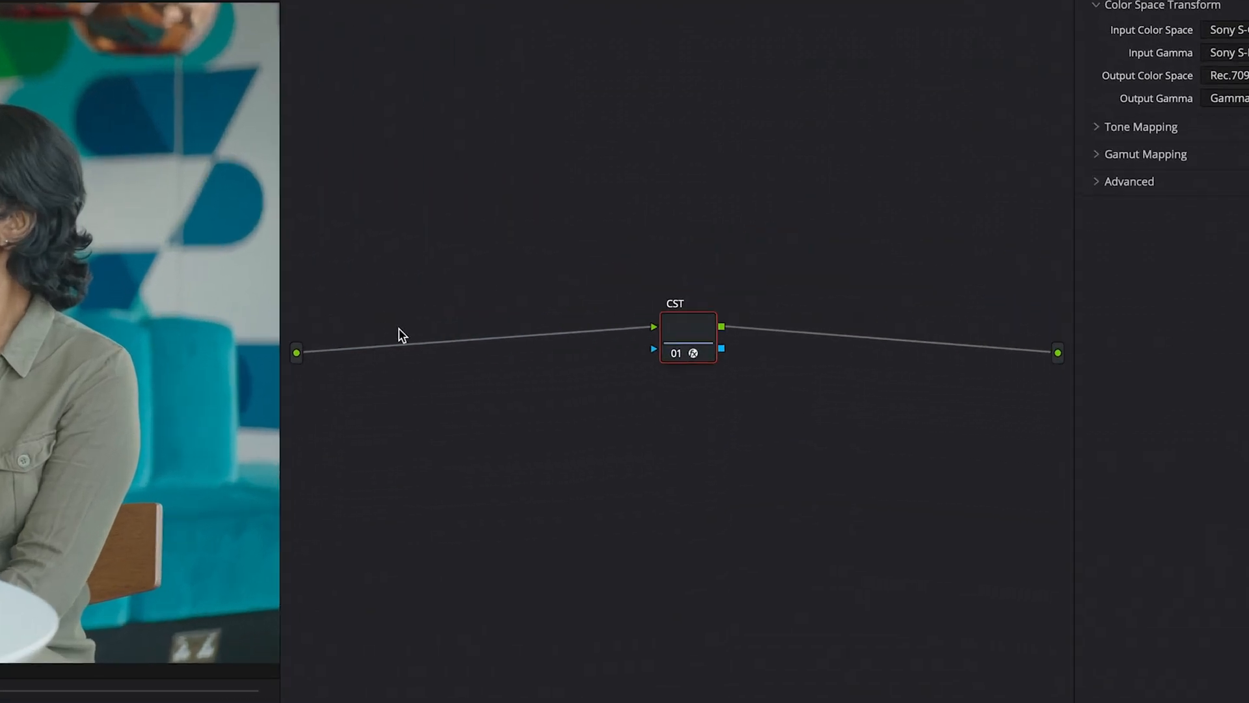
{"action": "left_click_drag", "start_coordinate": [687, 337], "coordinate": [693, 343]}
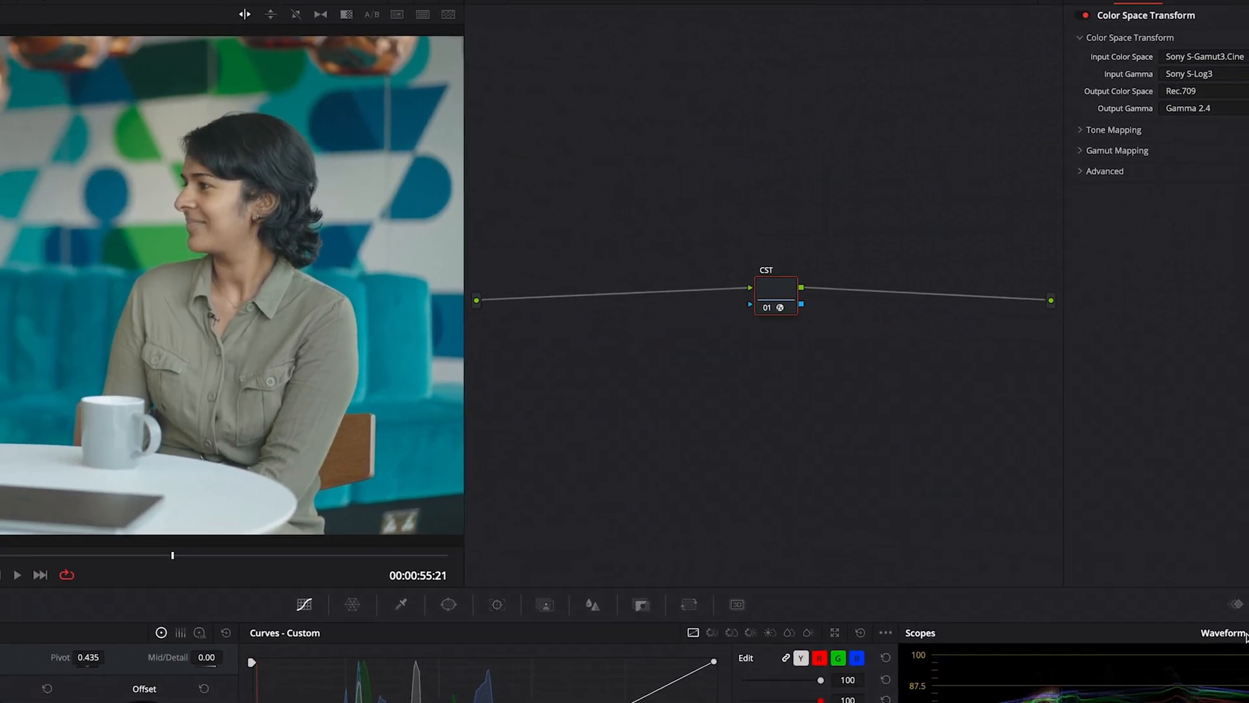
Switch the scopes to Histogram and show them in a floating window placed below the CST node
{"action": "left_click", "coordinate": [1223, 581]}
{"action": "left_click", "coordinate": [1178, 536]}
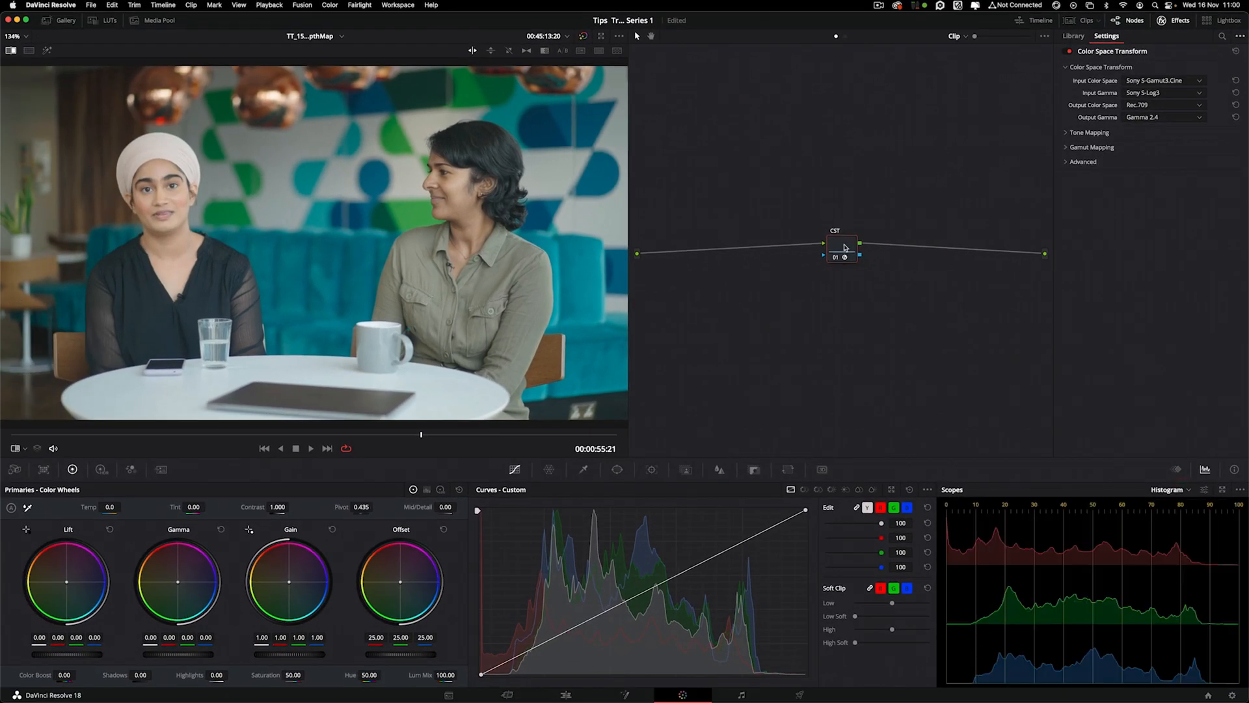
{"action": "left_click_drag", "start_coordinate": [844, 247], "coordinate": [700, 227]}
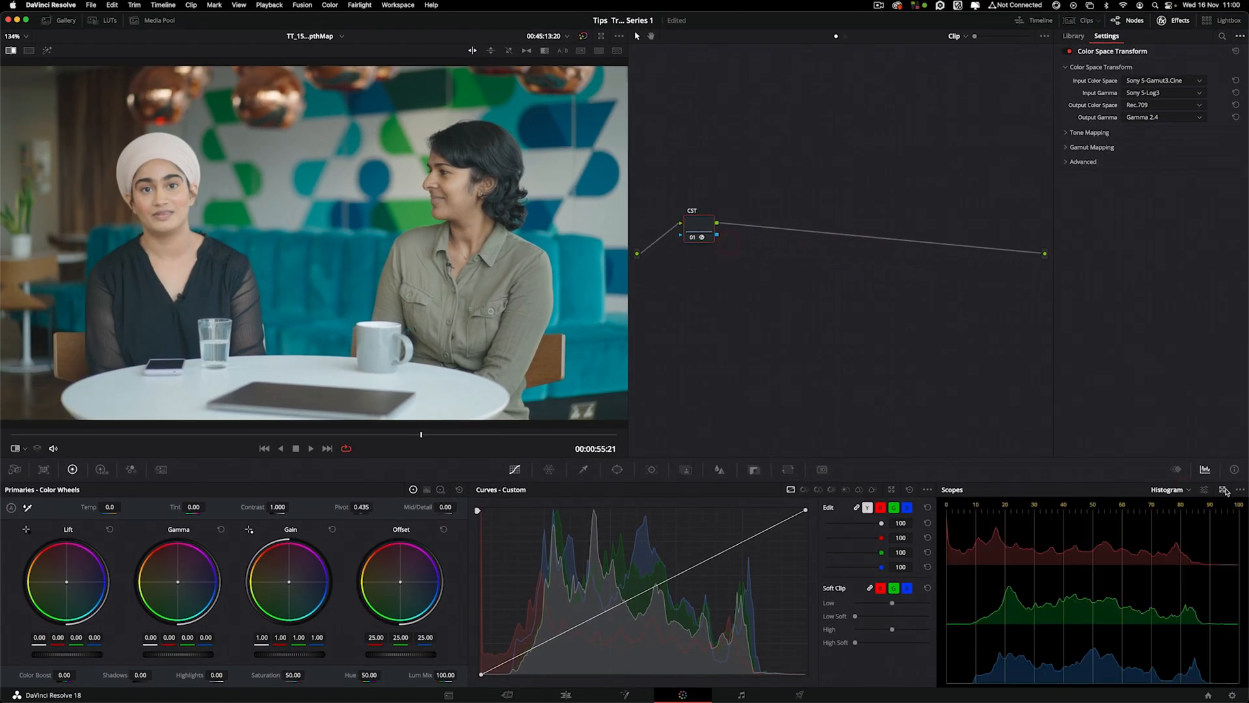
{"action": "left_click", "coordinate": [1223, 490]}
{"action": "left_click_drag", "start_coordinate": [755, 91], "coordinate": [959, 234]}
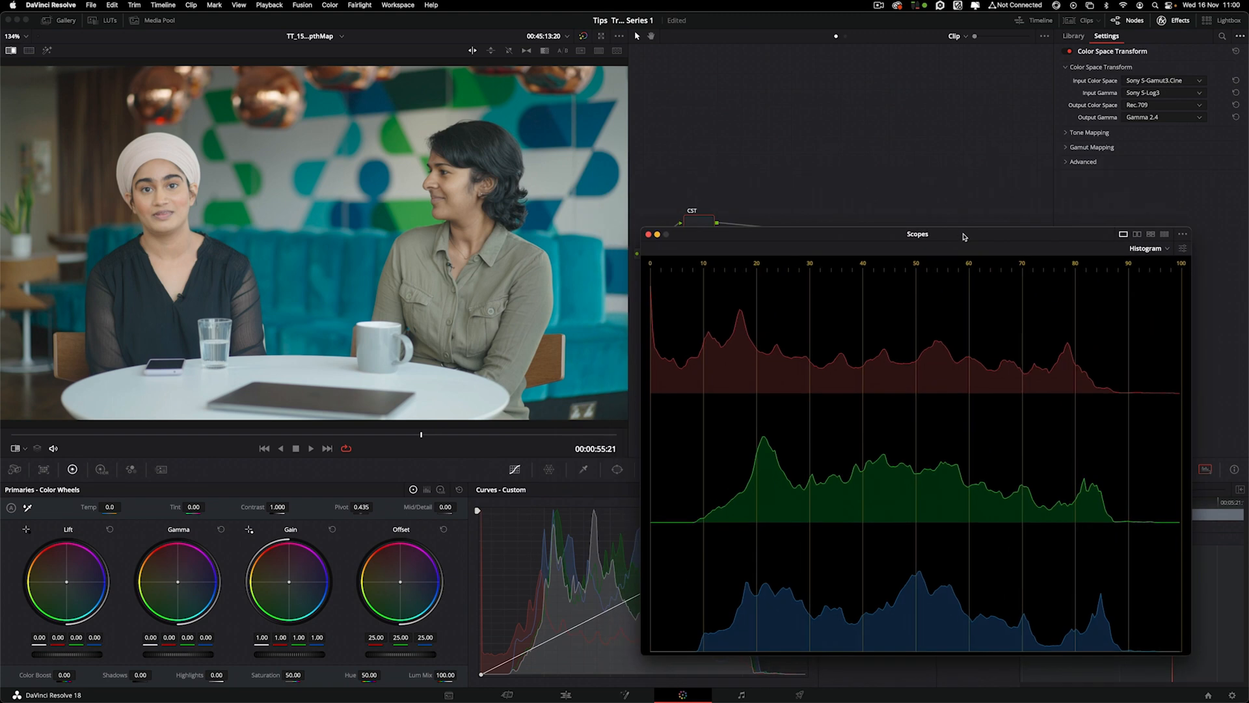
{"action": "left_click_drag", "start_coordinate": [817, 233], "coordinate": [789, 222]}
{"action": "left_click", "coordinate": [787, 220]}
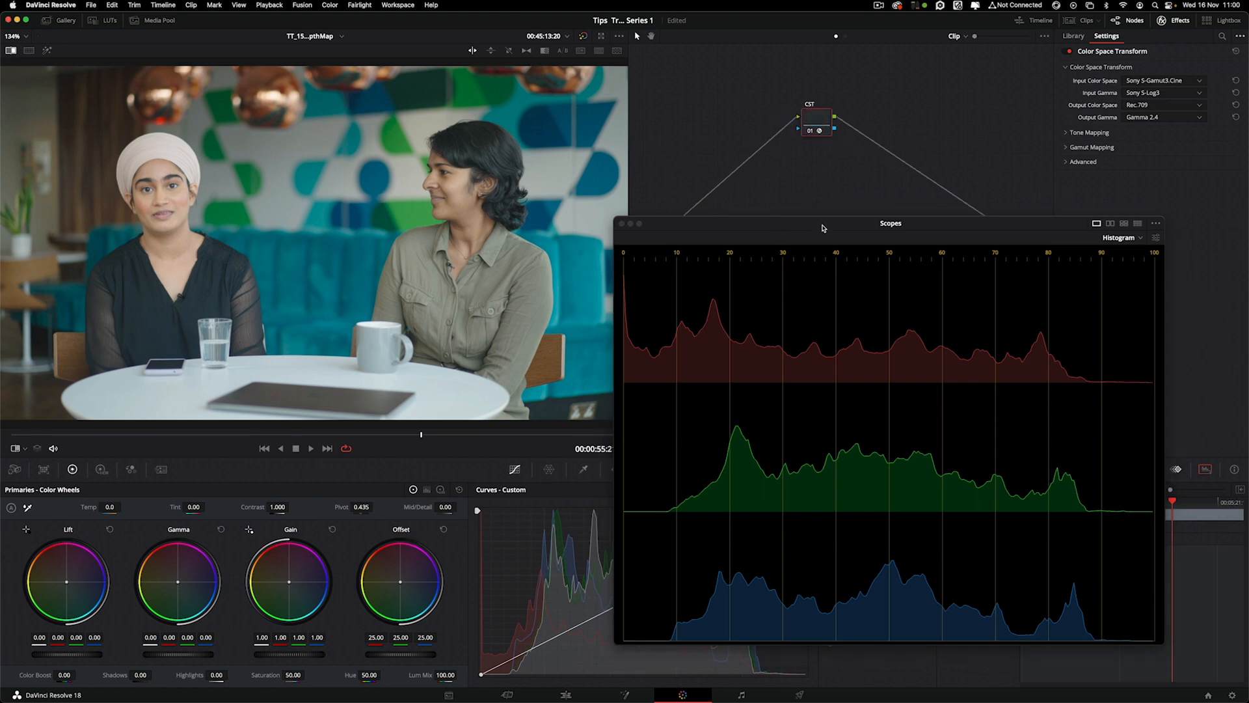
{"action": "left_click_drag", "start_coordinate": [823, 224], "coordinate": [831, 256]}
Add a serial node before the CST node and arrange the two nodes side by side above the scopes window
{"action": "left_click", "coordinate": [813, 129]}
{"action": "key", "text": "shift+s"}
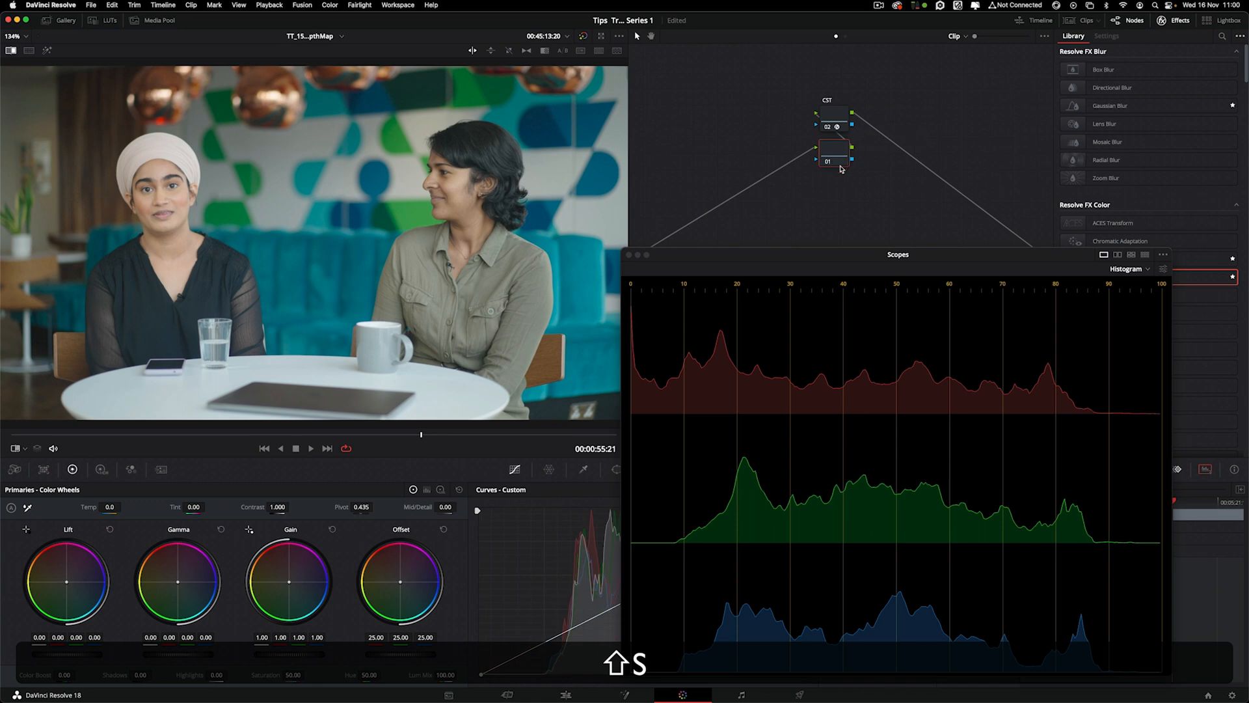
{"action": "left_click_drag", "start_coordinate": [737, 135], "coordinate": [737, 118]}
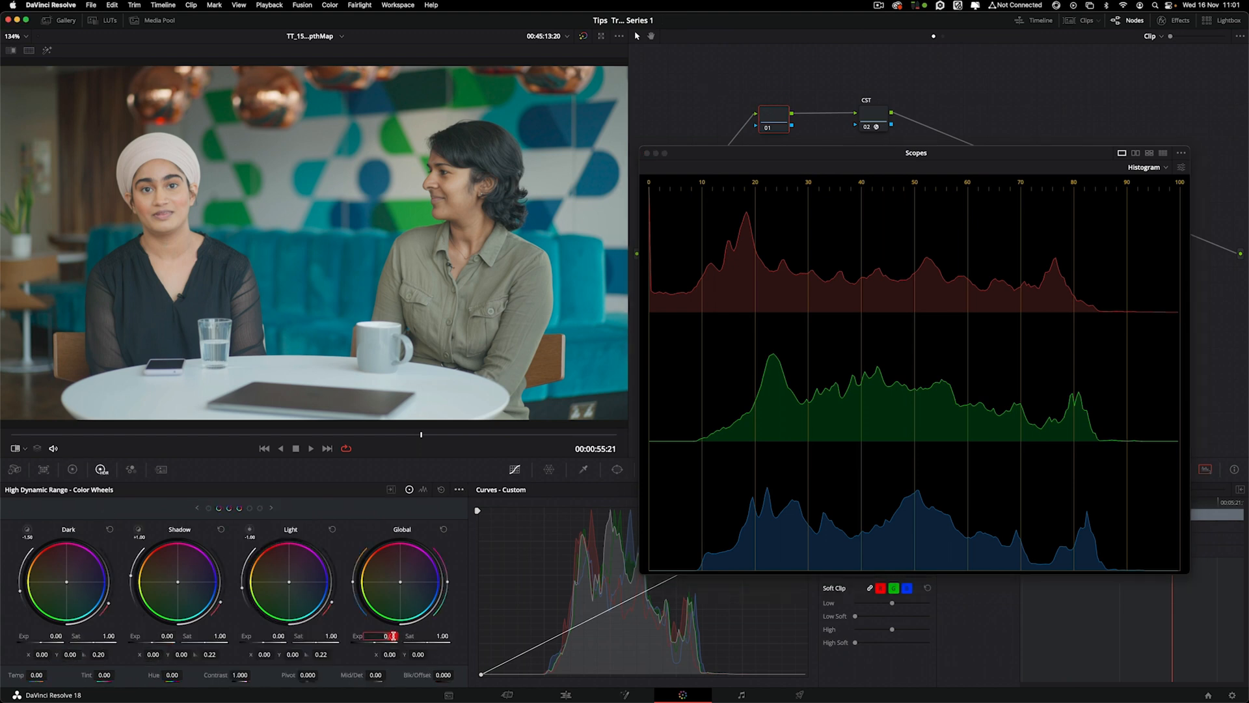
Set the Global exposure of node 01 to -3.00 in the High Dynamic Range color wheels
{"action": "type", "text": "-3"}
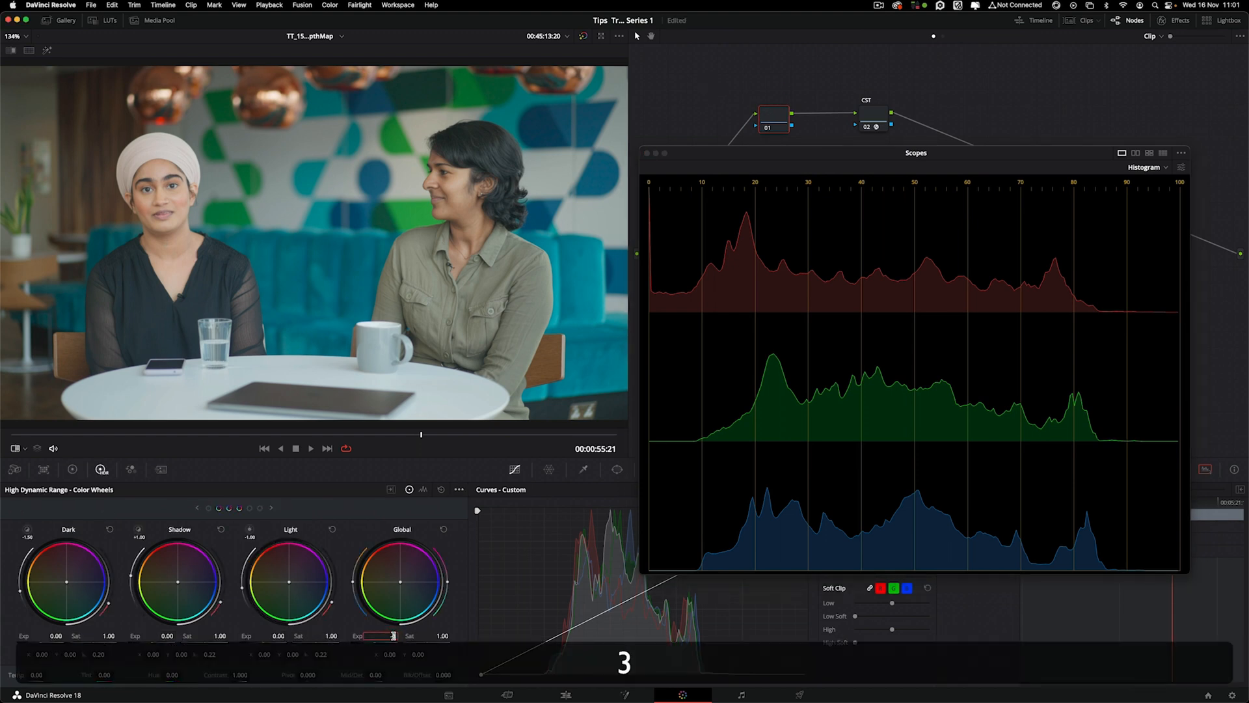
{"action": "key", "text": "Return"}
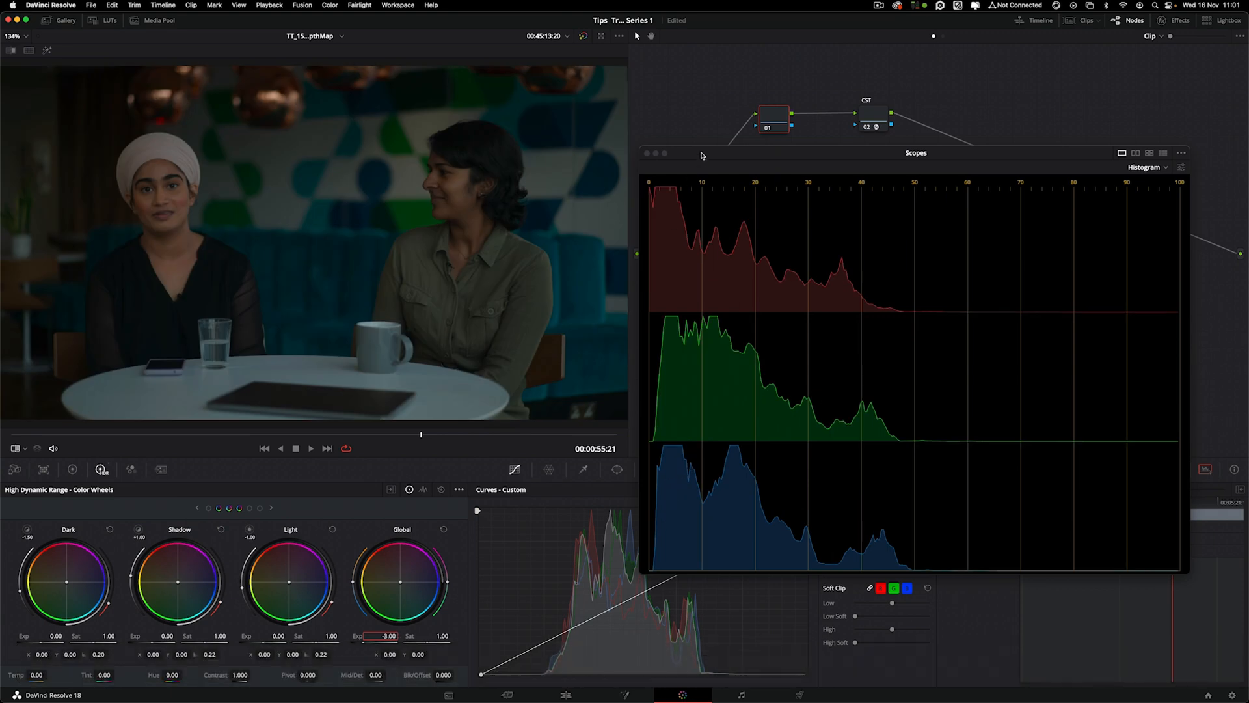
{"action": "left_click_drag", "start_coordinate": [701, 156], "coordinate": [692, 159]}
{"action": "mouse_move", "coordinate": [364, 645]}
{"action": "left_mouse_down"}
{"action": "mouse_move", "coordinate": [446, 645]}
{"action": "mouse_move", "coordinate": [377, 646]}
{"action": "left_mouse_up"}
Grab a still of the underexposed frame and label it UPSTREAM in the gallery
{"action": "right_click", "coordinate": [362, 183]}
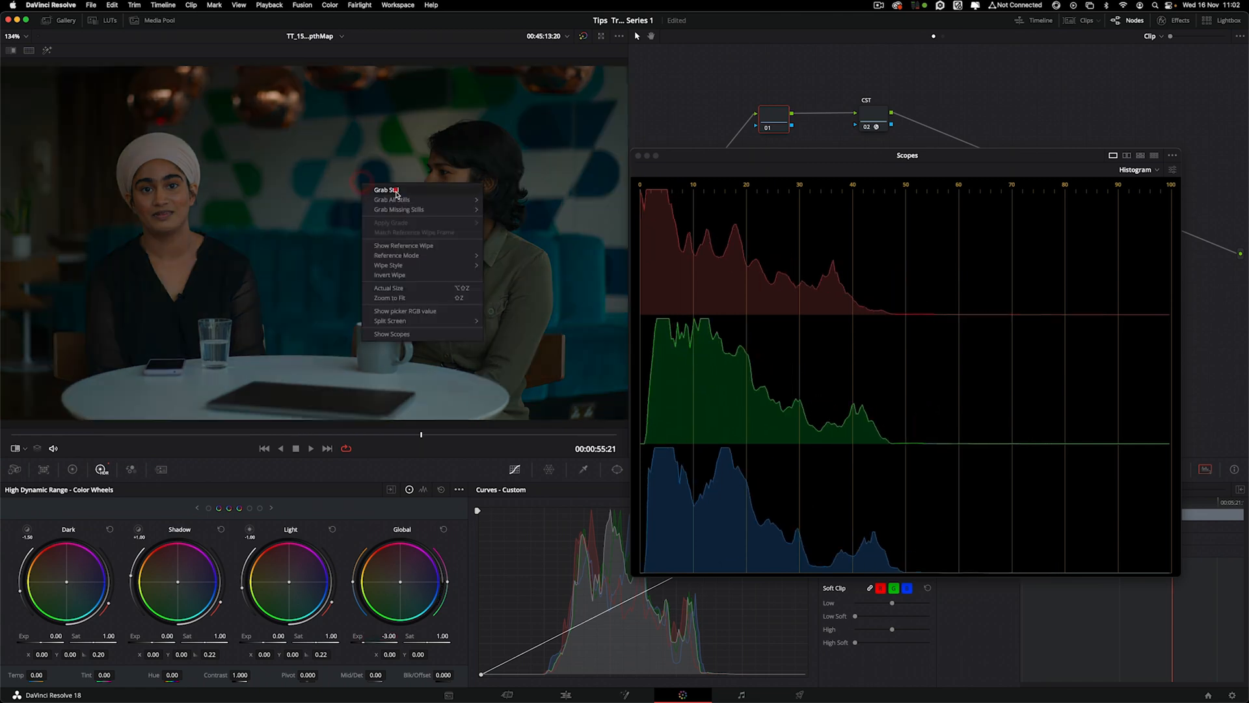
{"action": "left_click", "coordinate": [387, 190]}
{"action": "left_click", "coordinate": [94, 20]}
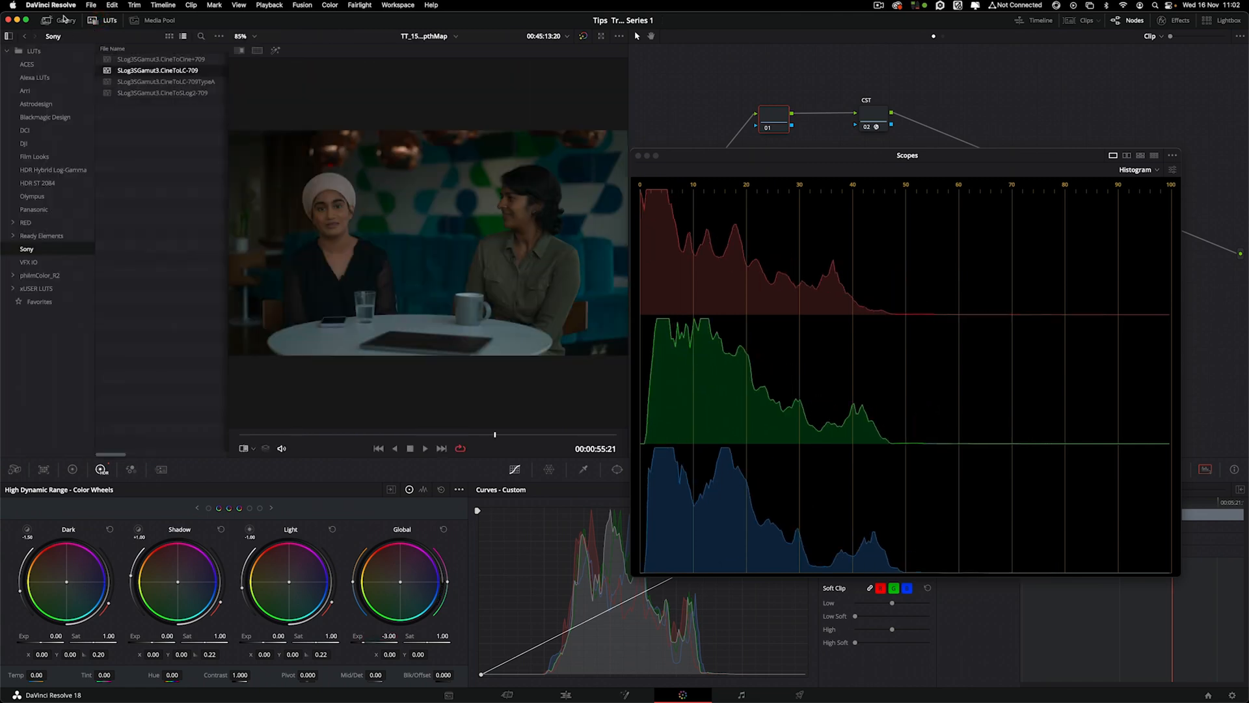
{"action": "left_click", "coordinate": [65, 19]}
{"action": "right_click", "coordinate": [197, 76]}
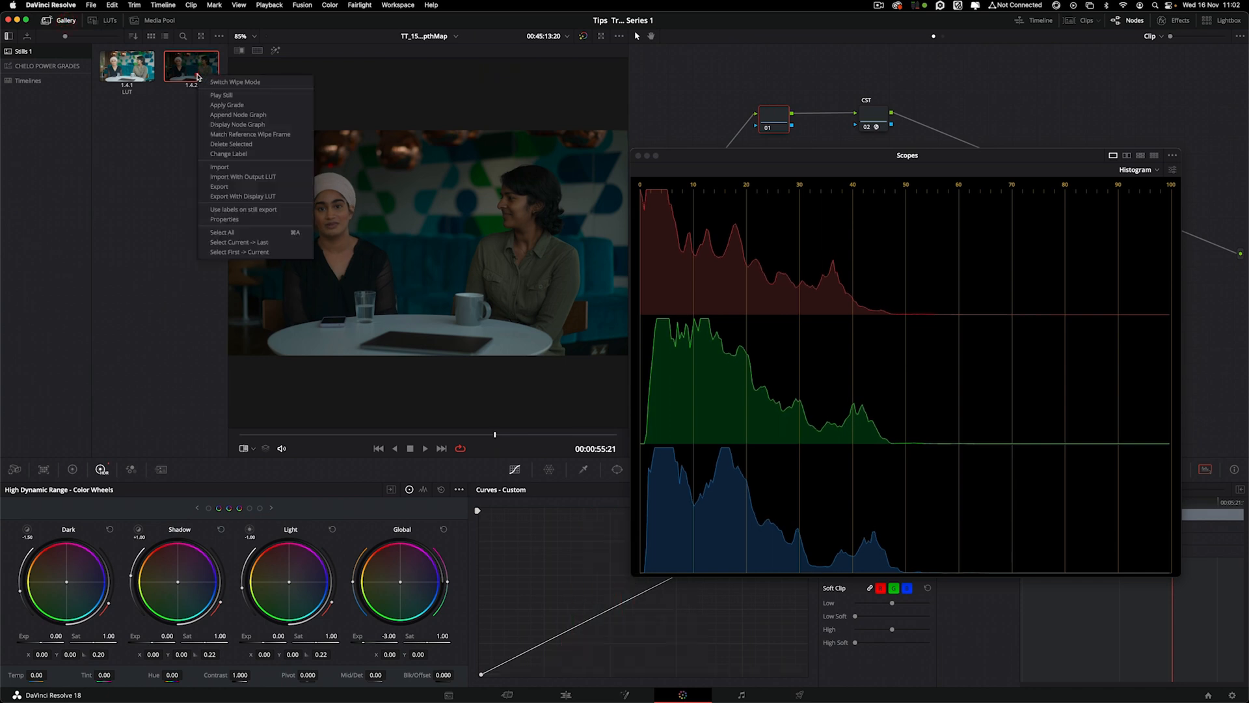
{"action": "left_click", "coordinate": [260, 154]}
{"action": "type", "text": "UPSTREAM"}
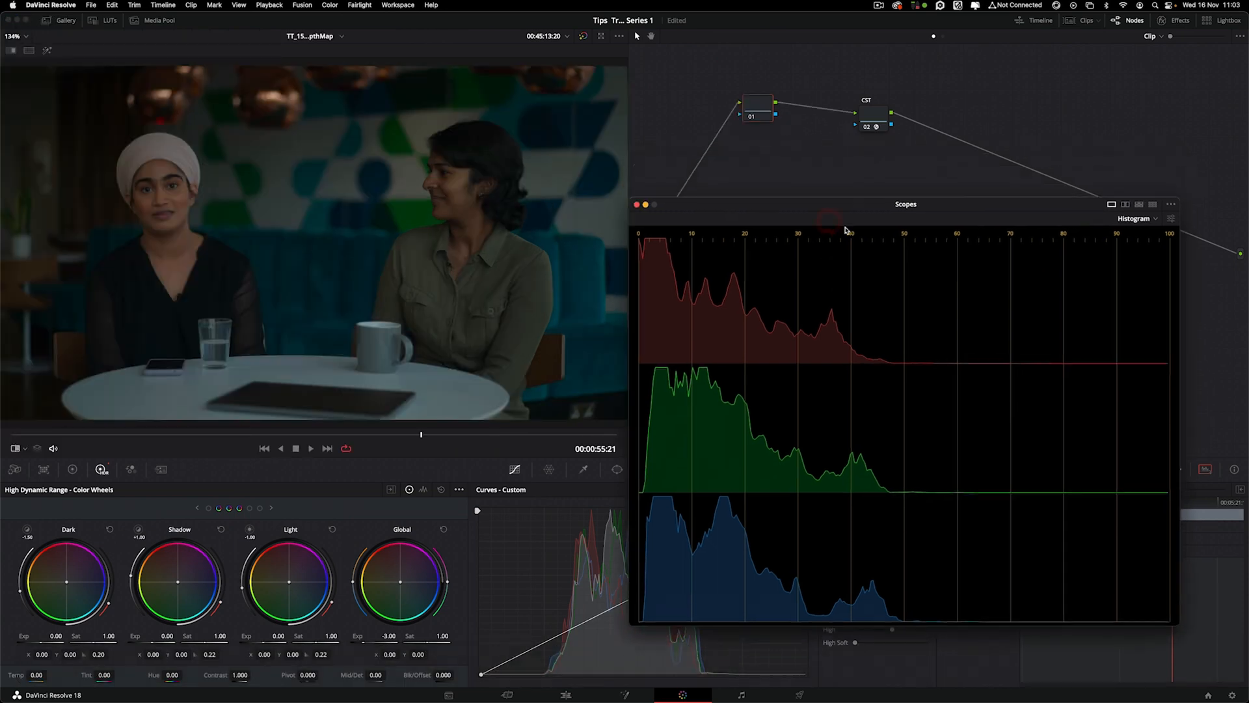
Move the exposure node to after the CST node and set the scopes window below the node pair
{"action": "left_click_drag", "start_coordinate": [906, 206], "coordinate": [902, 278]}
{"action": "left_click_drag", "start_coordinate": [759, 106], "coordinate": [979, 148]}
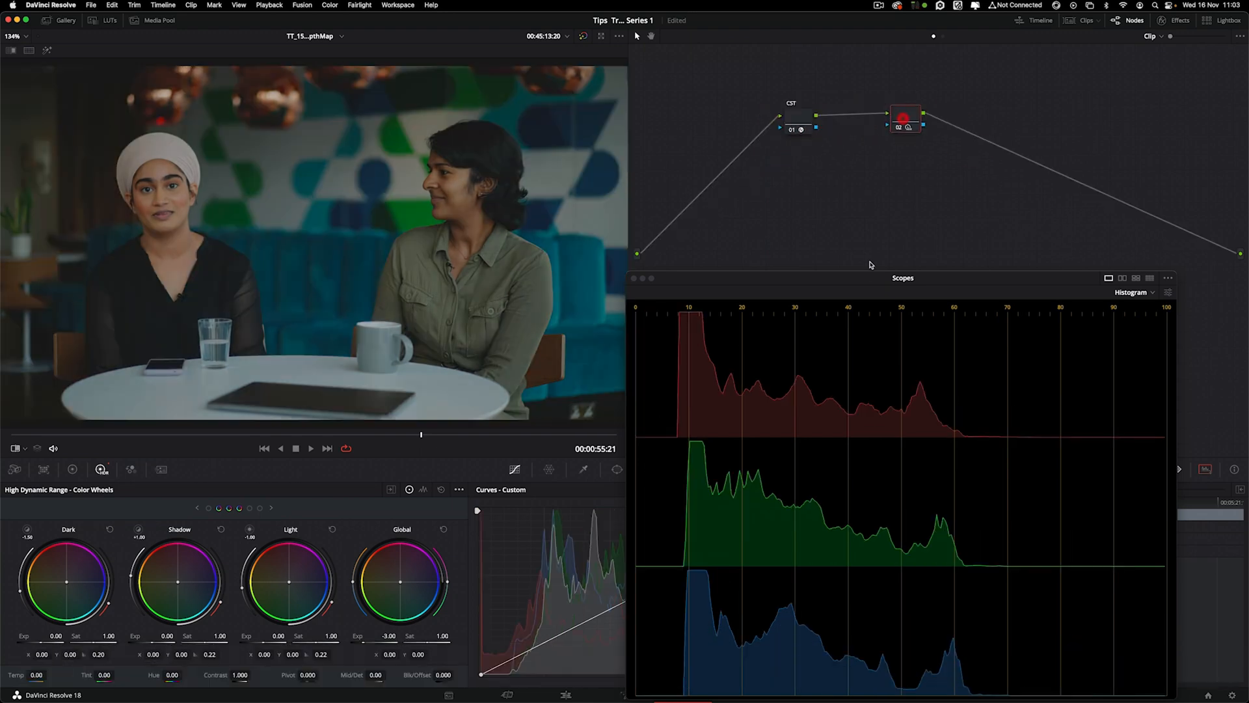
{"action": "left_click_drag", "start_coordinate": [870, 274], "coordinate": [869, 162]}
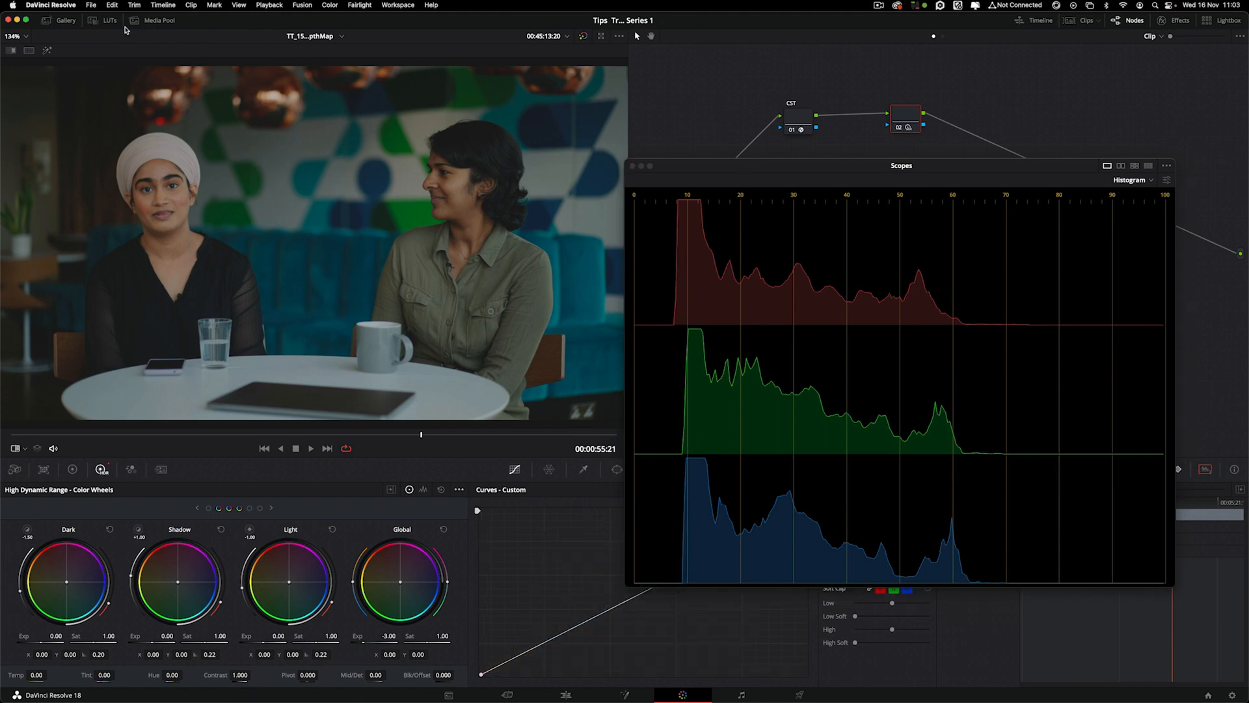
Show the gallery as a narrow column, enlarge the viewer, and shrink the scopes window beside it
{"action": "left_click", "coordinate": [69, 22]}
{"action": "left_click_drag", "start_coordinate": [677, 166], "coordinate": [691, 222]}
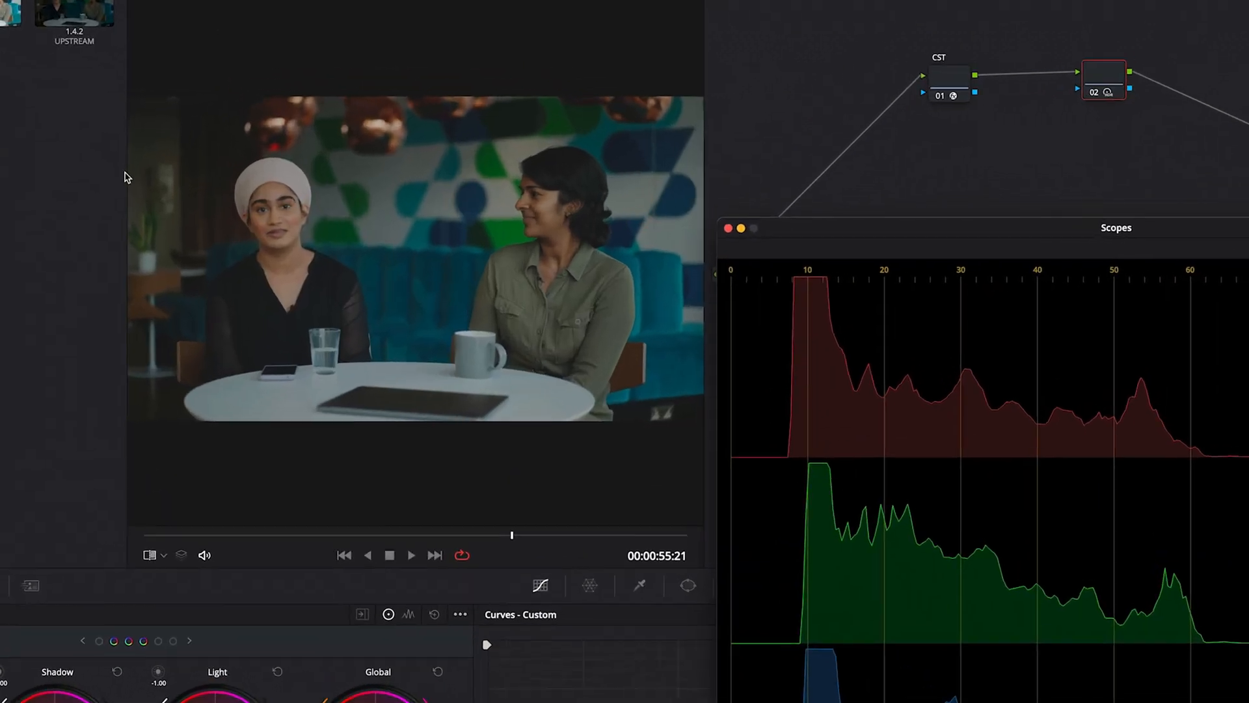
{"action": "left_click_drag", "start_coordinate": [228, 186], "coordinate": [187, 187]}
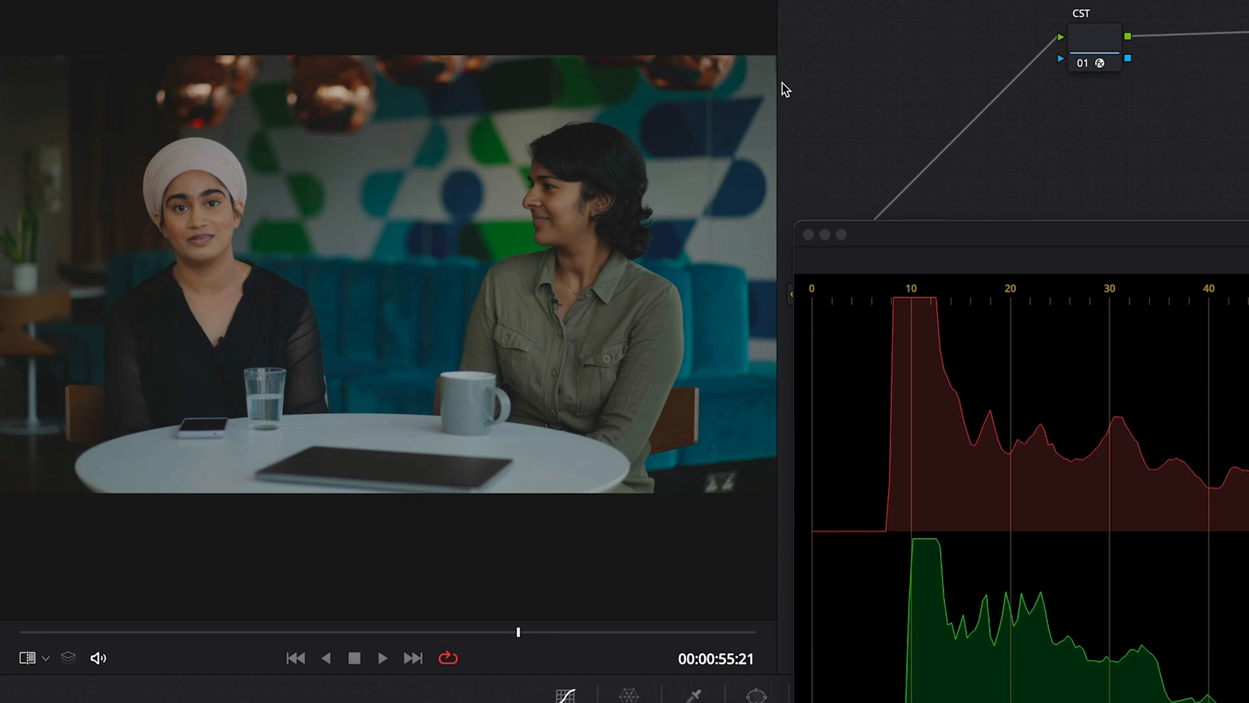
{"action": "left_click_drag", "start_coordinate": [779, 86], "coordinate": [1208, 103]}
{"action": "left_click_drag", "start_coordinate": [794, 221], "coordinate": [1119, 504]}
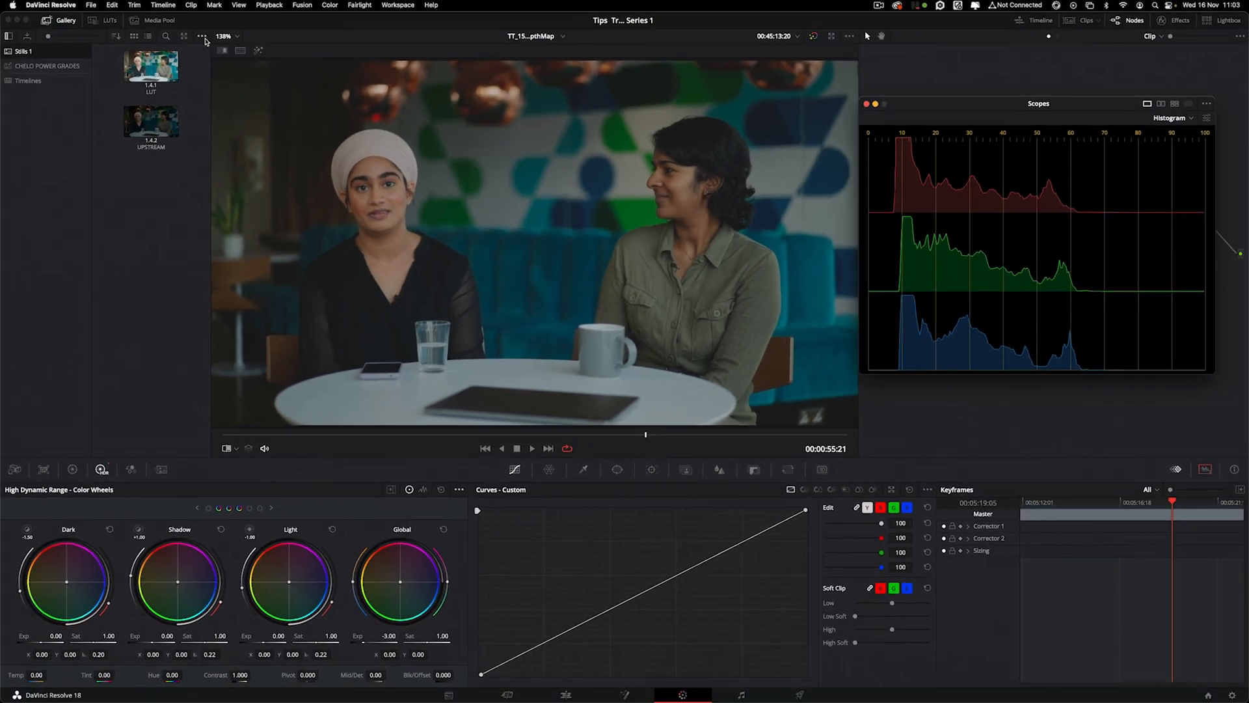
Compare the current grade with the UPSTREAM still by toggling the image wipe on and off
{"action": "left_click", "coordinate": [220, 51]}
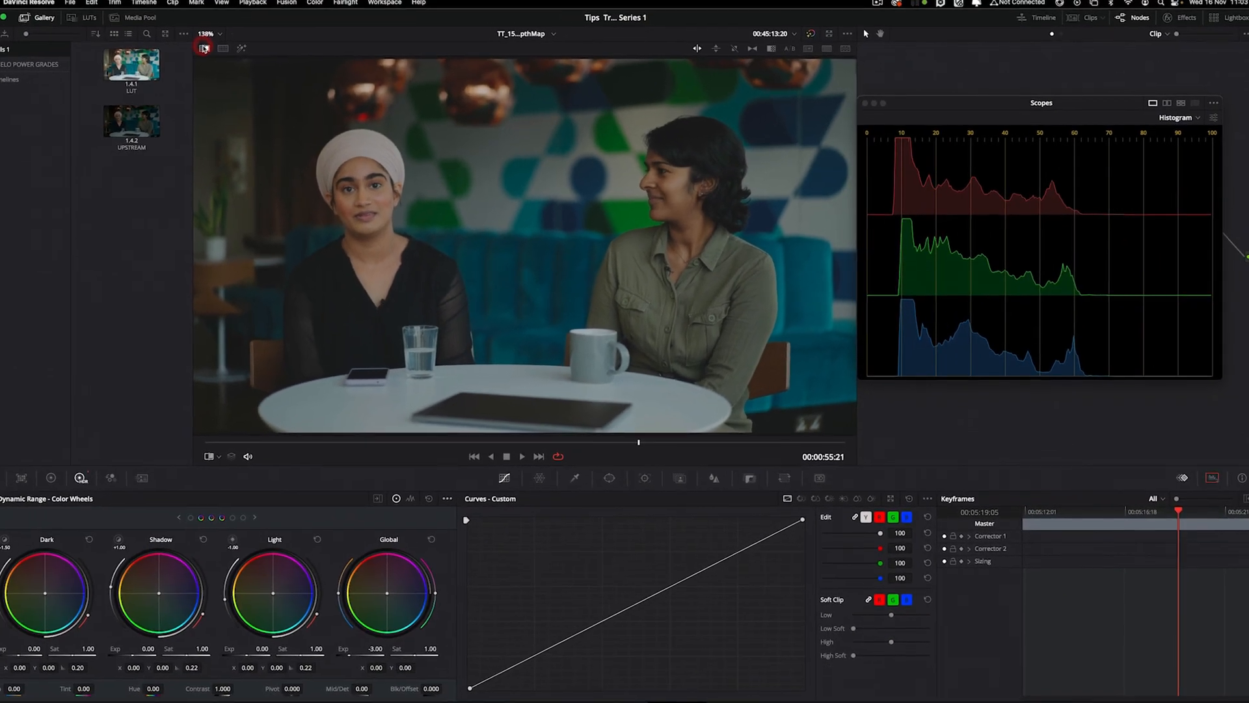
{"action": "left_click", "coordinate": [221, 51]}
{"action": "left_click", "coordinate": [100, 121]}
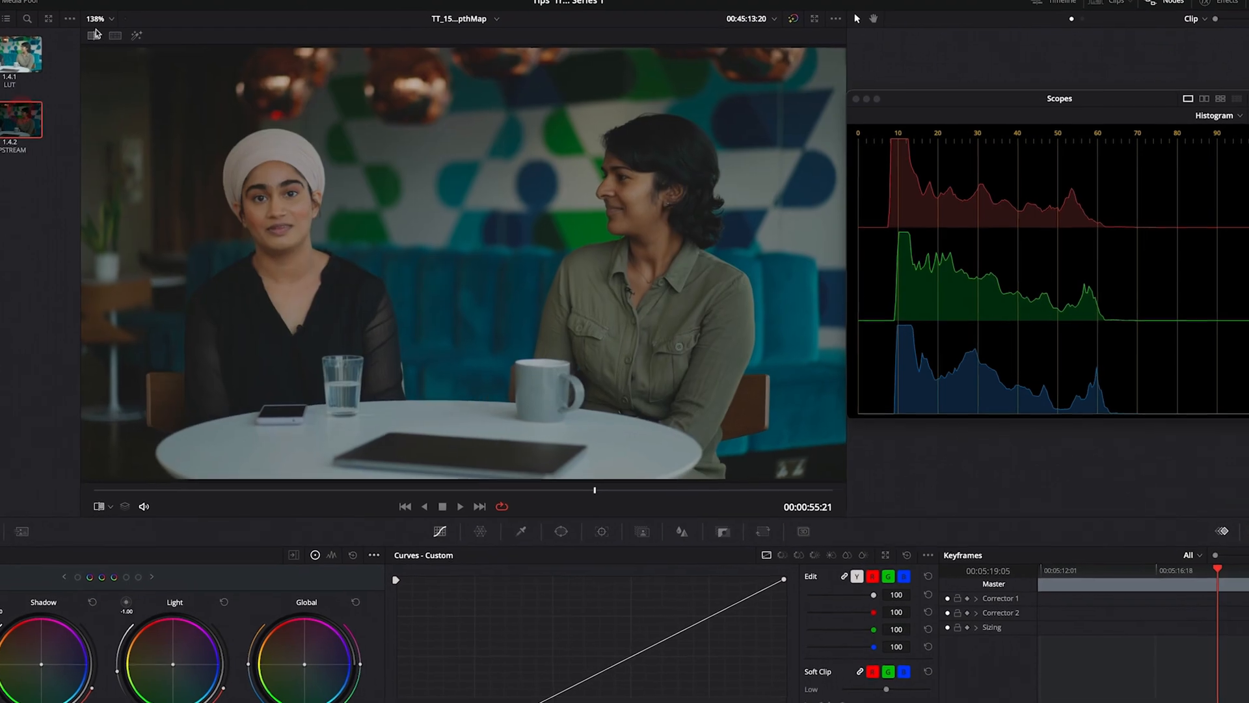
{"action": "left_click", "coordinate": [65, 32]}
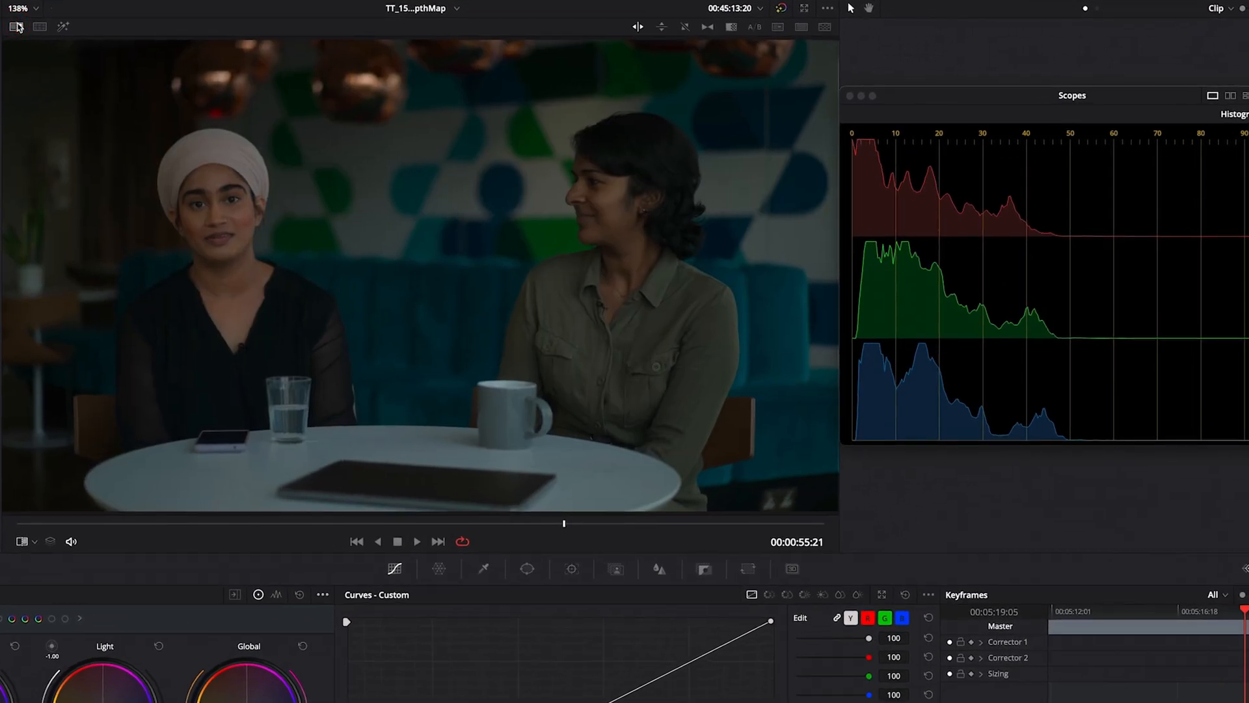
{"action": "left_click", "coordinate": [16, 27]}
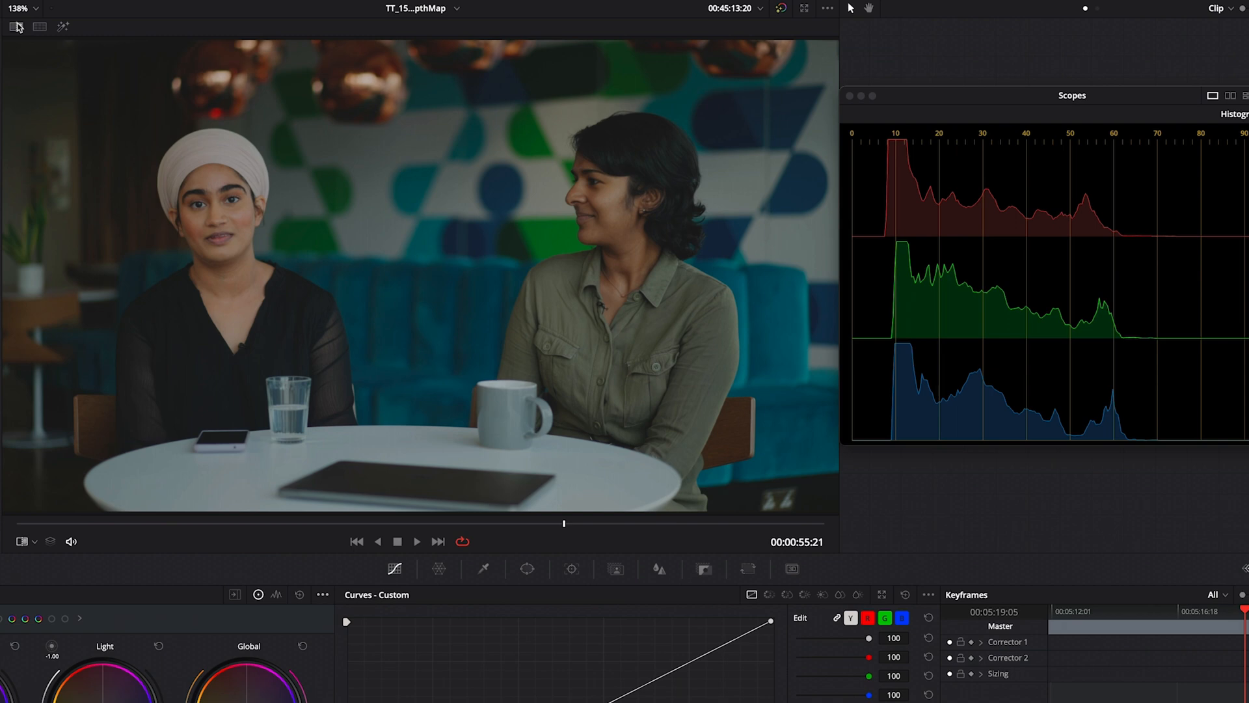
Reposition the scopes window so both nodes stay uncovered, select the exposure node after the CST, and nudge it closer
{"action": "left_click_drag", "start_coordinate": [981, 99], "coordinate": [994, 213]}
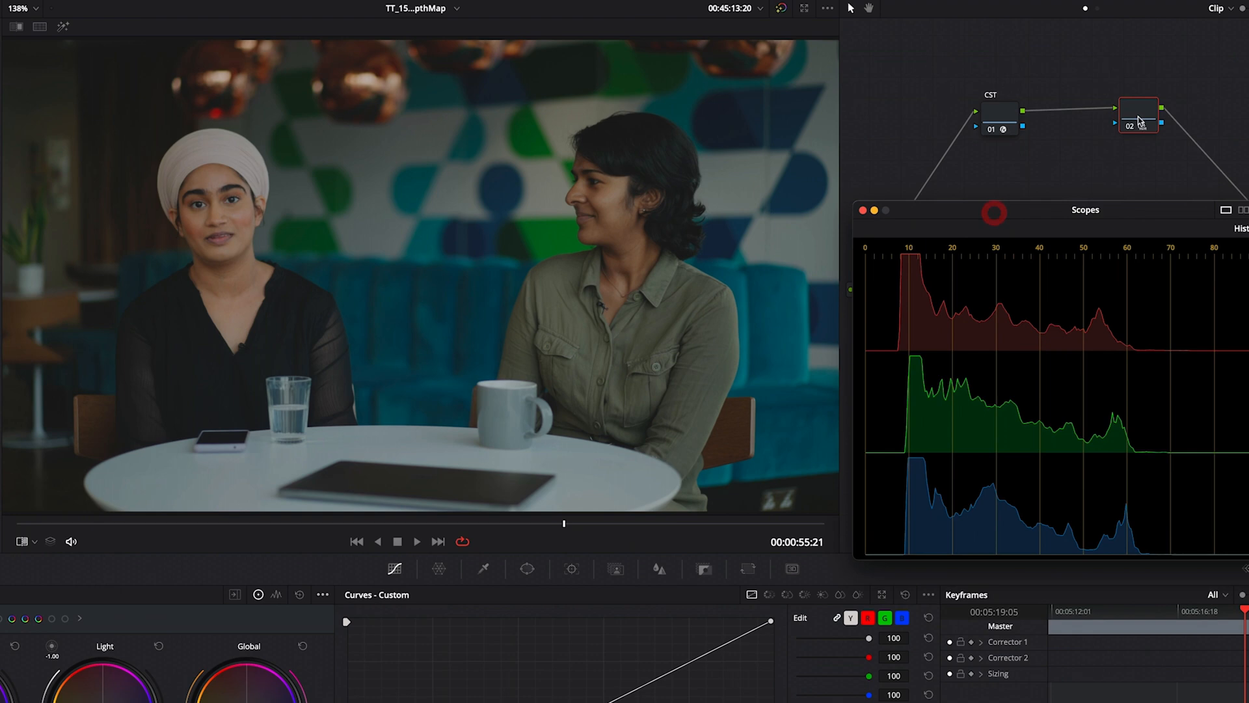
{"action": "left_click_drag", "start_coordinate": [1084, 207], "coordinate": [1077, 185]}
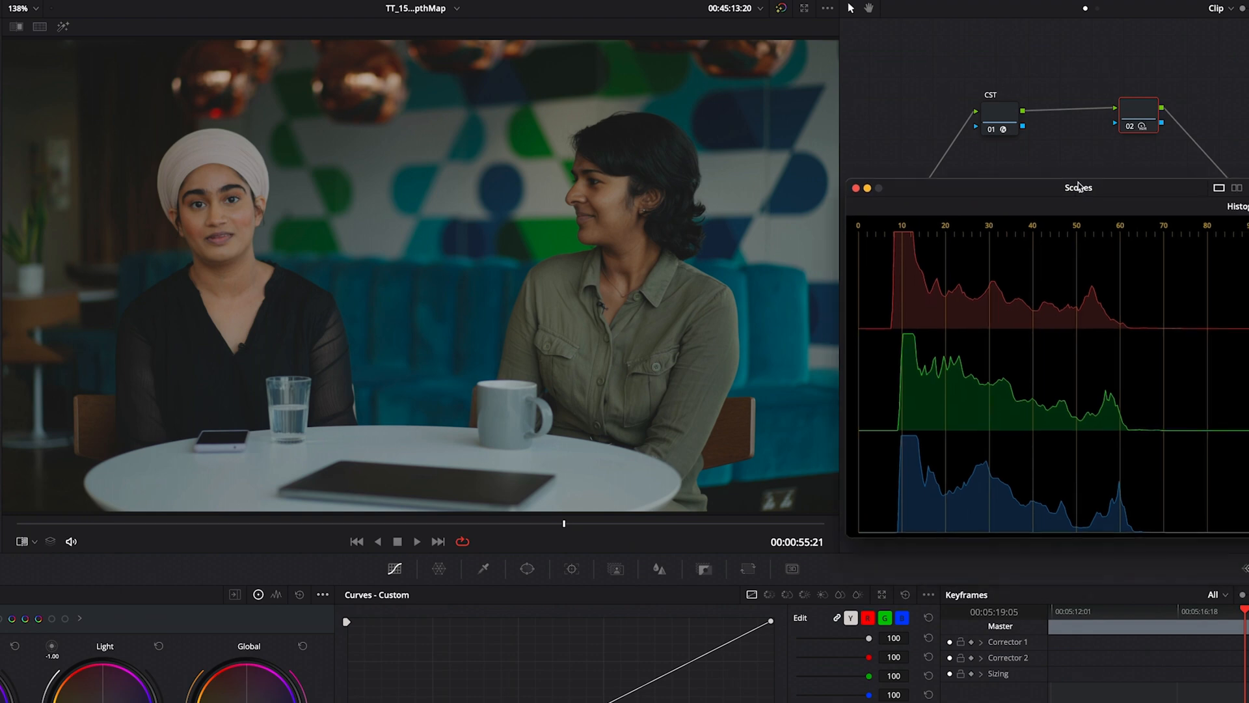
{"action": "left_click", "coordinate": [1138, 118]}
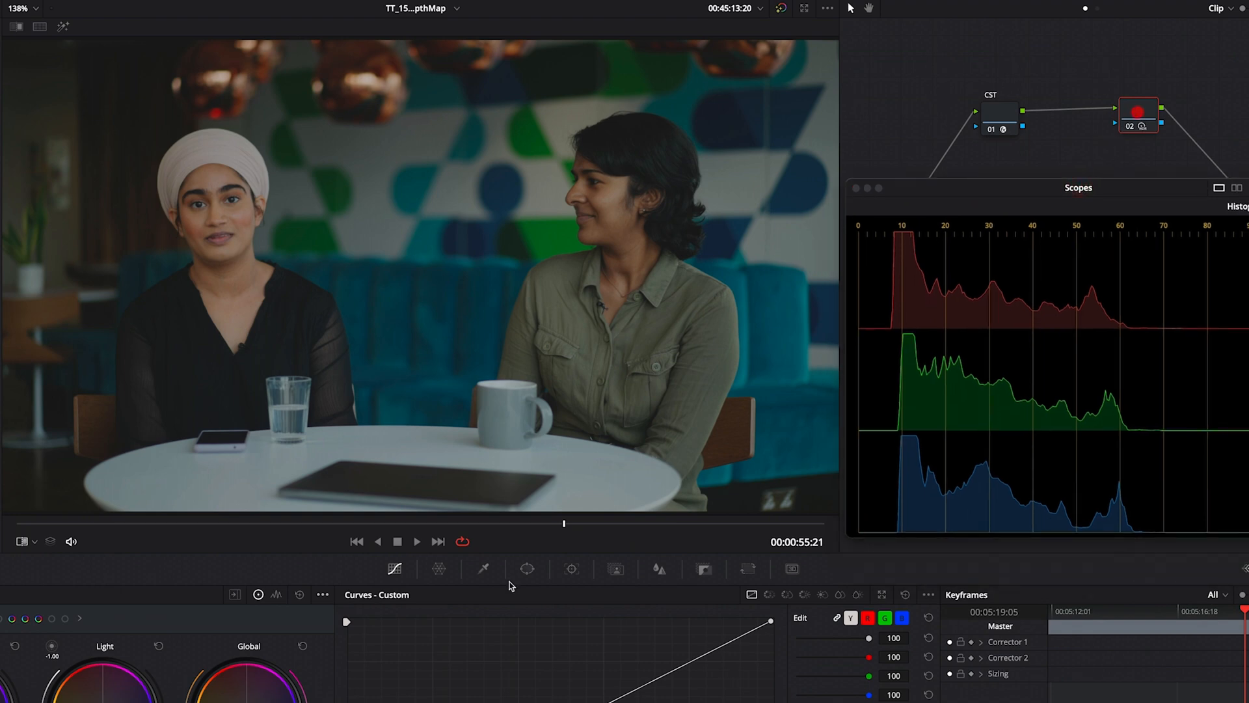
{"action": "left_click_drag", "start_coordinate": [224, 702], "coordinate": [200, 701]}
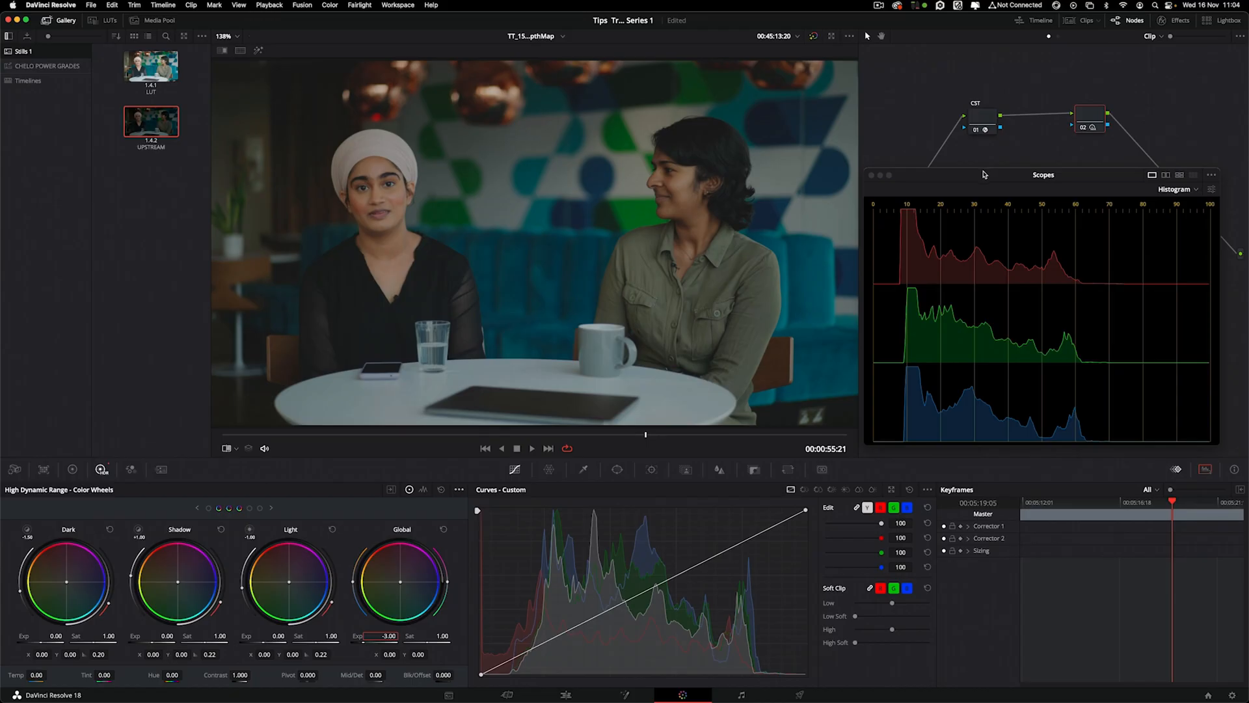
{"action": "left_click_drag", "start_coordinate": [984, 174], "coordinate": [906, 214]}
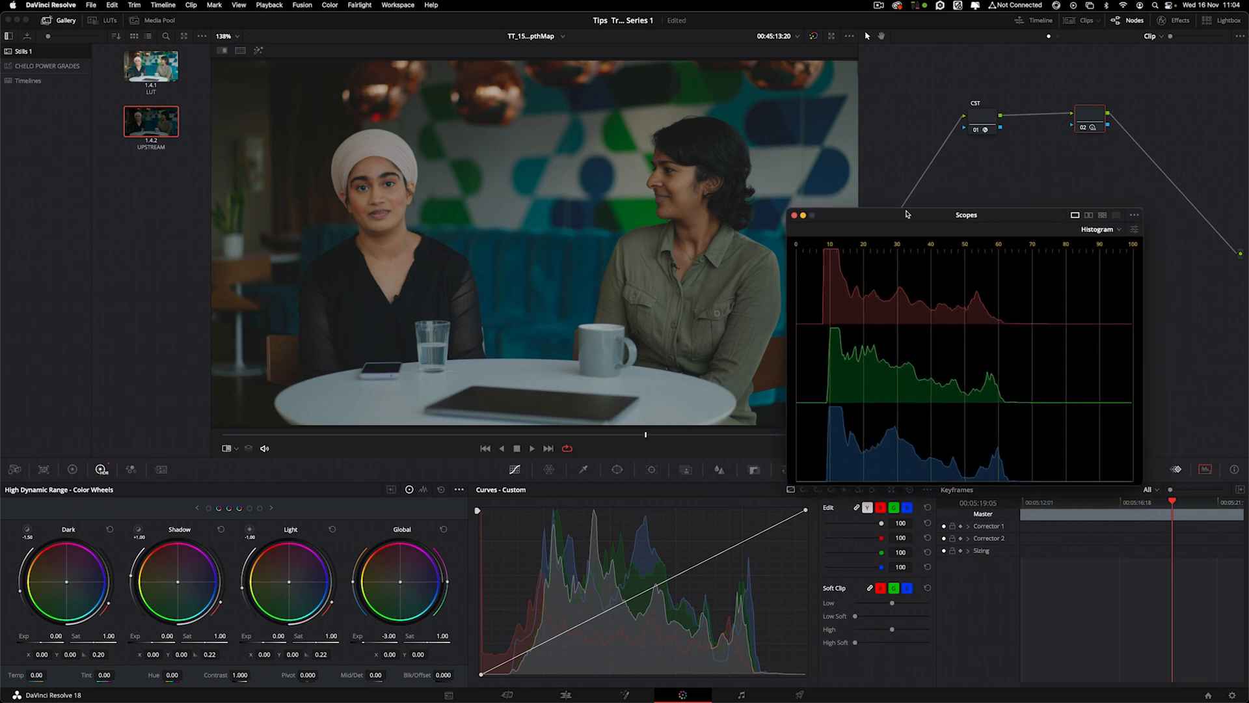
{"action": "left_click", "coordinate": [1087, 121]}
{"action": "left_click_drag", "start_coordinate": [1087, 122], "coordinate": [1078, 124]}
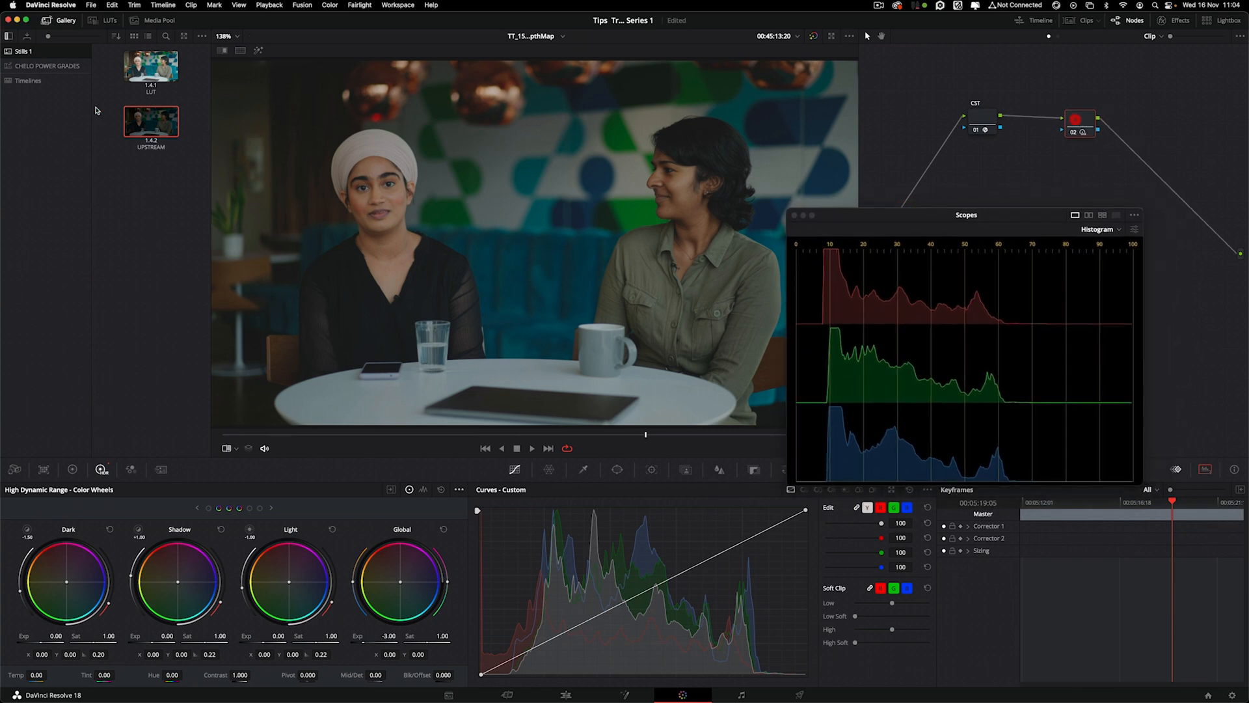
Preview the UPSTREAM still, switch the scopes to CIE Chromaticity, and enlarge their window below the nodes
{"action": "mouse_move", "coordinate": [141, 124]}
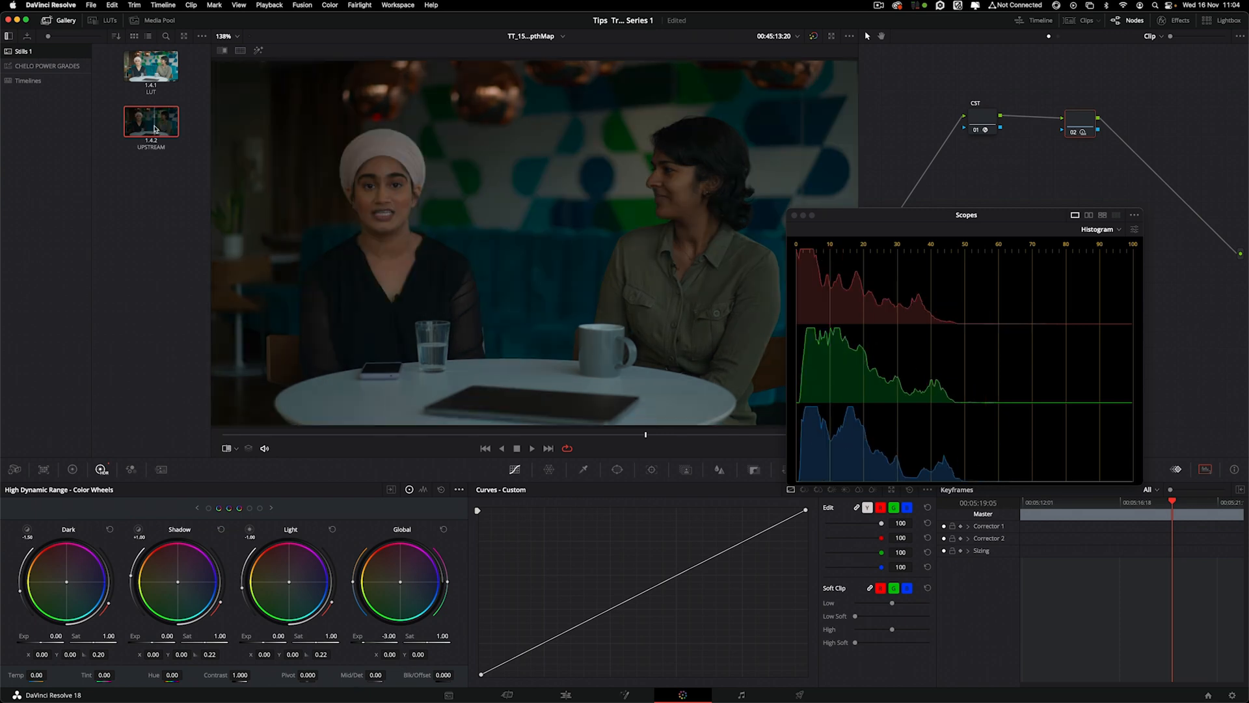
{"action": "left_click", "coordinate": [1101, 229]}
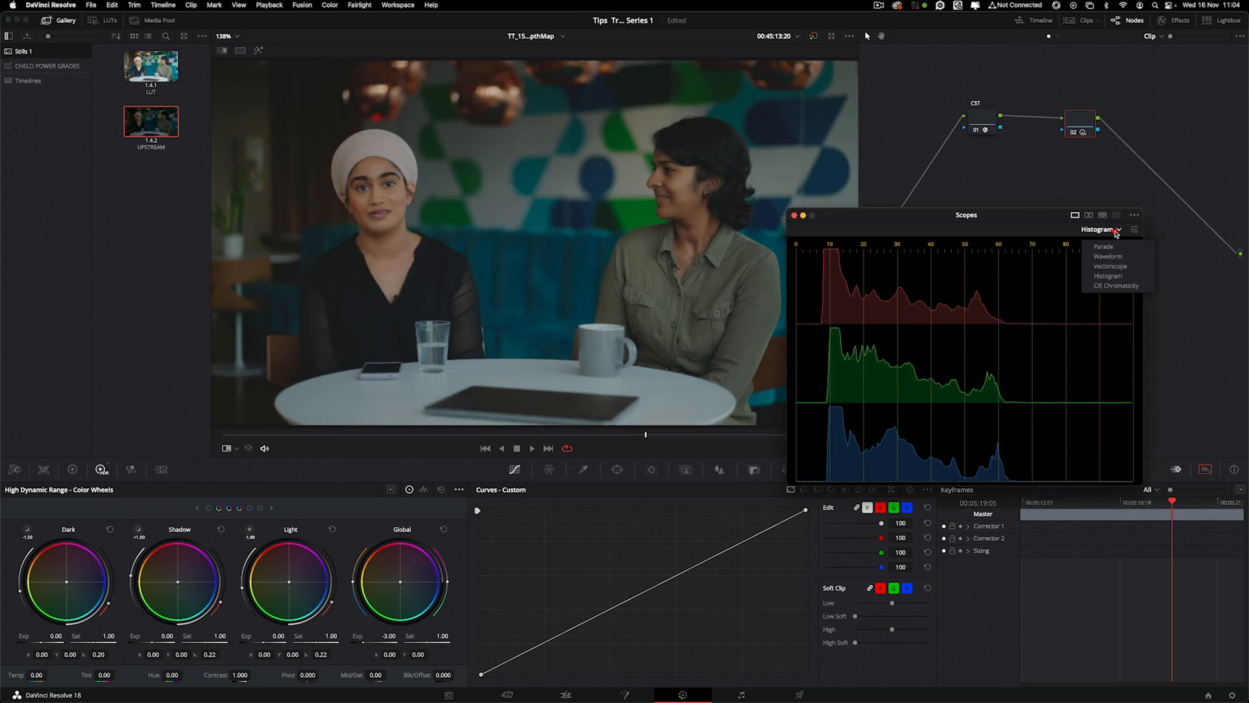
{"action": "left_click", "coordinate": [1128, 288]}
{"action": "left_click_drag", "start_coordinate": [1143, 211], "coordinate": [1237, 134]}
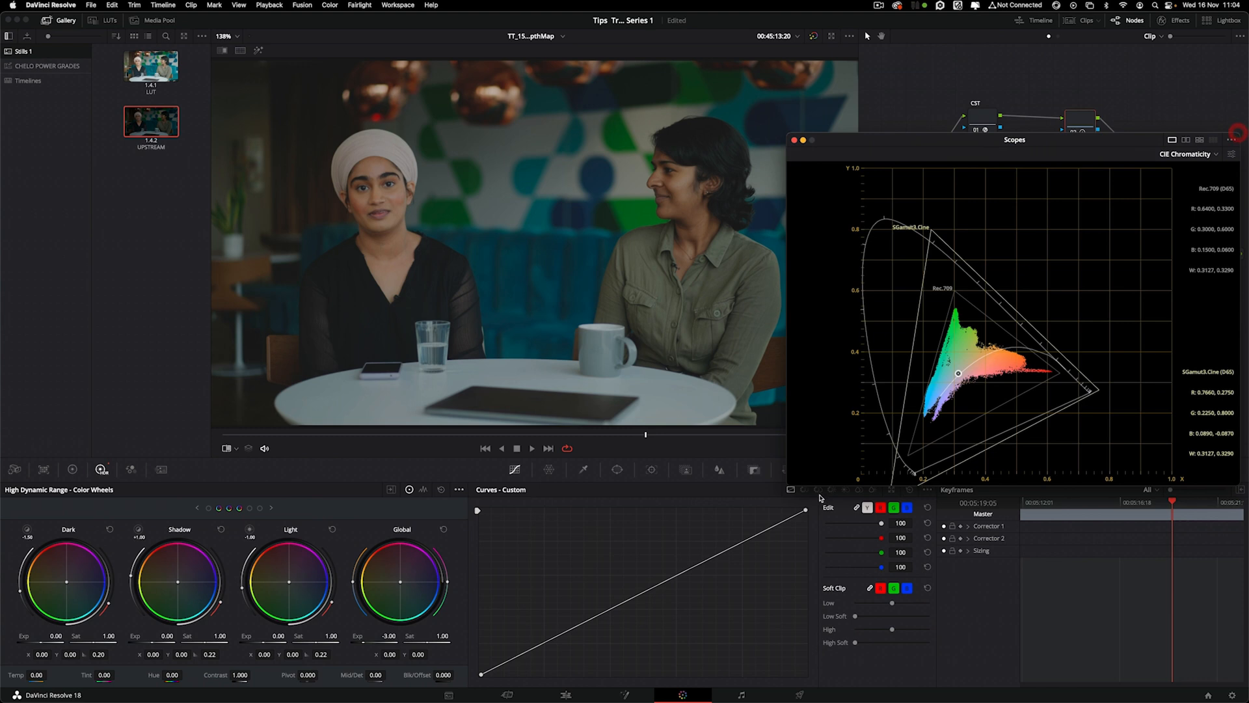
{"action": "left_click_drag", "start_coordinate": [914, 142], "coordinate": [861, 280]}
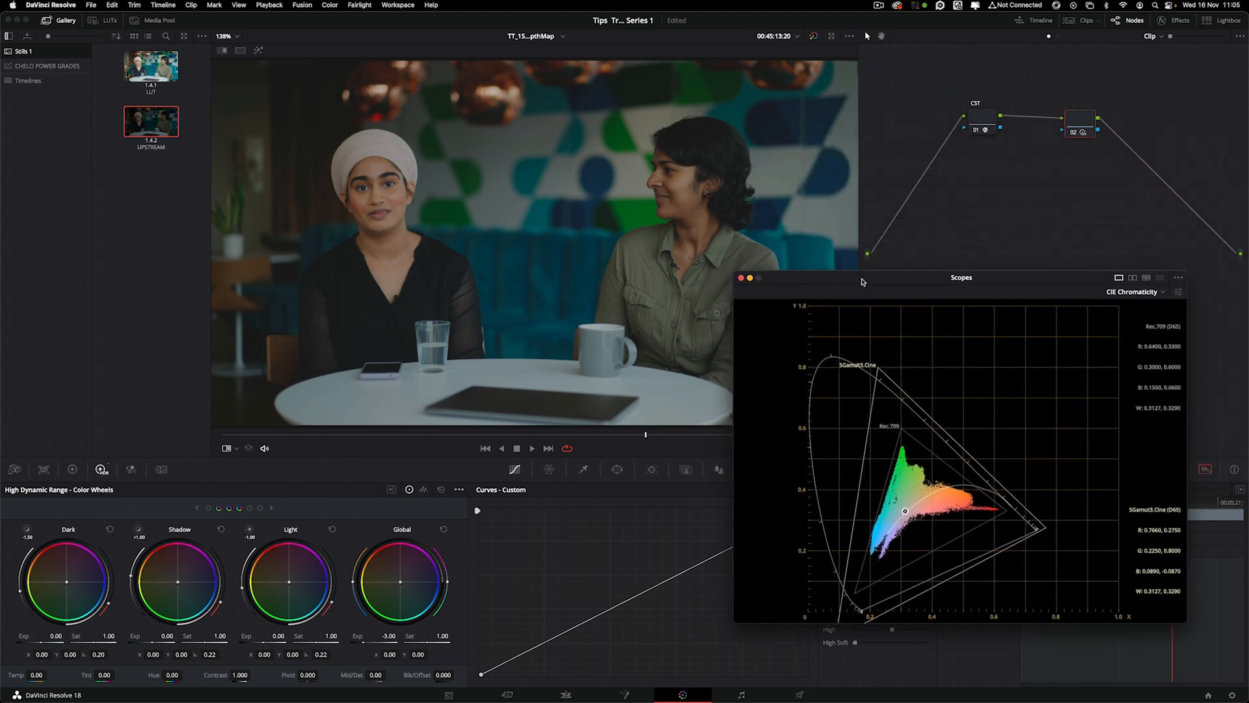
Move the exposure node back to before the CST node and line the two nodes up
{"action": "mouse_move", "coordinate": [161, 127]}
{"action": "left_click", "coordinate": [984, 115]}
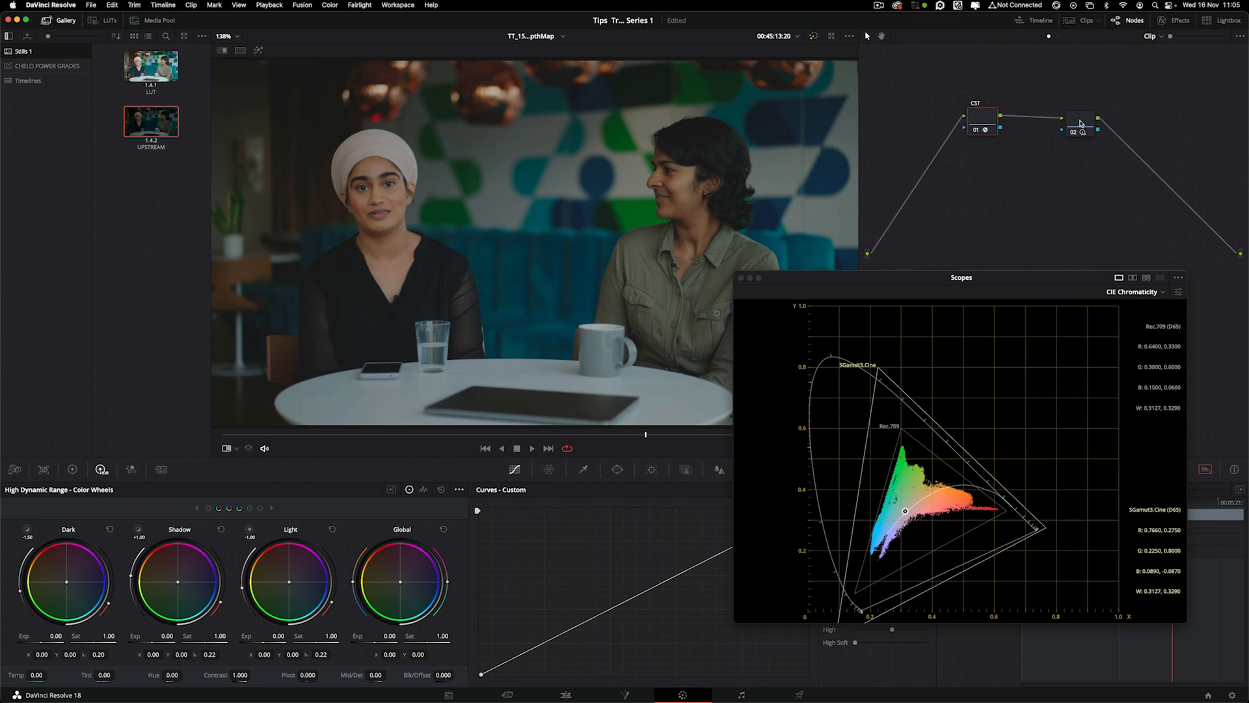
{"action": "left_click", "coordinate": [984, 116]}
{"action": "left_click", "coordinate": [985, 120]}
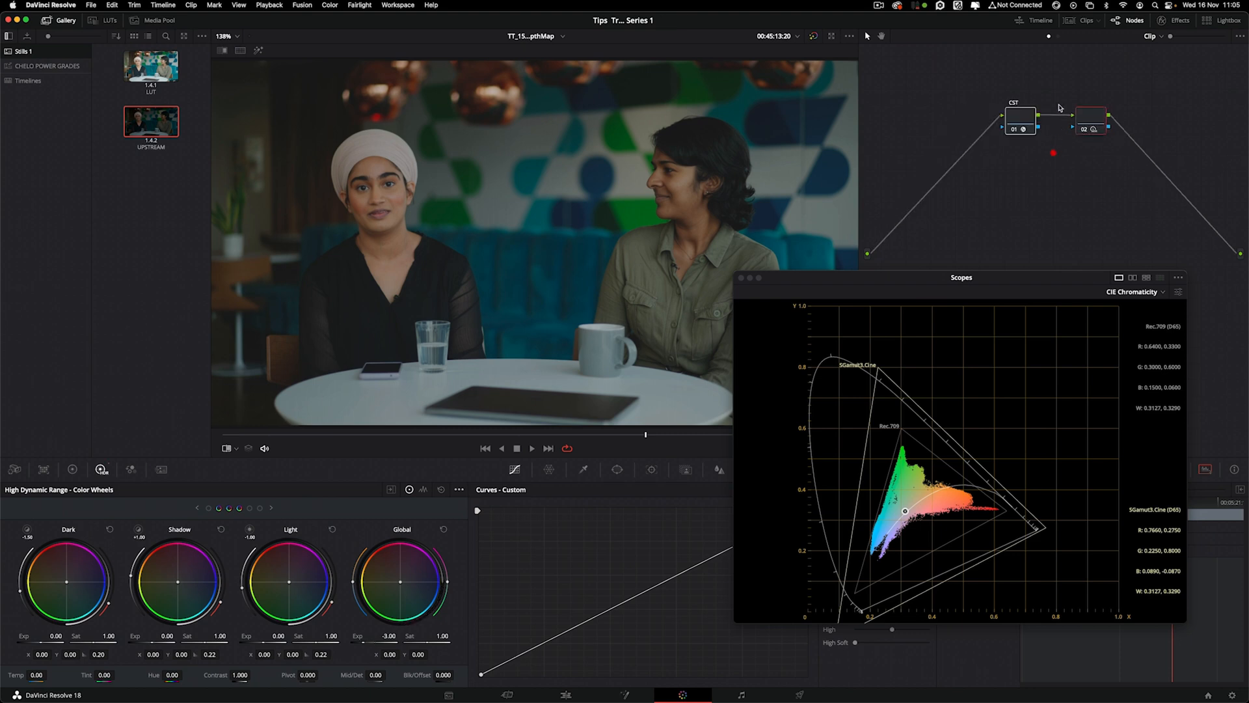
{"action": "mouse_move", "coordinate": [1059, 83]}
{"action": "left_mouse_down"}
{"action": "mouse_move", "coordinate": [1133, 153]}
{"action": "mouse_move", "coordinate": [1104, 123]}
{"action": "left_mouse_up"}
{"action": "left_click_drag", "start_coordinate": [987, 82], "coordinate": [1049, 158]}
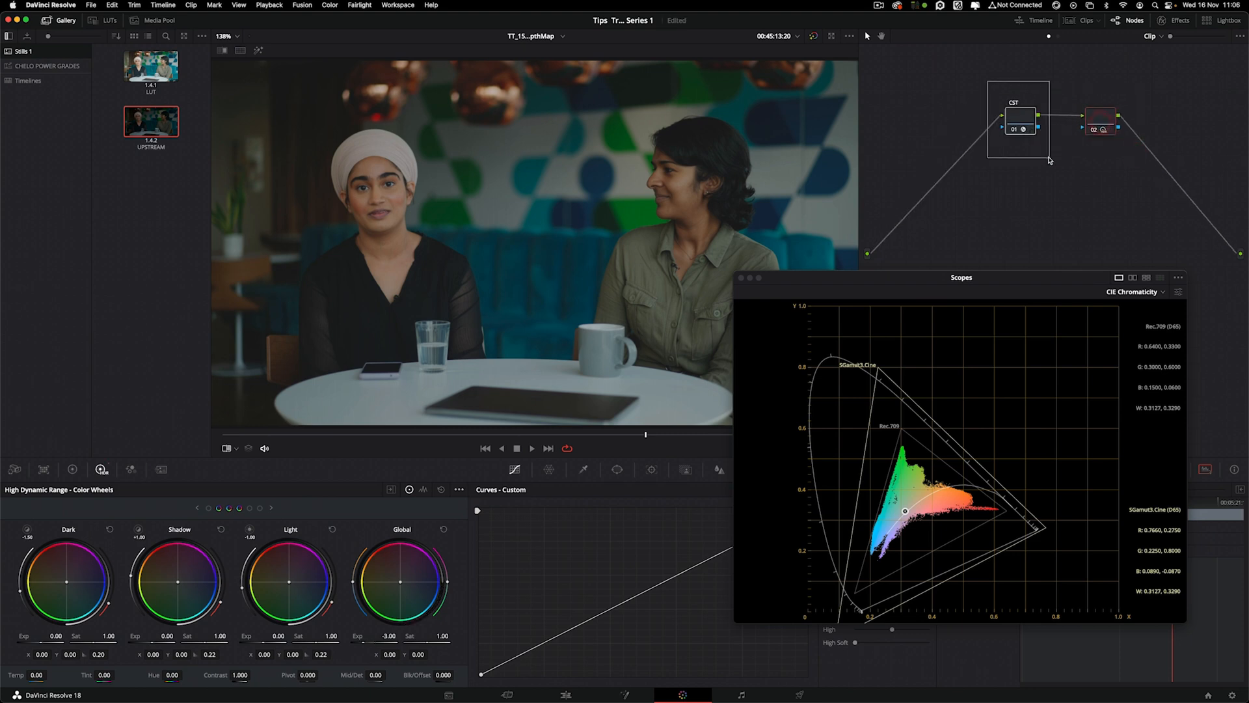
{"action": "left_click_drag", "start_coordinate": [911, 139], "coordinate": [948, 123]}
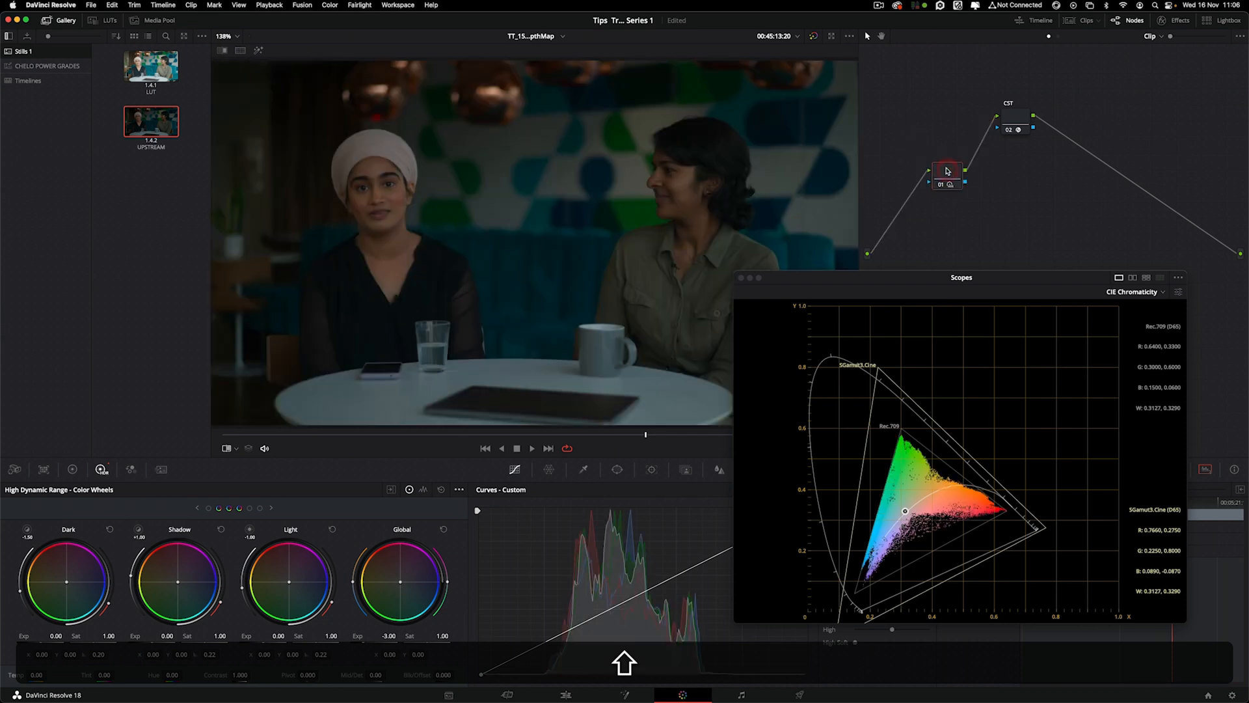
{"action": "left_click_drag", "start_coordinate": [1023, 116], "coordinate": [1048, 121]}
{"action": "left_click_drag", "start_coordinate": [962, 129], "coordinate": [966, 126]}
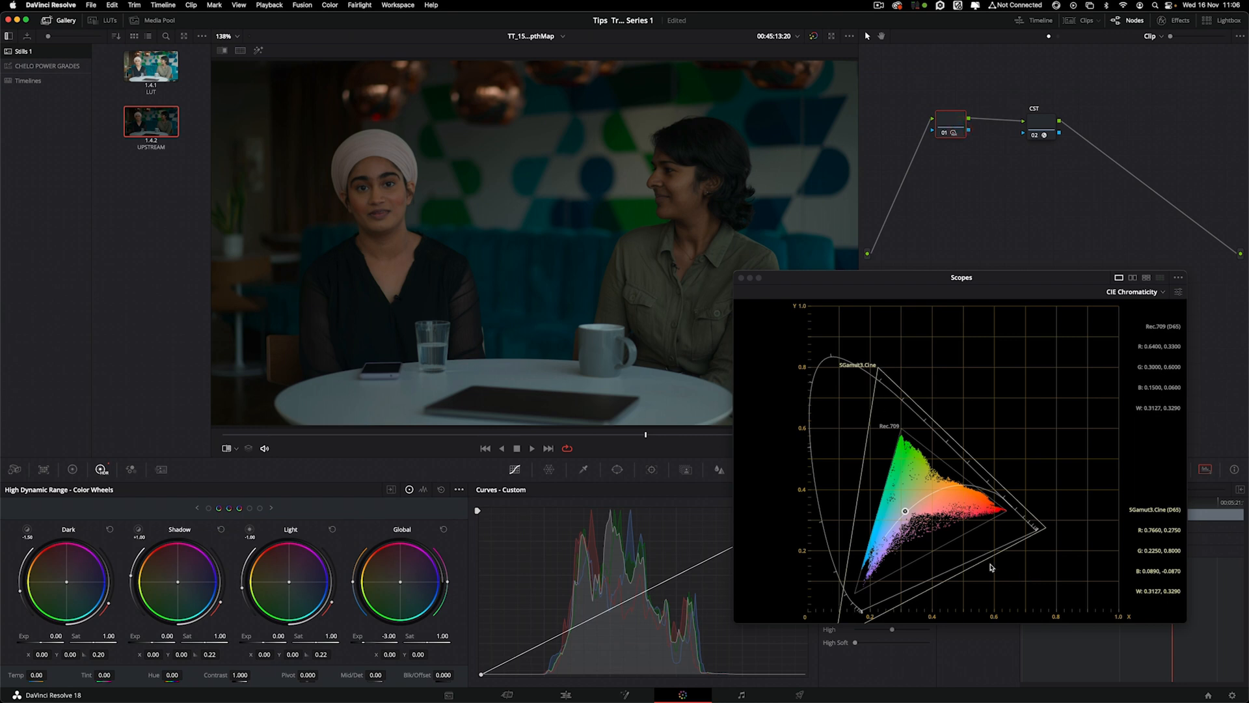
Set node 01's Contrast to 1.452 and Highlights to -100.00 in the primary color wheels
{"action": "left_click", "coordinate": [72, 469]}
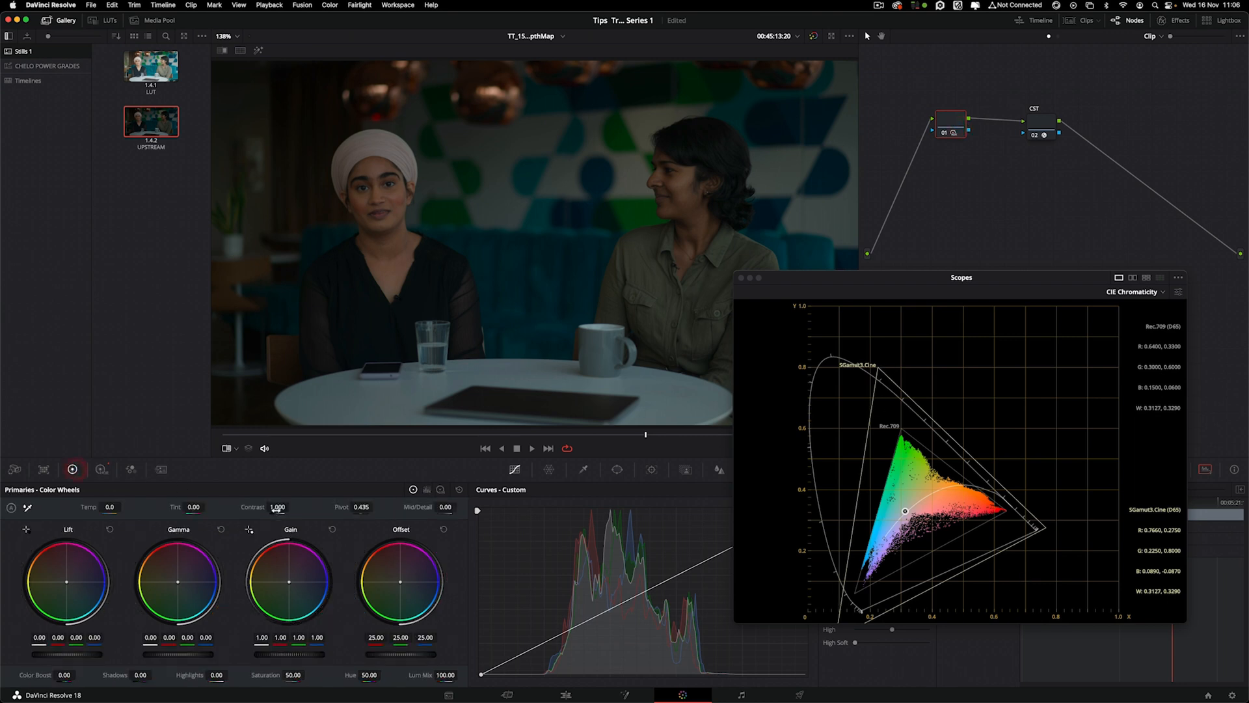
{"action": "mouse_move", "coordinate": [277, 507]}
{"action": "left_mouse_down"}
{"action": "mouse_move", "coordinate": [326, 507]}
{"action": "mouse_move", "coordinate": [296, 506]}
{"action": "left_mouse_up"}
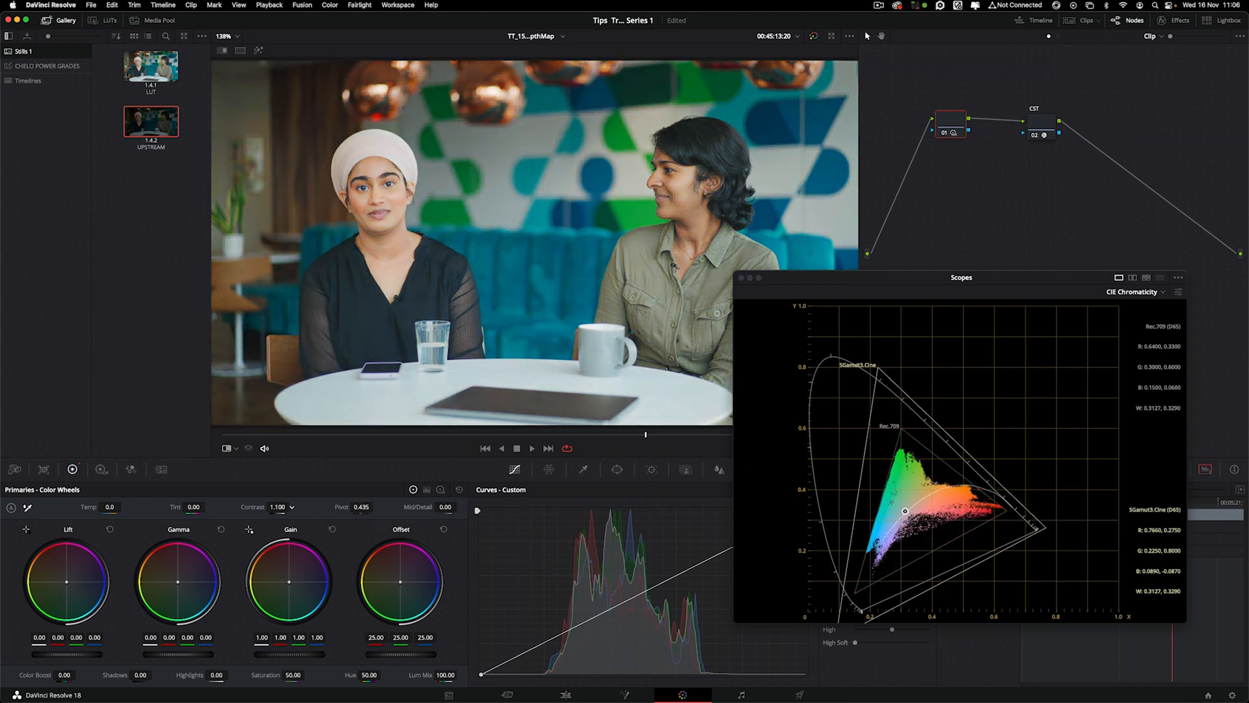
{"action": "left_click_drag", "start_coordinate": [278, 506], "coordinate": [294, 507]}
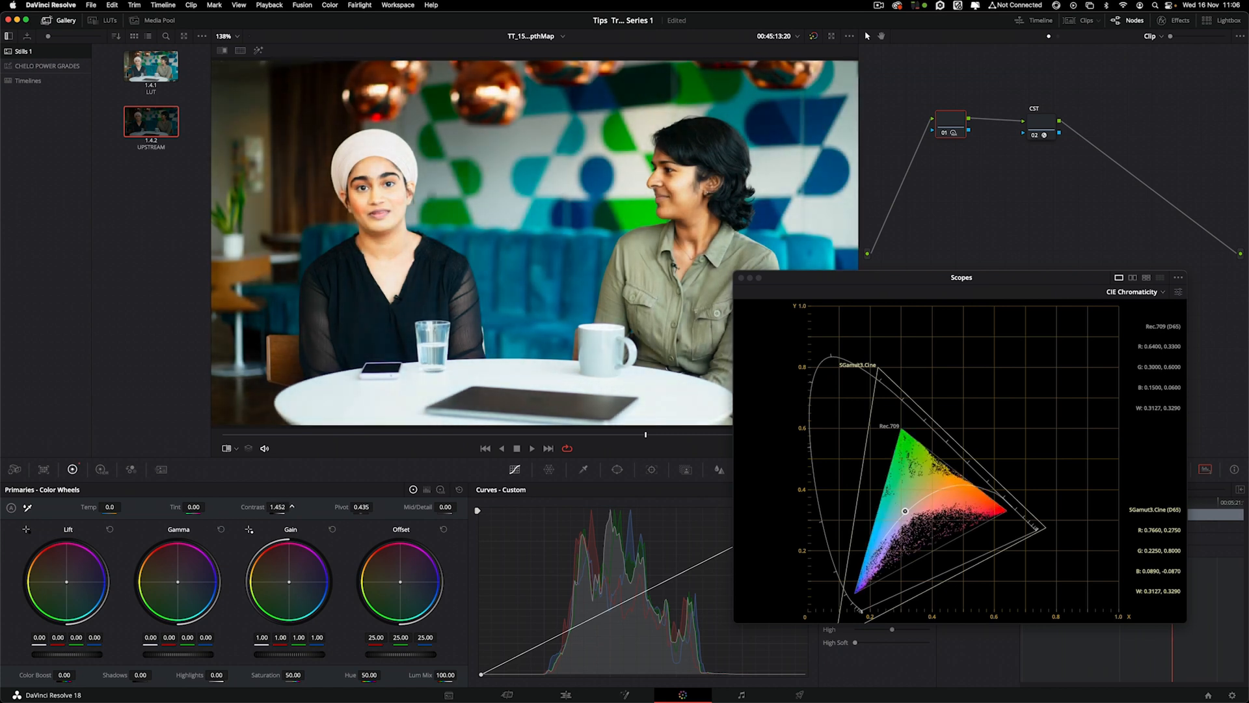
{"action": "left_click_drag", "start_coordinate": [217, 675], "coordinate": [159, 675]}
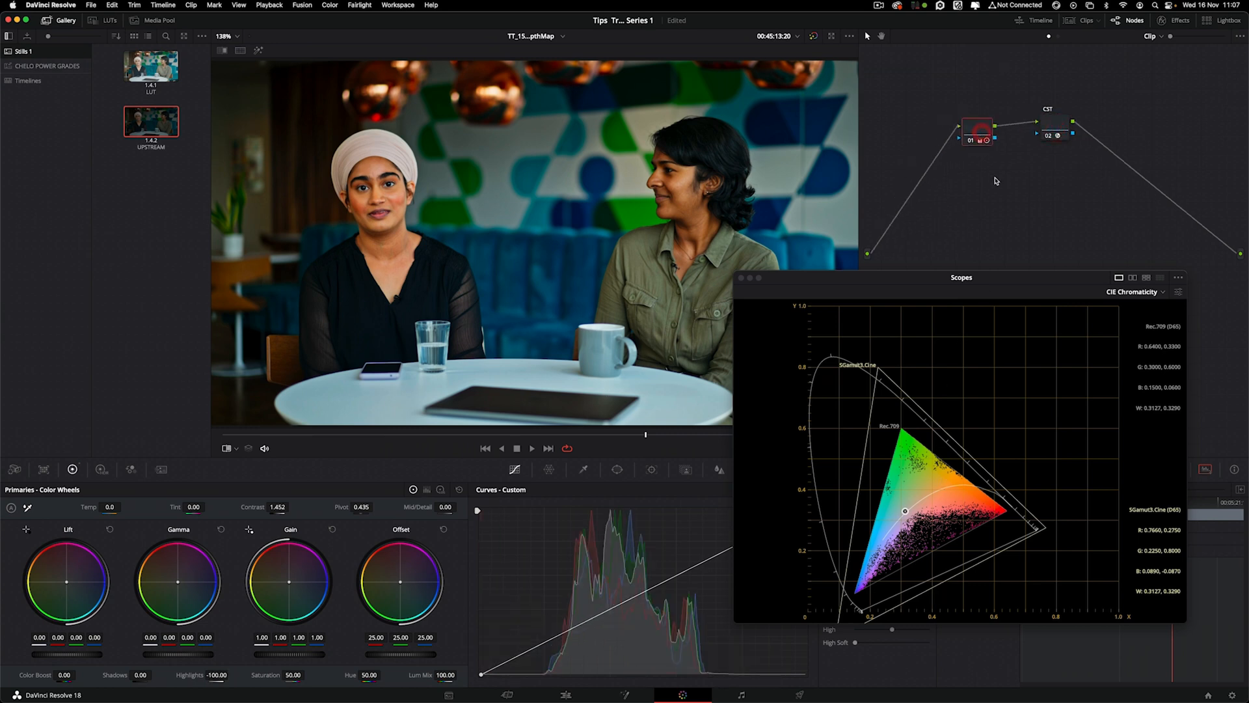
Compare the image with node 01 disabled and enabled on the chromaticity scope, and select the CST node
{"action": "left_click", "coordinate": [970, 140]}
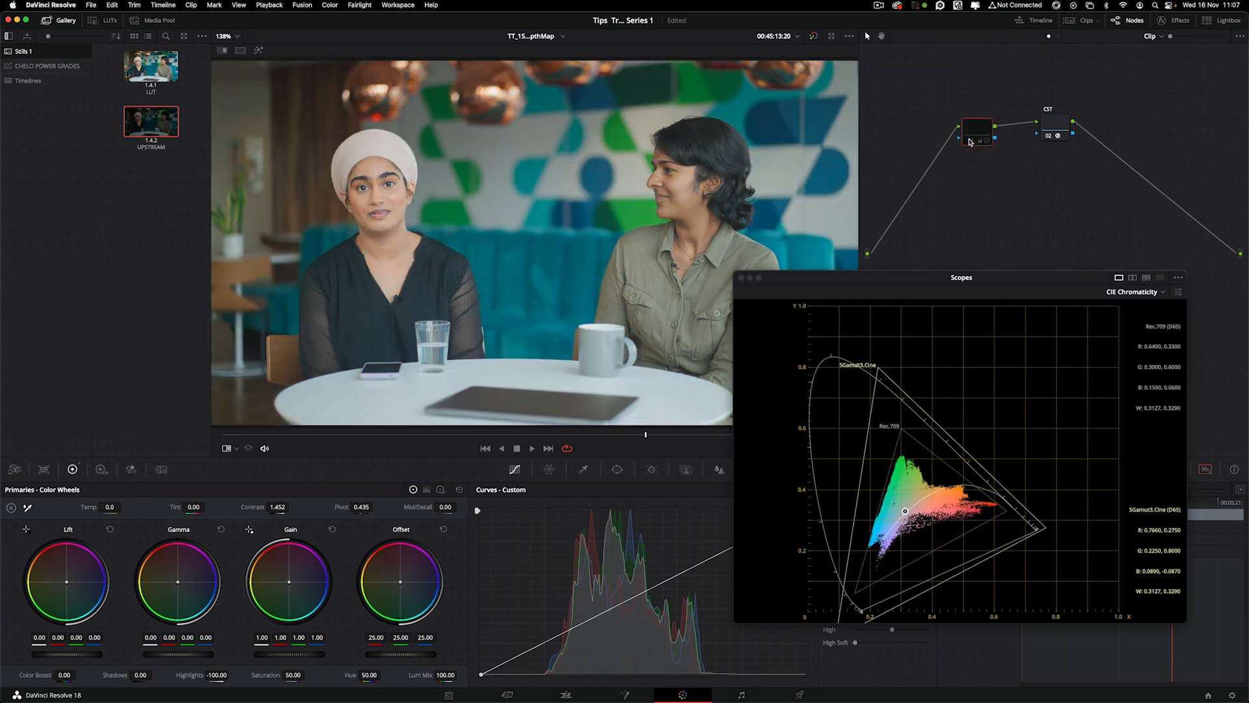
{"action": "left_click", "coordinate": [970, 141]}
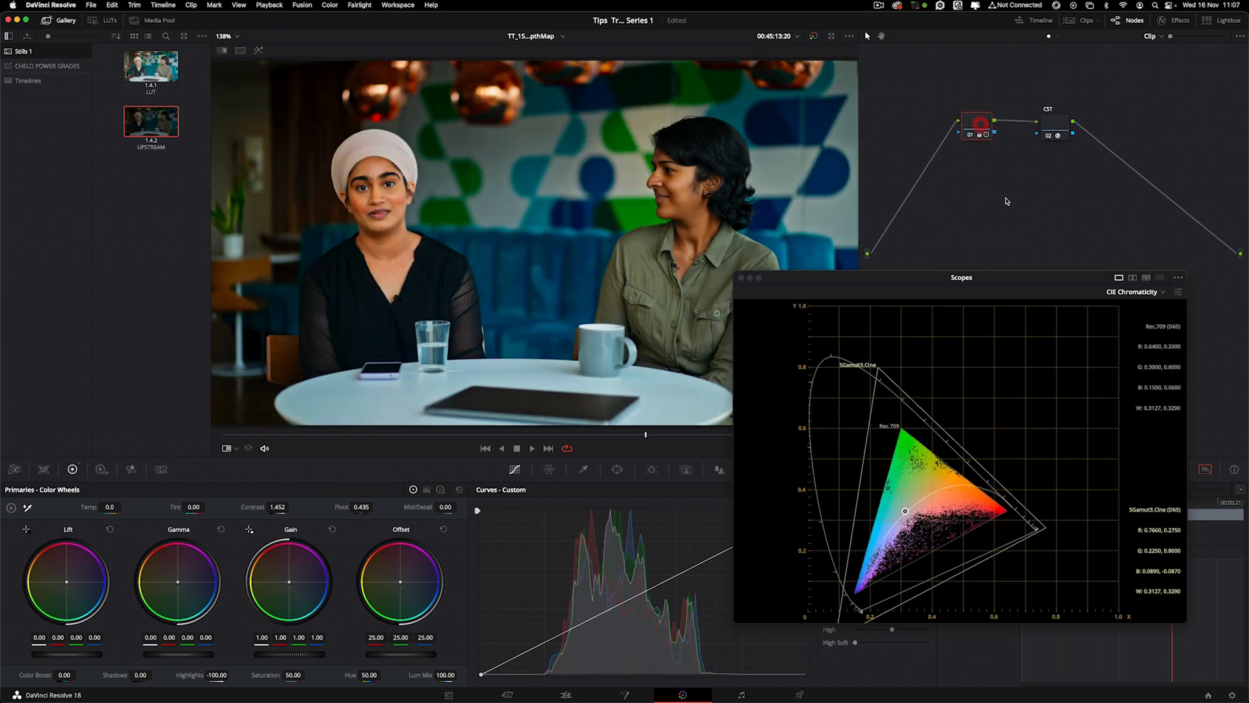
{"action": "left_click", "coordinate": [1049, 122]}
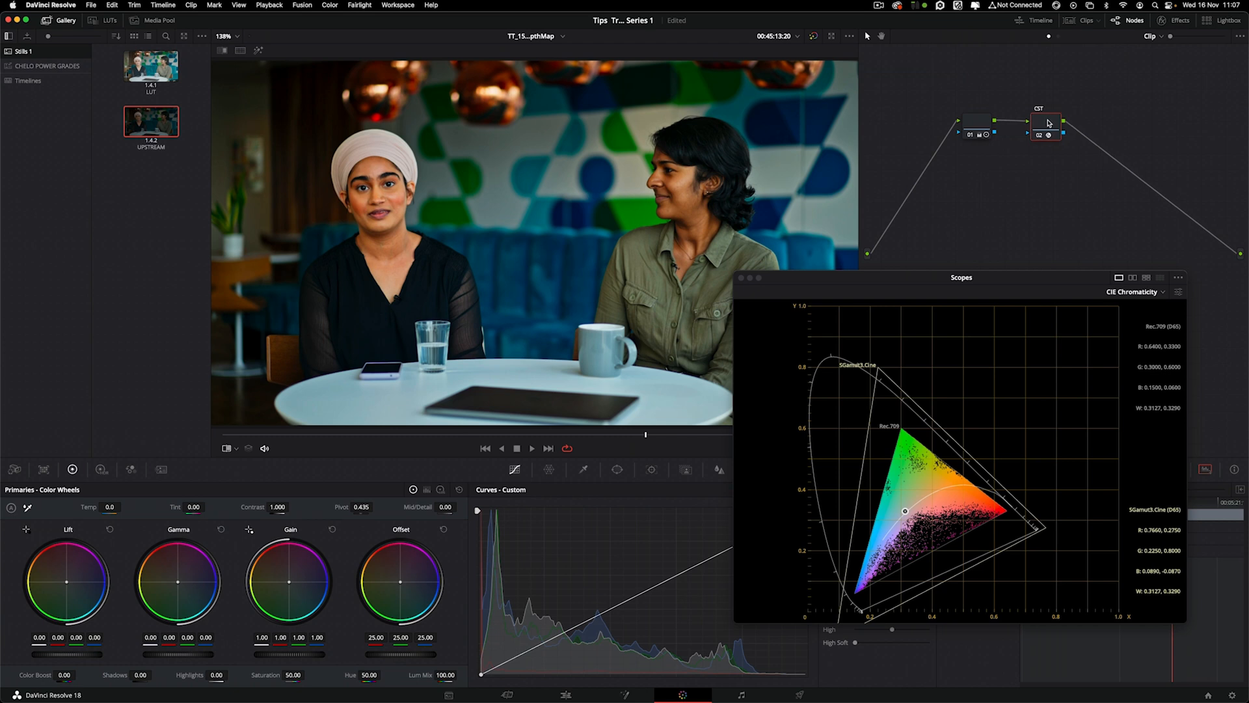
Close the floating scopes window and delete exposure node 01 in front of the CST node
{"action": "left_click", "coordinate": [742, 277]}
{"action": "left_click", "coordinate": [976, 125]}
{"action": "key", "text": "BackSpace"}
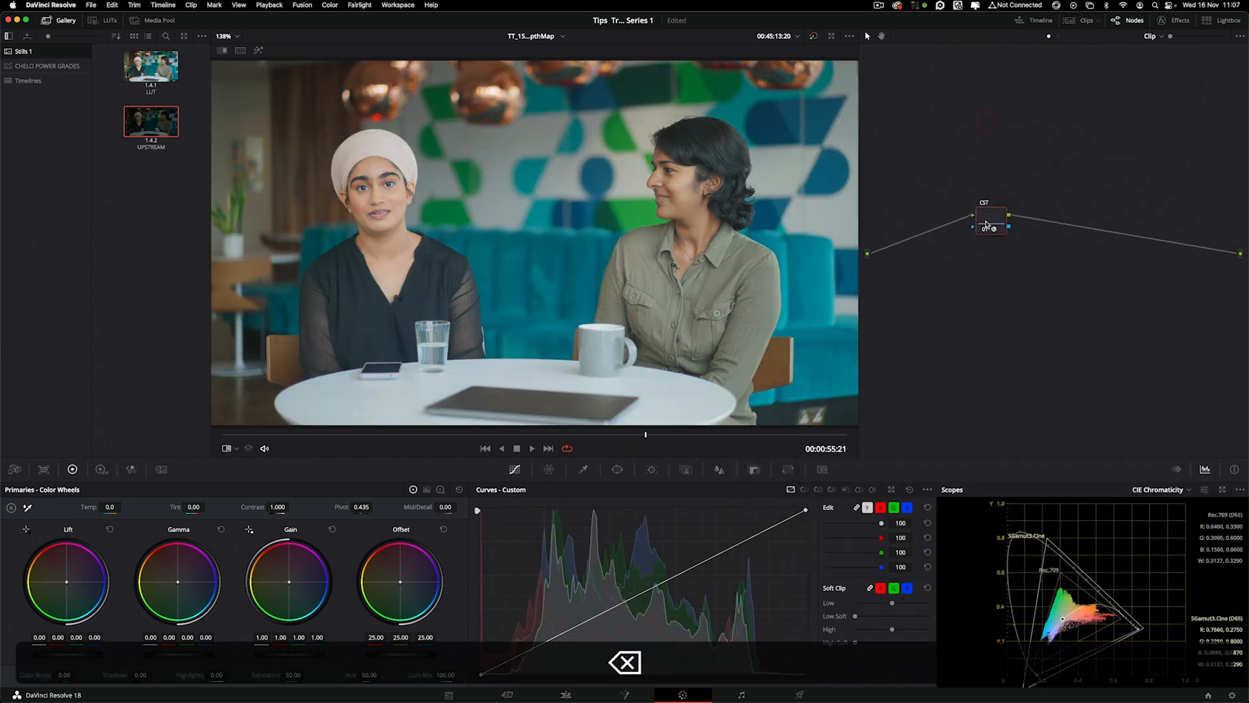
Delete the UPSTREAM and LUT stills from the gallery and move the CST node towards the middle of the node graph
{"action": "right_click", "coordinate": [159, 125]}
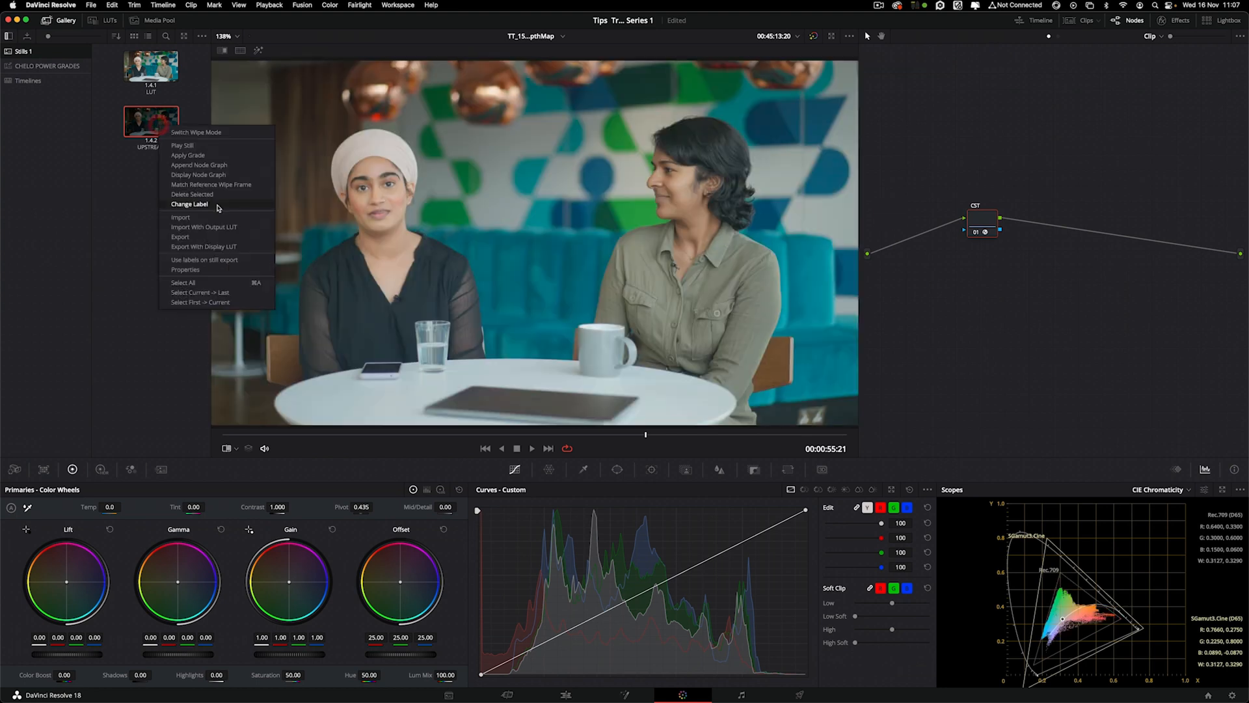
{"action": "left_click", "coordinate": [210, 196]}
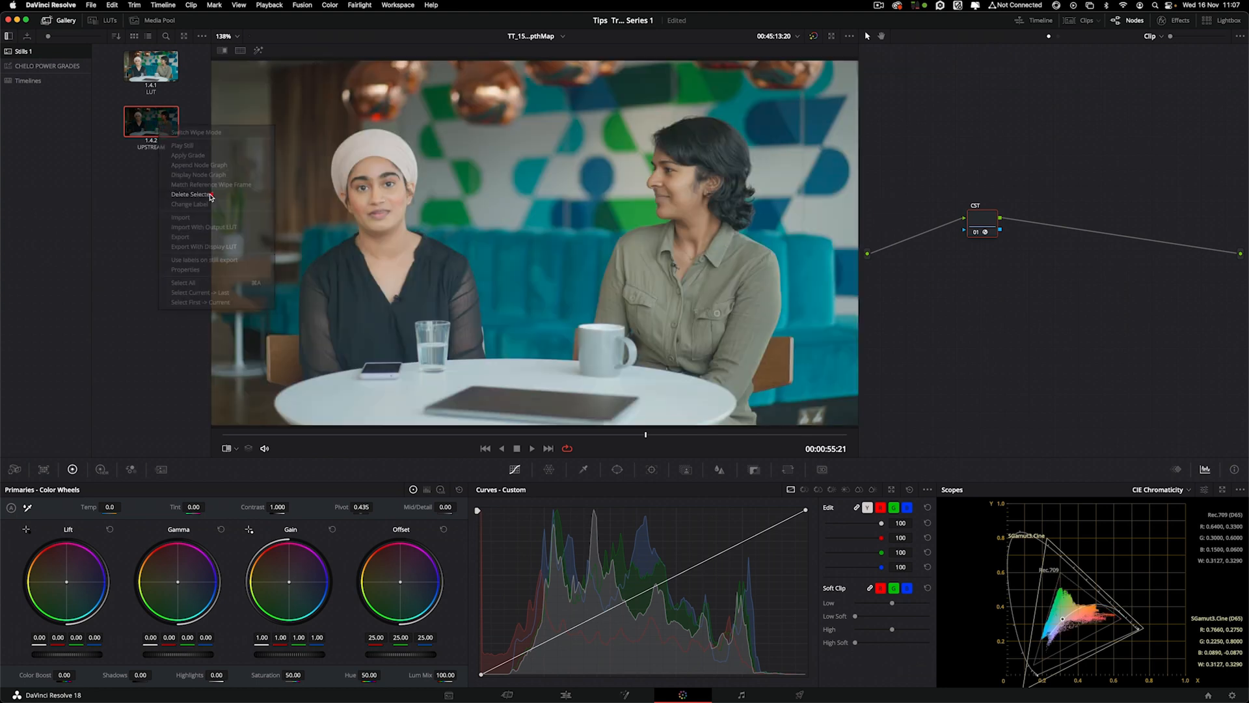
{"action": "right_click", "coordinate": [158, 72]}
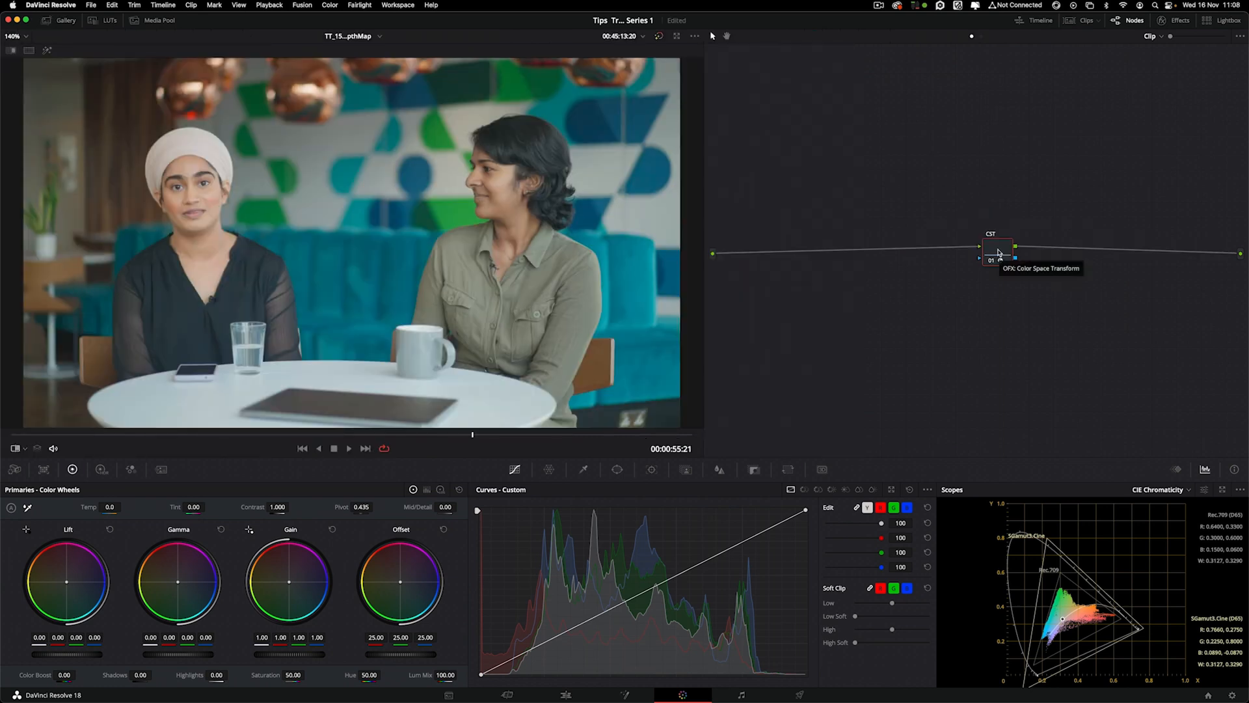
{"action": "mouse_move", "coordinate": [999, 253]}
{"action": "left_mouse_down"}
{"action": "mouse_move", "coordinate": [970, 254]}
{"action": "mouse_move", "coordinate": [1034, 246]}
{"action": "mouse_move", "coordinate": [979, 252]}
{"action": "mouse_move", "coordinate": [1000, 239]}
{"action": "mouse_move", "coordinate": [988, 253]}
{"action": "mouse_move", "coordinate": [998, 257]}
{"action": "left_mouse_up"}
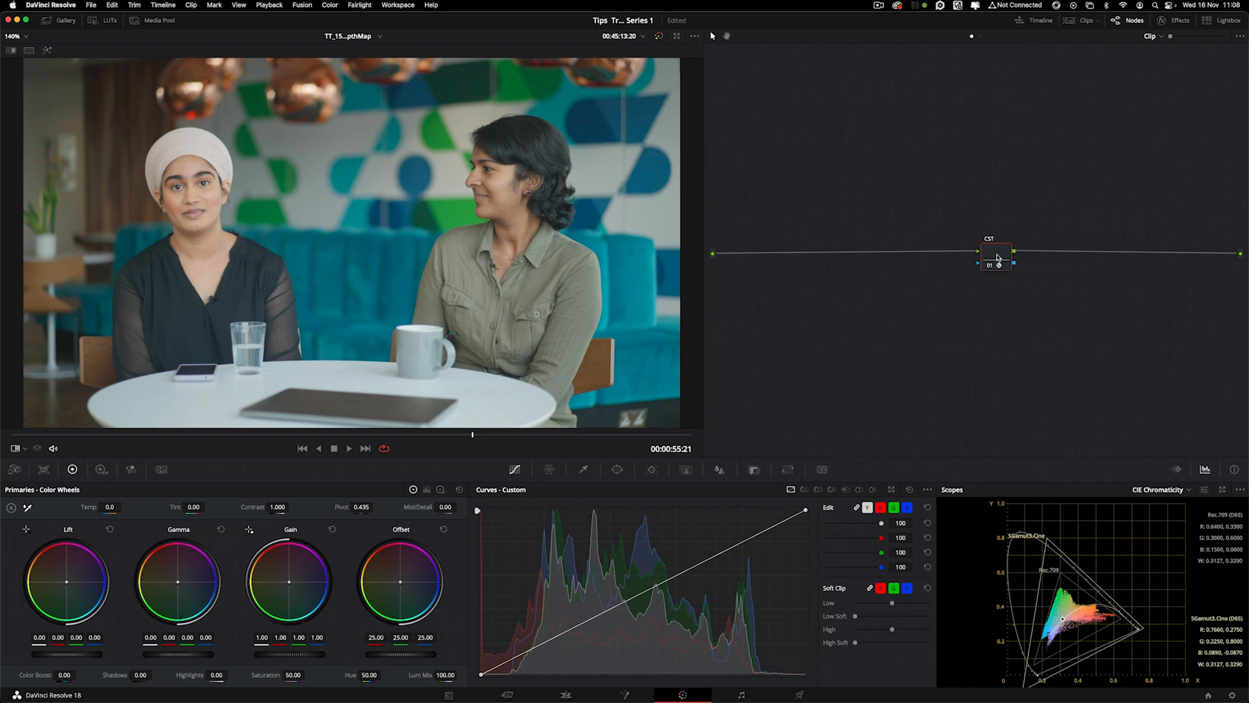
{"action": "left_click_drag", "start_coordinate": [998, 257], "coordinate": [944, 251]}
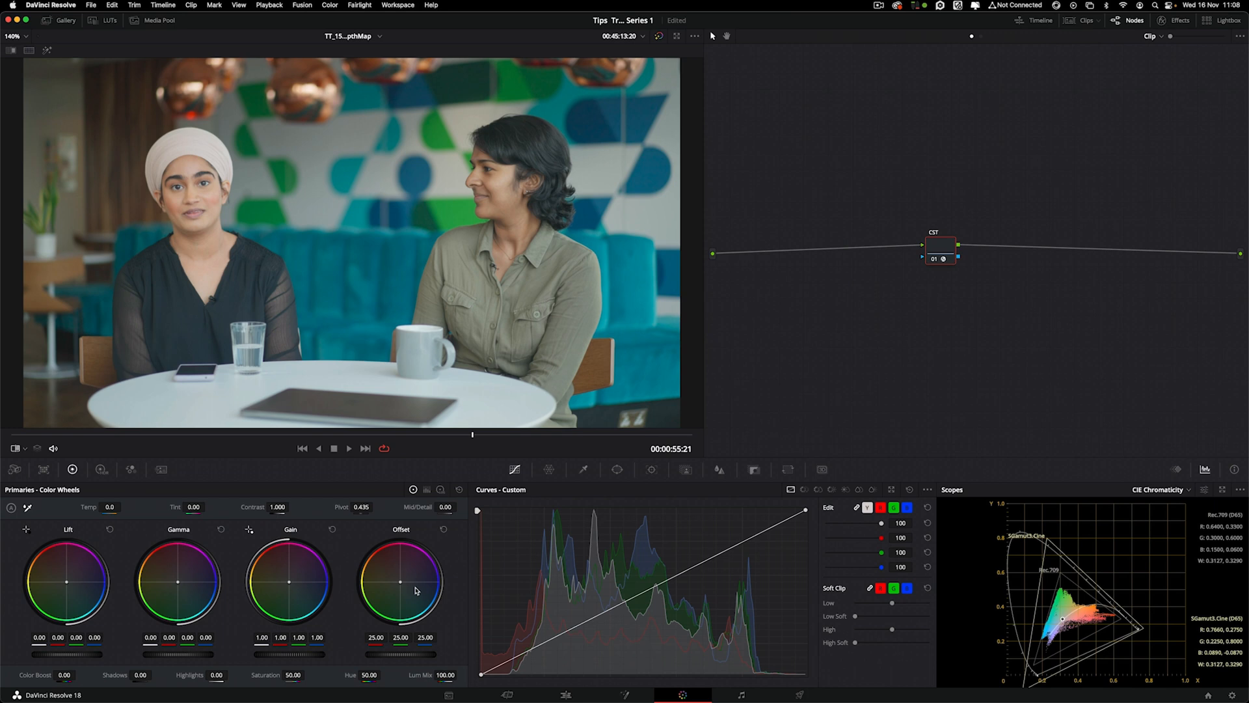
Try shifting the Lift color balance of the CST node slightly towards blue and reset it
{"action": "left_click_drag", "start_coordinate": [67, 582], "coordinate": [72, 585]}
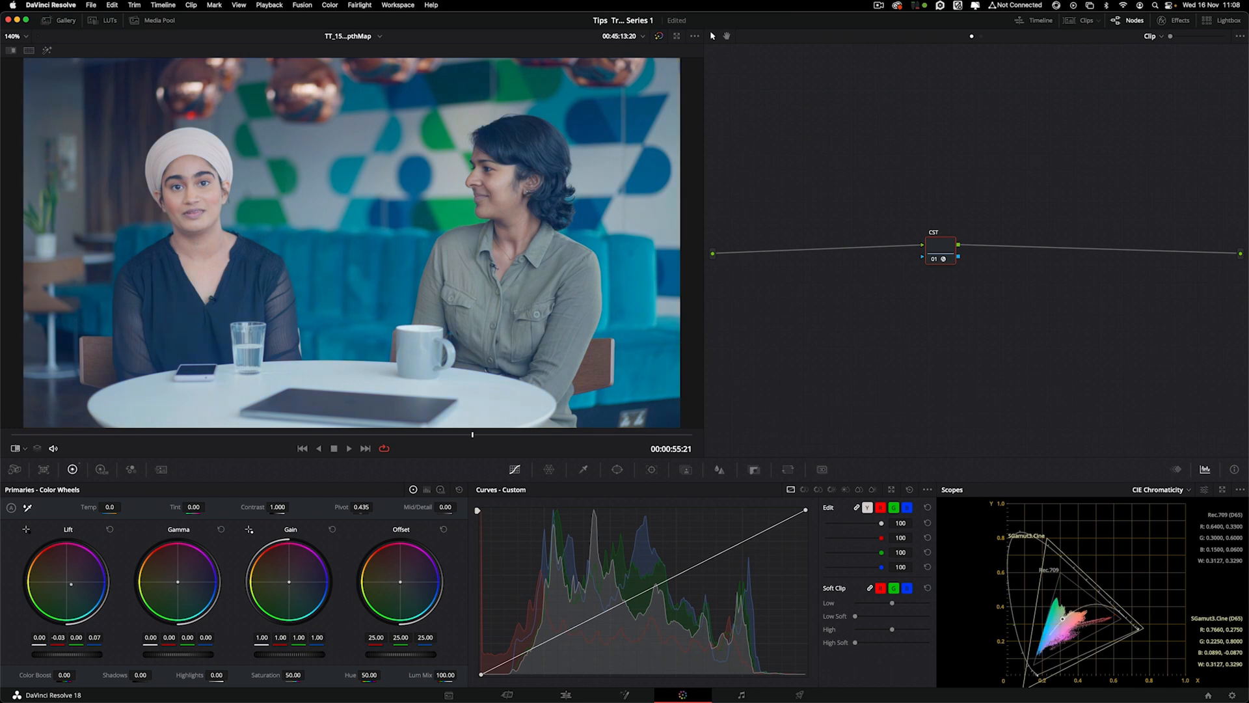
{"action": "double_click", "coordinate": [74, 589]}
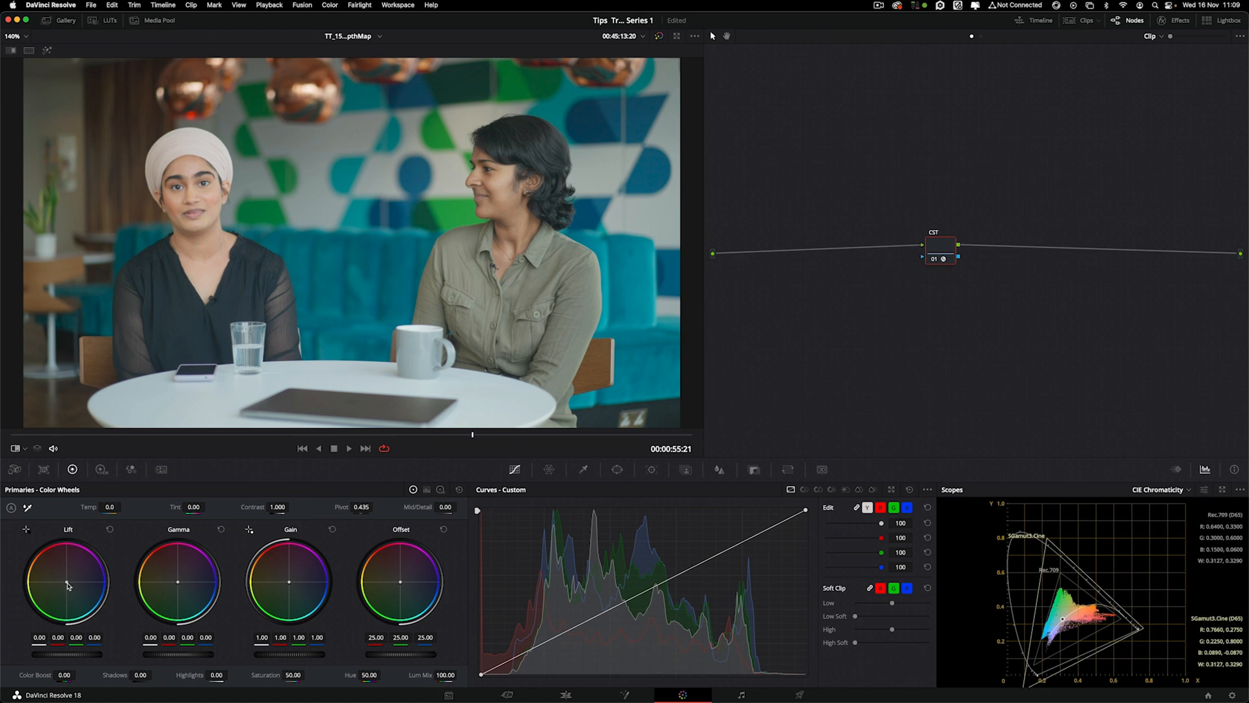
{"action": "left_click_drag", "start_coordinate": [68, 582], "coordinate": [72, 585]}
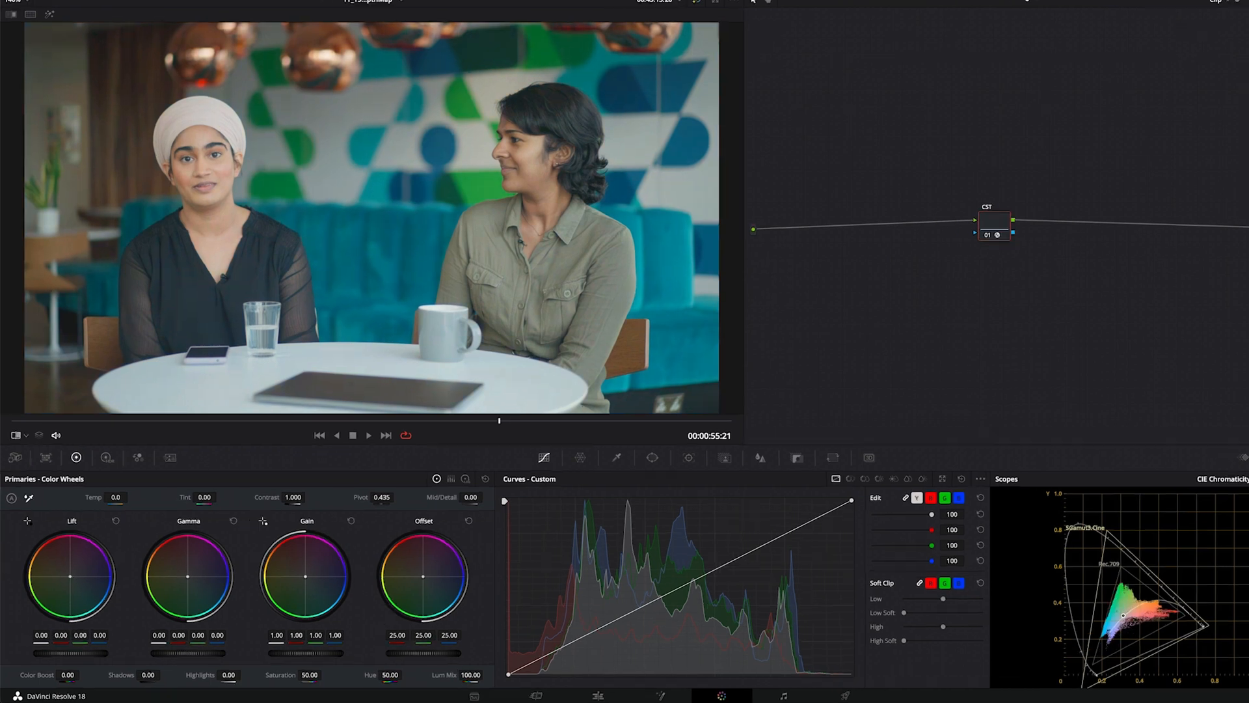
{"action": "left_click_drag", "start_coordinate": [70, 576], "coordinate": [72, 577]}
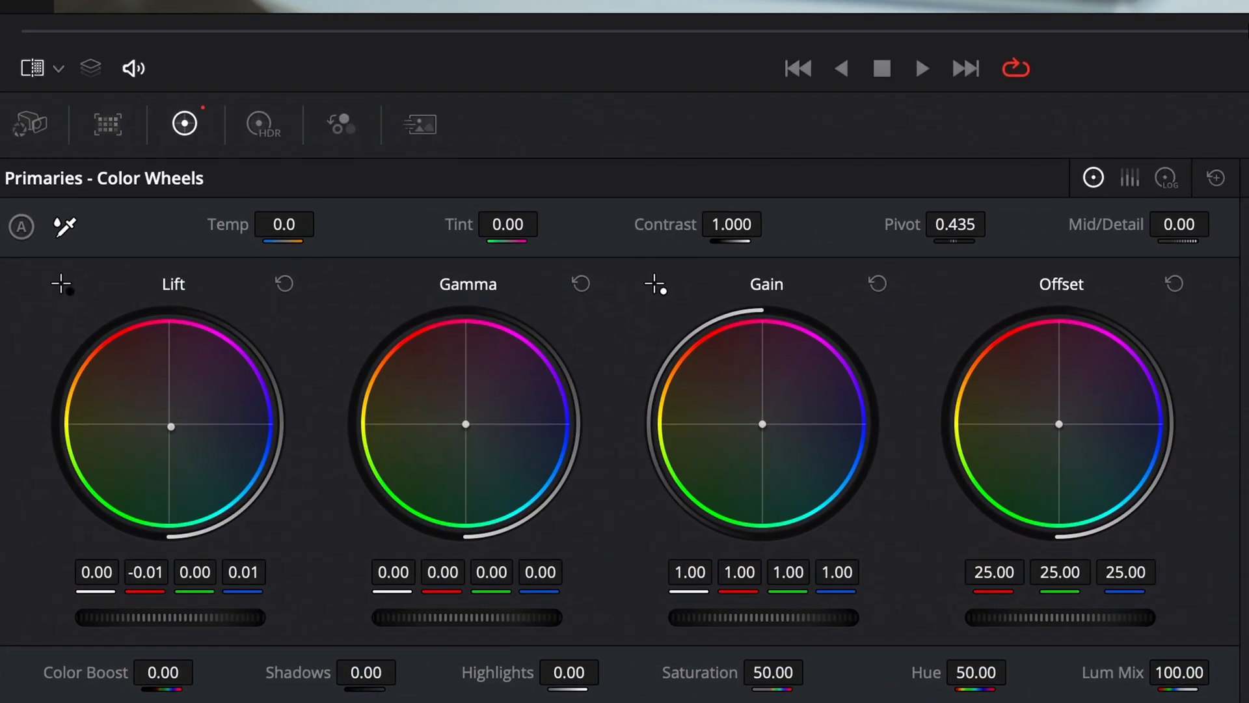
{"action": "left_click_drag", "start_coordinate": [170, 426], "coordinate": [173, 428]}
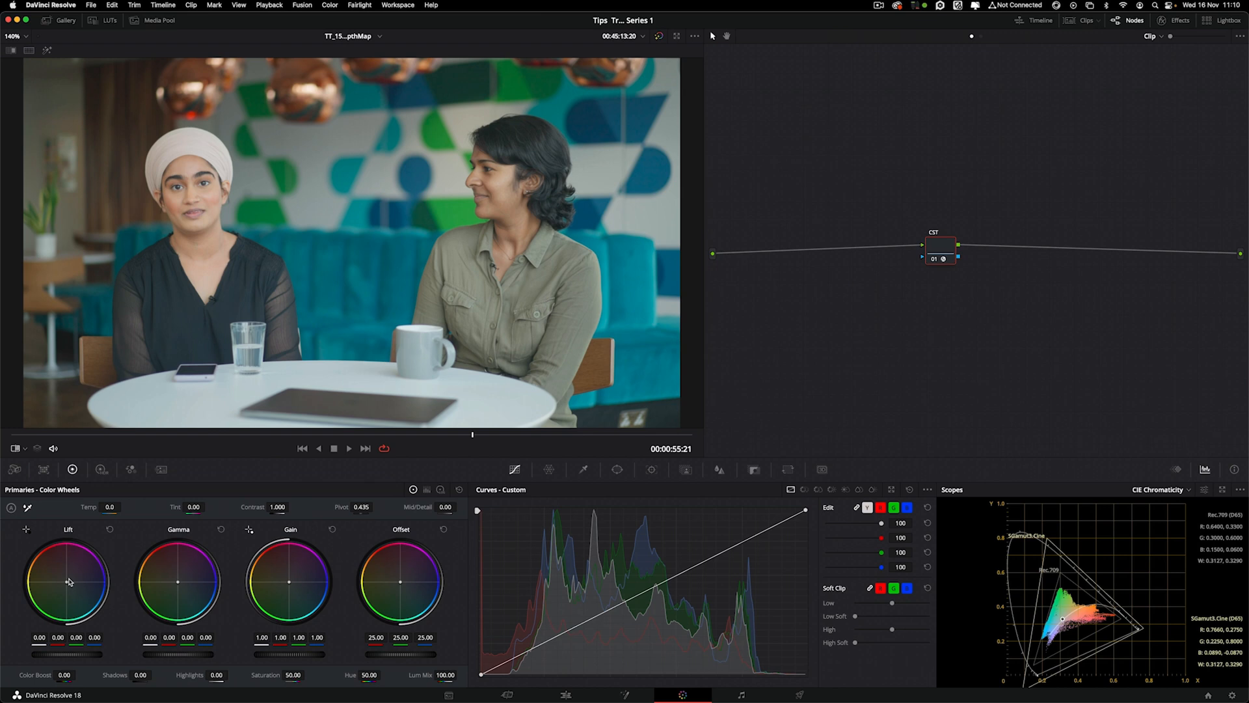
Delete the CST node and add an empty serial node to the graph
{"action": "left_click_drag", "start_coordinate": [943, 259], "coordinate": [964, 251]}
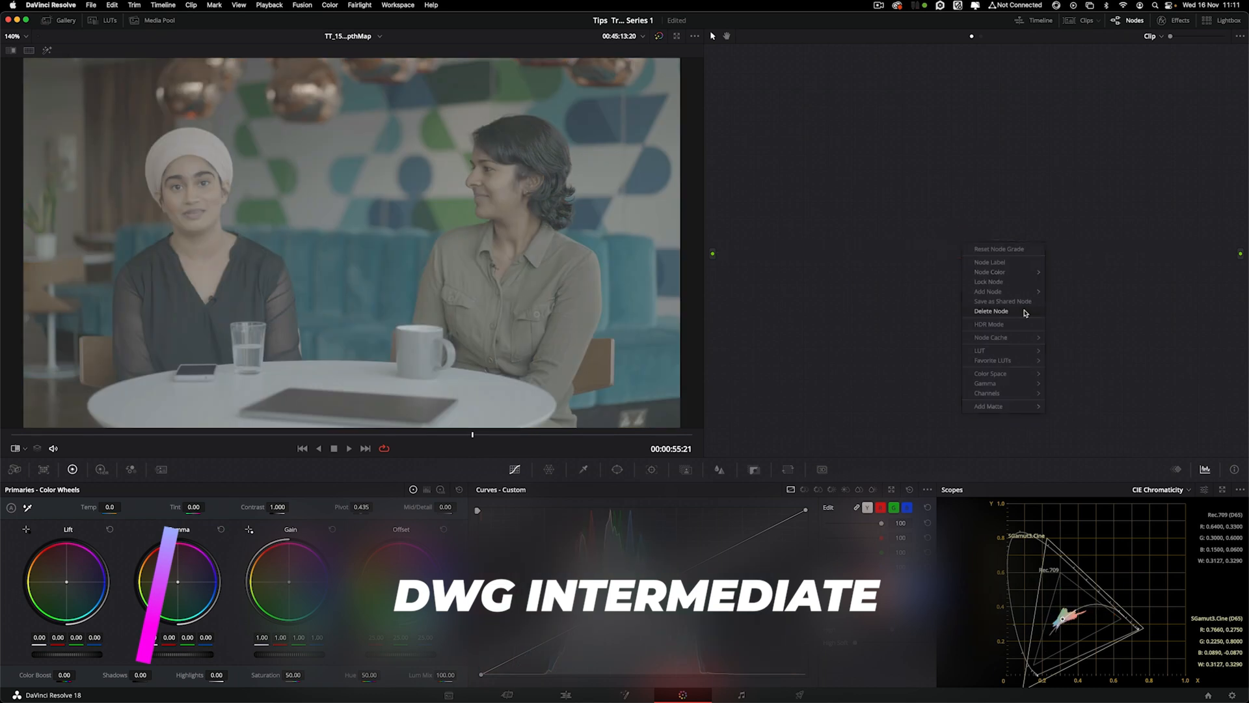
{"action": "left_click", "coordinate": [1026, 312]}
{"action": "key", "text": "alt+s"}
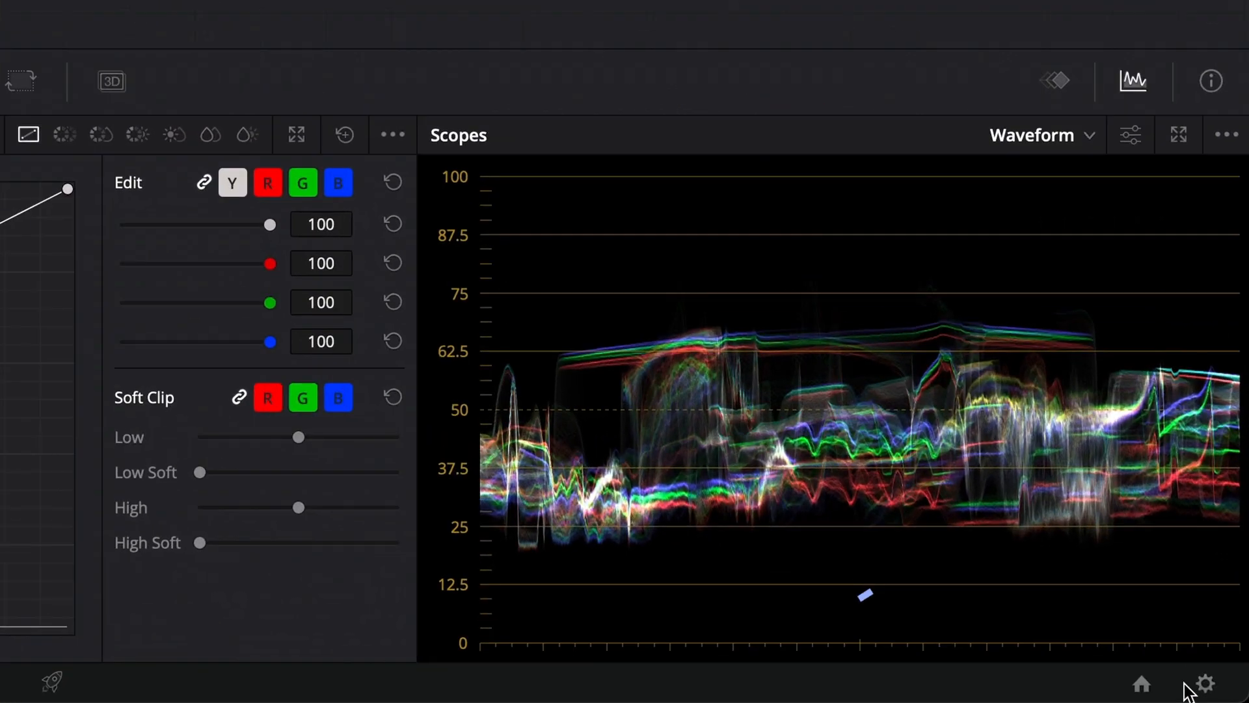
Open the project settings and review the Master Settings, from the timeline format down to the working folders
{"action": "left_click", "coordinate": [1212, 686]}
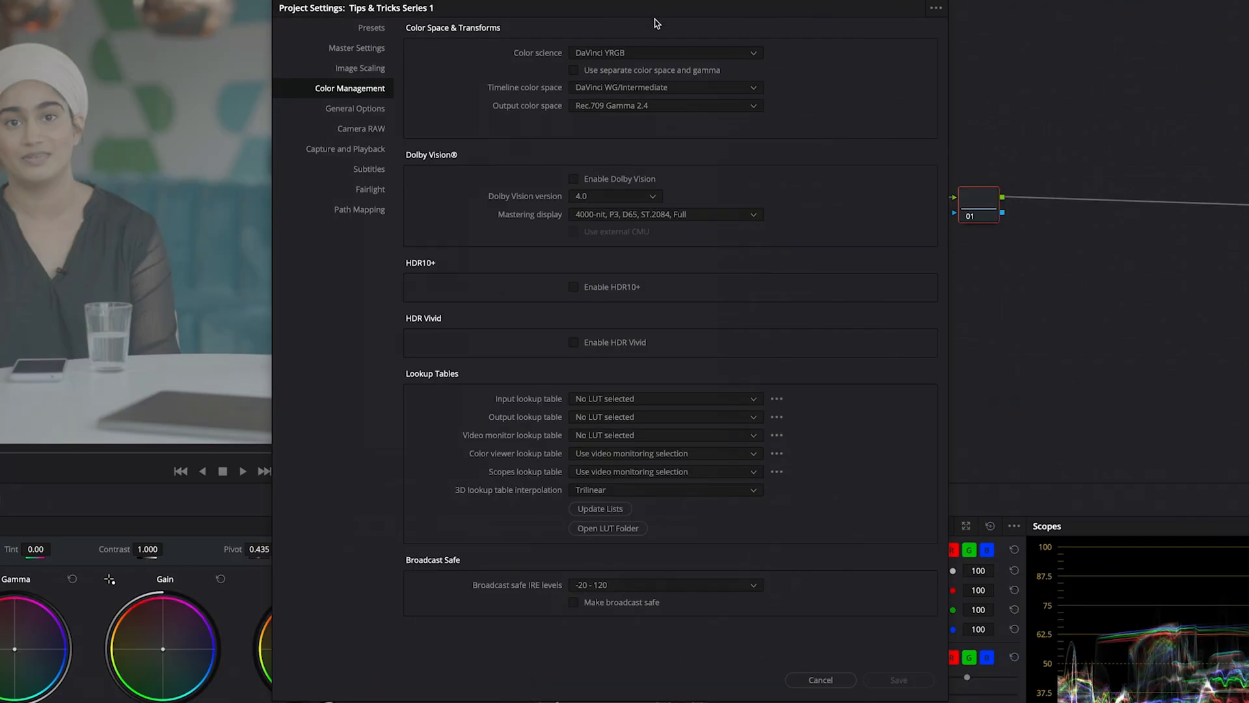
{"action": "left_click", "coordinate": [352, 27]}
{"action": "left_click_drag", "start_coordinate": [578, 13], "coordinate": [471, 4]}
{"action": "left_click", "coordinate": [225, 46]}
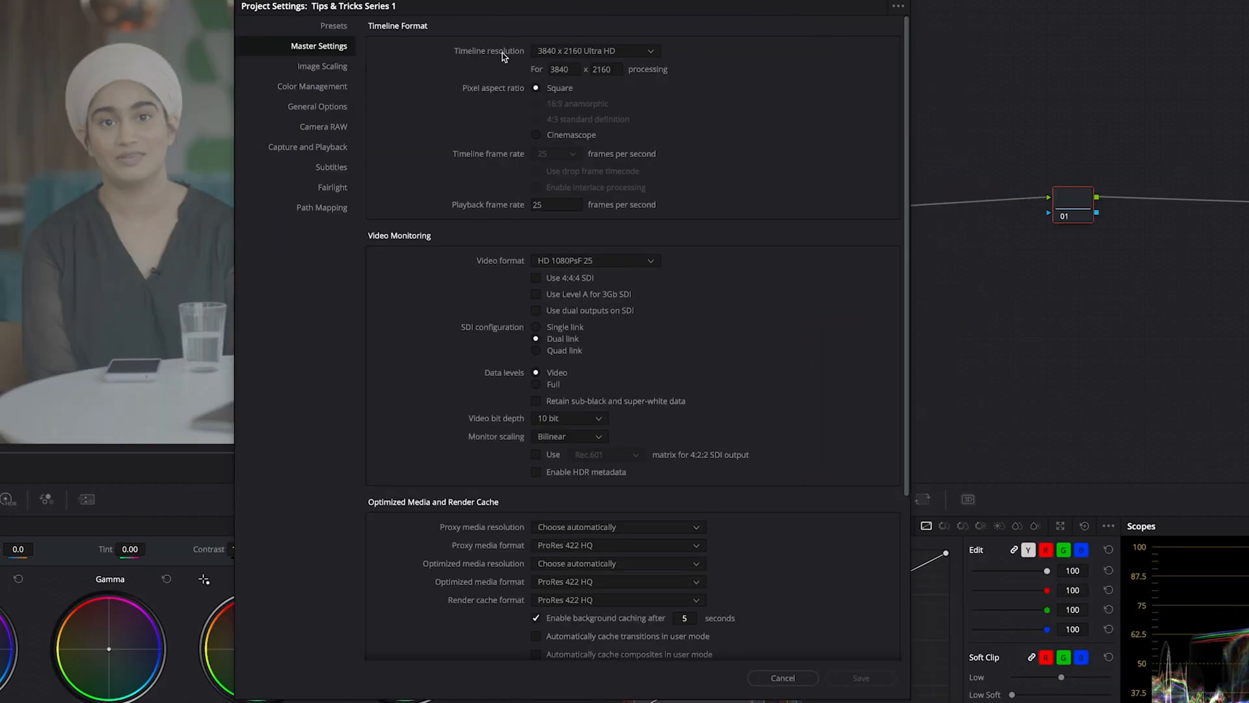
{"action": "left_click_drag", "start_coordinate": [674, 20], "coordinate": [681, 13]}
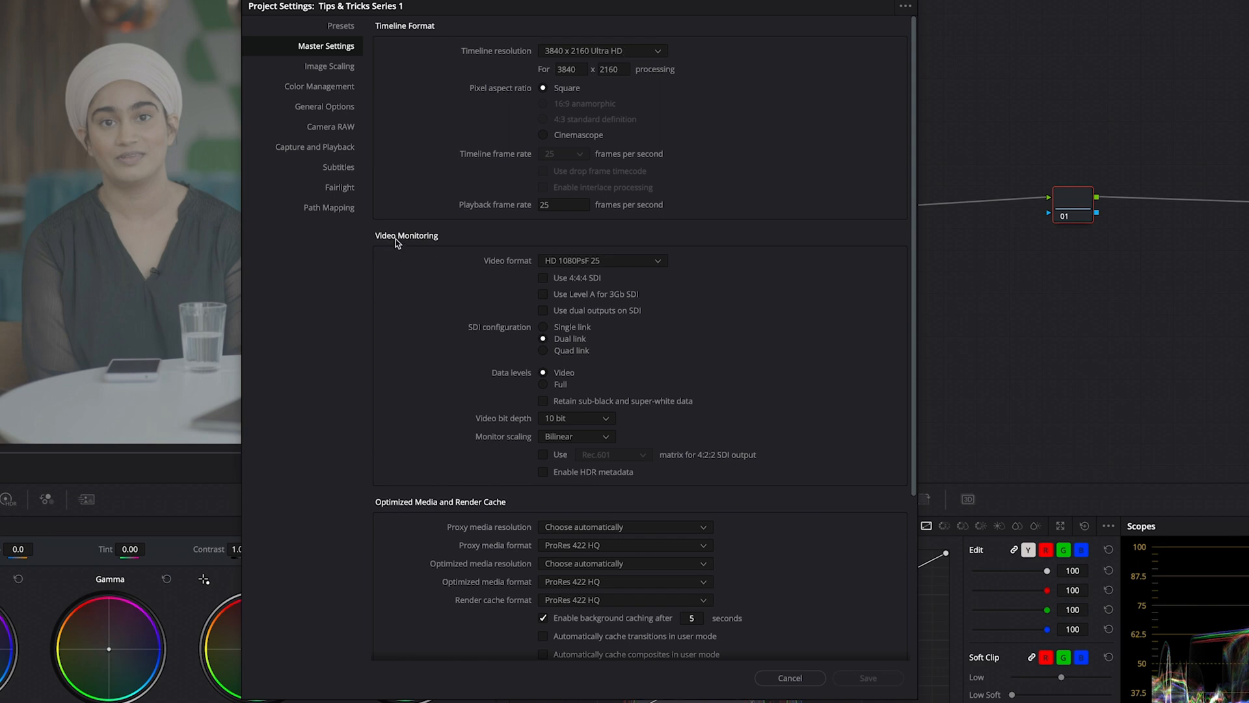
{"action": "scroll", "coordinate": [789, 473], "scroll_direction": "down", "scroll_amount": 5}
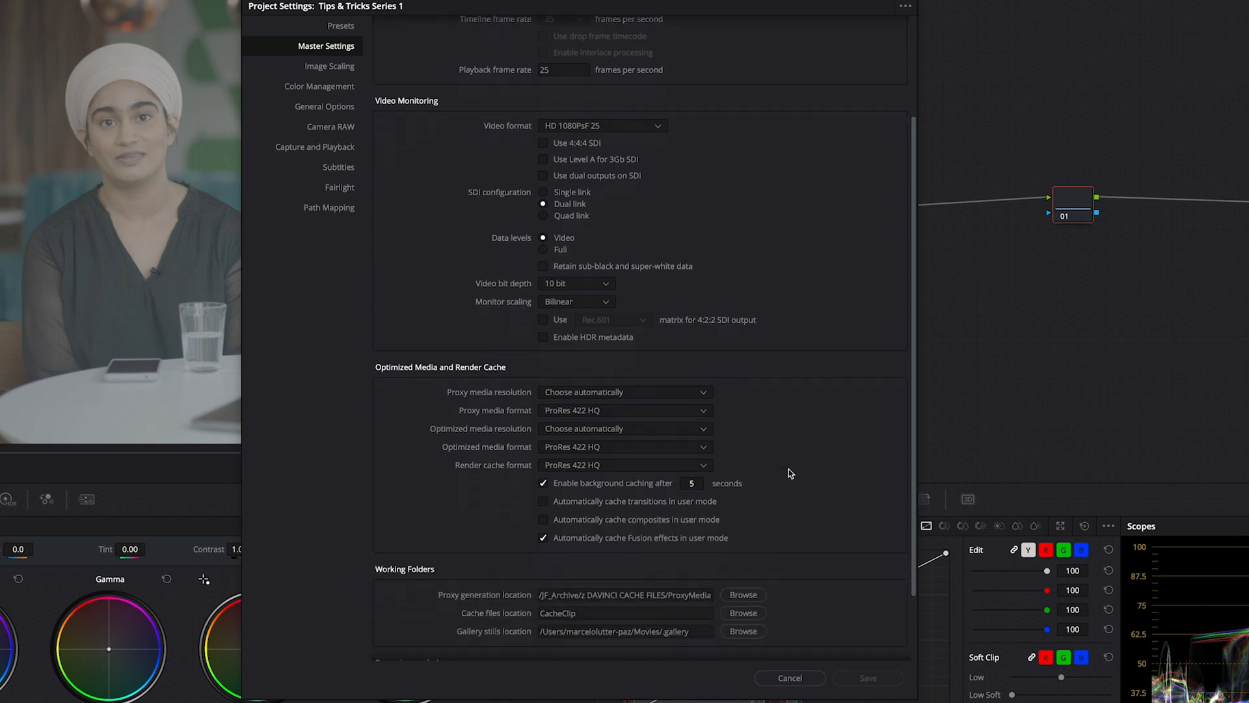
{"action": "scroll", "coordinate": [789, 472], "scroll_direction": "down", "scroll_amount": 2}
{"action": "scroll", "coordinate": [789, 471], "scroll_direction": "up", "scroll_amount": 3}
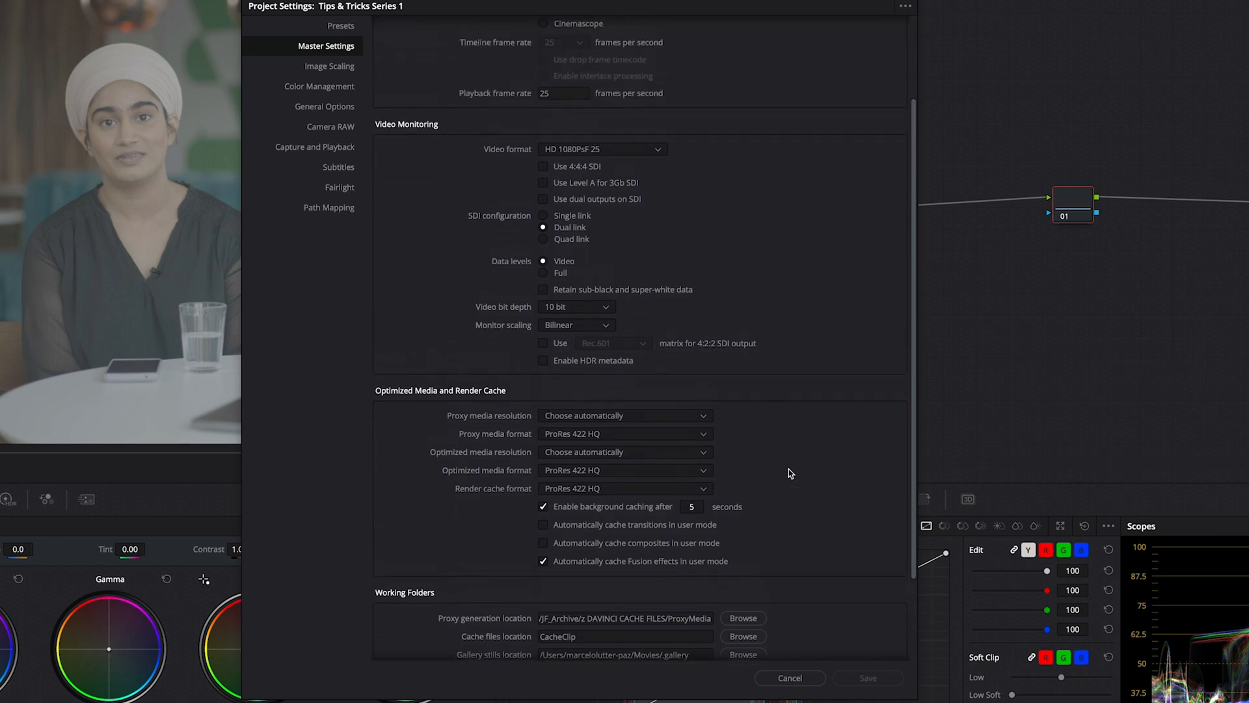
{"action": "scroll", "coordinate": [839, 479], "scroll_direction": "down", "scroll_amount": 4}
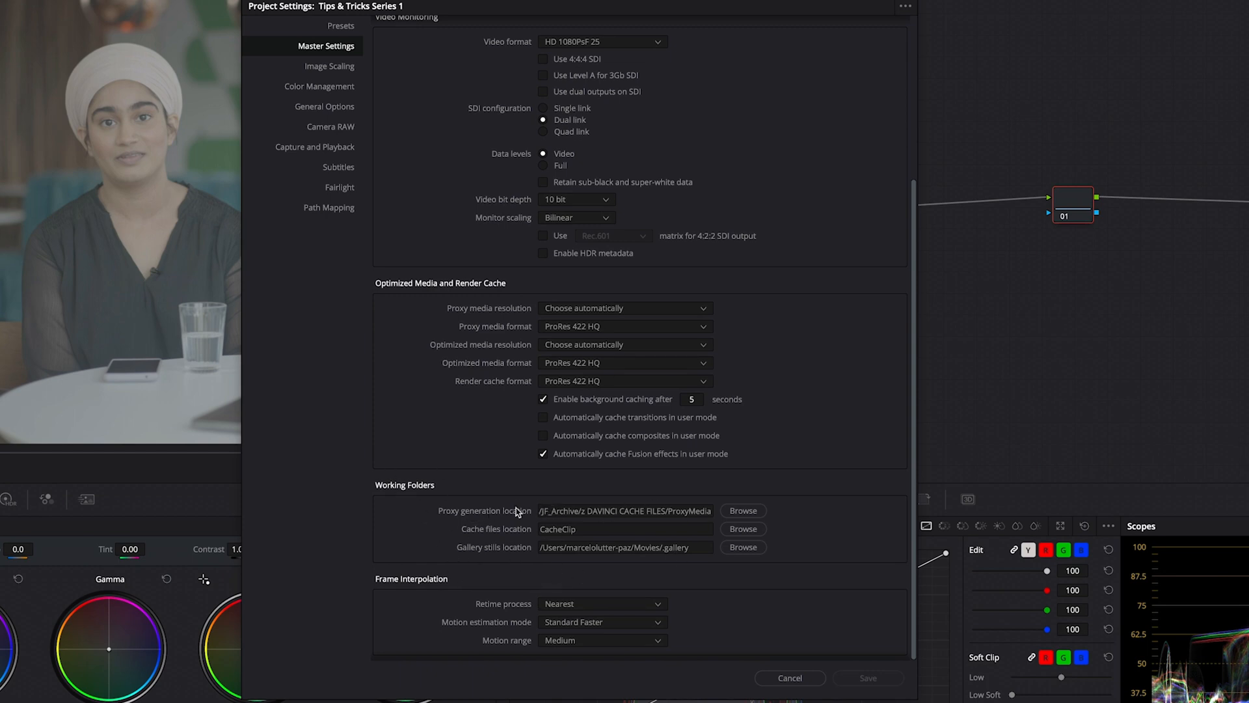
{"action": "double_click", "coordinate": [549, 528]}
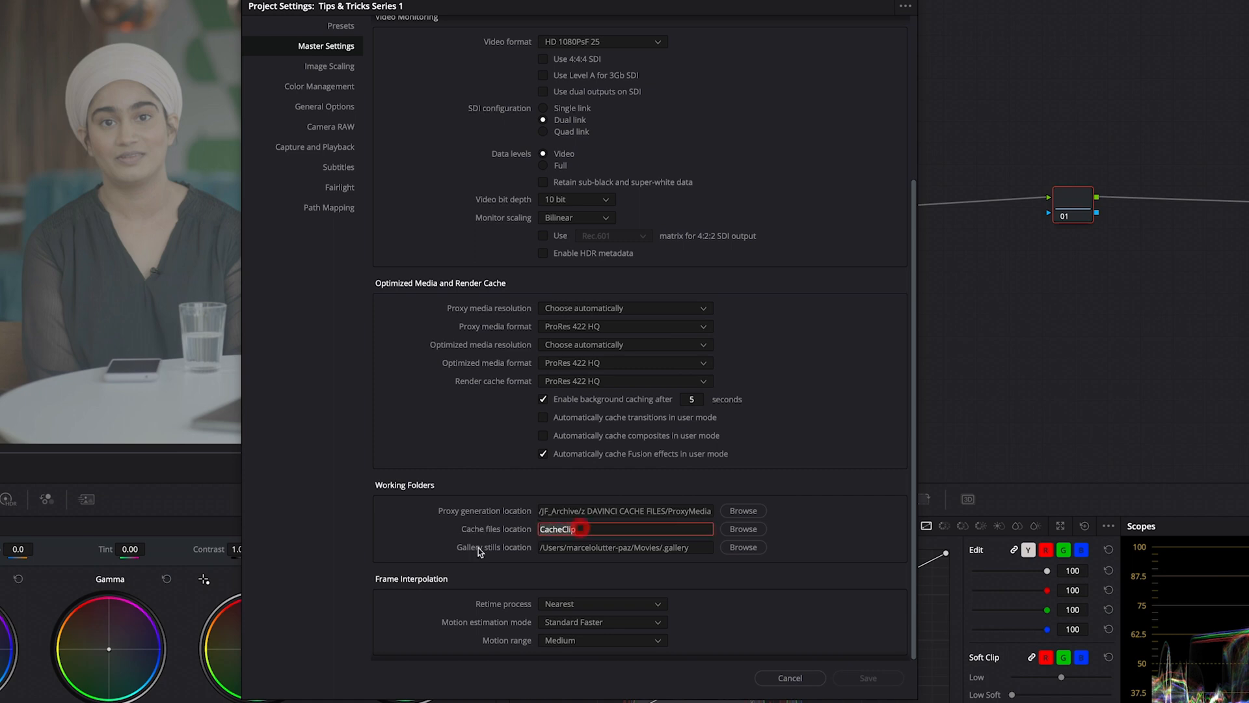
Look through the remaining project settings pages, including General Options, Camera RAW, Subtitles, Fairlight and Path Mapping, and return to Color Management
{"action": "left_click", "coordinate": [334, 87]}
{"action": "left_click", "coordinate": [333, 108]}
{"action": "left_click", "coordinate": [337, 127]}
{"action": "left_click", "coordinate": [335, 147]}
{"action": "left_click", "coordinate": [335, 167]}
{"action": "left_click", "coordinate": [340, 186]}
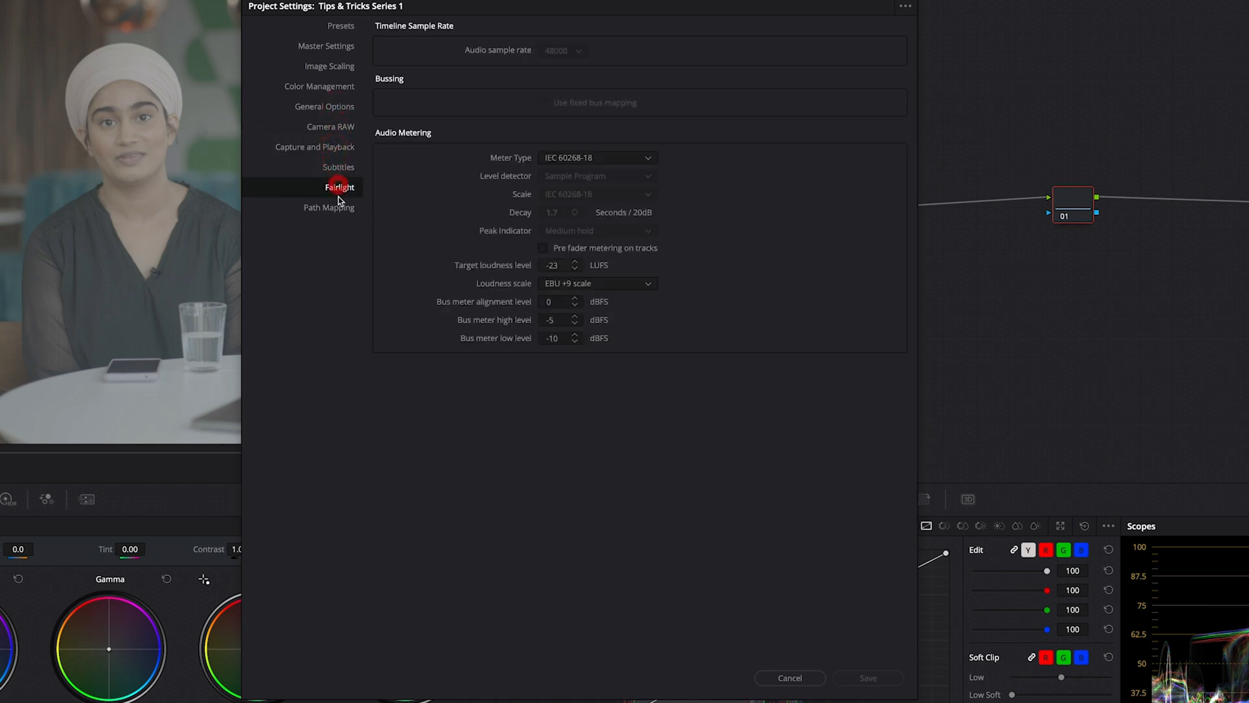
{"action": "left_click", "coordinate": [338, 205]}
{"action": "left_click", "coordinate": [341, 170]}
{"action": "left_click", "coordinate": [341, 186]}
{"action": "left_click", "coordinate": [330, 147]}
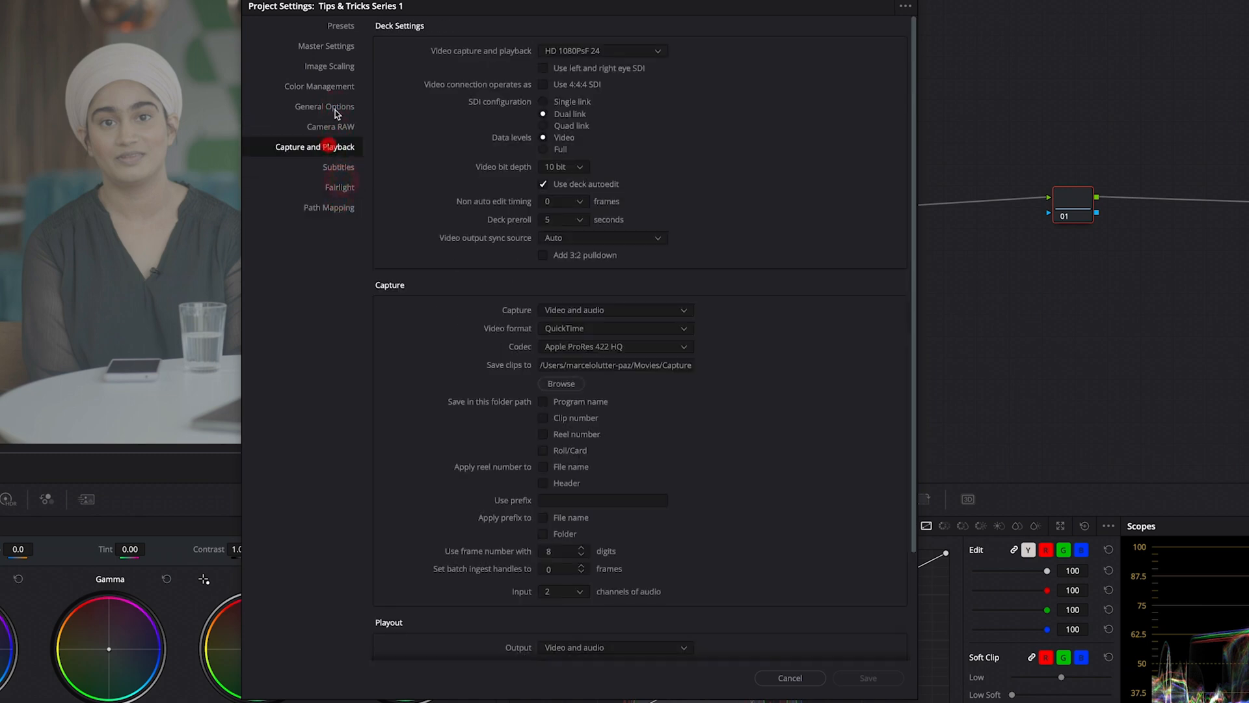
{"action": "left_click", "coordinate": [333, 107]}
{"action": "left_click", "coordinate": [334, 87]}
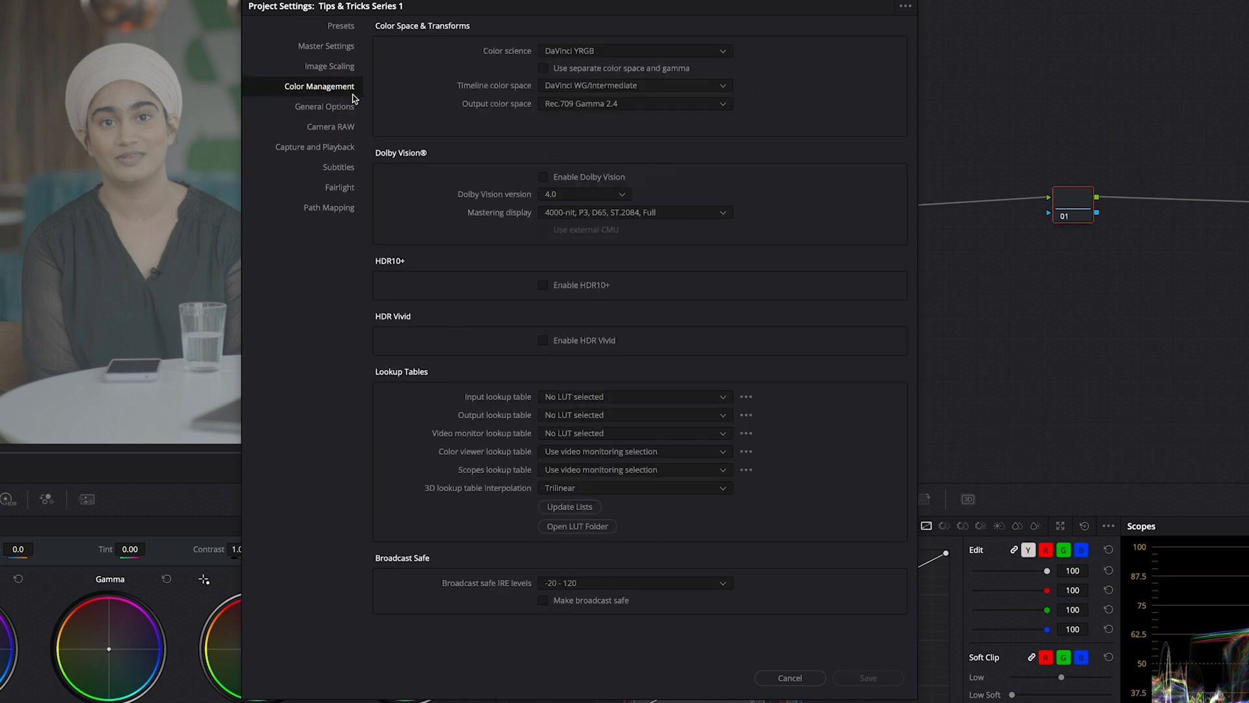
Choose DaVinci YRGB as the project's color science in the Color Management settings
{"action": "left_click", "coordinate": [599, 51]}
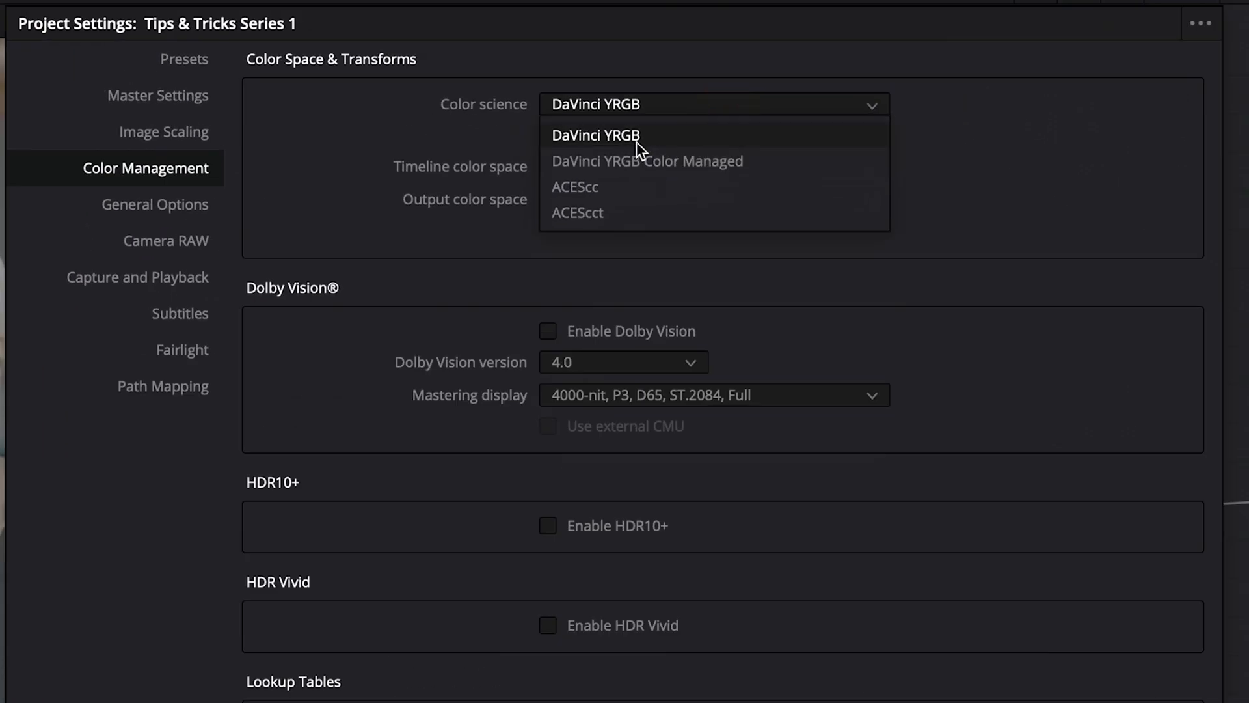
{"action": "left_click", "coordinate": [636, 138]}
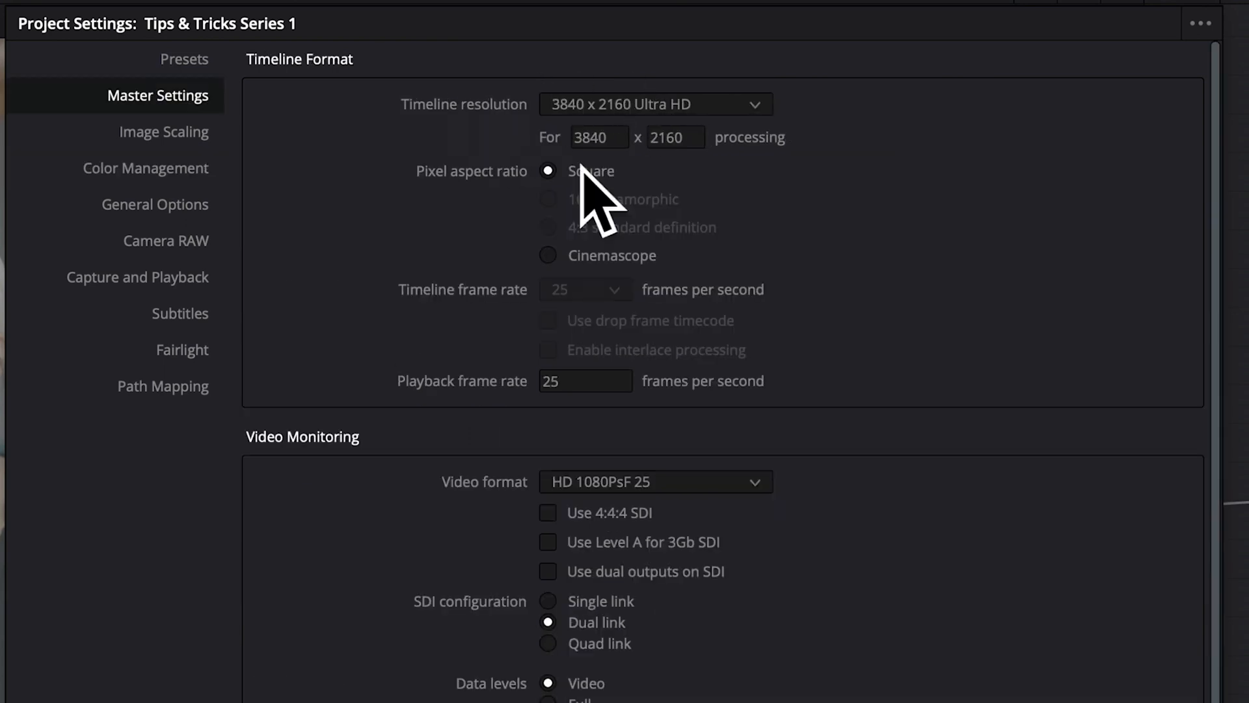
{"action": "left_click", "coordinate": [167, 171]}
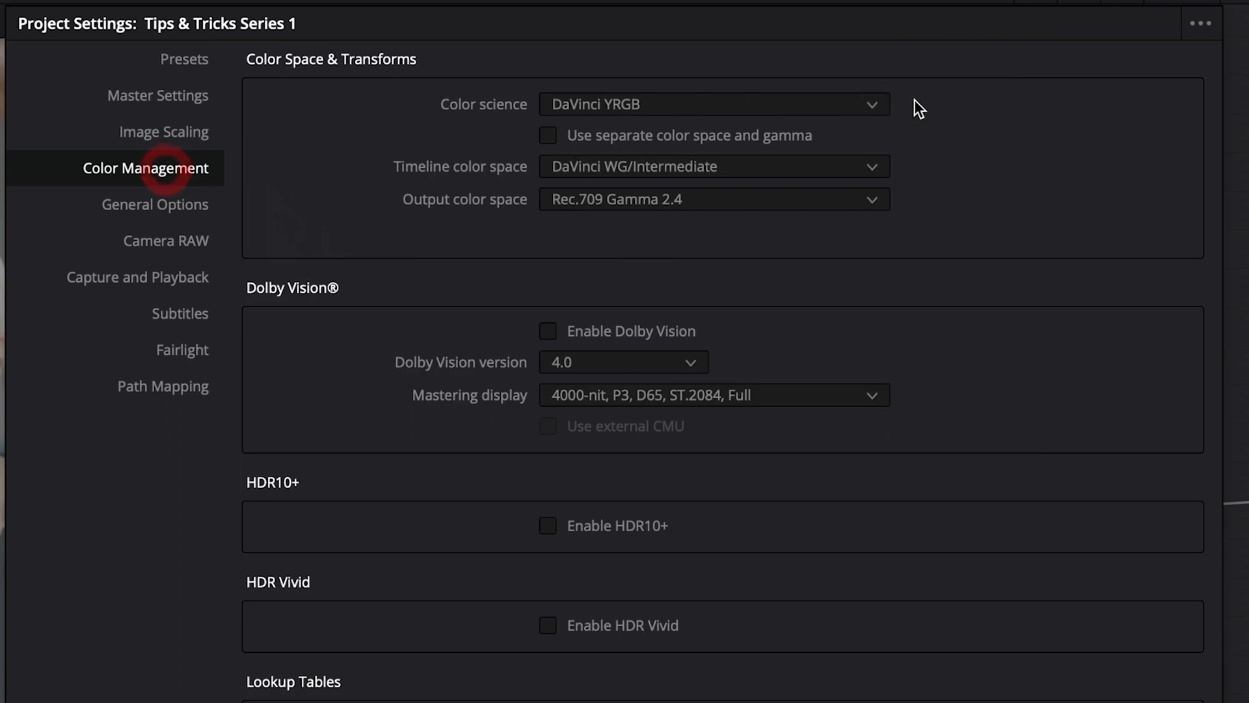
Update the default preset with the current project settings and recheck the presets, Color Management and Master Settings
{"action": "left_click", "coordinate": [1201, 24]}
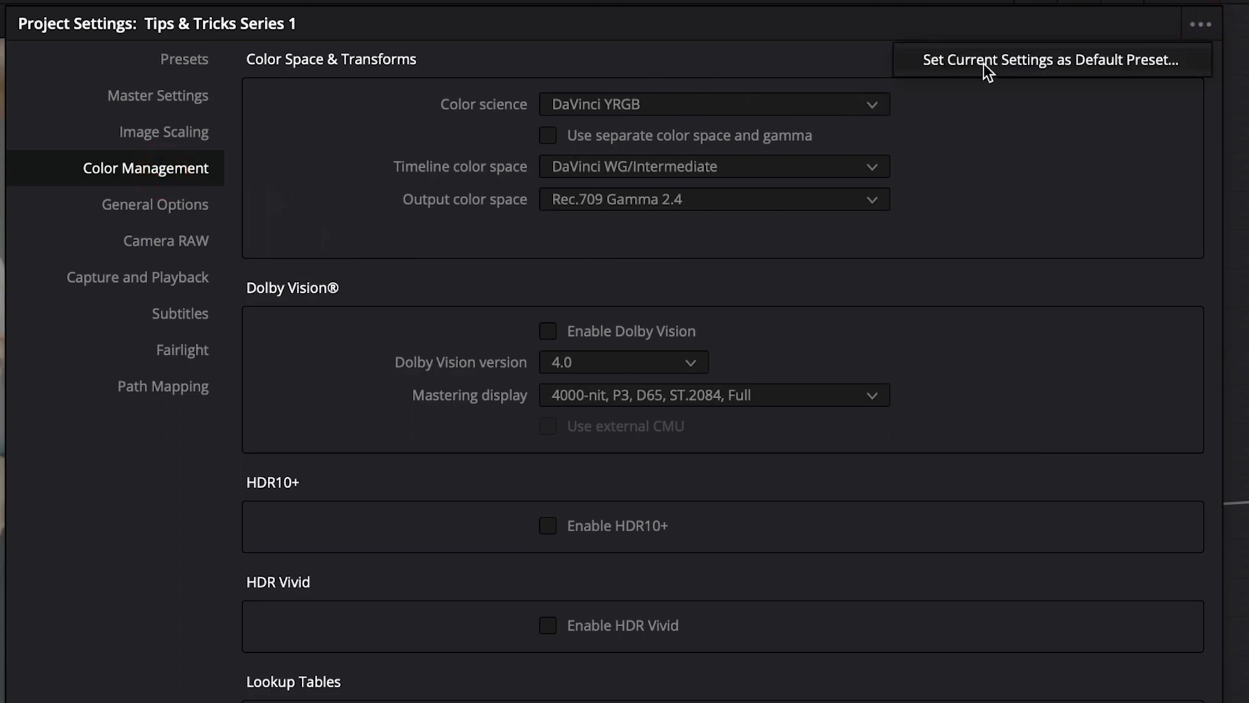
{"action": "left_click", "coordinate": [1044, 60]}
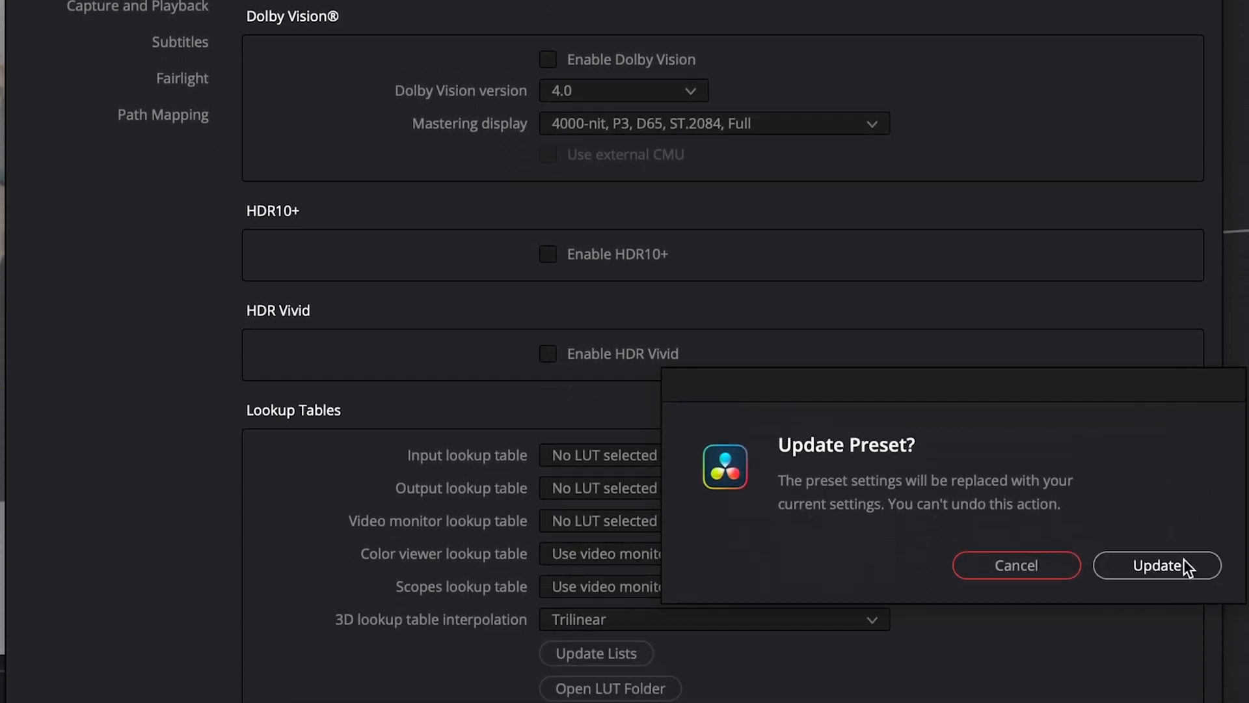
{"action": "left_click", "coordinate": [1182, 569]}
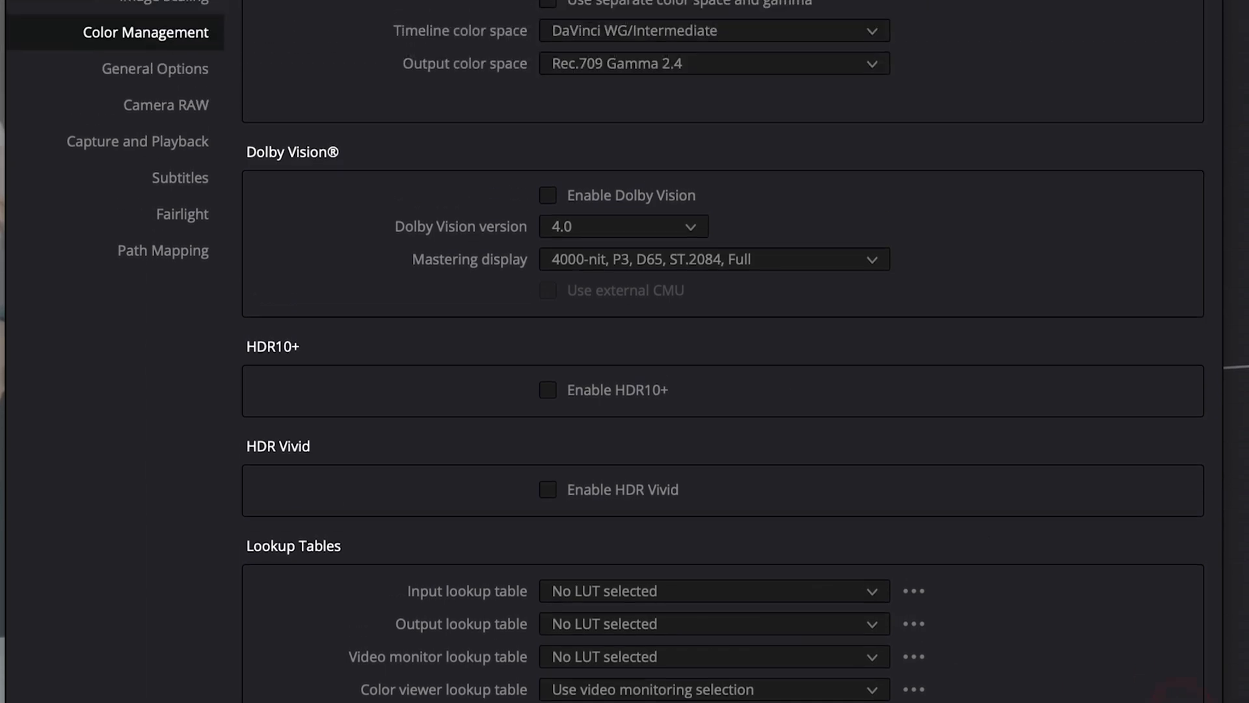
{"action": "left_click", "coordinate": [195, 60]}
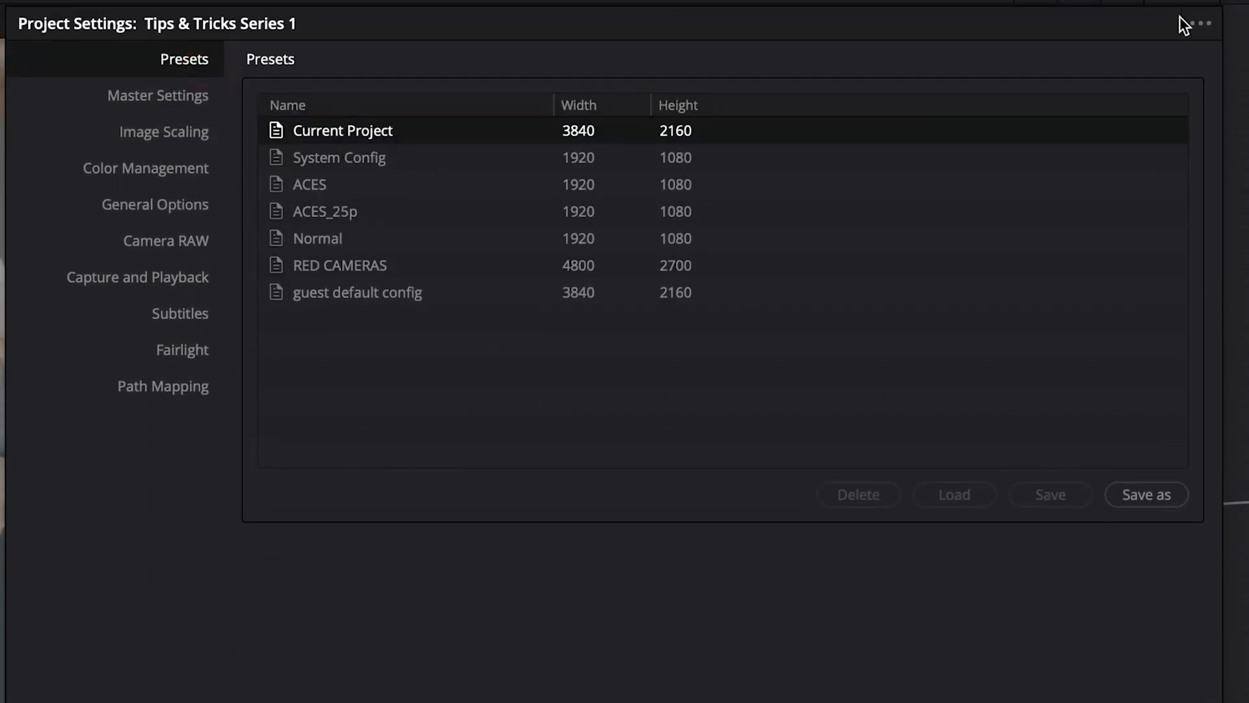
{"action": "left_click", "coordinate": [172, 175]}
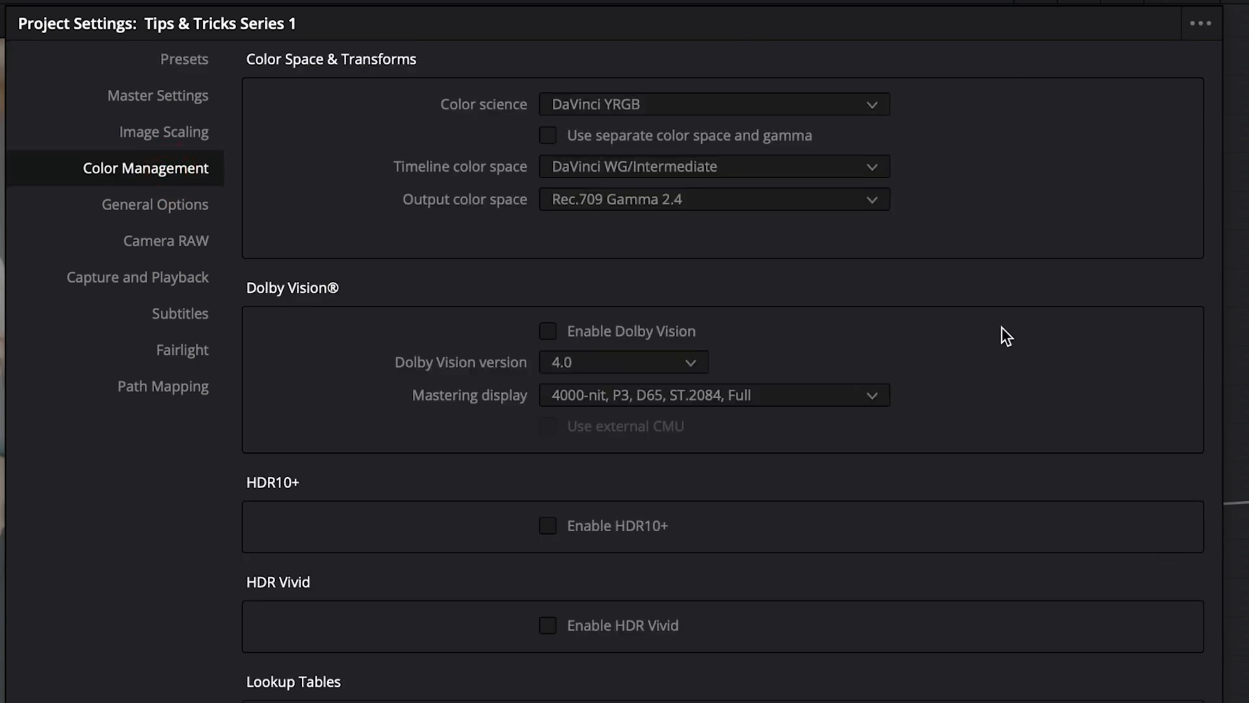
{"action": "left_click", "coordinate": [179, 102]}
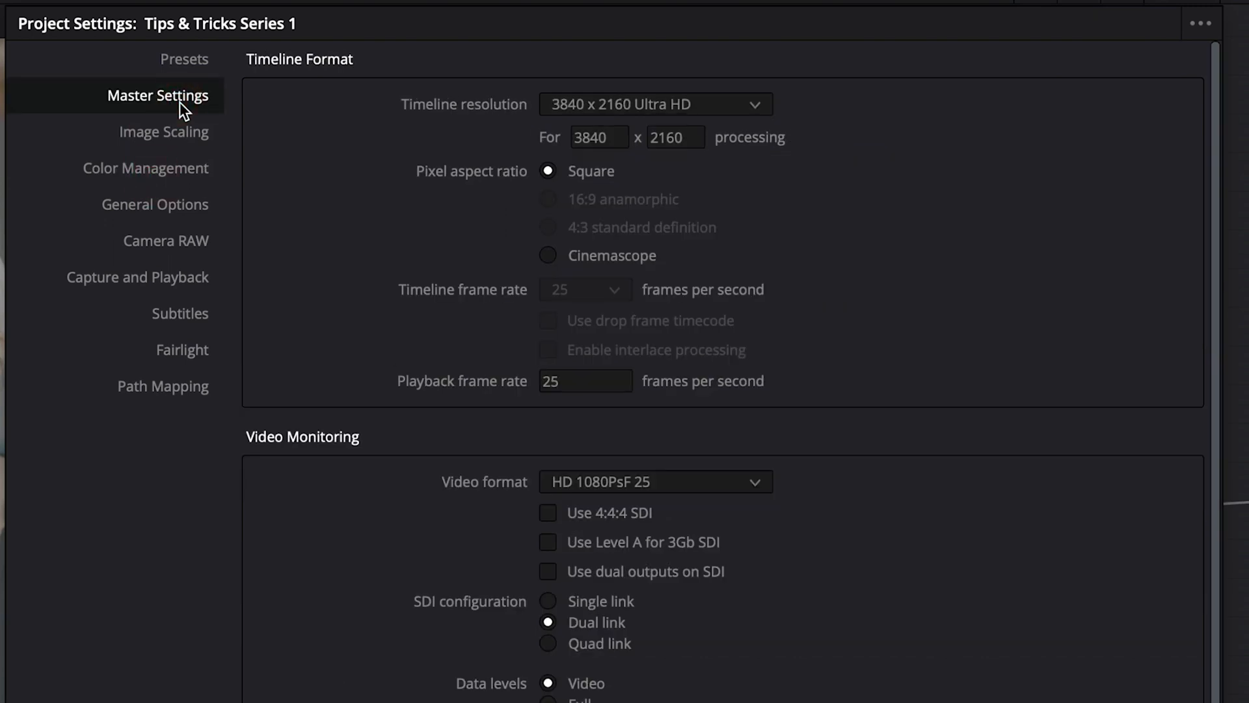
{"action": "left_click", "coordinate": [906, 233]}
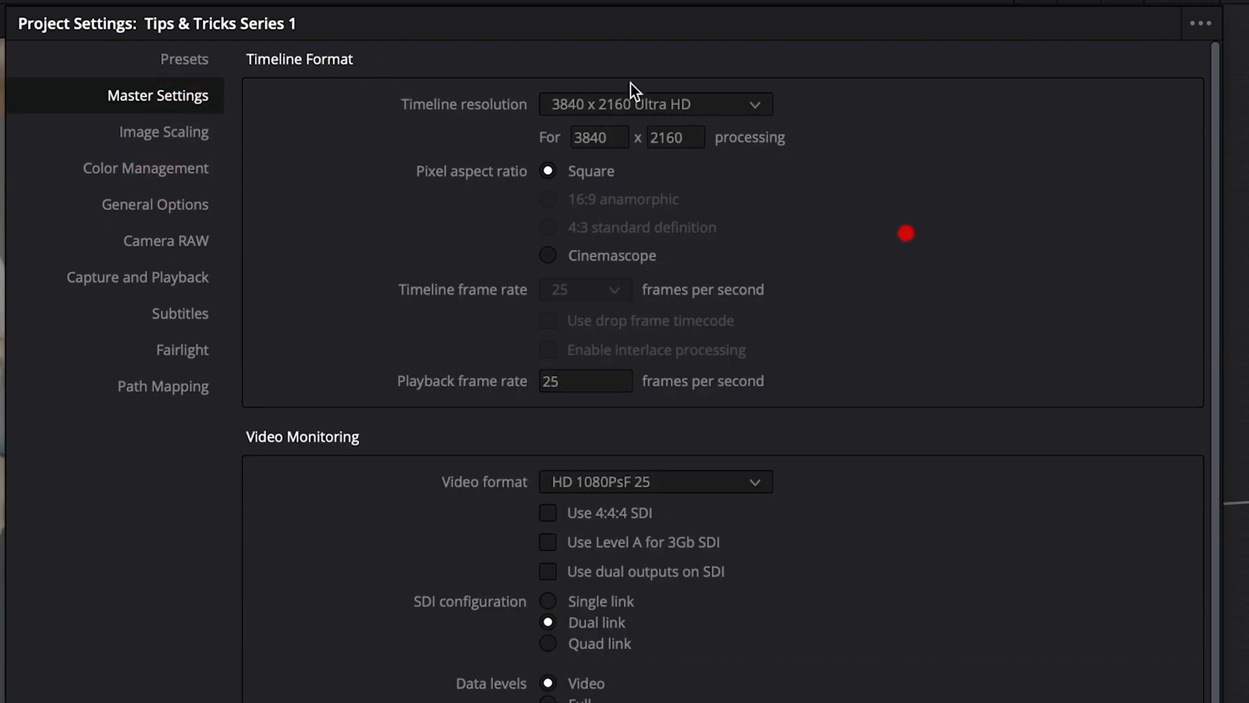
{"action": "left_click", "coordinate": [156, 172]}
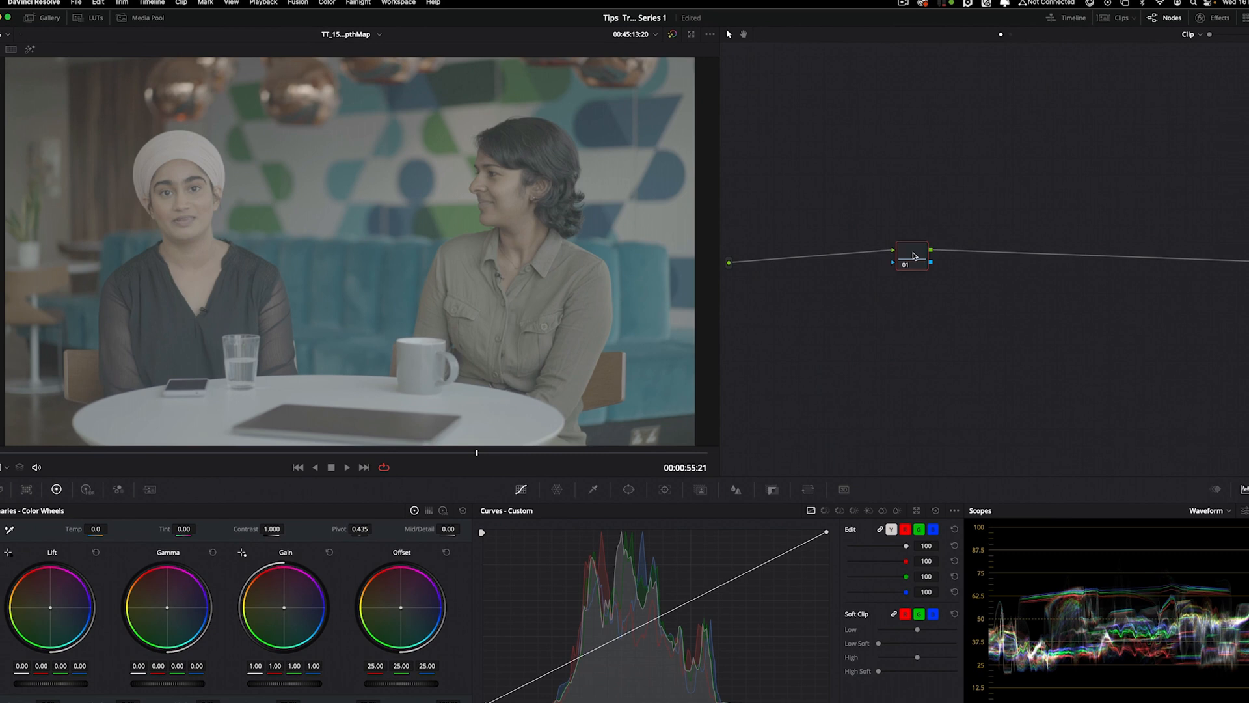
Add a second serial node, place nodes 01 and 02 at opposite ends of the node graph, and select node 01
{"action": "left_click_drag", "start_coordinate": [900, 247], "coordinate": [1184, 239]}
{"action": "key", "text": "alt+s"}
{"action": "left_click", "coordinate": [766, 228]}
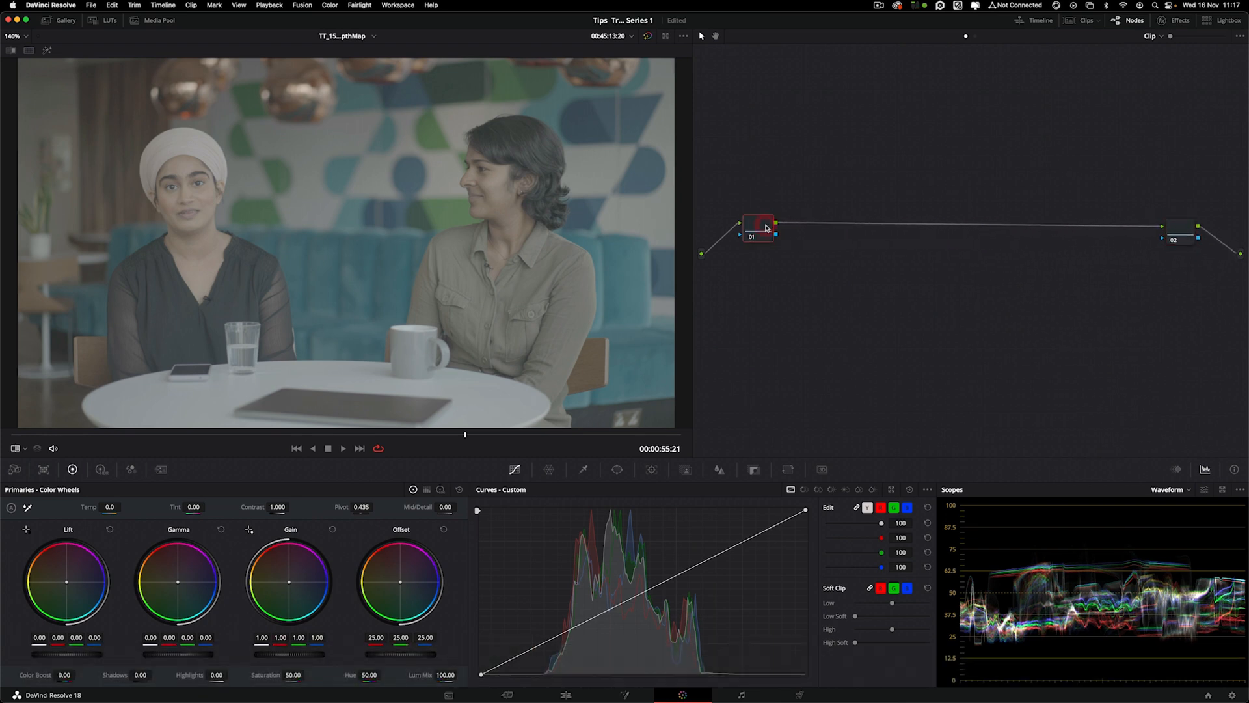
Label node 01 as IDT and node 02 as ODT
{"action": "type", "text": "e"}
{"action": "type", "text": "IDT"}
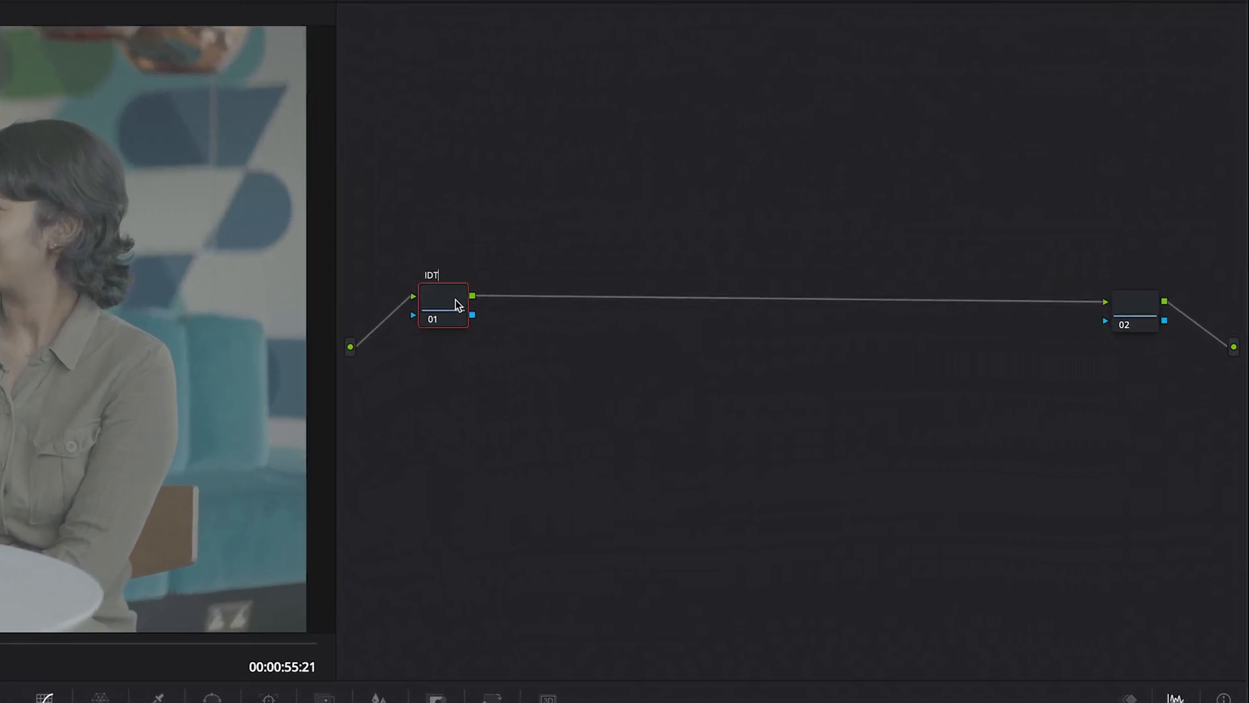
{"action": "key", "text": "Return"}
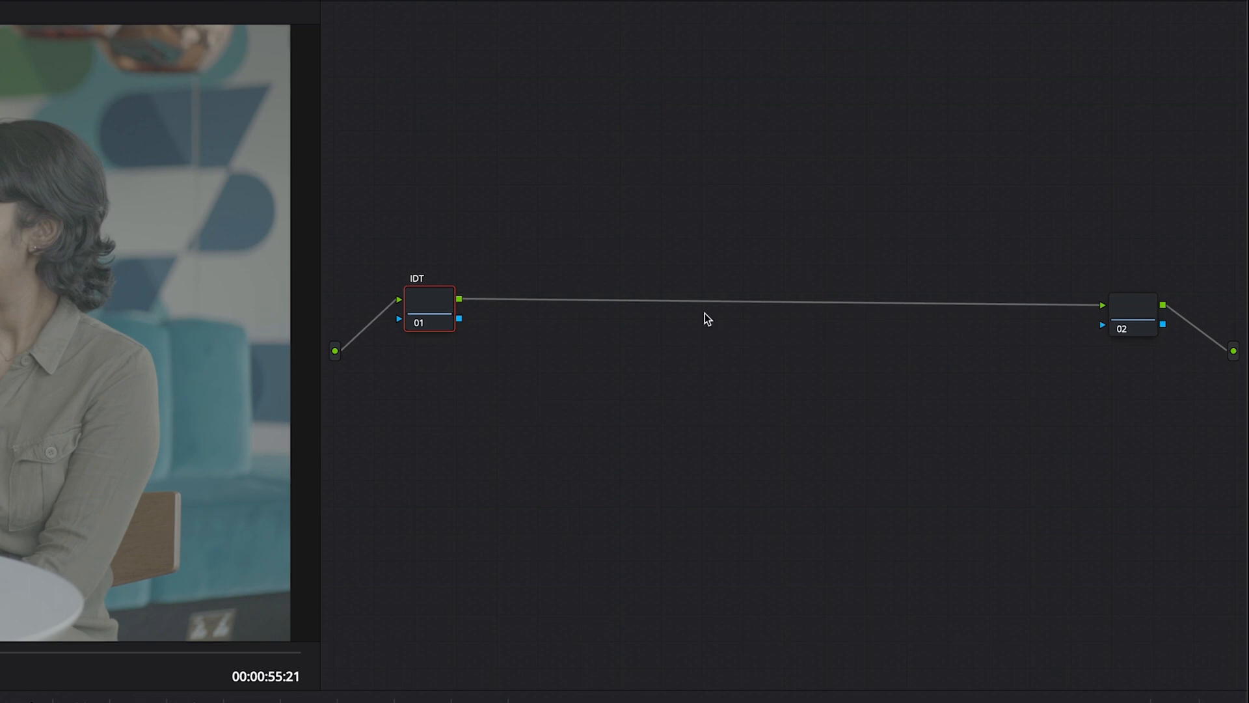
{"action": "left_click", "coordinate": [1144, 315]}
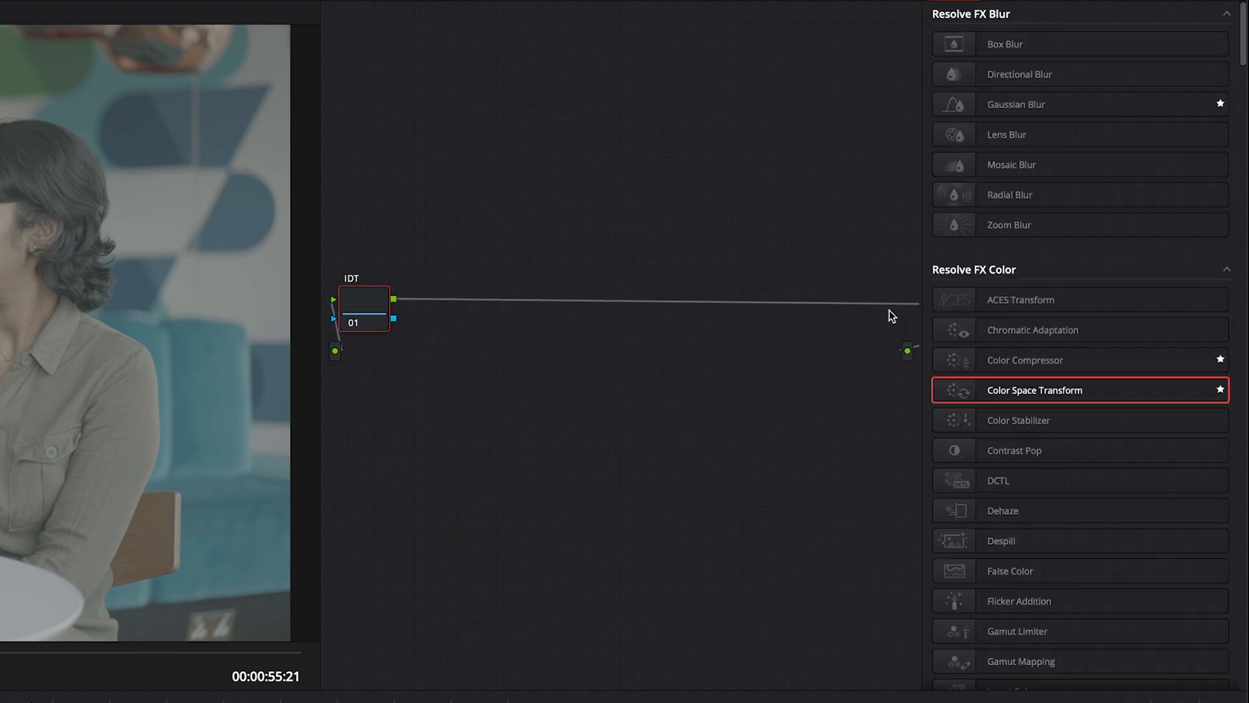
Apply the Color Space Transform effect to both the IDT node and the ODT node
{"action": "left_click_drag", "start_coordinate": [1043, 382], "coordinate": [369, 311]}
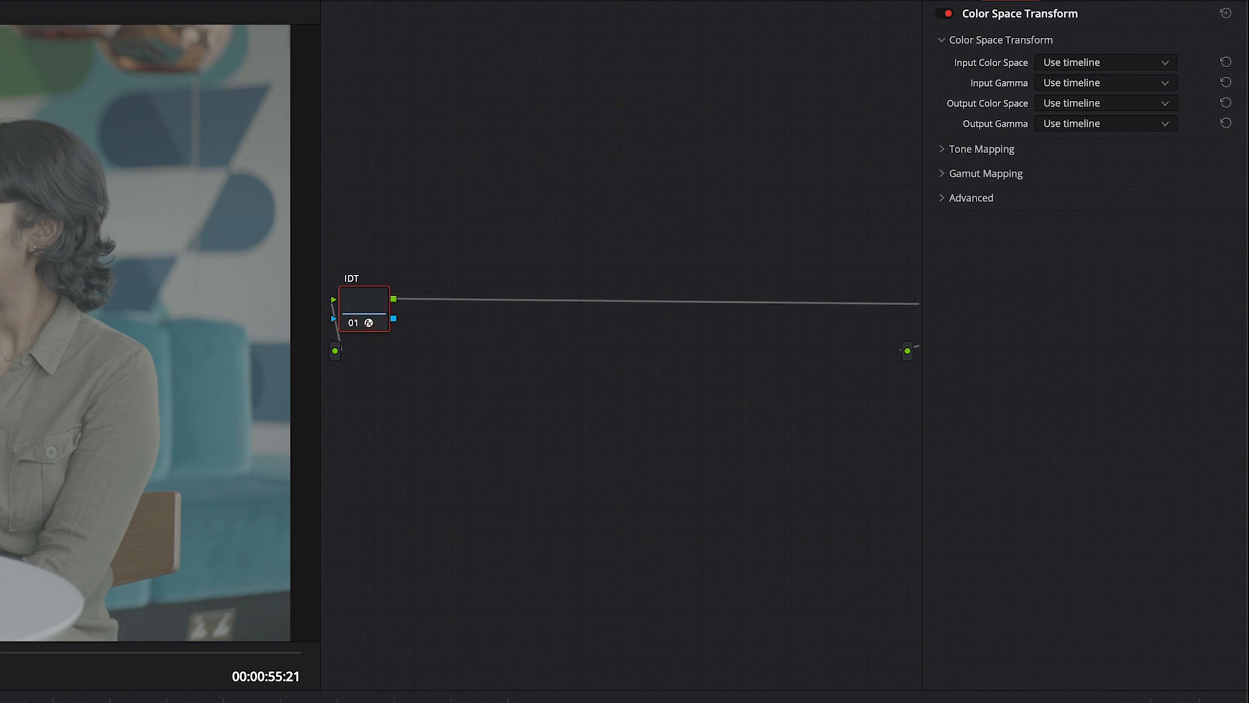
{"action": "scroll", "coordinate": [759, 254], "scroll_direction": "right", "scroll_amount": 6}
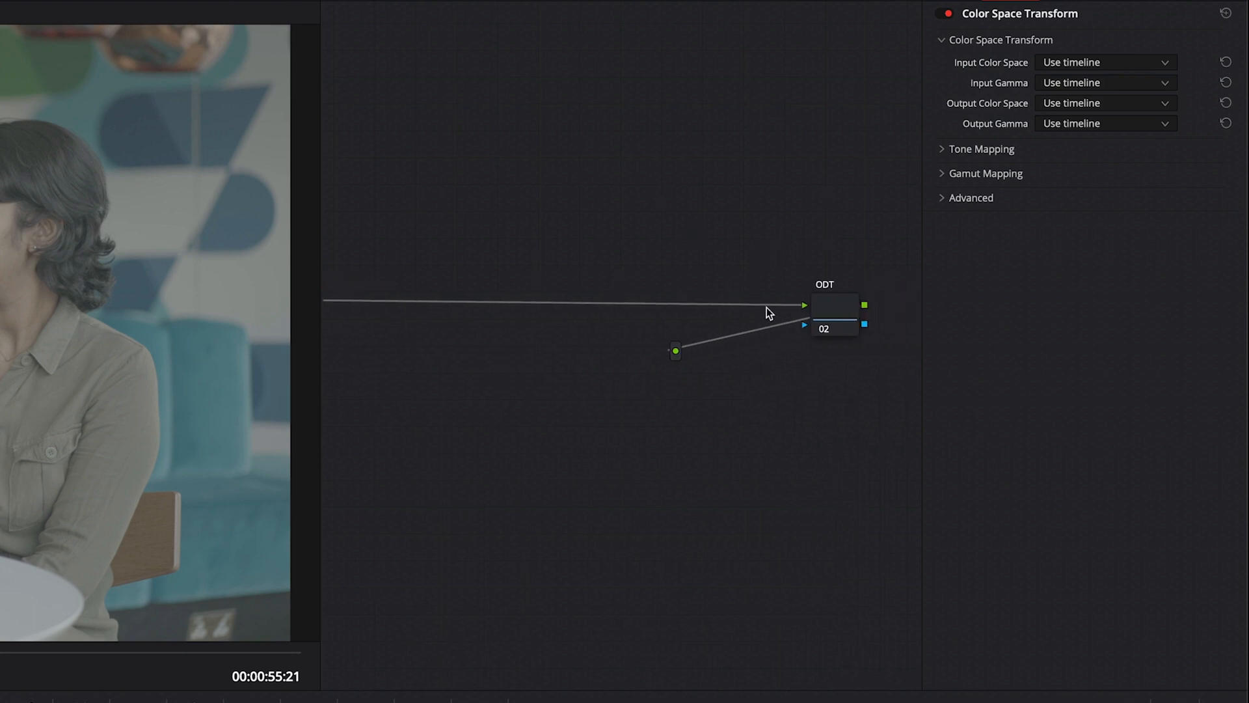
{"action": "left_click", "coordinate": [832, 314]}
{"action": "left_click_drag", "start_coordinate": [1050, 393], "coordinate": [850, 329]}
{"action": "left_click_drag", "start_coordinate": [851, 329], "coordinate": [835, 318]}
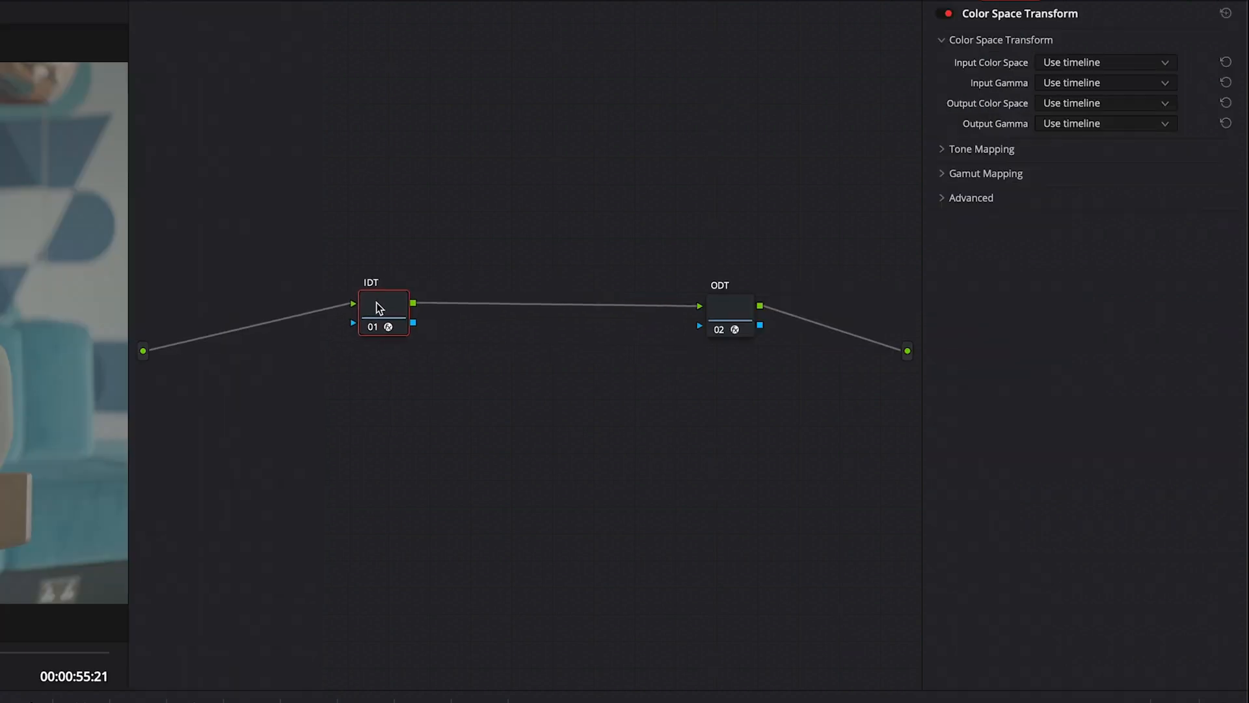
Set the IDT node's input color space to Sony S-Gamut3.Cine and its input gamma to Sony S-Log3
{"action": "left_click_drag", "start_coordinate": [379, 308], "coordinate": [378, 309]}
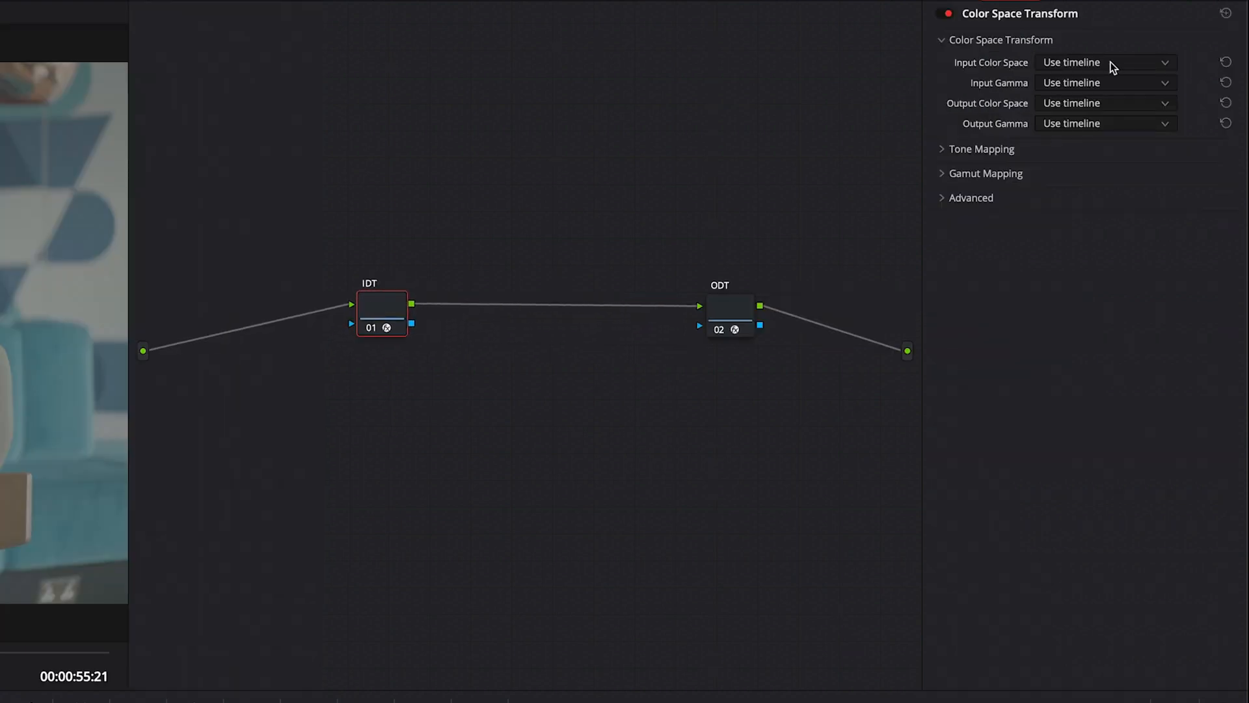
{"action": "left_click", "coordinate": [1111, 62]}
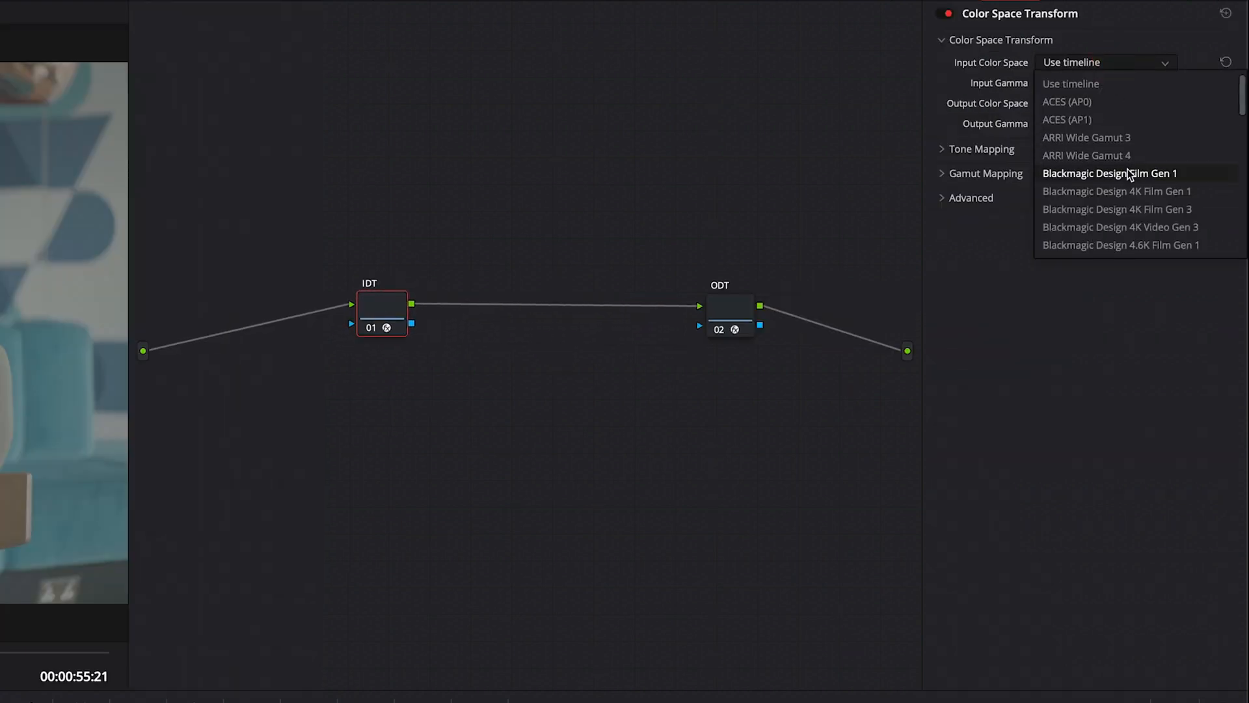
{"action": "scroll", "coordinate": [1121, 197], "scroll_direction": "down", "scroll_amount": 15}
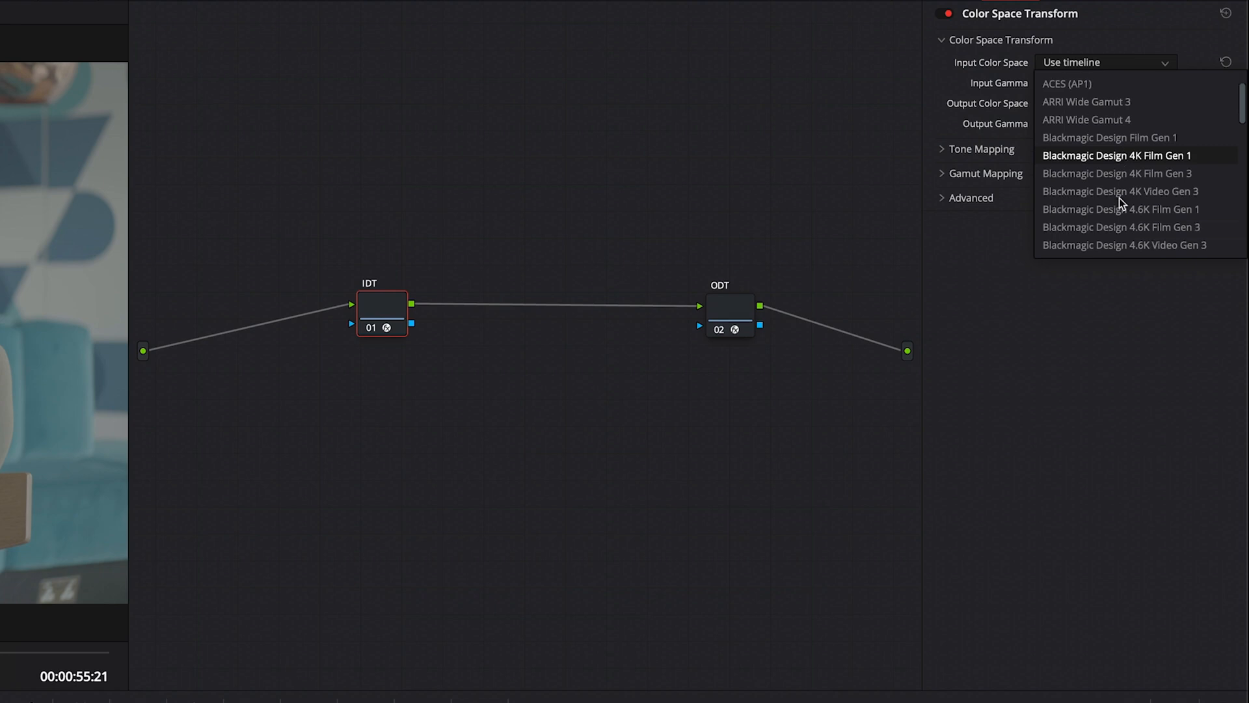
{"action": "scroll", "coordinate": [1118, 198], "scroll_direction": "down", "scroll_amount": 5}
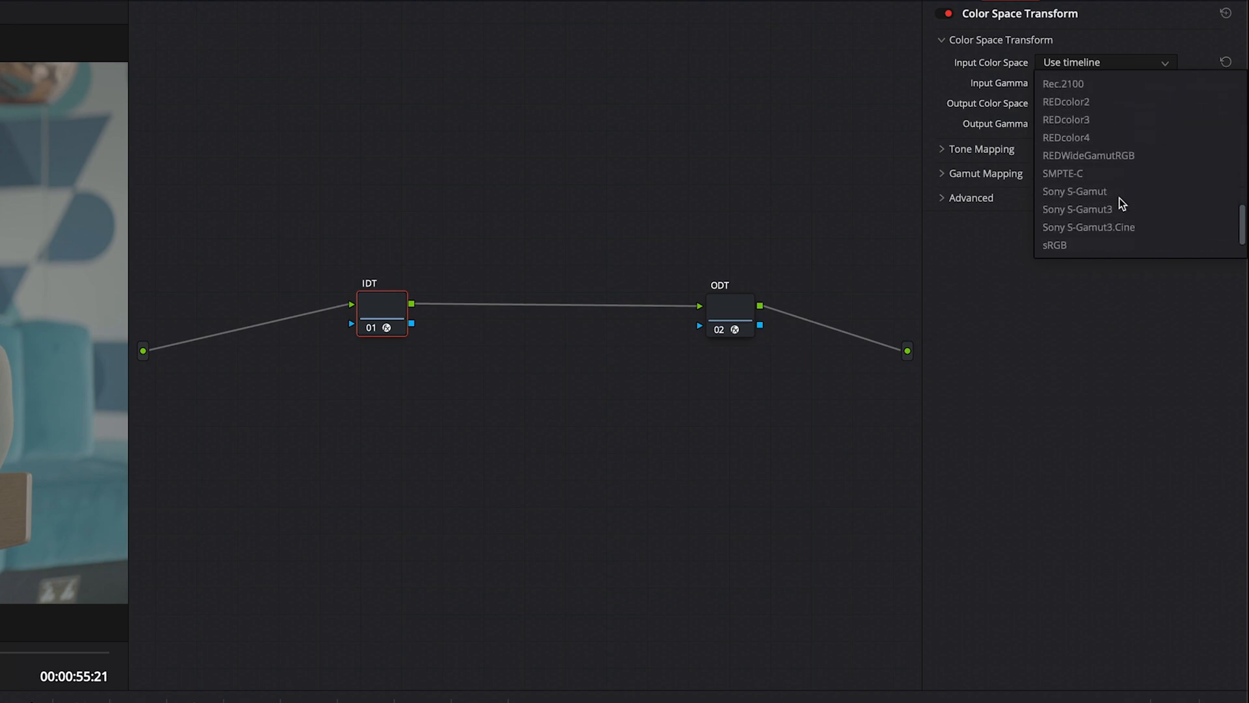
{"action": "left_click", "coordinate": [1120, 192]}
{"action": "left_click", "coordinate": [1078, 83]}
{"action": "scroll", "coordinate": [1099, 194], "scroll_direction": "down", "scroll_amount": 12}
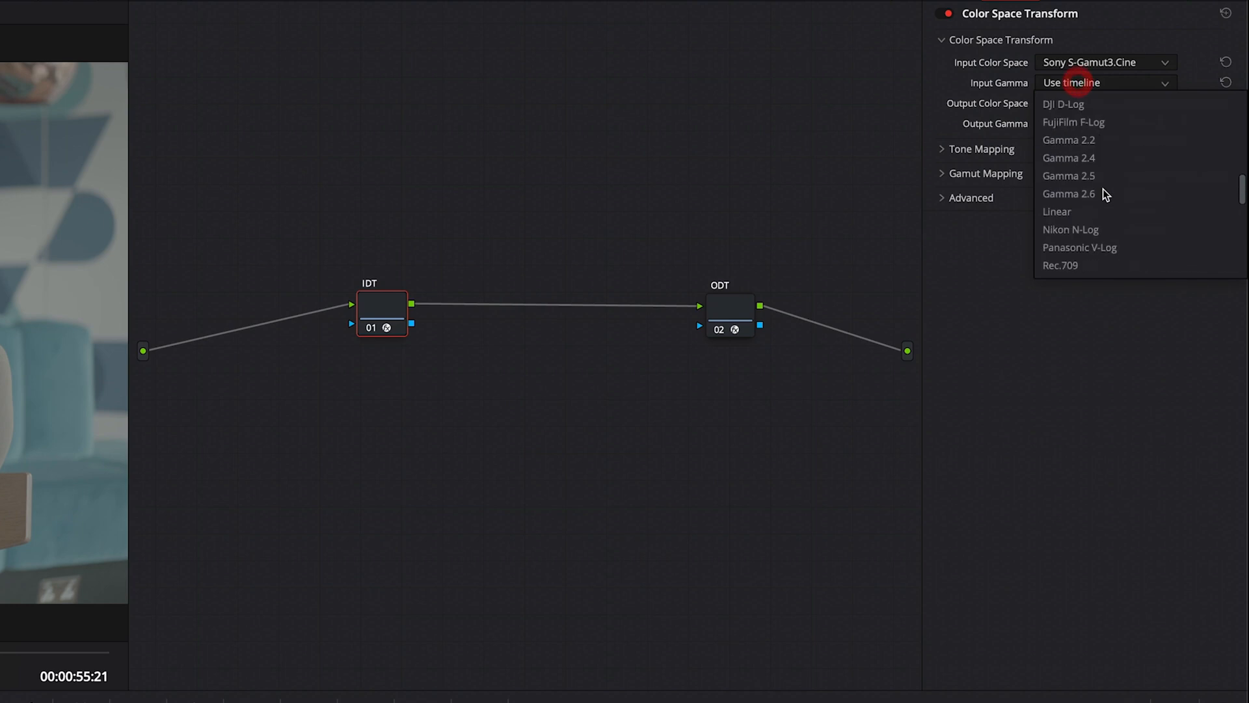
{"action": "left_click", "coordinate": [1095, 212]}
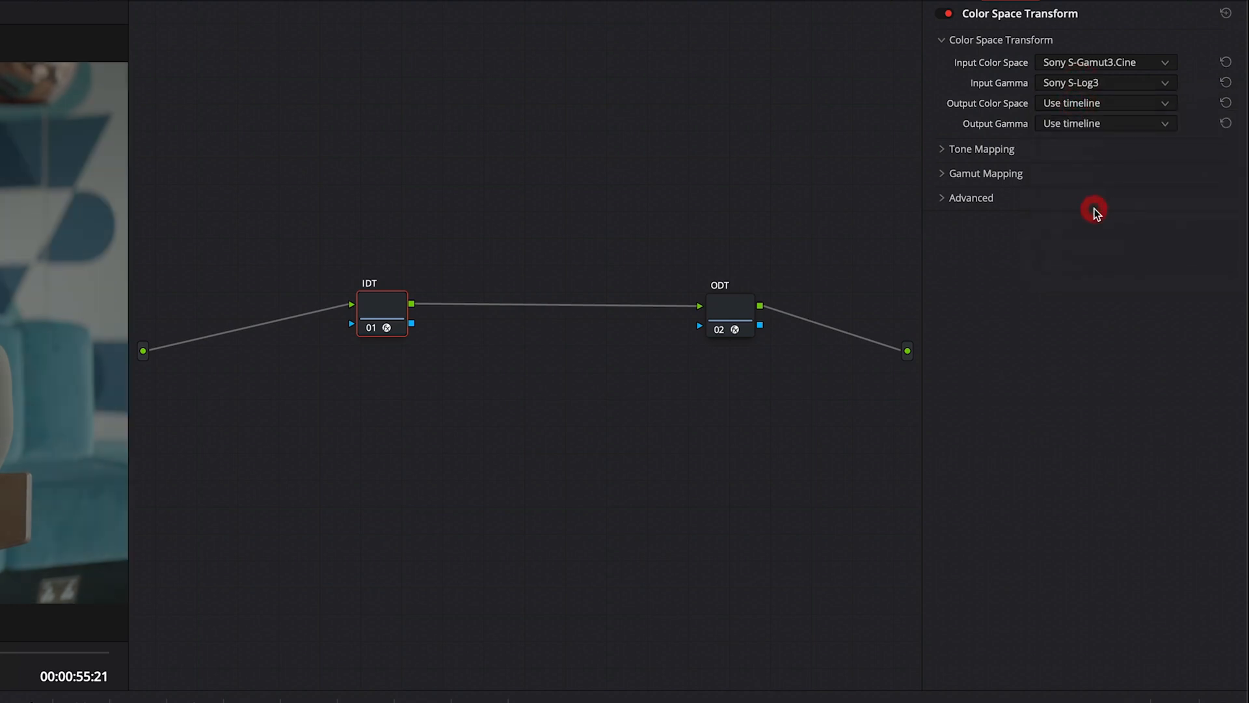
Move the IDT and ODT nodes farther apart in the node graph
{"action": "left_click_drag", "start_coordinate": [382, 305], "coordinate": [270, 300]}
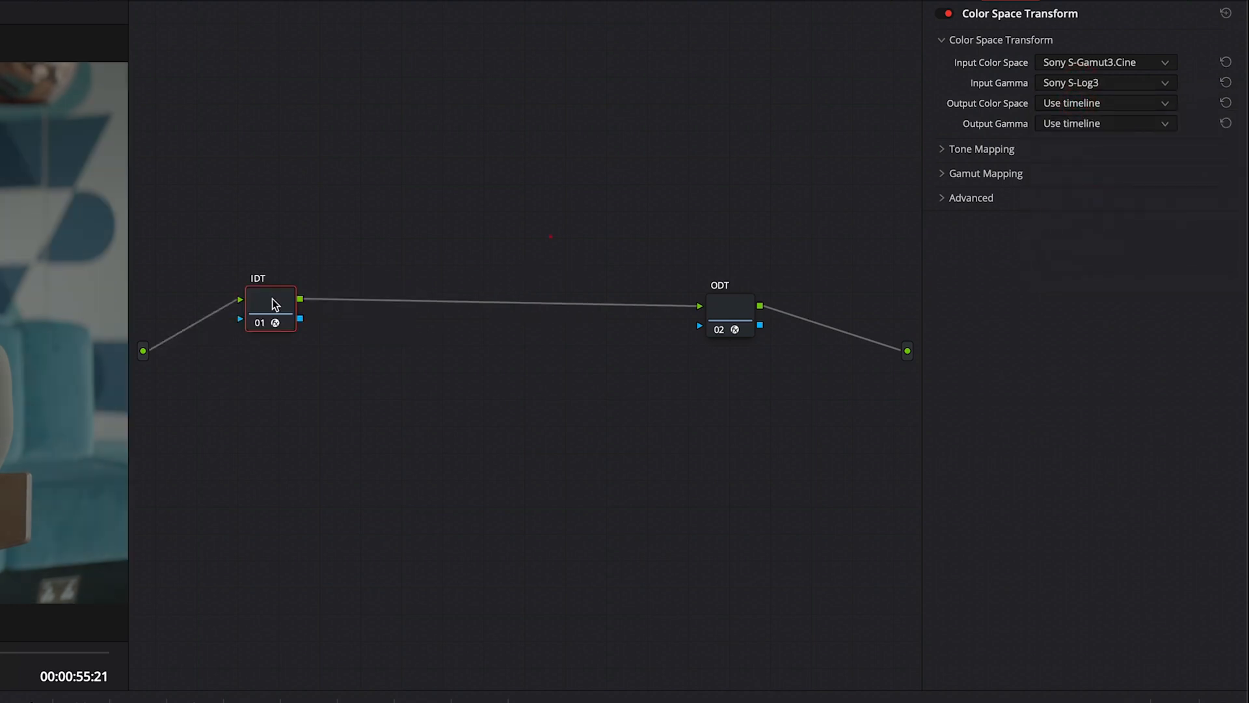
{"action": "left_click", "coordinate": [1099, 110]}
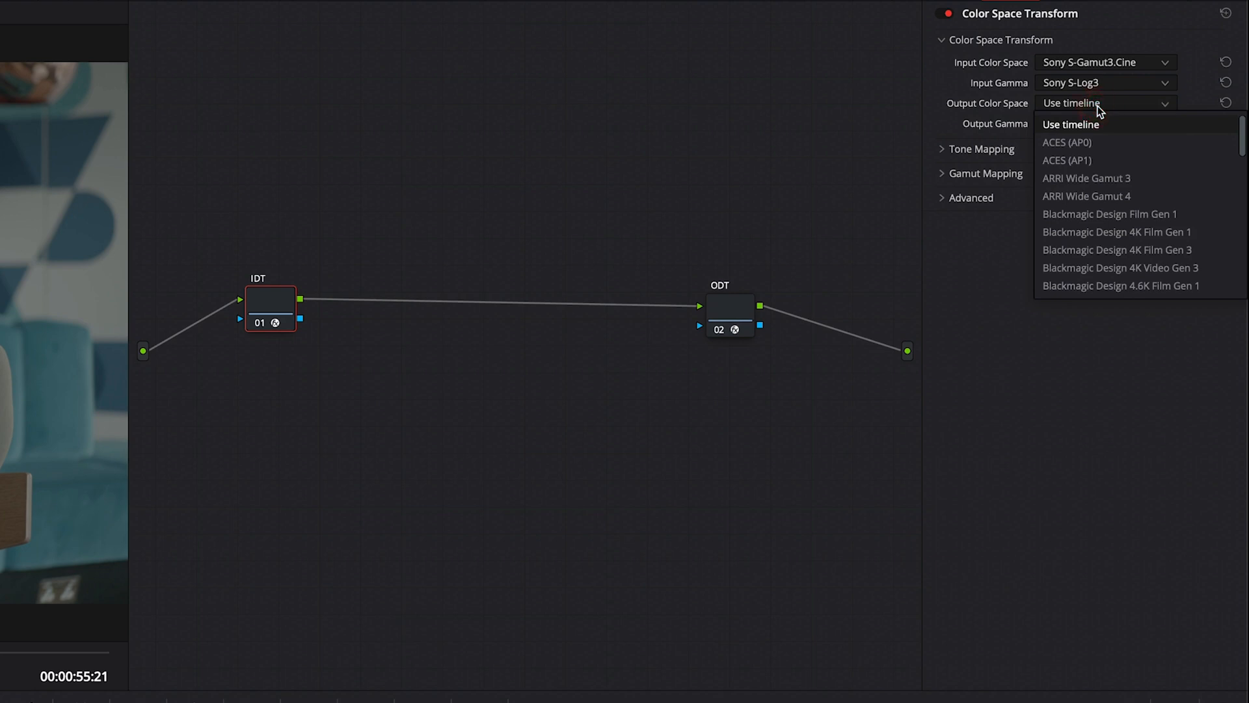
{"action": "left_click", "coordinate": [264, 302]}
{"action": "left_click", "coordinate": [739, 309]}
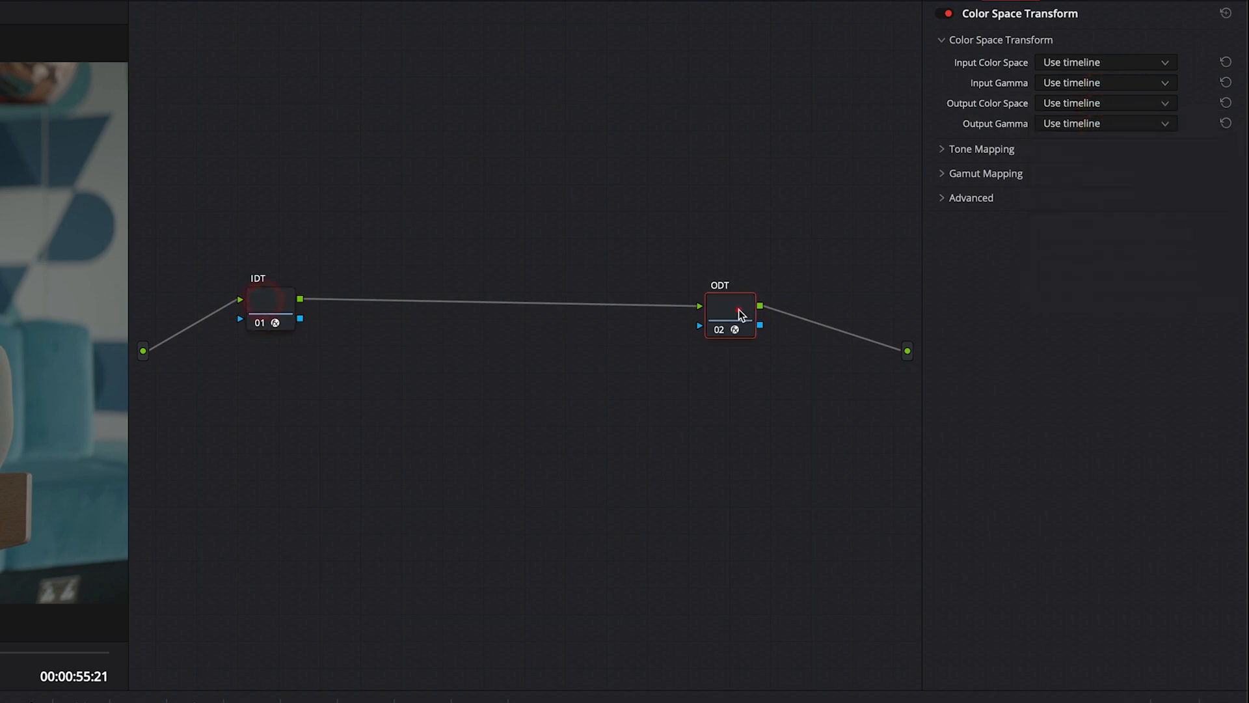
{"action": "left_click_drag", "start_coordinate": [742, 309], "coordinate": [834, 303]}
Set the IDT node's output color space to DaVinci Wide Gamut and its output gamma to DaVinci Intermediate
{"action": "left_click", "coordinate": [272, 303]}
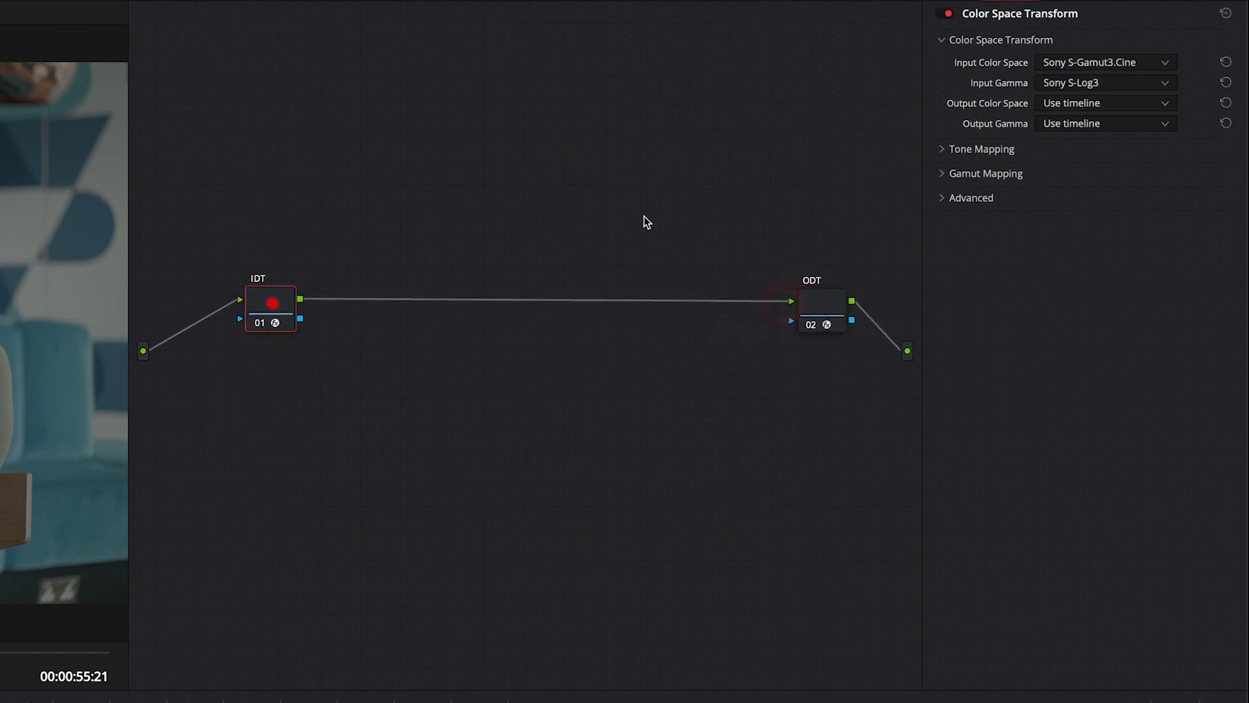
{"action": "left_click", "coordinate": [1106, 104]}
{"action": "scroll", "coordinate": [1132, 251], "scroll_direction": "down", "scroll_amount": 3}
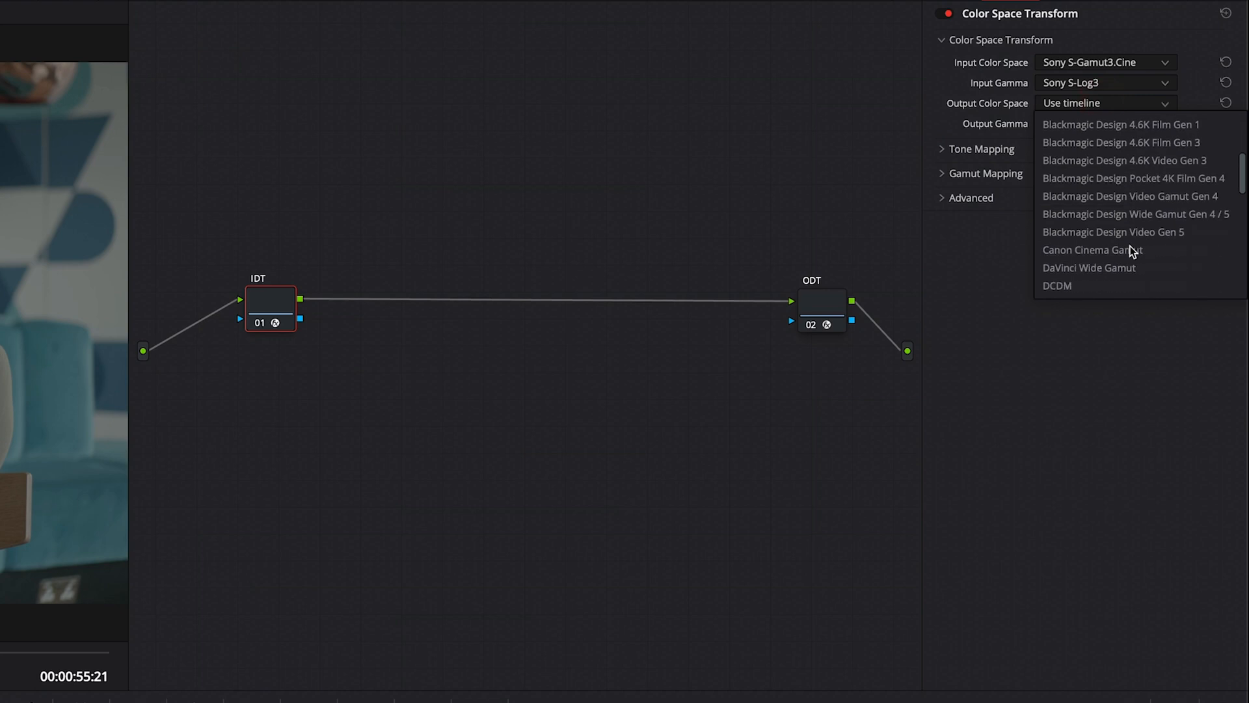
{"action": "left_click", "coordinate": [1102, 268]}
{"action": "left_click", "coordinate": [1080, 123]}
{"action": "scroll", "coordinate": [1066, 267], "scroll_direction": "down", "scroll_amount": 5}
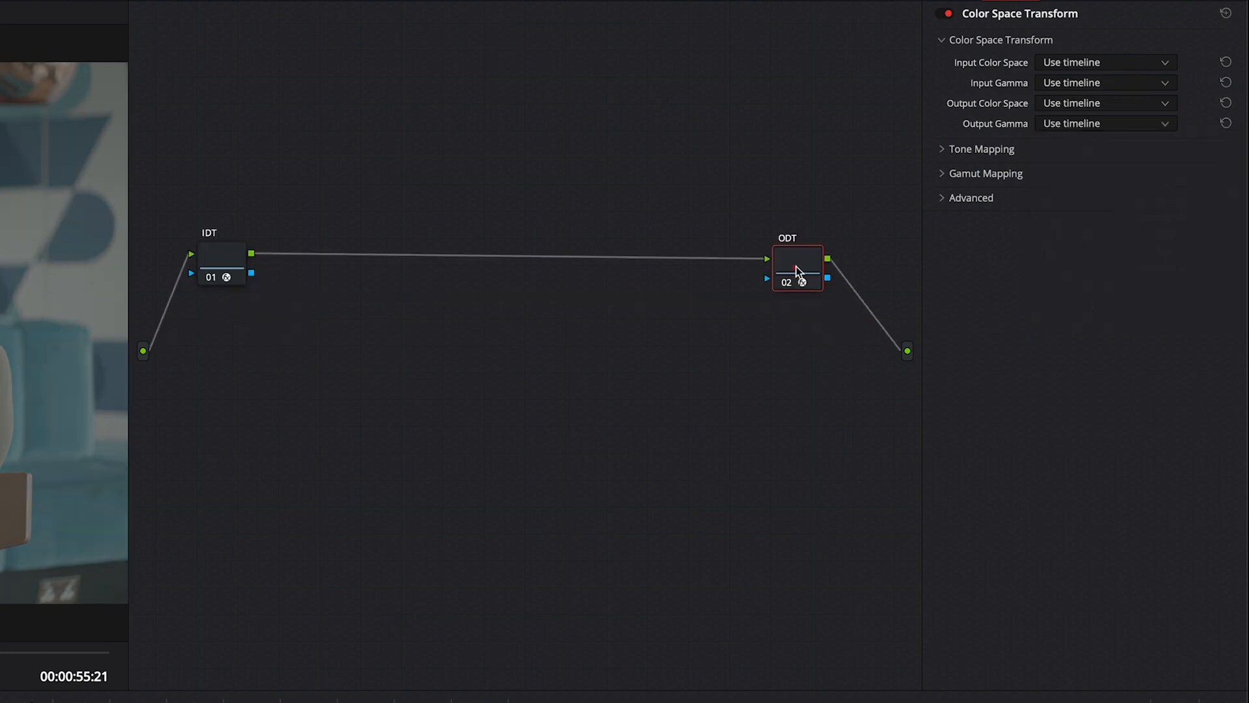
Set the ODT node's input color space to DaVinci Wide Gamut and its input gamma to DaVinci Intermediate
{"action": "left_click", "coordinate": [800, 263]}
{"action": "left_click", "coordinate": [1078, 62]}
{"action": "scroll", "coordinate": [1120, 170], "scroll_direction": "down", "scroll_amount": 3}
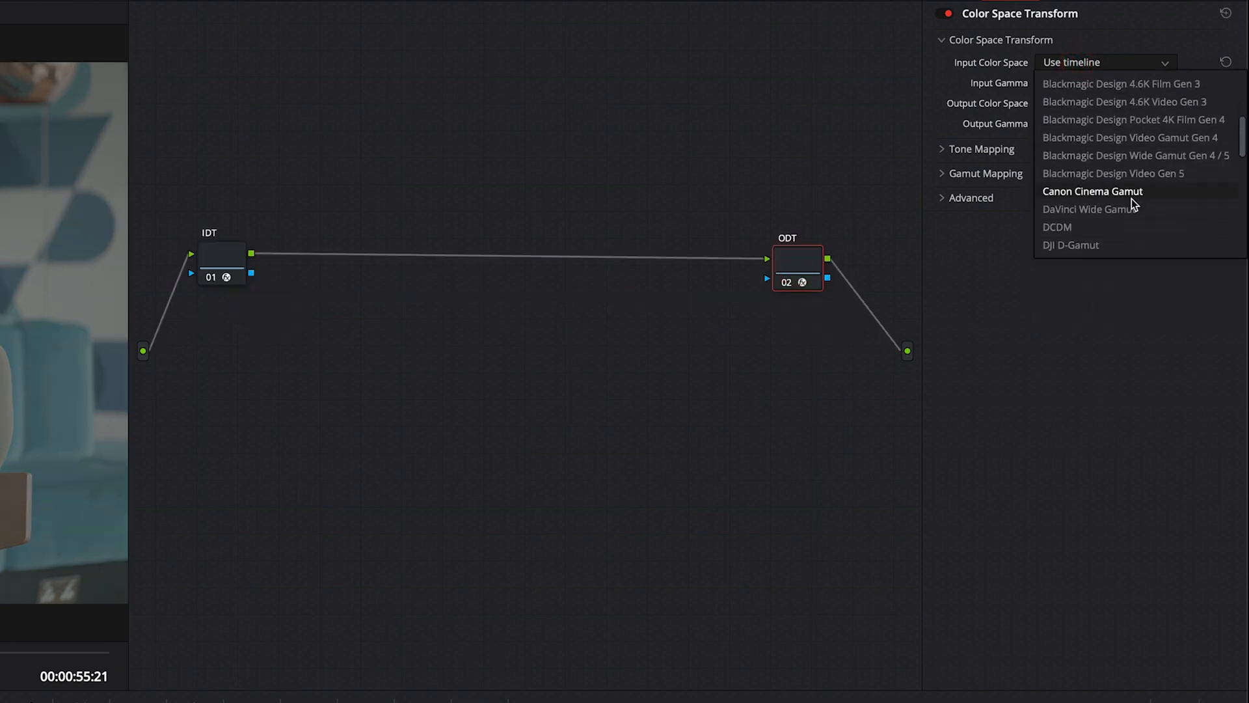
{"action": "left_click", "coordinate": [1153, 216]}
{"action": "left_click", "coordinate": [1106, 83]}
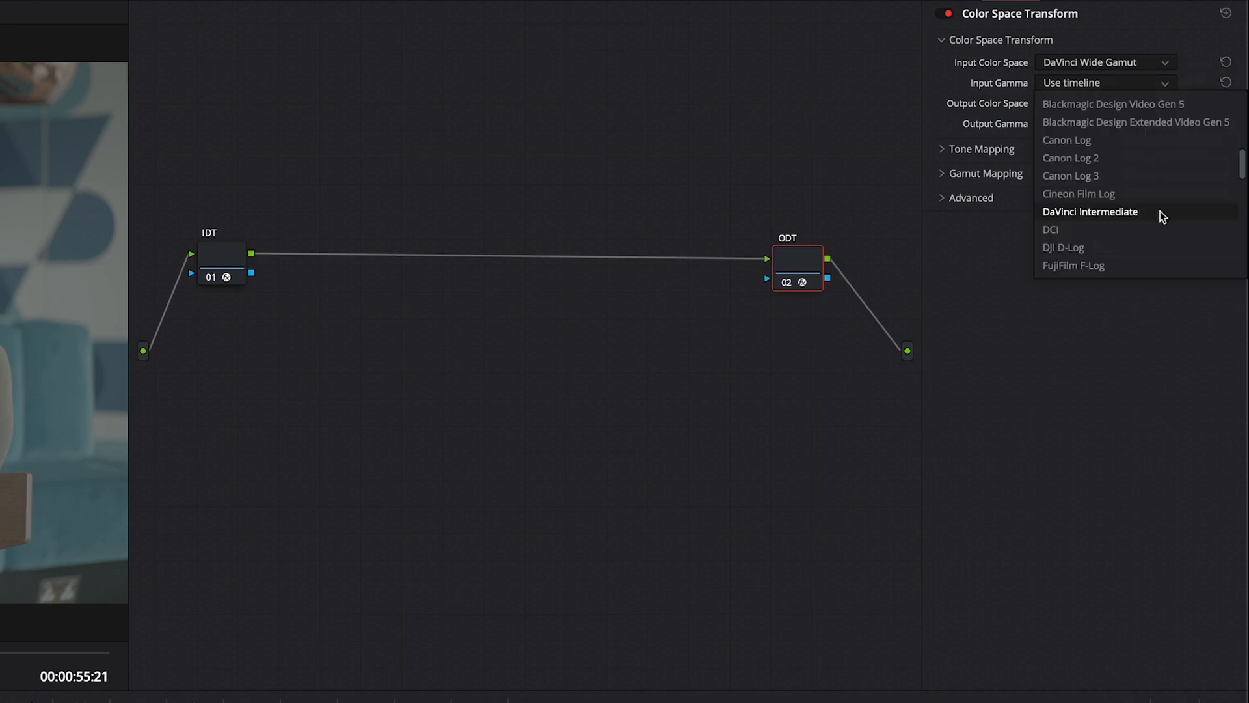
{"action": "left_click", "coordinate": [1158, 212]}
Set the ODT node's output color space to Rec.709 and output gamma to Gamma 2.4, and reselect the IDT node
{"action": "left_click", "coordinate": [1100, 104]}
{"action": "scroll", "coordinate": [1132, 208], "scroll_direction": "down", "scroll_amount": 6}
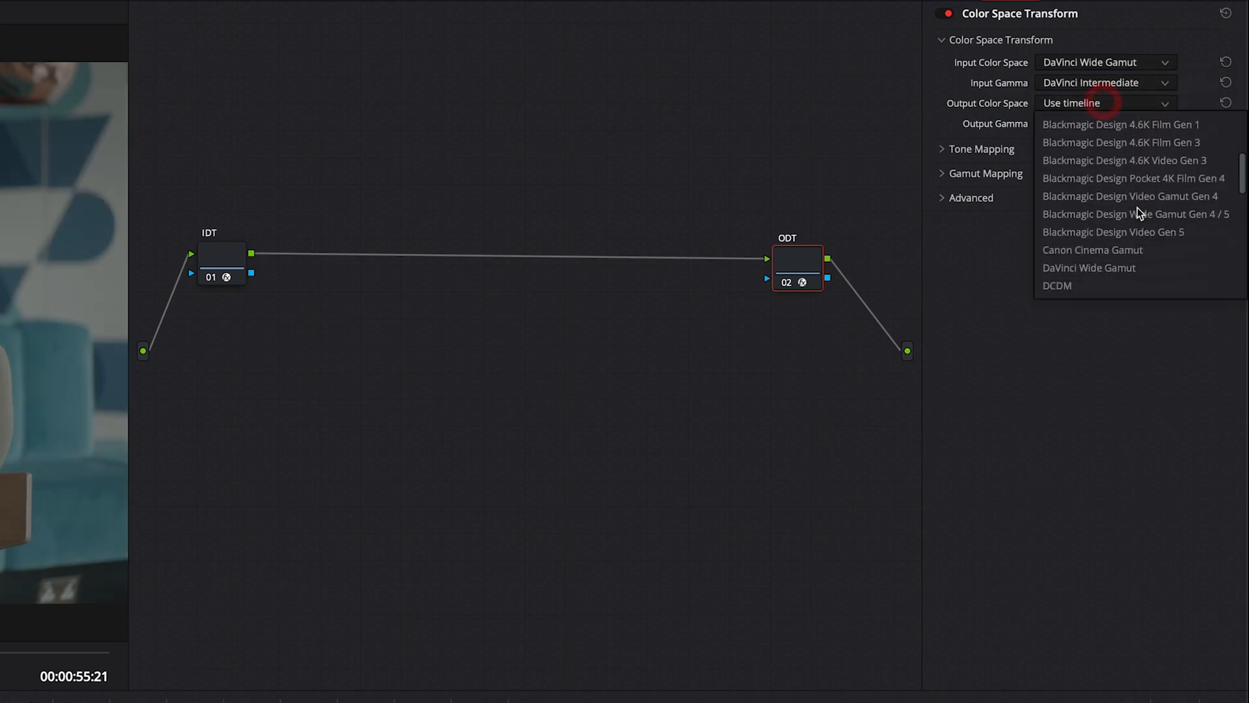
{"action": "scroll", "coordinate": [1139, 213], "scroll_direction": "down", "scroll_amount": 3}
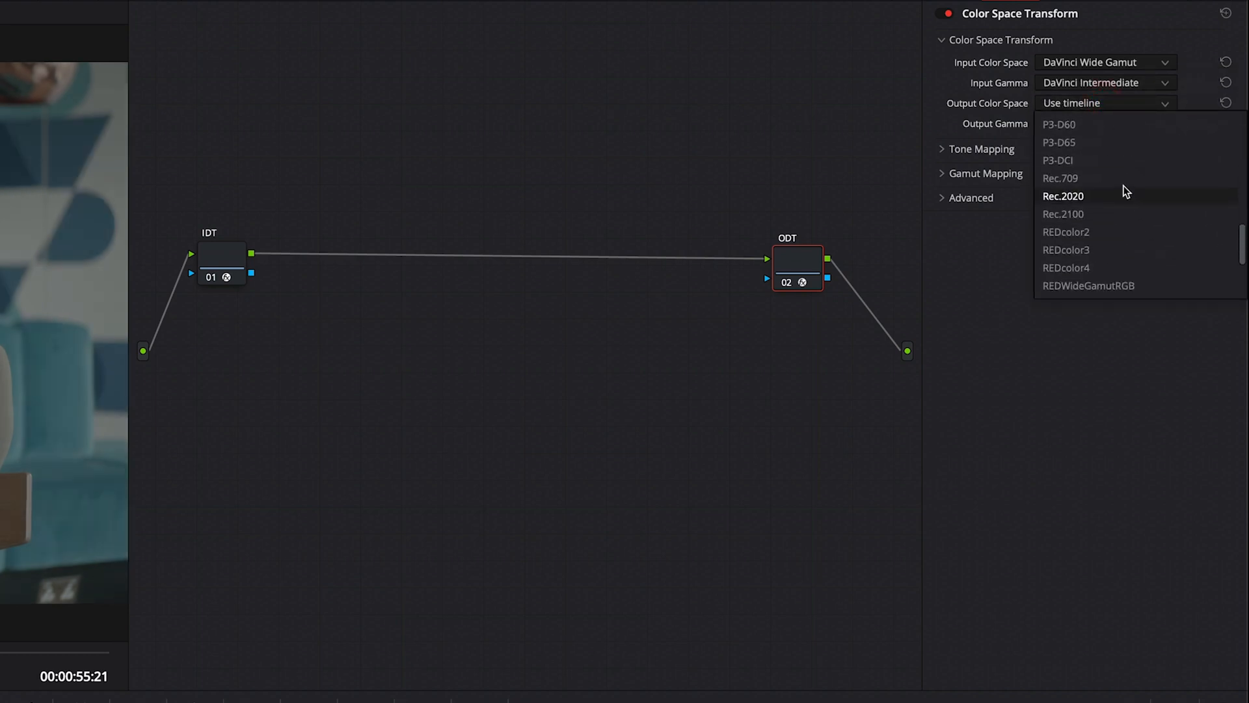
{"action": "left_click", "coordinate": [1127, 177]}
{"action": "left_click", "coordinate": [1099, 124]}
{"action": "scroll", "coordinate": [1155, 253], "scroll_direction": "down", "scroll_amount": 8}
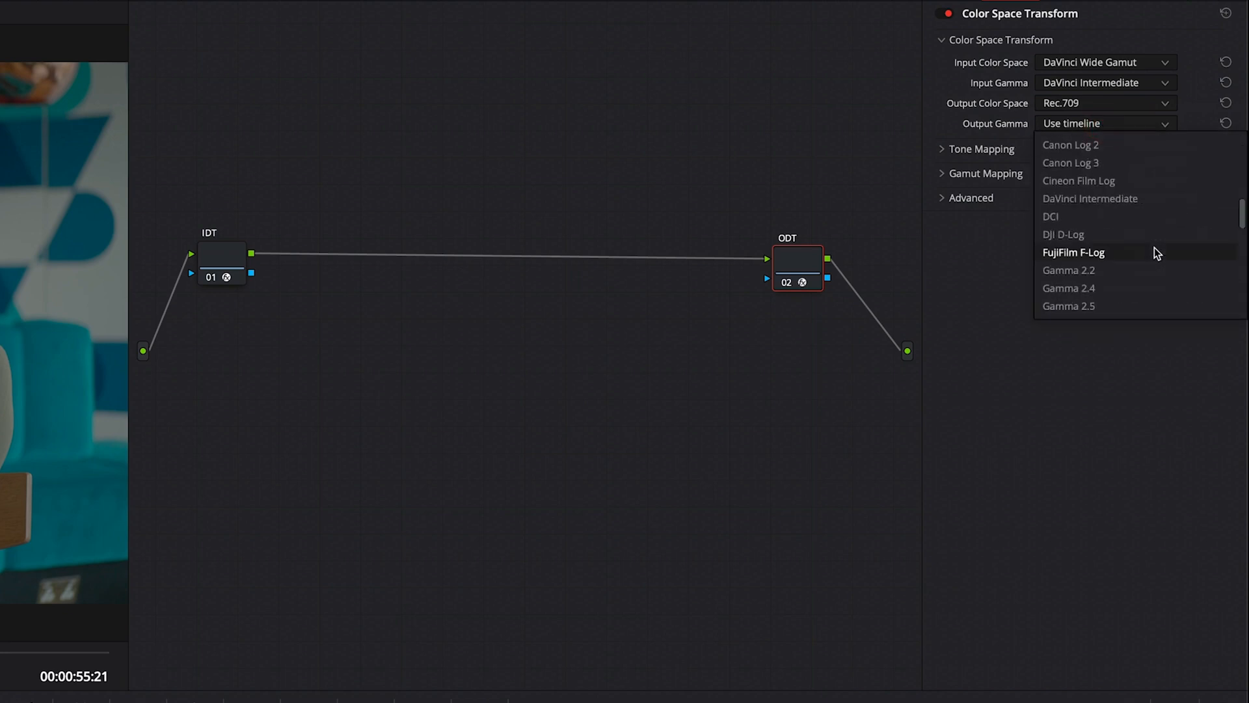
{"action": "left_click", "coordinate": [1080, 286]}
{"action": "left_click", "coordinate": [644, 200]}
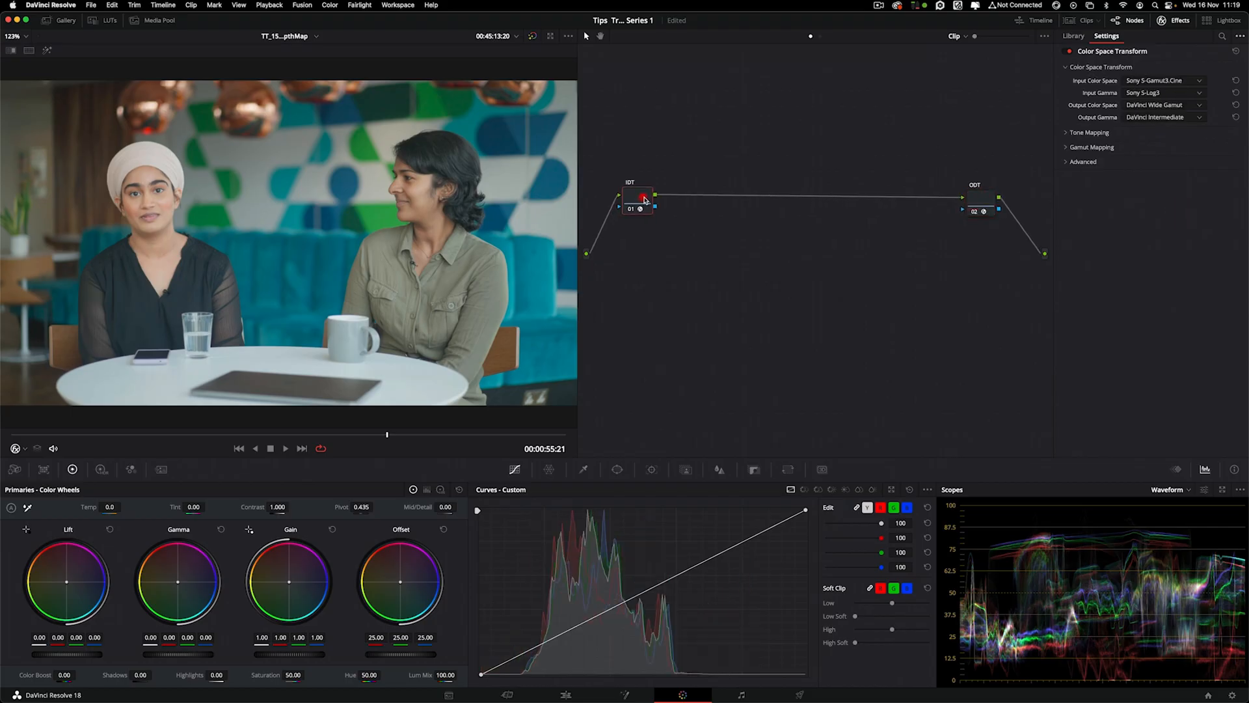
Grab a still of the current frame and delete that still from the gallery
{"action": "right_click", "coordinate": [333, 141]}
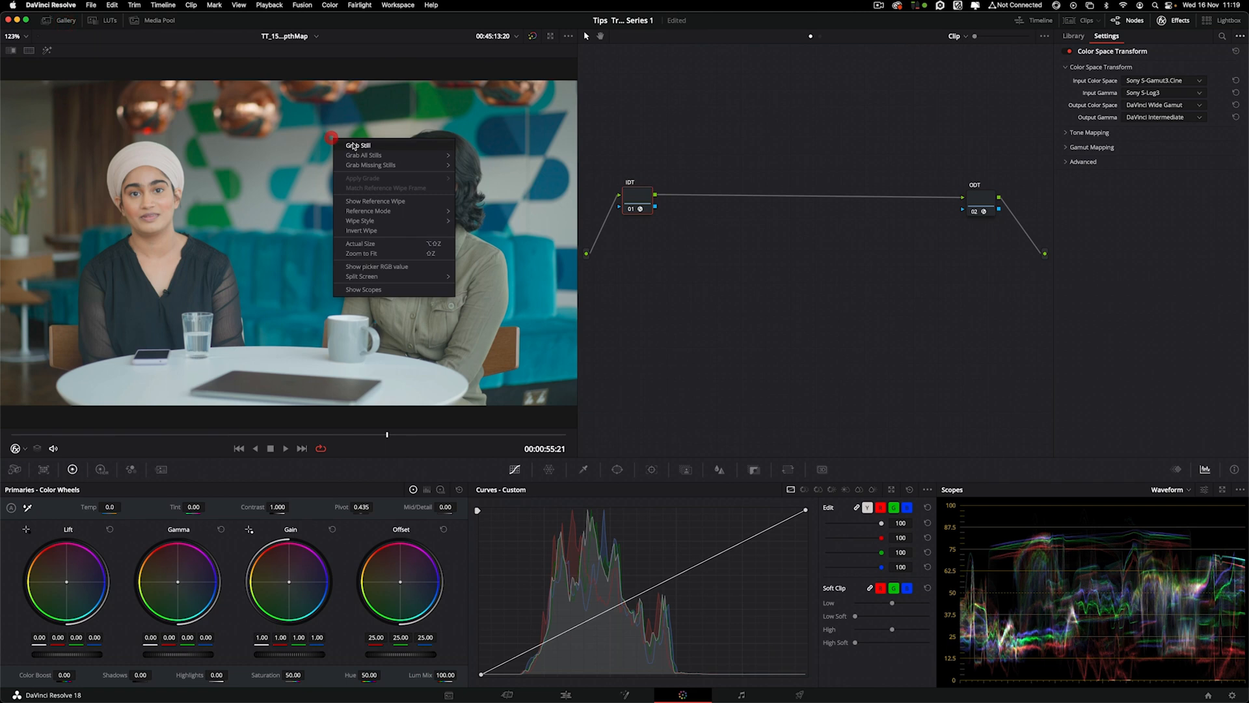
{"action": "left_click", "coordinate": [349, 145]}
{"action": "left_click", "coordinate": [64, 24]}
{"action": "right_click", "coordinate": [149, 63]}
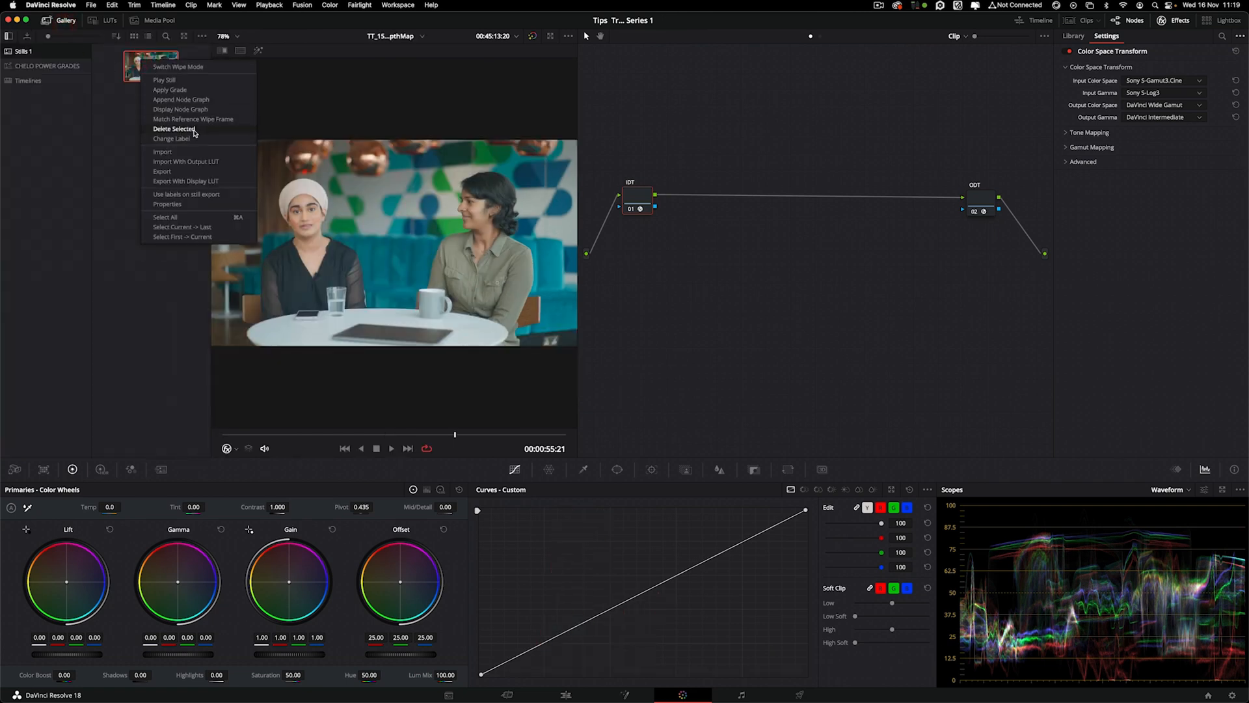
{"action": "left_click", "coordinate": [194, 138]}
{"action": "left_click", "coordinate": [63, 20]}
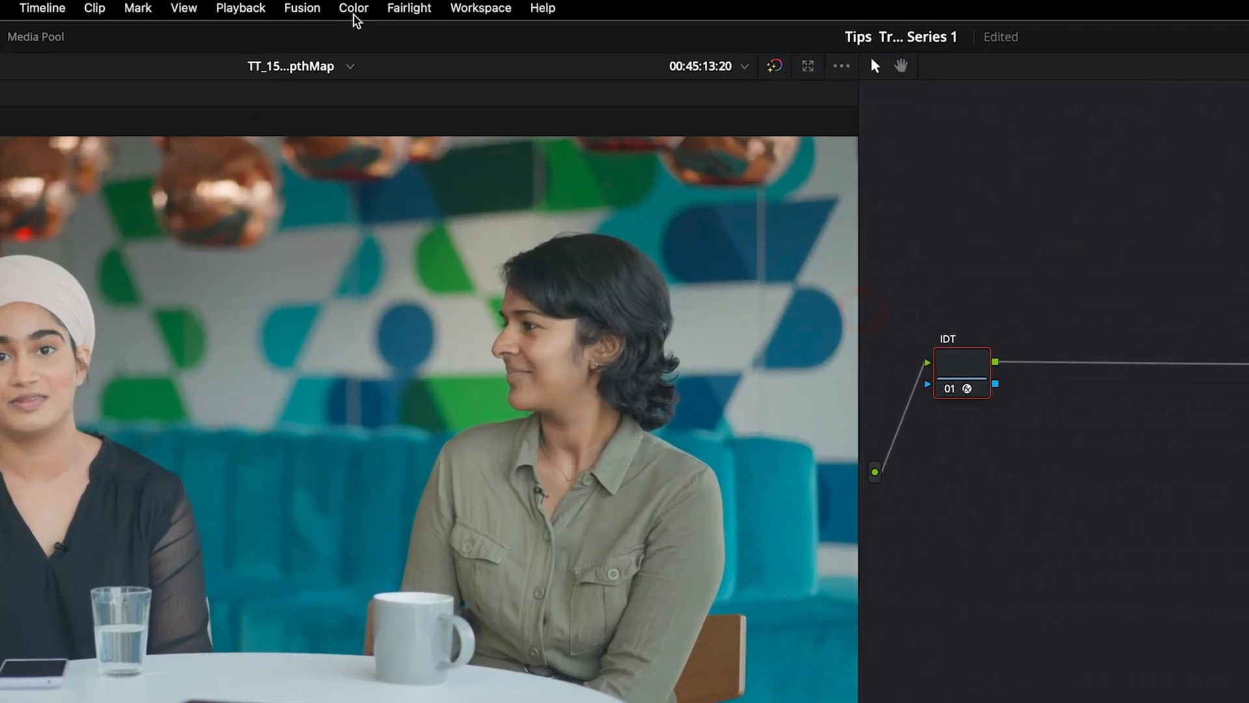
Add a new grade version to the current clip
{"action": "left_click", "coordinate": [329, 5]}
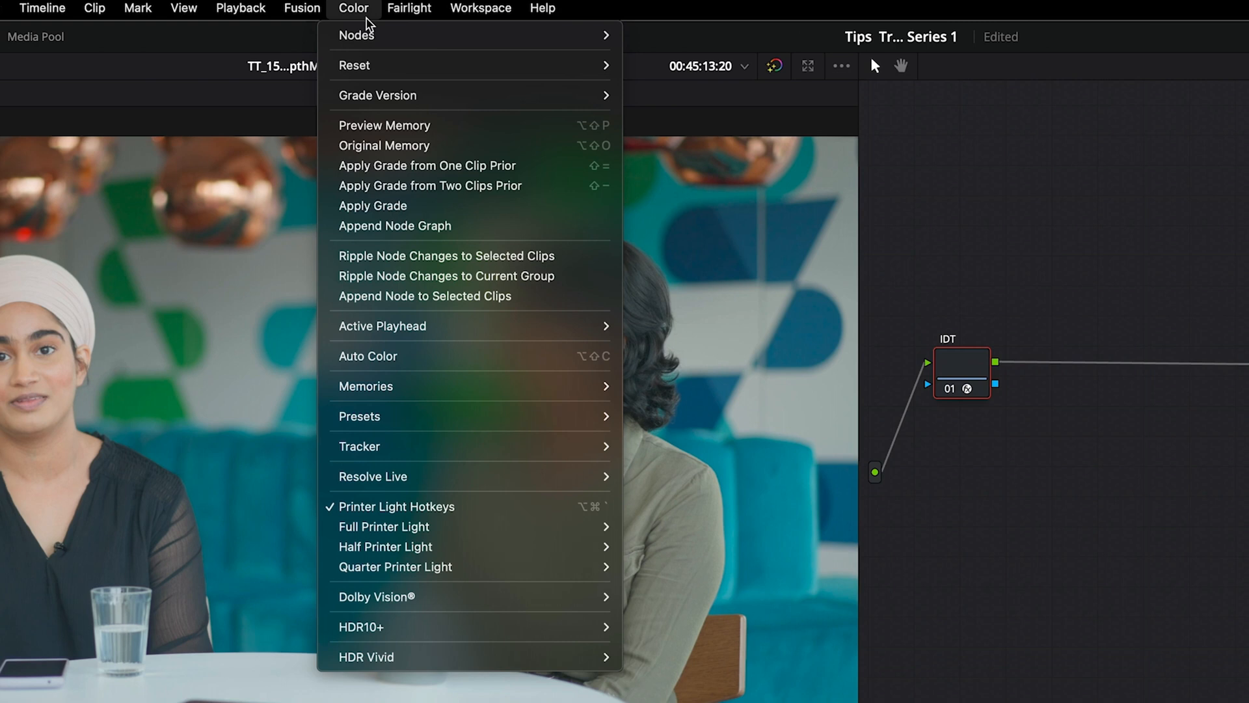
{"action": "mouse_move", "coordinate": [421, 98]}
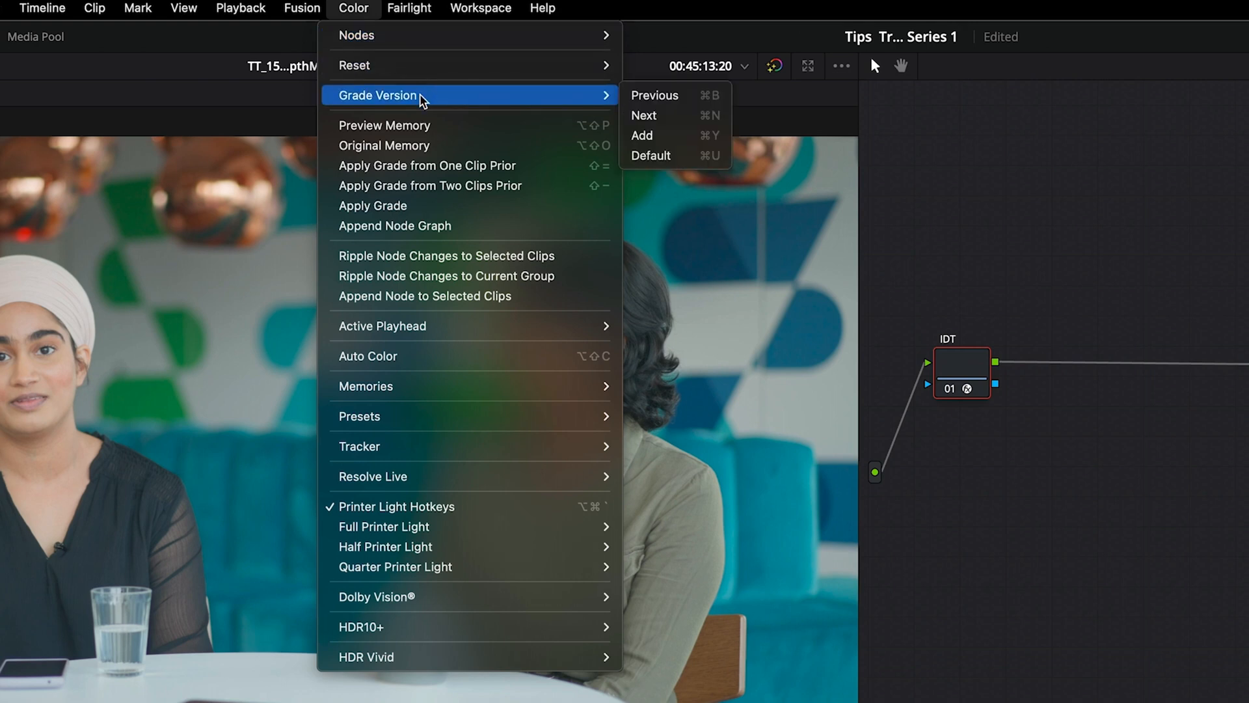
{"action": "left_click", "coordinate": [1210, 178]}
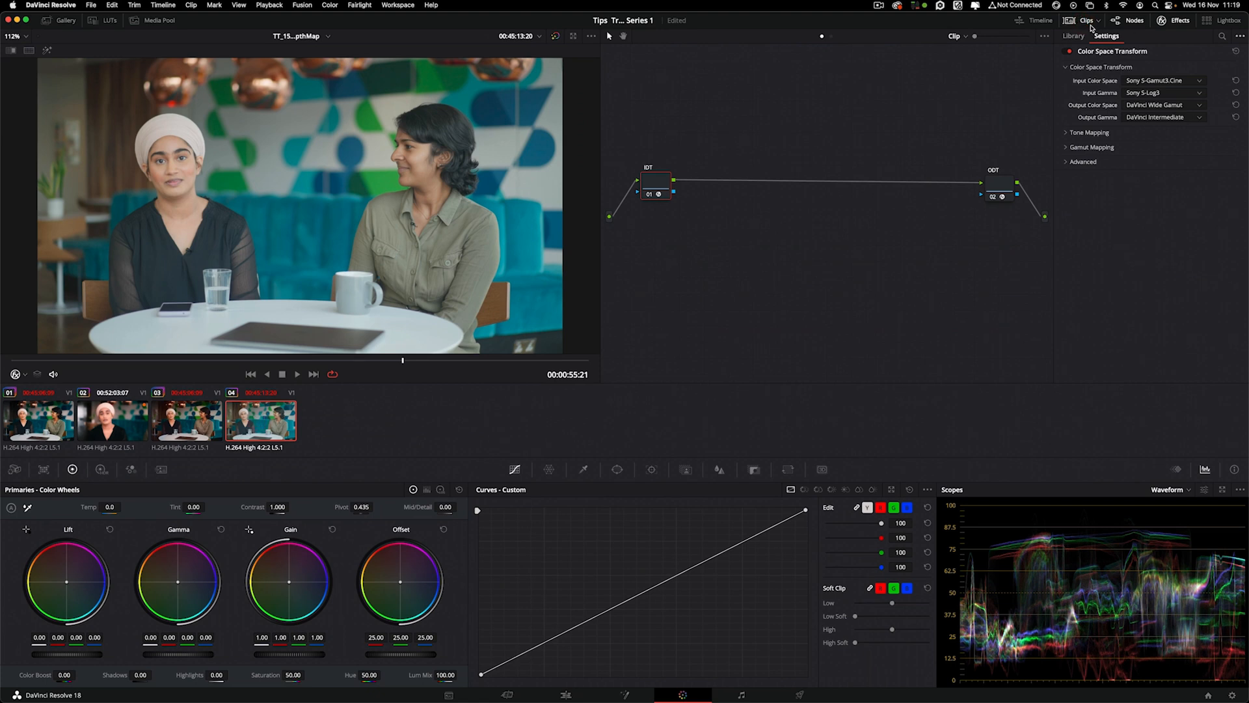
{"action": "left_click", "coordinate": [1079, 22]}
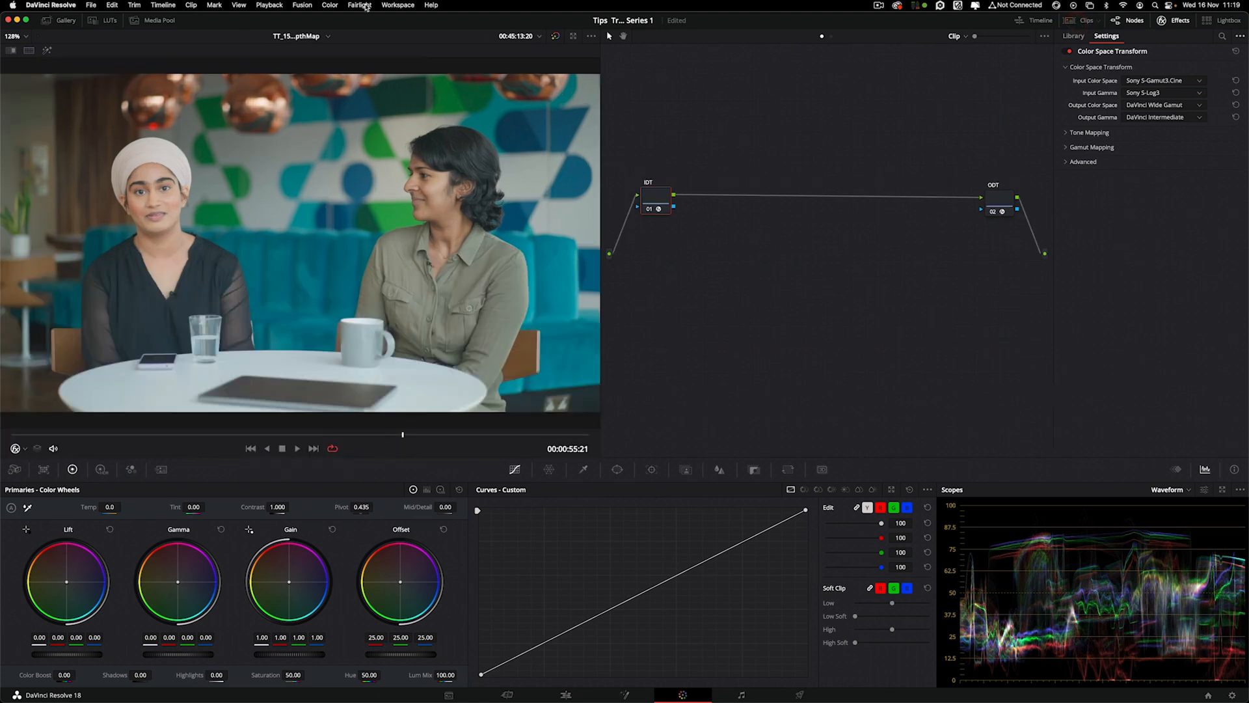
{"action": "left_click", "coordinate": [330, 5]}
{"action": "mouse_move", "coordinate": [359, 53]}
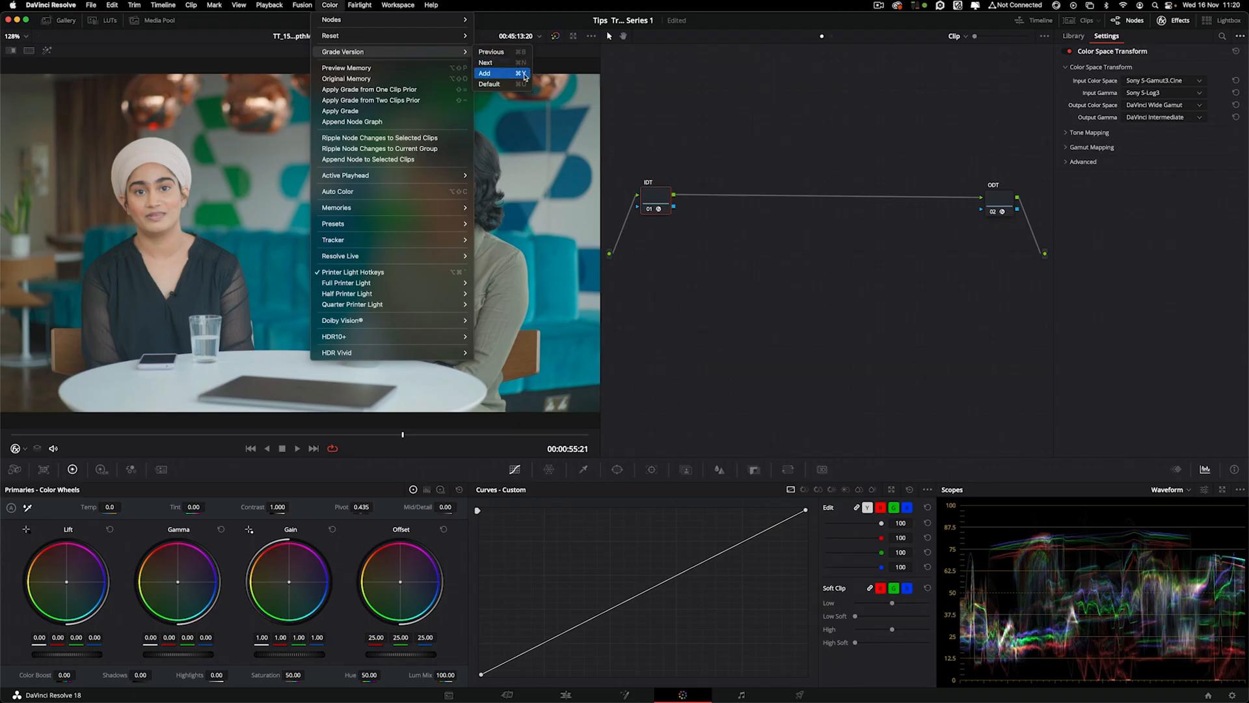
{"action": "left_click", "coordinate": [524, 76]}
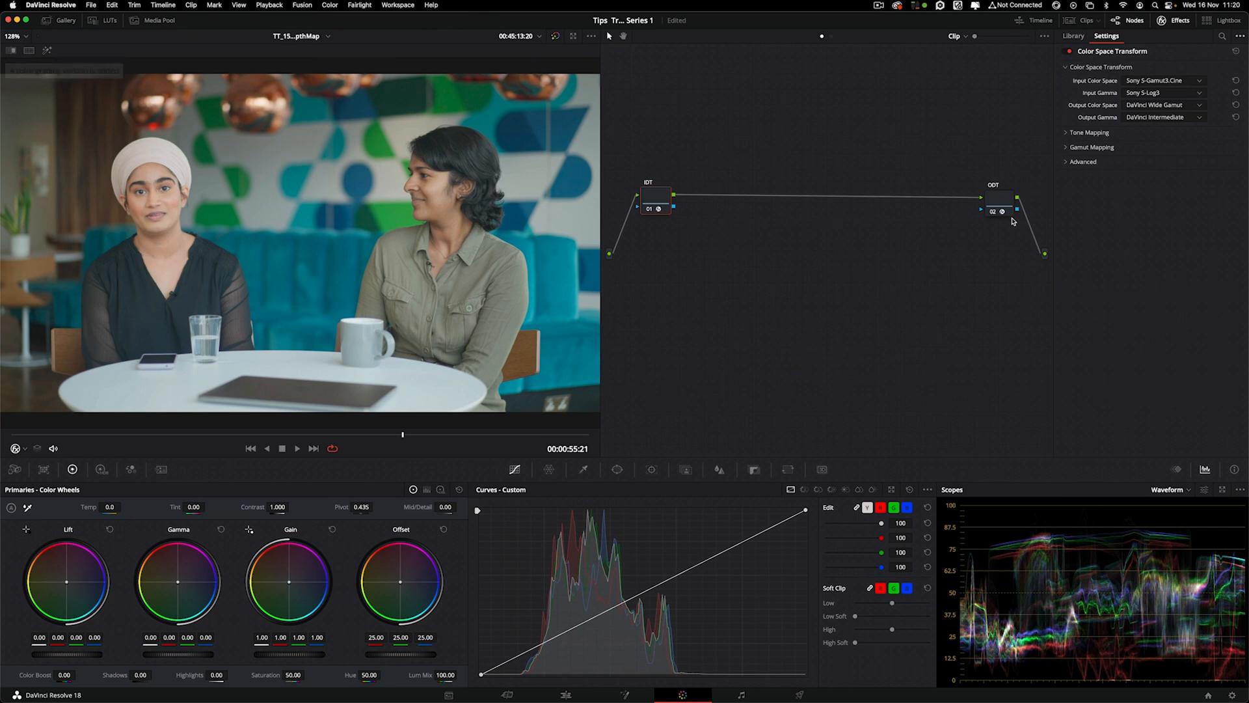
Delete the IDT and ODT nodes from the new grade version and add a single serial node
{"action": "left_click_drag", "start_coordinate": [1016, 179], "coordinate": [657, 208]}
{"action": "key", "text": "BackSpace"}
{"action": "key", "text": "alt+BackSpace"}
{"action": "key", "text": "alt+s"}
Apply the Color Space Transform effect to the new node and label it CST
{"action": "left_click_drag", "start_coordinate": [1121, 277], "coordinate": [784, 225]}
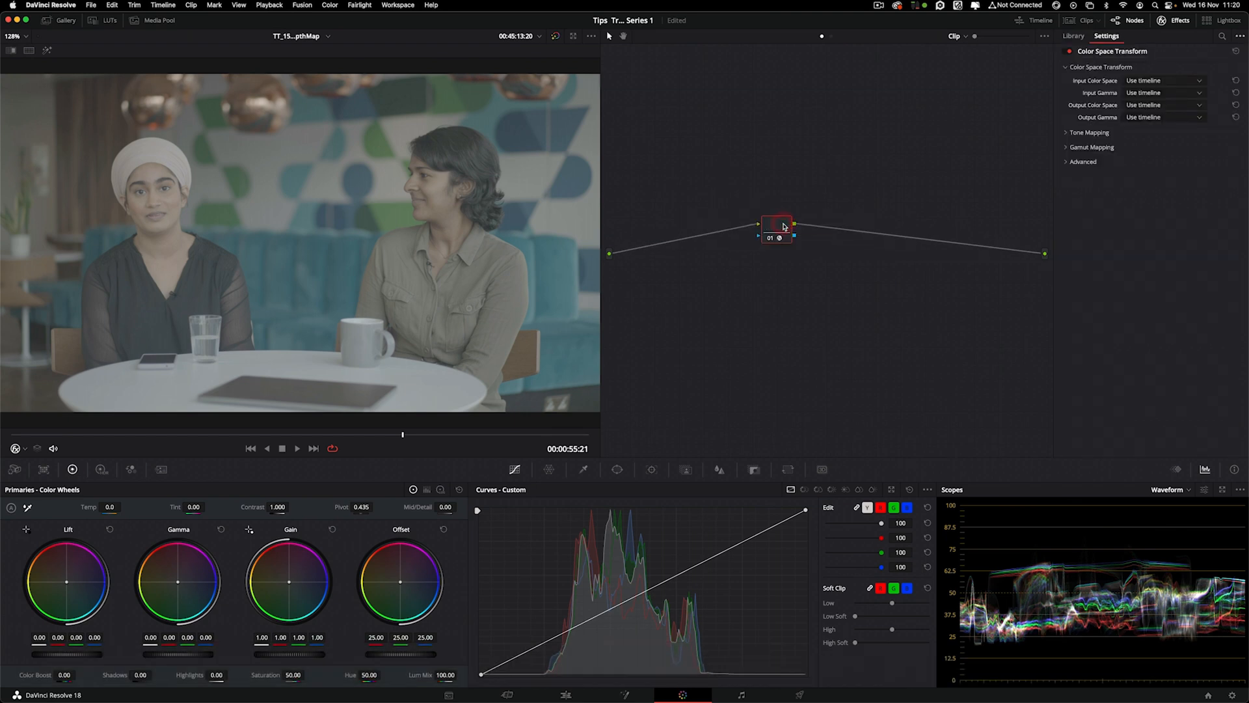
{"action": "type", "text": "eCST"}
{"action": "key", "text": "Return"}
Set the CST node's input color space to Sony S-Gamut3.Cine and its input gamma to Sony S-Log3
{"action": "left_click", "coordinate": [1156, 81]}
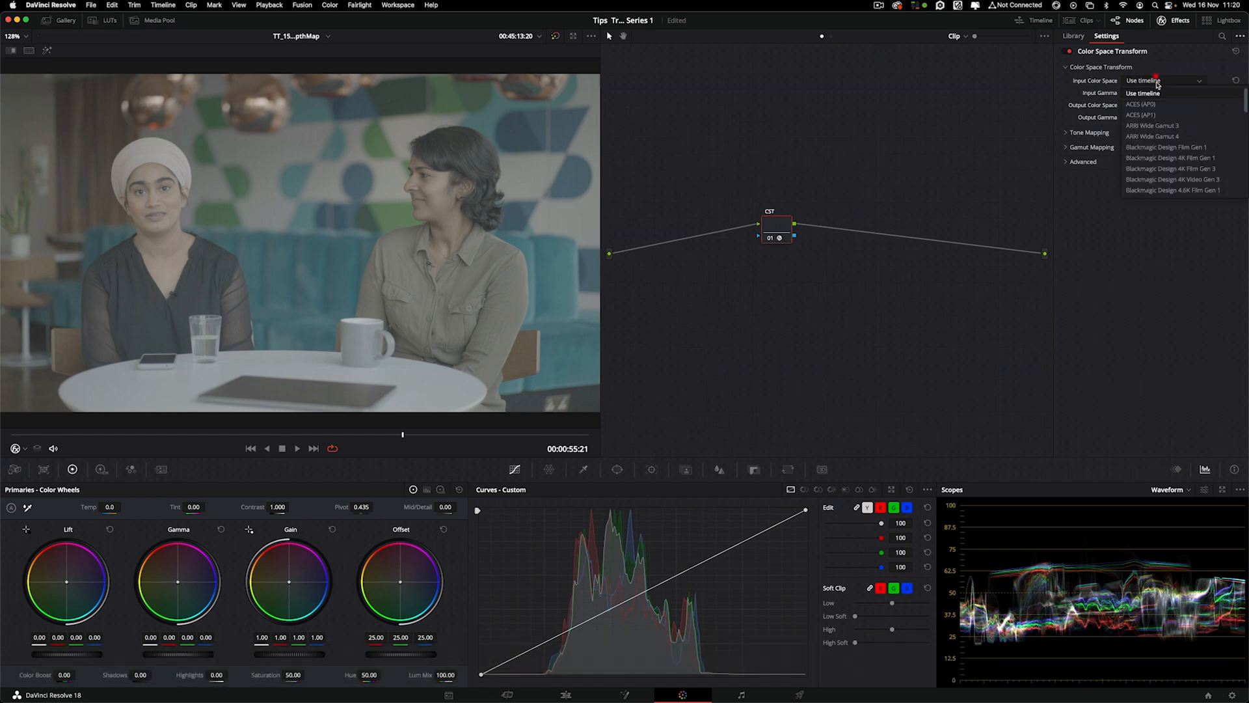
{"action": "scroll", "coordinate": [1169, 158], "scroll_direction": "down", "scroll_amount": 5}
{"action": "scroll", "coordinate": [1171, 156], "scroll_direction": "down", "scroll_amount": 5}
{"action": "left_click", "coordinate": [1164, 190]}
{"action": "left_click", "coordinate": [1163, 93]}
{"action": "scroll", "coordinate": [1162, 147], "scroll_direction": "down", "scroll_amount": 6}
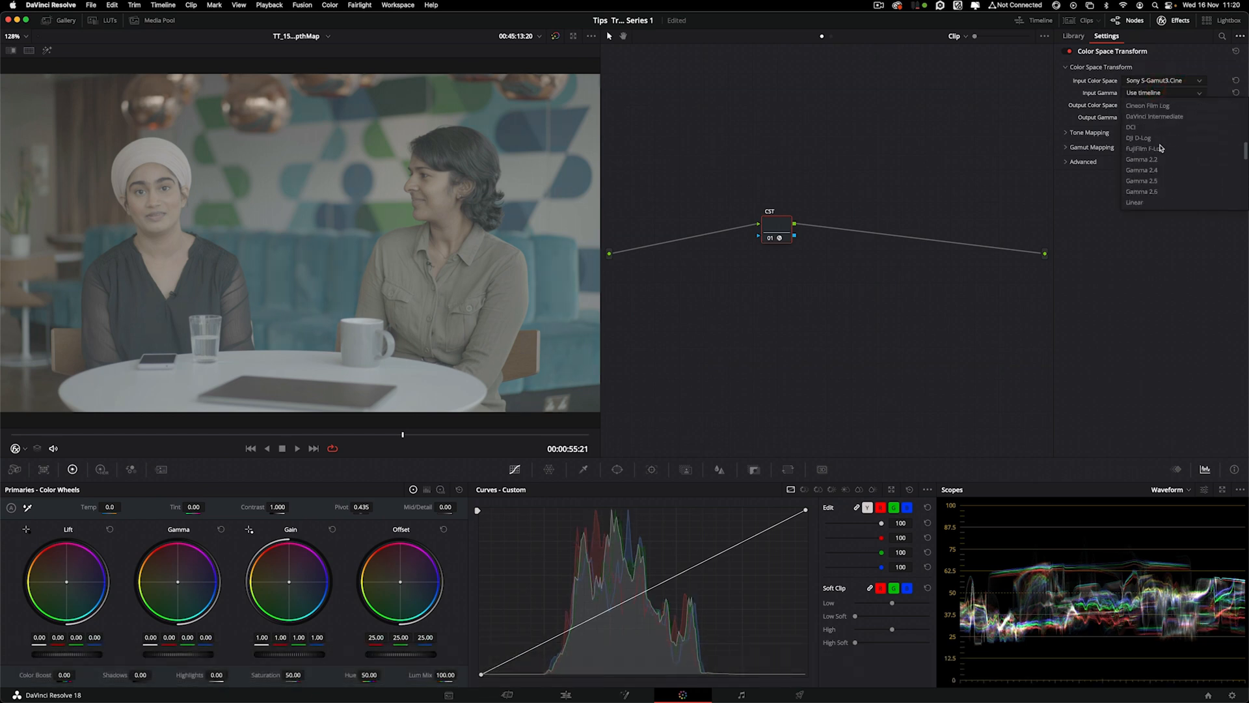
{"action": "scroll", "coordinate": [1161, 148], "scroll_direction": "down", "scroll_amount": 3}
{"action": "left_click", "coordinate": [1164, 181]}
Set the CST node's output color space to Rec.709 and output gamma to Gamma 2.4, and nudge the node slightly
{"action": "left_click", "coordinate": [1150, 105]}
{"action": "scroll", "coordinate": [1153, 139], "scroll_direction": "down", "scroll_amount": 10}
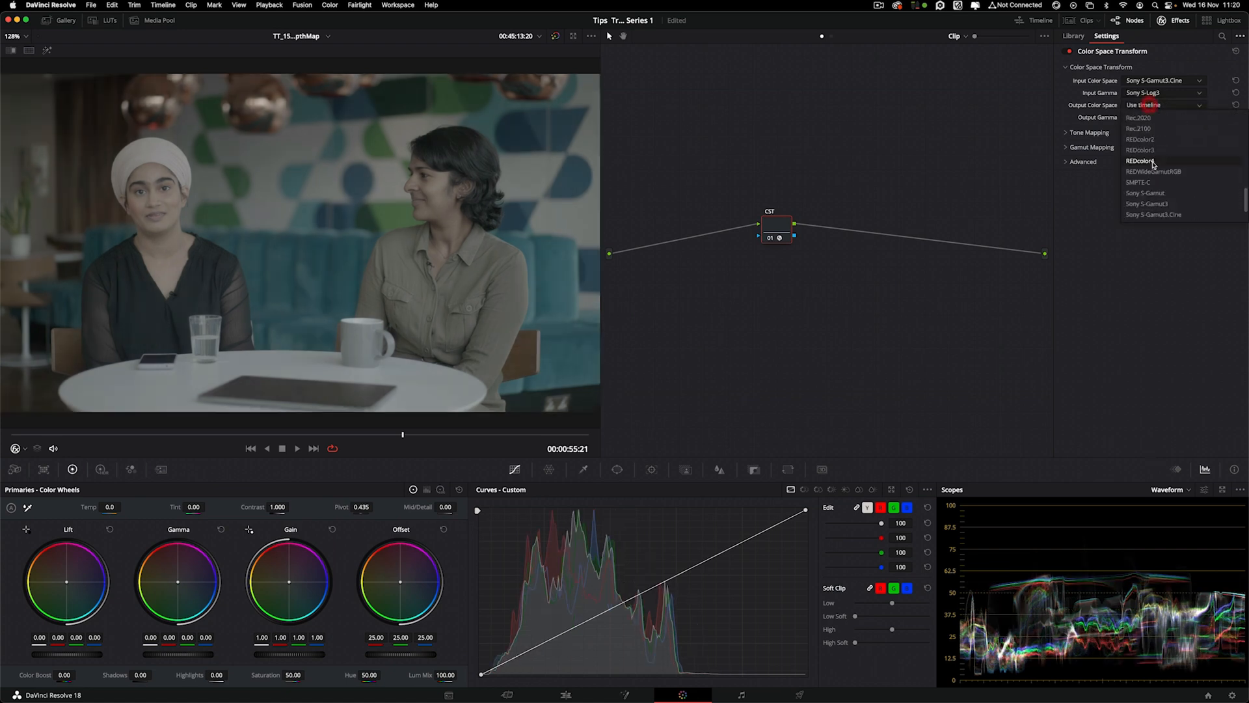
{"action": "left_click", "coordinate": [1149, 139]}
{"action": "left_click", "coordinate": [1150, 118]}
{"action": "scroll", "coordinate": [1164, 183], "scroll_direction": "down", "scroll_amount": 5}
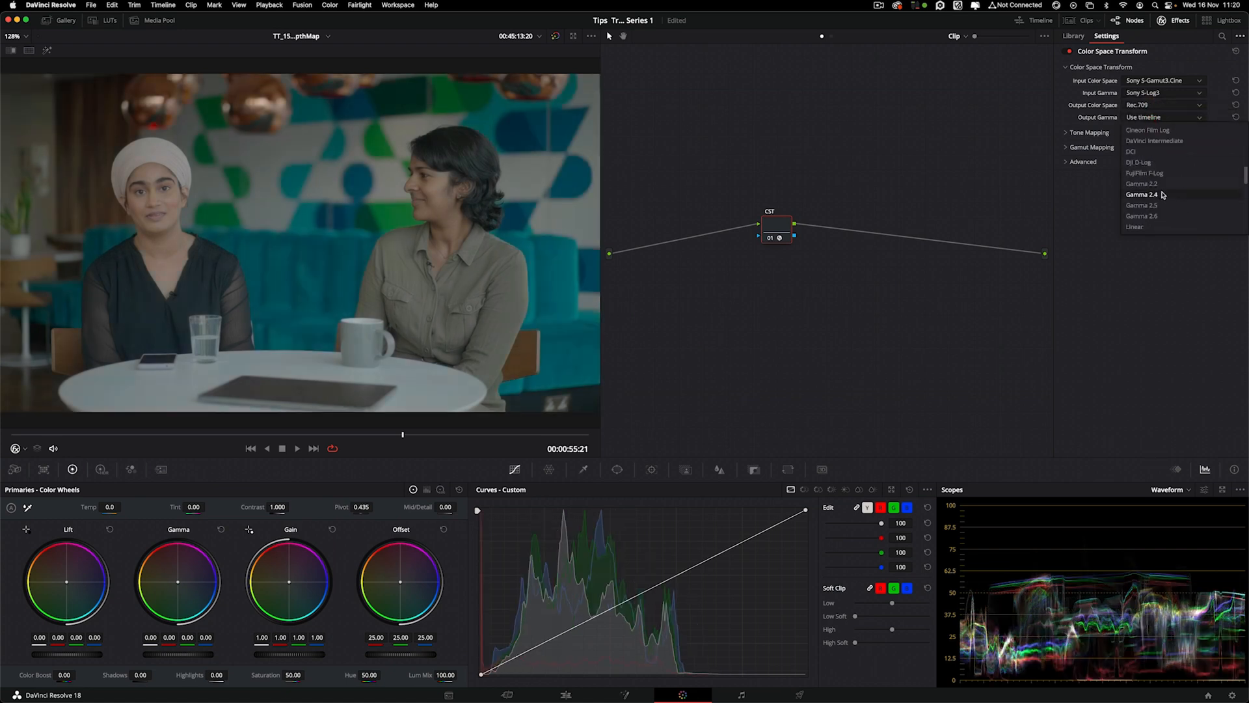
{"action": "left_click", "coordinate": [1162, 194]}
{"action": "left_click_drag", "start_coordinate": [770, 228], "coordinate": [778, 231]}
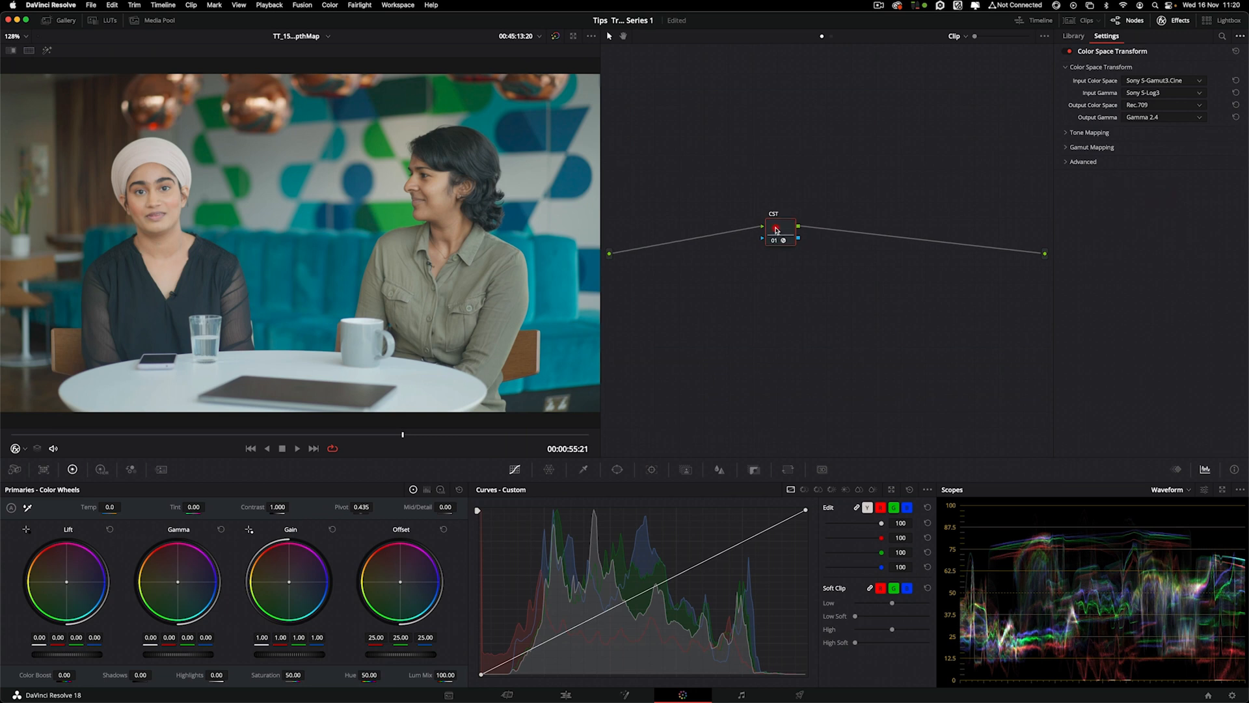
Switch repeatedly between Version 1 and Version 2 to compare the IDT/ODT grade with the single CST grade
{"action": "key", "text": "super+n"}
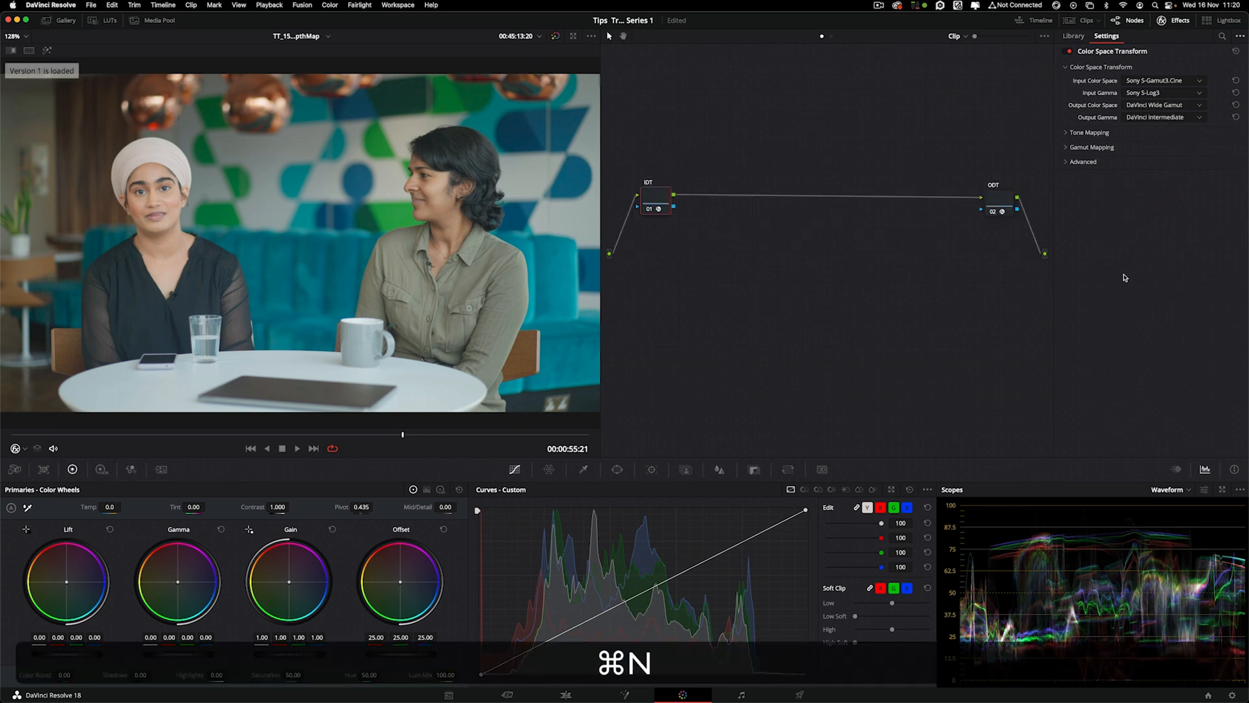
{"action": "key", "text": "super+n"}
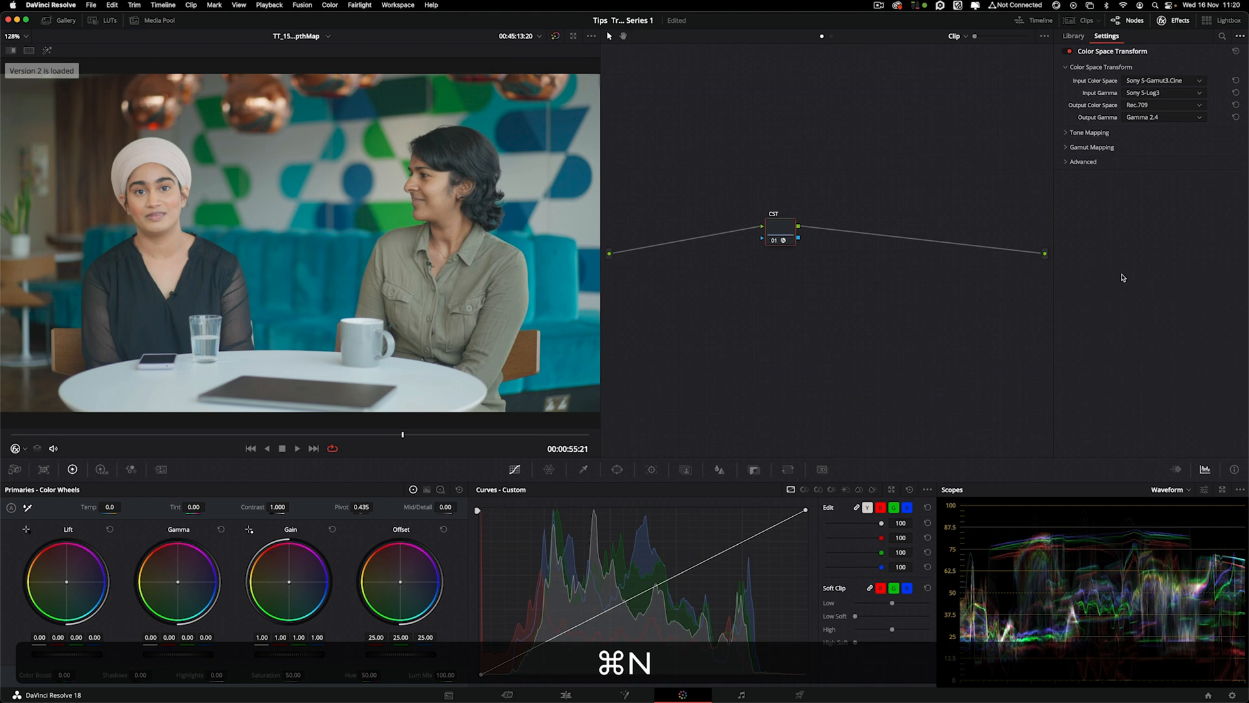
{"action": "key", "text": "super+n"}
{"action": "key", "text": "super+n"}
{"action": "key", "text": "super+n"}
{"action": "key", "text": "super+n"}
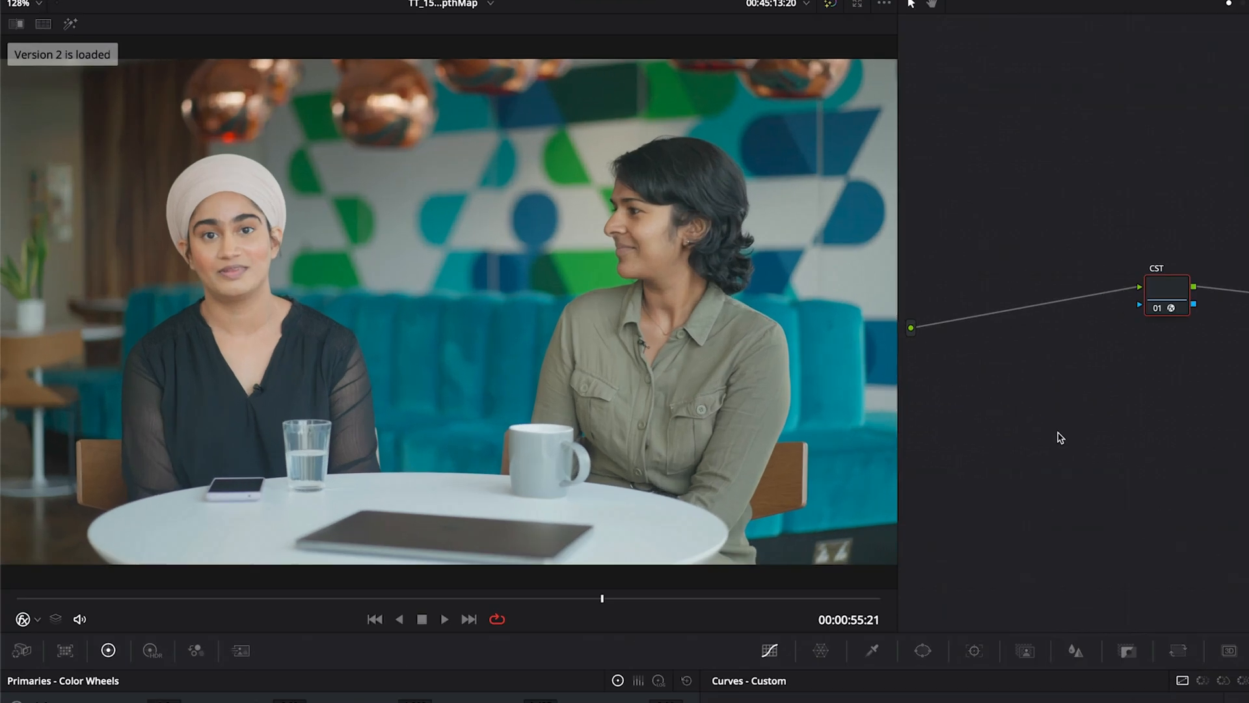
{"action": "key", "text": "super+n"}
{"action": "key", "text": "super+n"}
{"action": "key", "text": "super+n"}
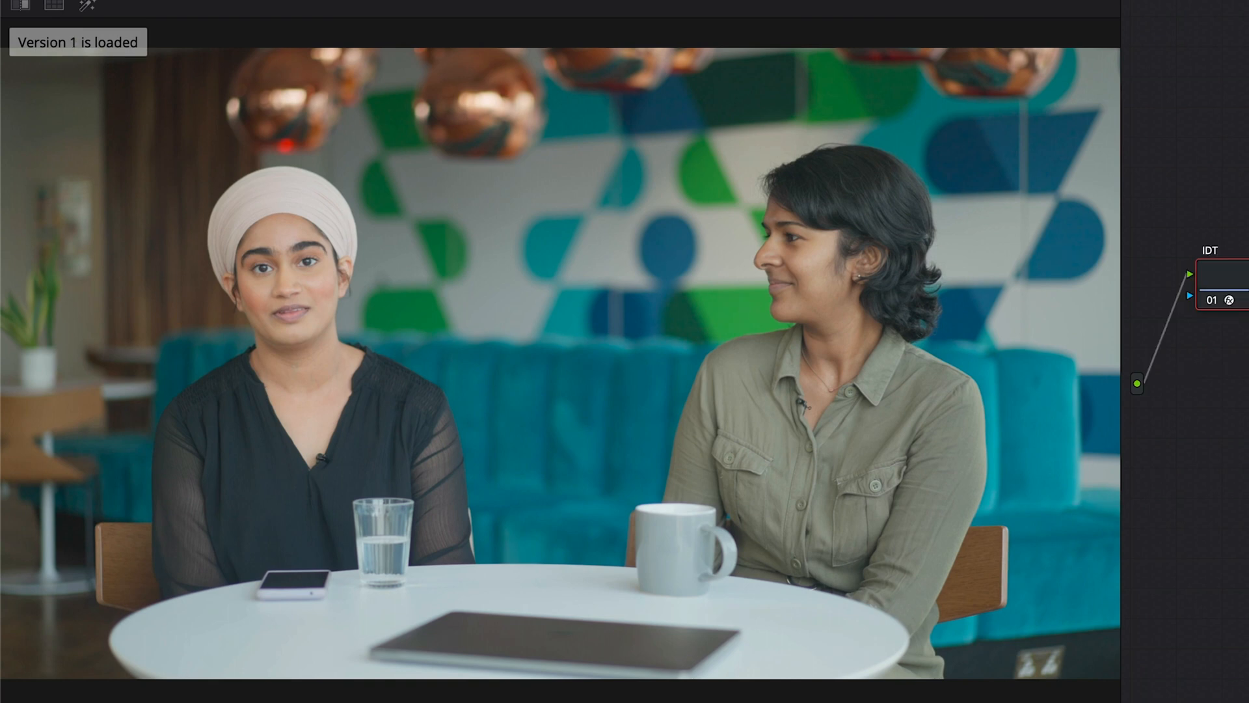
{"action": "key", "text": "super+n"}
{"action": "key", "text": "super+n"}
{"action": "key", "text": "super+n"}
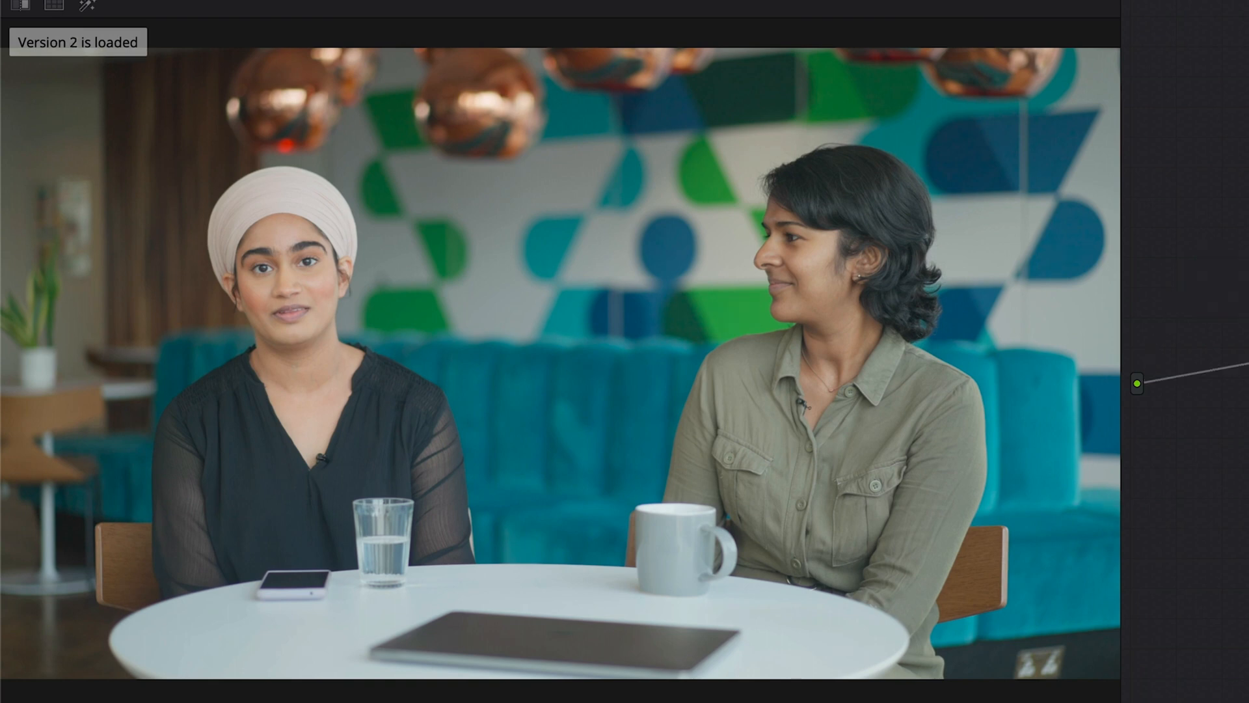
{"action": "key", "text": "super+n"}
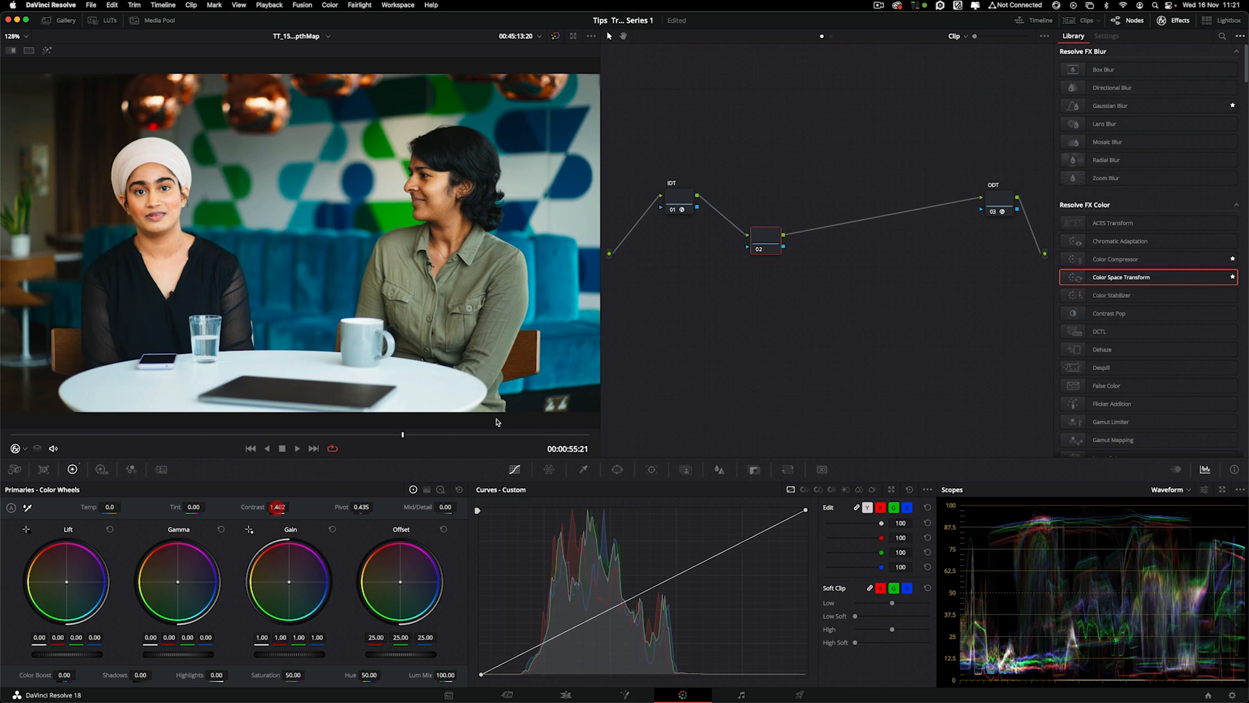
Load Version 2, add a serial node before the CST node, and push its Offset toward blue, about 20.34, 24.96, 37.36
{"action": "key", "text": "super+n"}
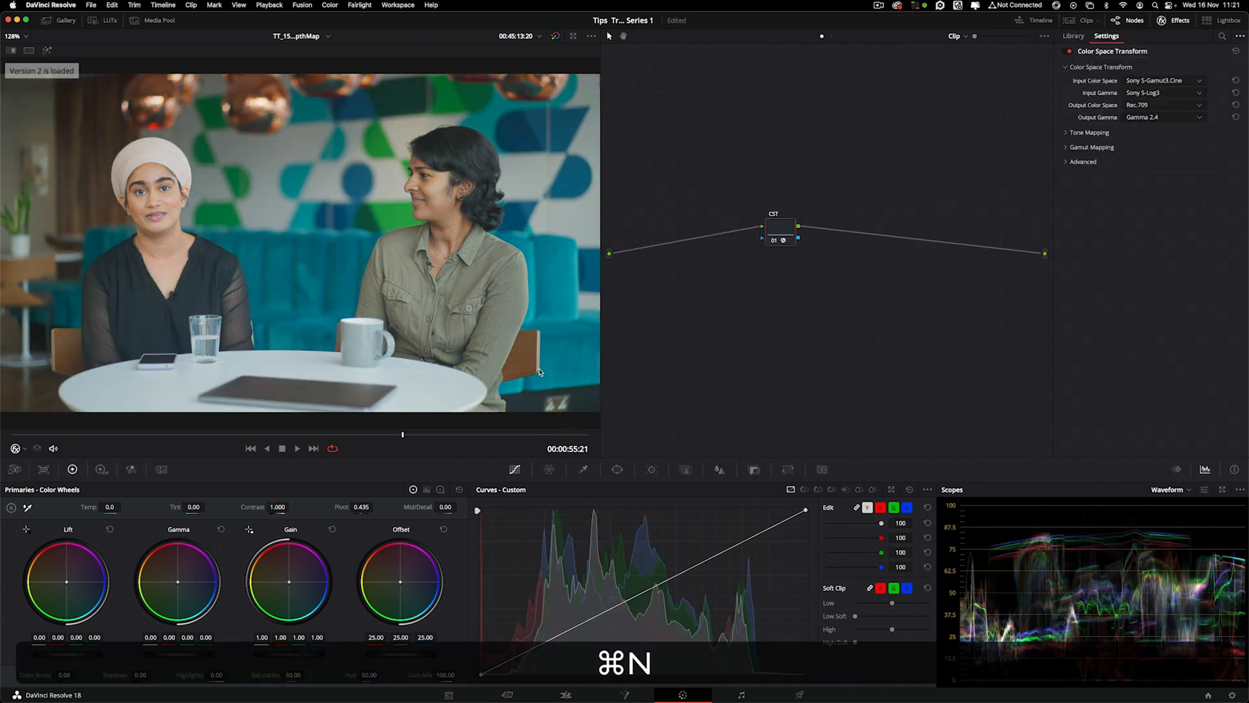
{"action": "key", "text": "shift+s"}
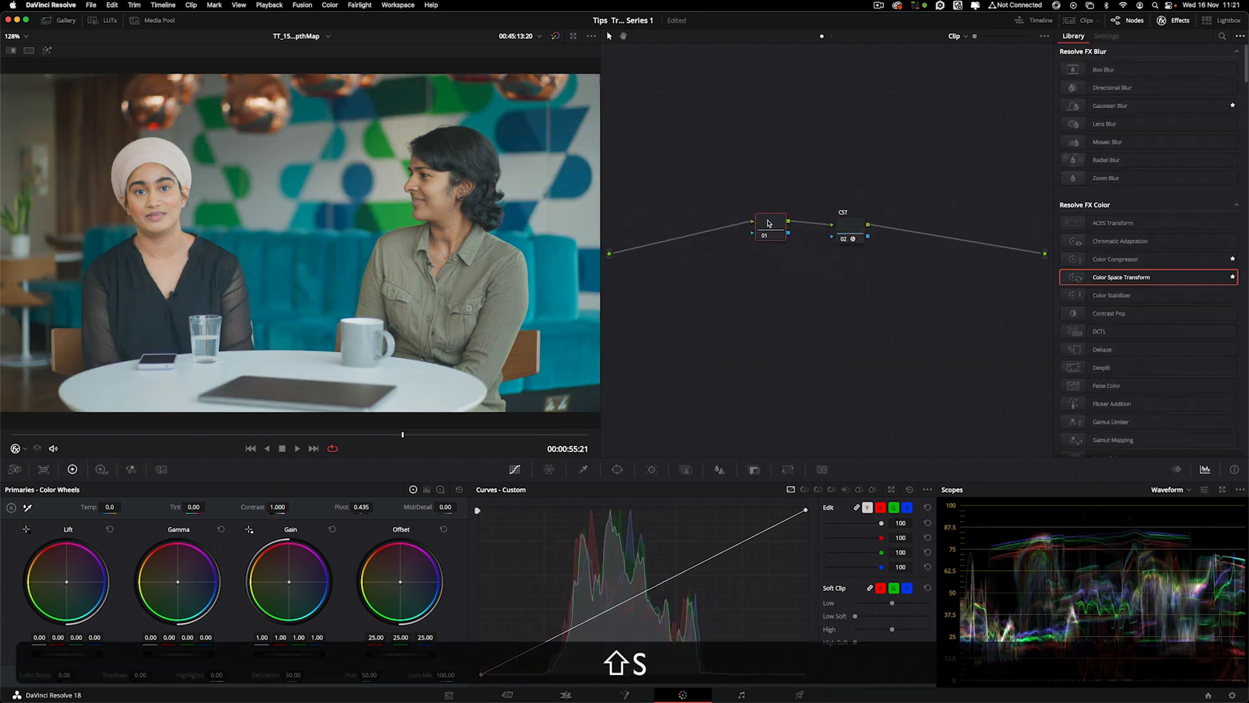
{"action": "left_click_drag", "start_coordinate": [401, 582], "coordinate": [408, 585]}
{"action": "left_click_drag", "start_coordinate": [773, 226], "coordinate": [765, 231]}
Add a third grade version and, on its first node, reset the Offset color, set Saturation to 0 and lower the Offset to 16.55
{"action": "key", "text": "super+y"}
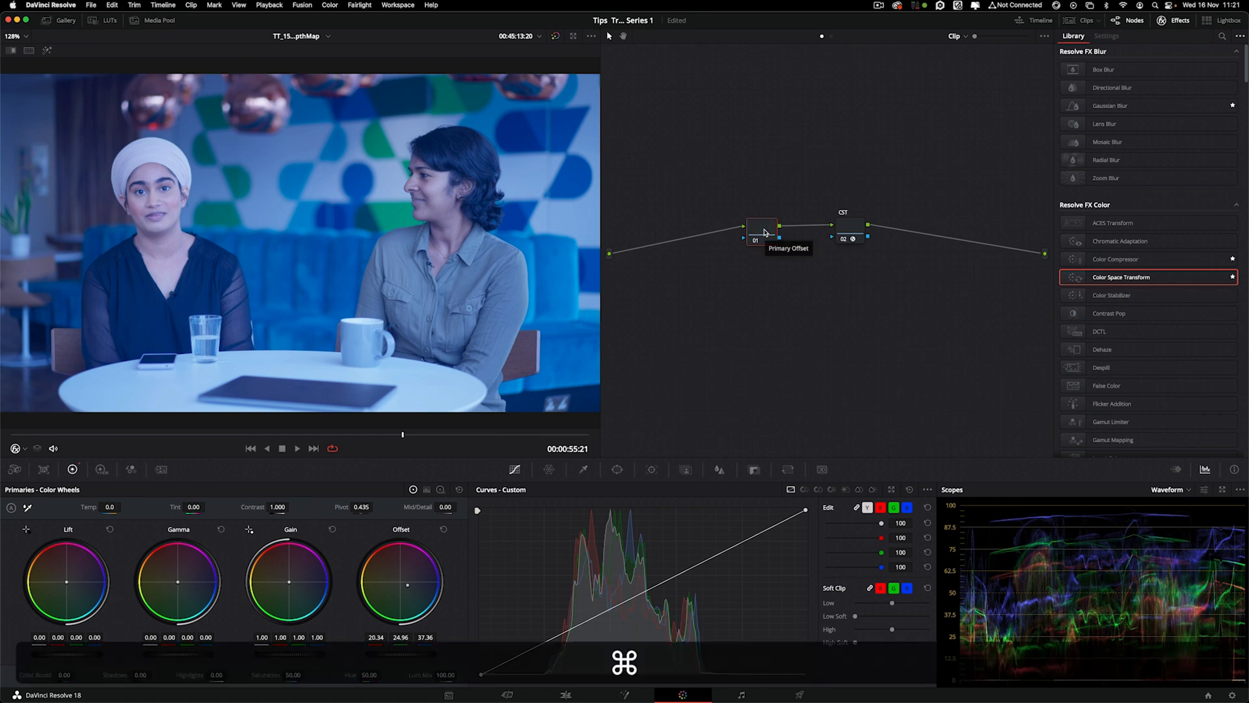
{"action": "left_click", "coordinate": [764, 231]}
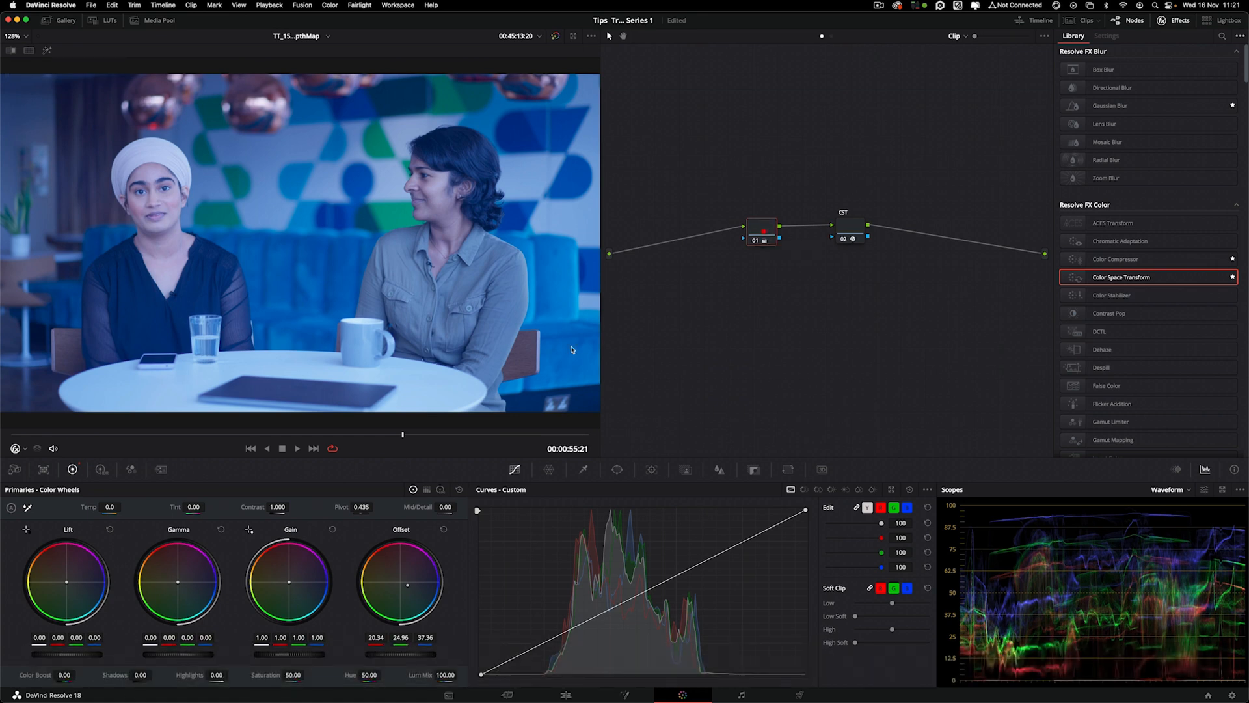
{"action": "double_click", "coordinate": [404, 590]}
{"action": "left_click_drag", "start_coordinate": [294, 674], "coordinate": [247, 674]}
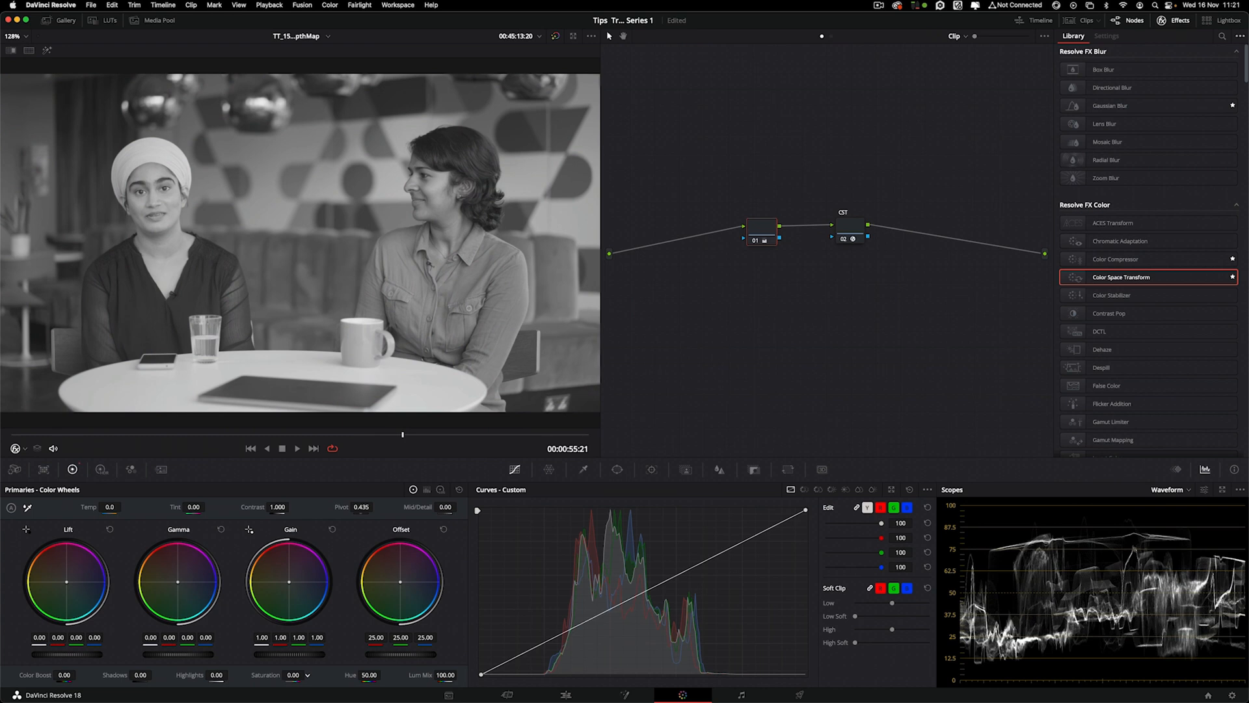
{"action": "left_click_drag", "start_coordinate": [435, 654], "coordinate": [409, 655]}
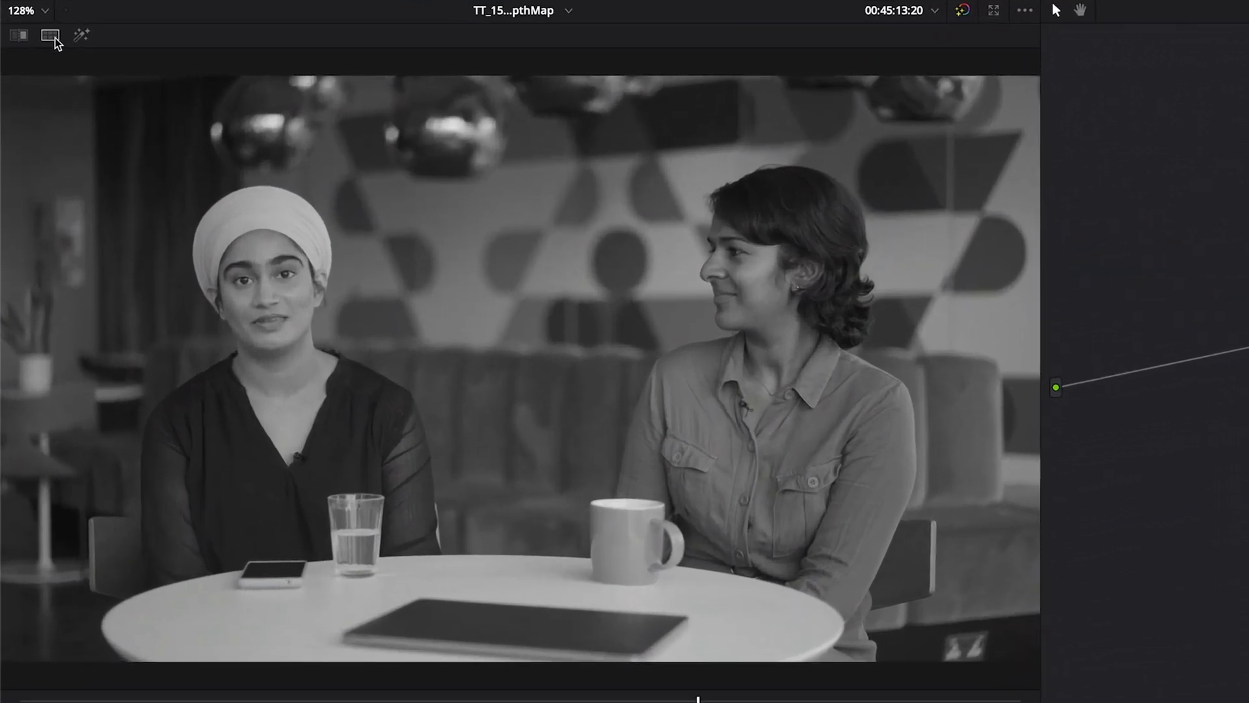
Turn on the split-screen view to compare all of the clip's grade versions
{"action": "left_click", "coordinate": [52, 40]}
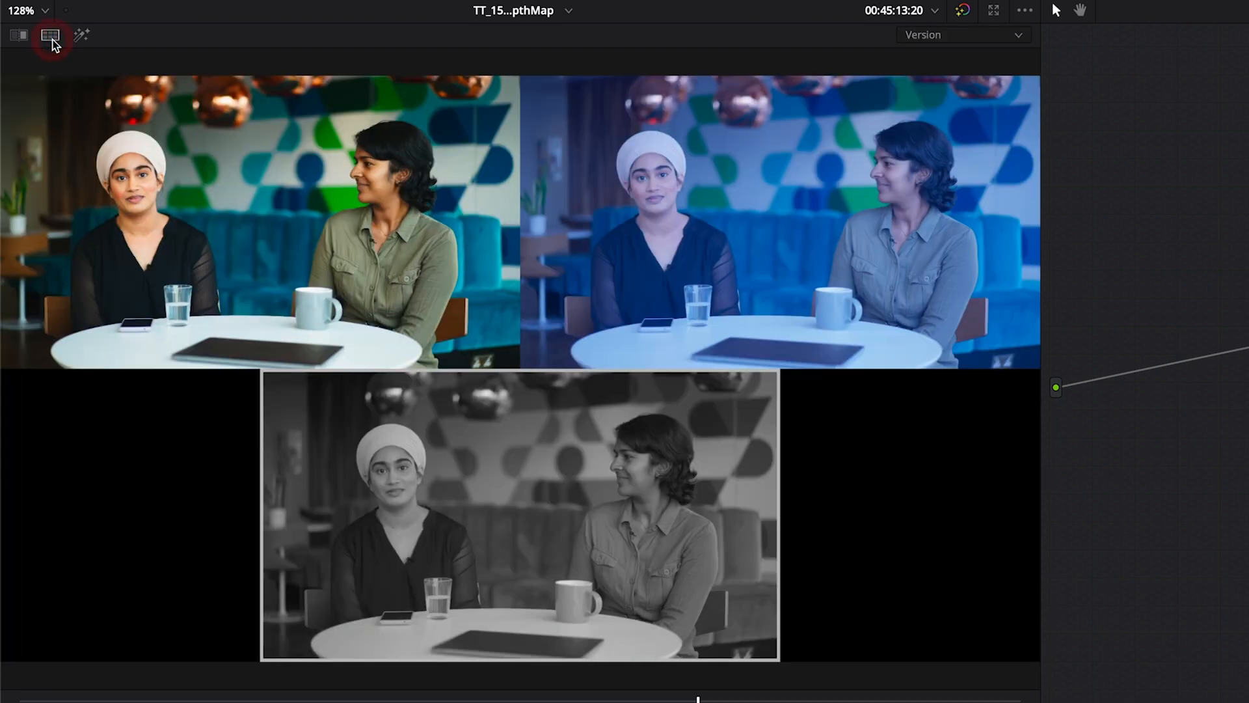
{"action": "left_click", "coordinate": [813, 286]}
{"action": "left_click", "coordinate": [632, 540]}
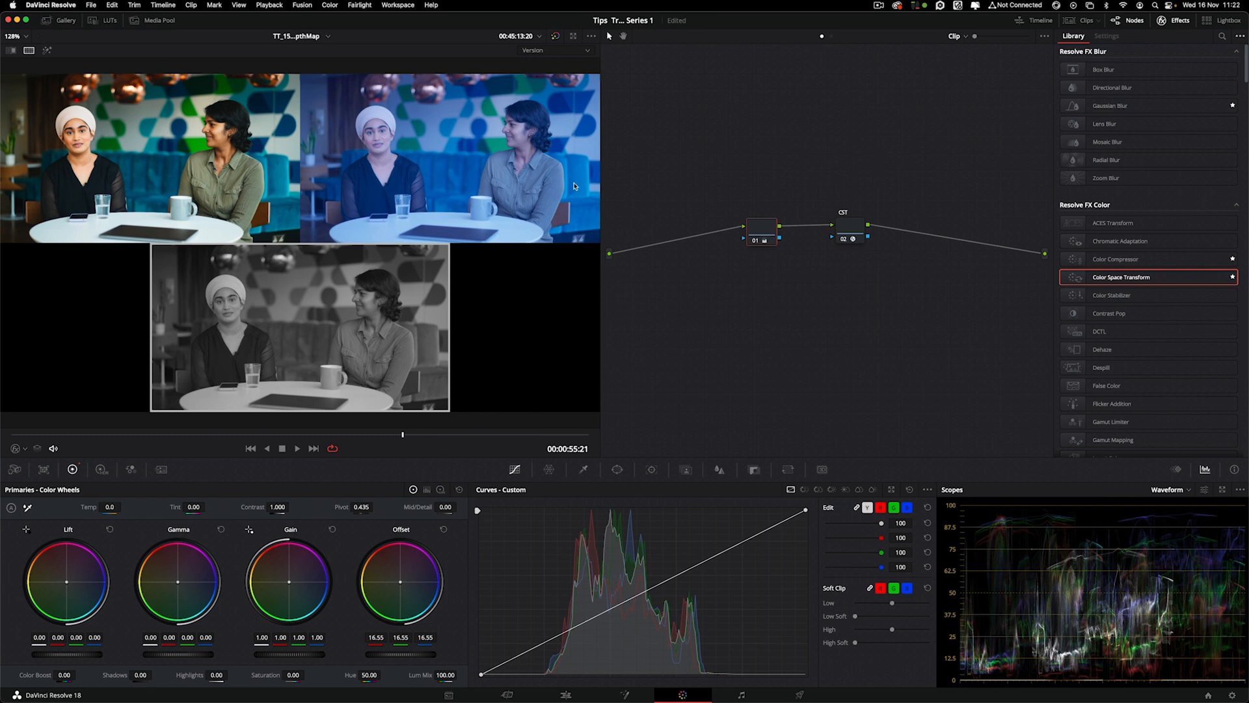
Play the split-screen version comparison full screen, then return to the normal viewer layout
{"action": "key", "text": "shift+f"}
{"action": "key", "text": "shift+super+f"}
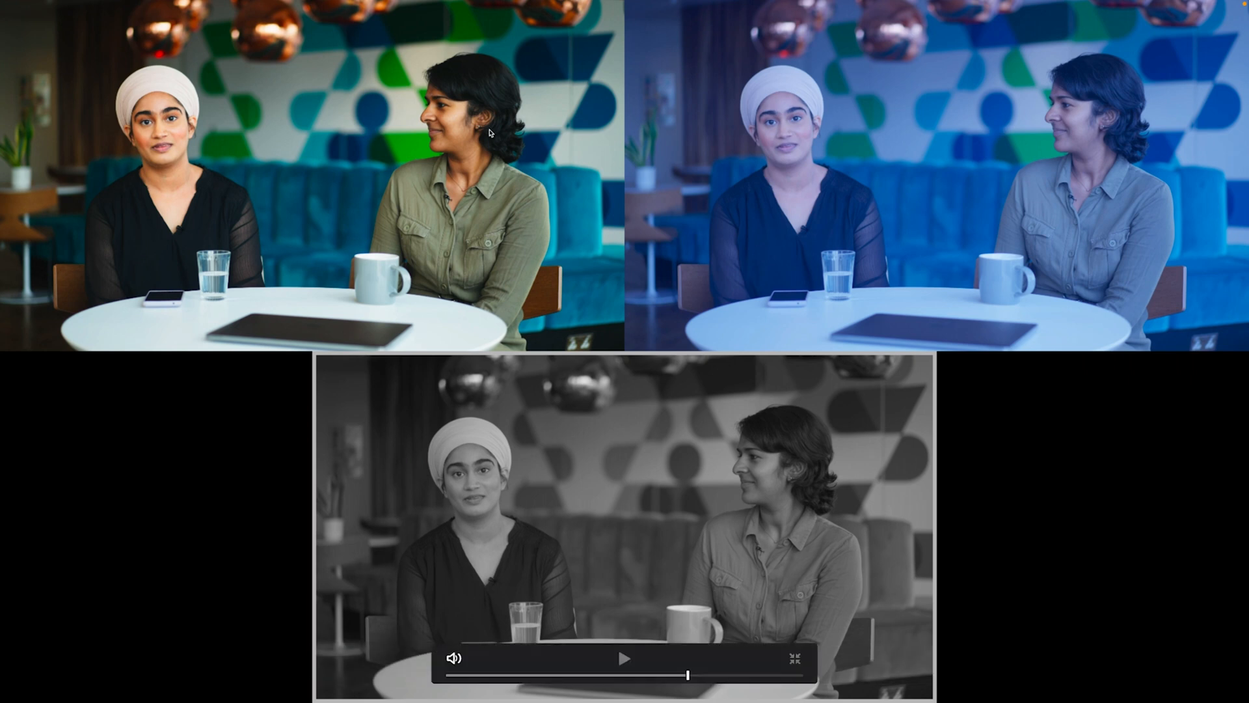
{"action": "key", "text": "space"}
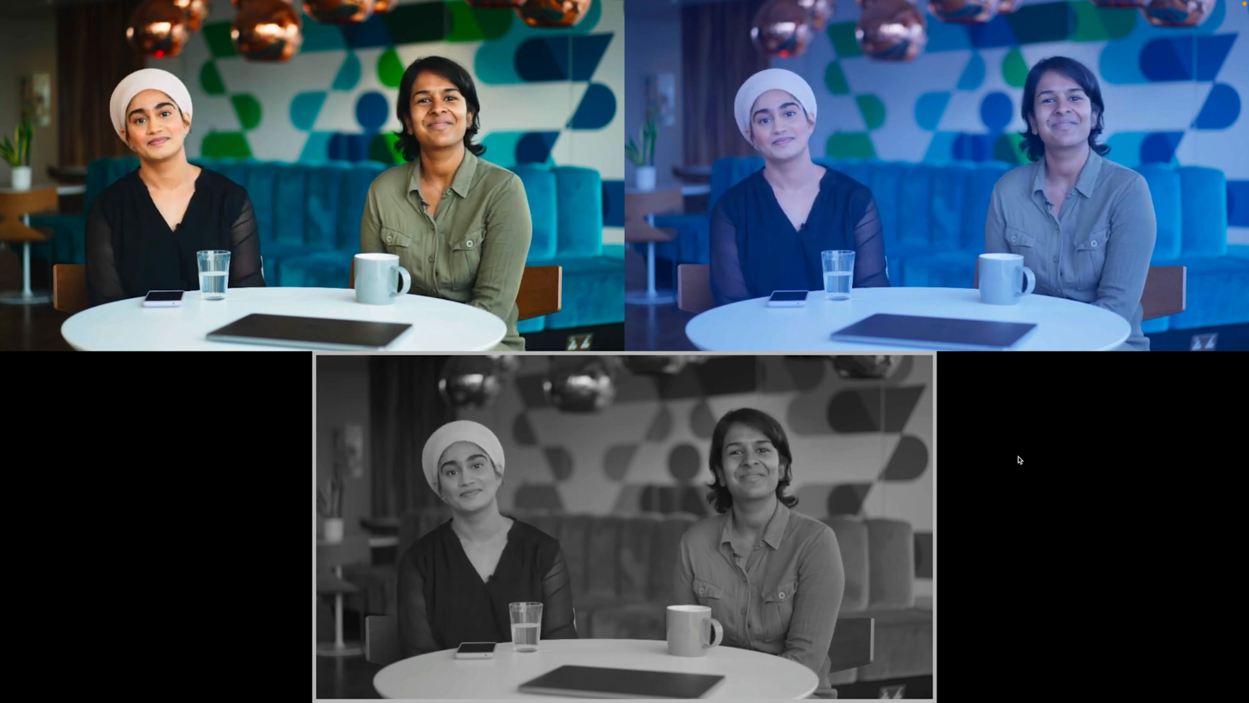
{"action": "key", "text": "super+f"}
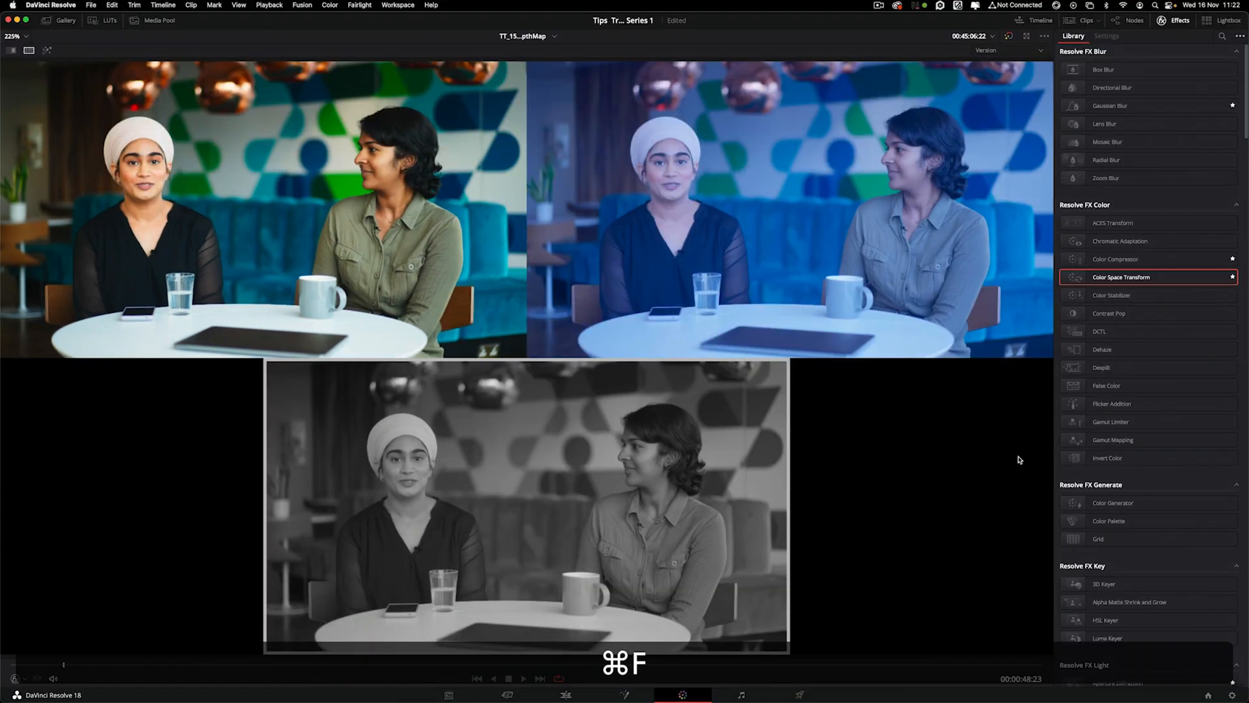
{"action": "key", "text": "super+f"}
{"action": "key", "text": "space"}
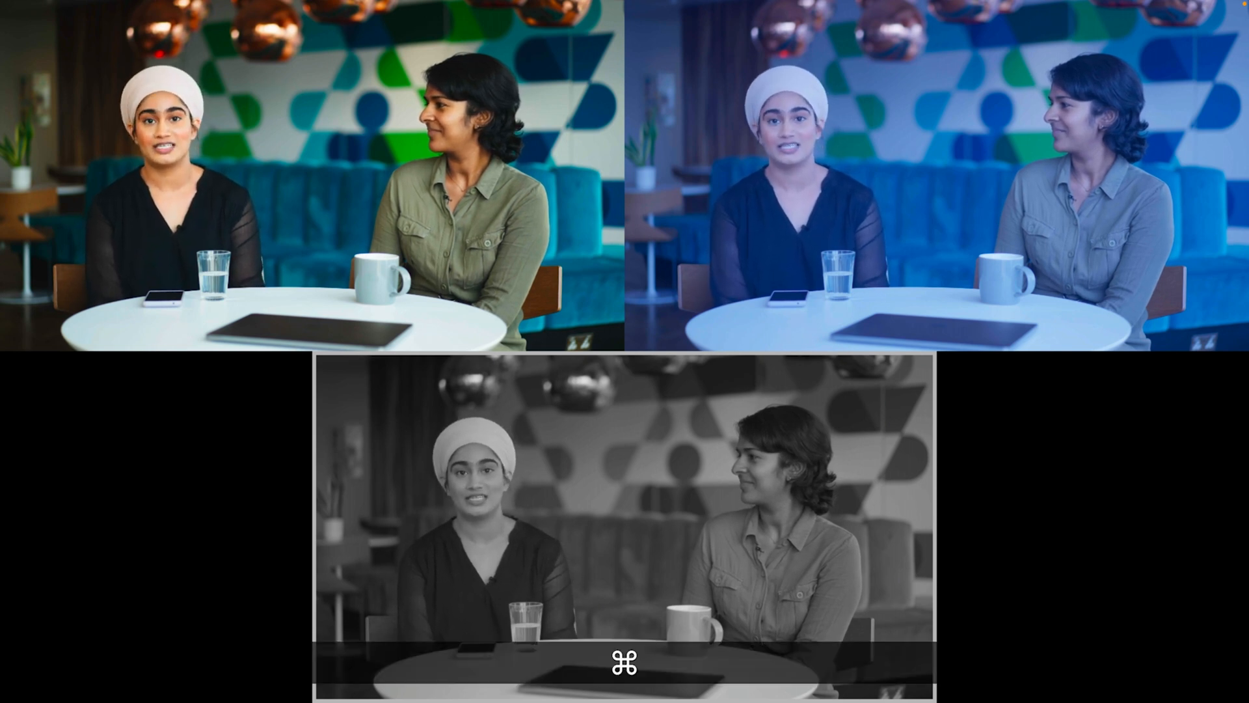
{"action": "key", "text": "super+f"}
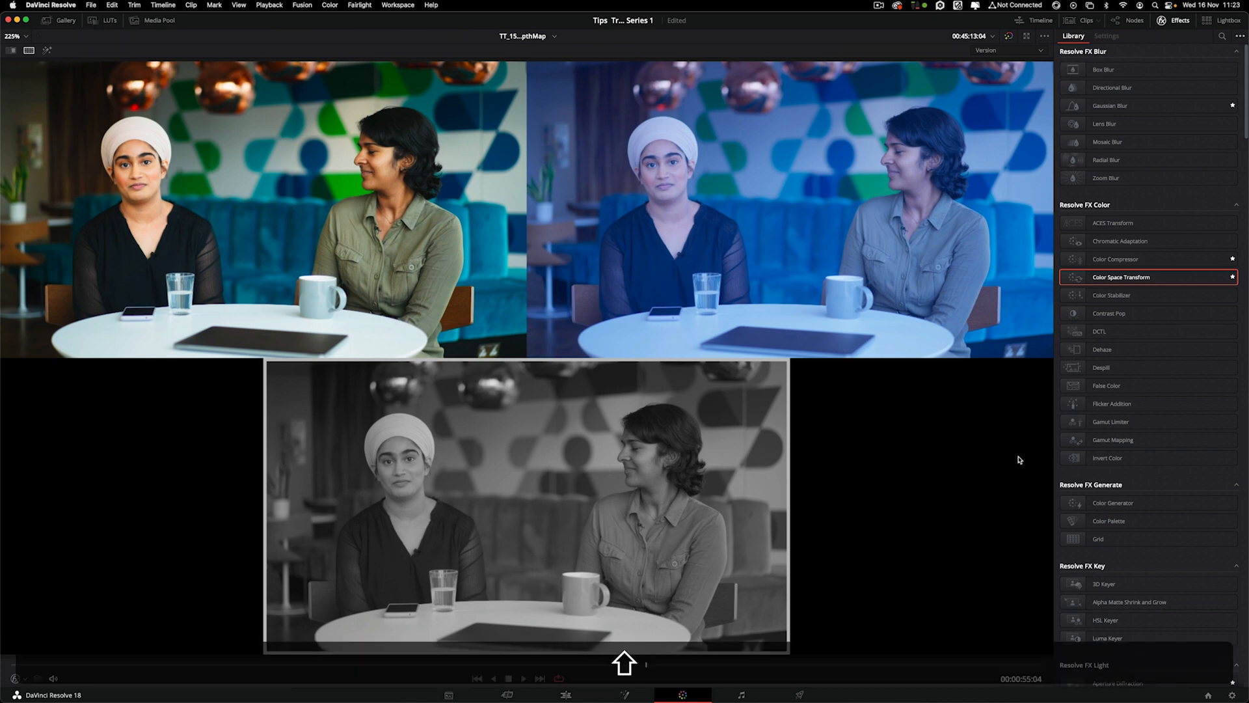
{"action": "key", "text": "shift+f"}
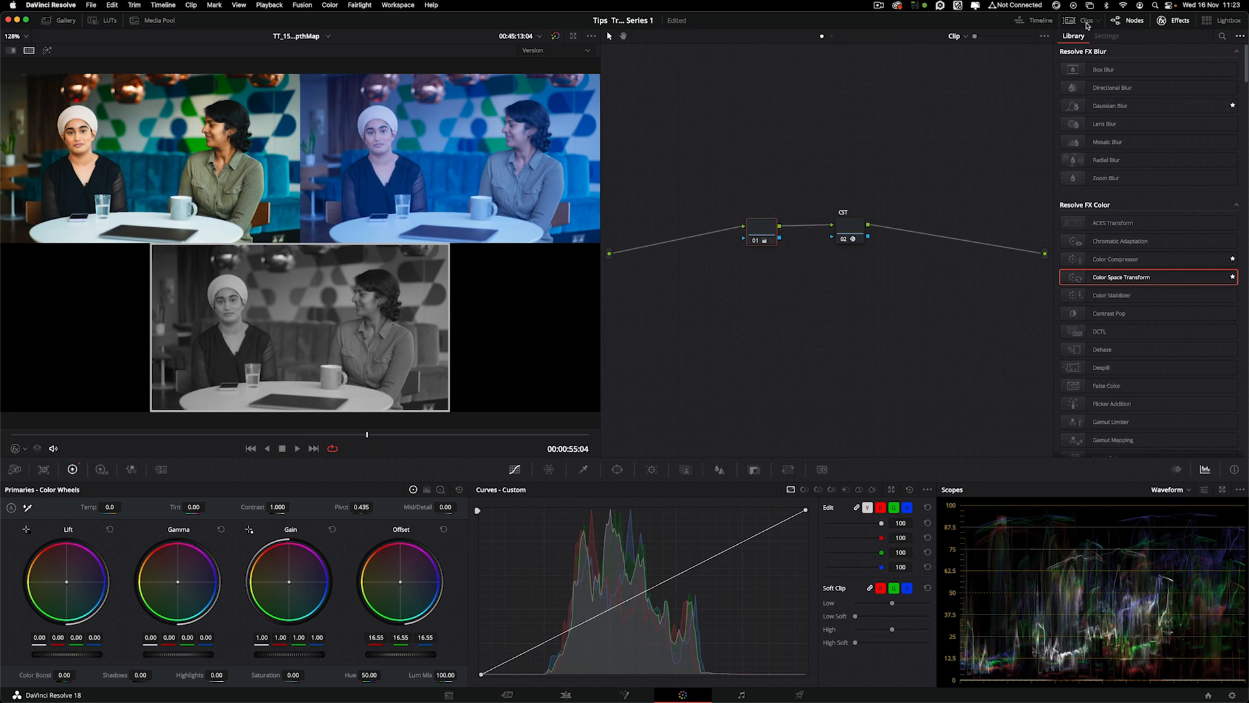
Show the clip thumbnails, load local Version 1 on the fourth clip, and delete the node between IDT and ODT
{"action": "left_click", "coordinate": [1087, 22]}
{"action": "right_click", "coordinate": [259, 429]}
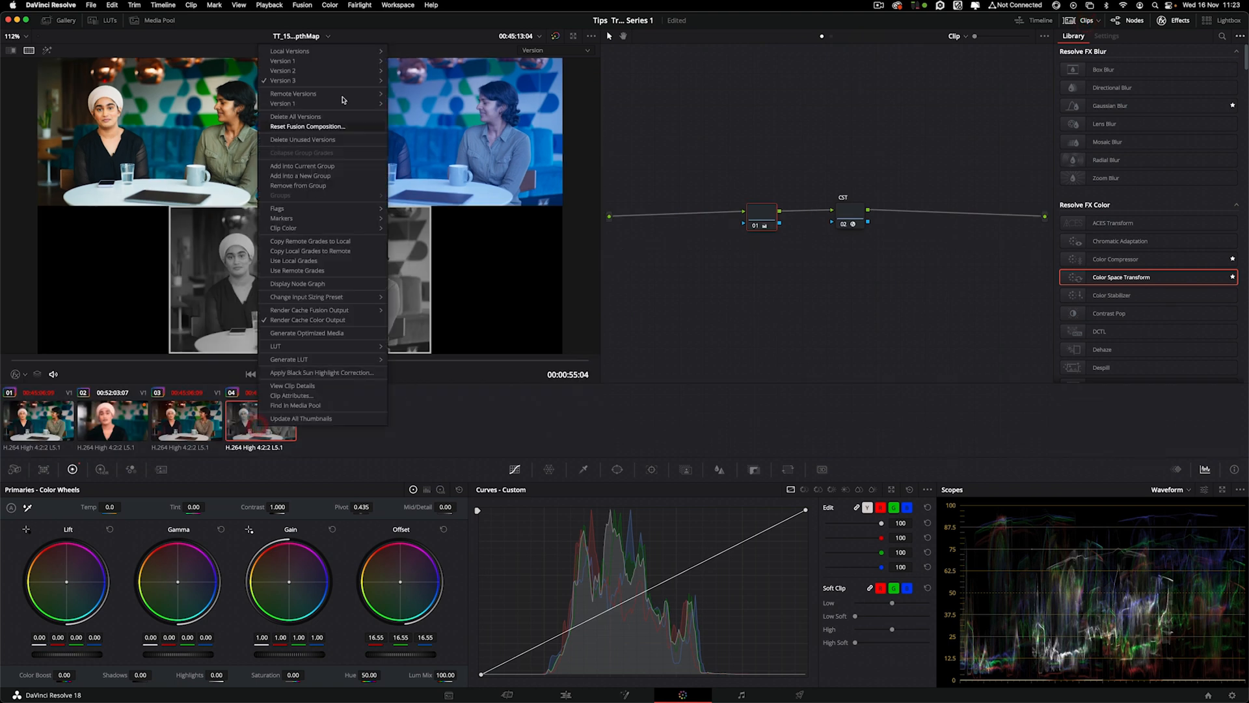
{"action": "mouse_move", "coordinate": [358, 77]}
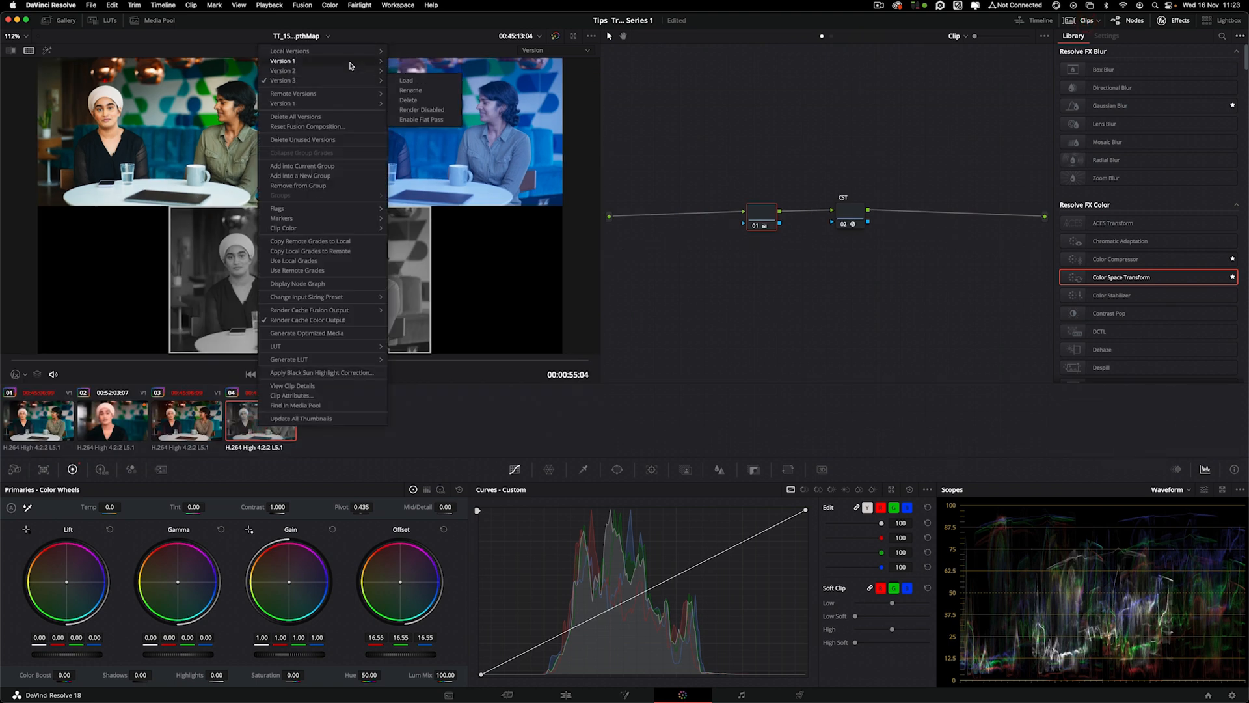
{"action": "left_click", "coordinate": [412, 64]}
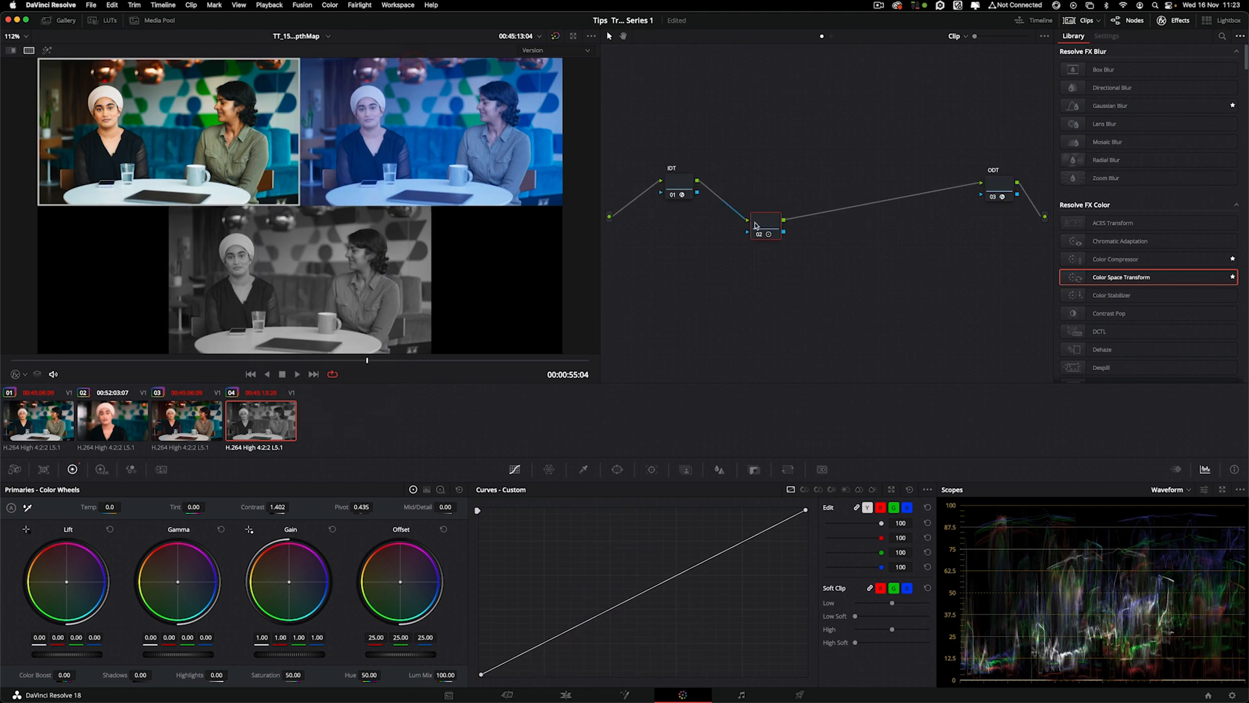
{"action": "key", "text": "BackSpace"}
Delete local Version 2 and Version 3 from the fourth clip
{"action": "right_click", "coordinate": [258, 429]}
{"action": "left_click", "coordinate": [422, 86]}
{"action": "left_click", "coordinate": [708, 379]}
{"action": "right_click", "coordinate": [268, 421]}
{"action": "mouse_move", "coordinate": [363, 74]}
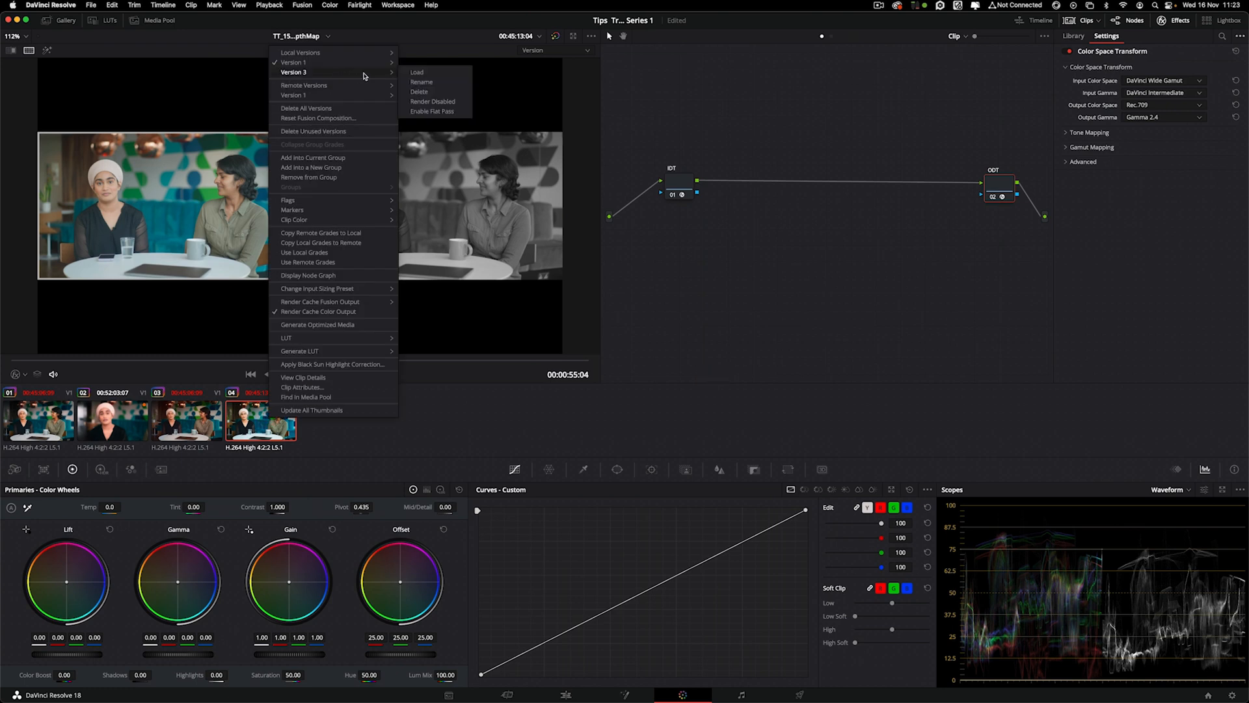
{"action": "left_click", "coordinate": [421, 93]}
{"action": "left_click", "coordinate": [710, 381]}
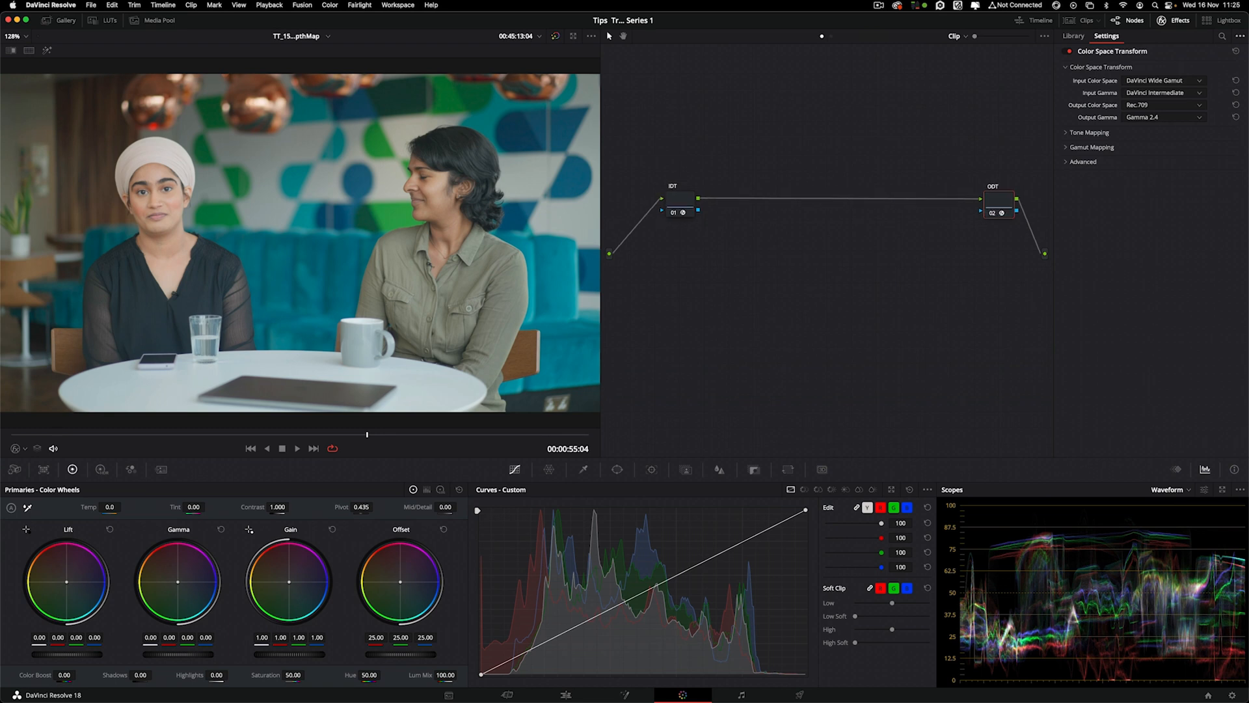
Move the ODT node slightly closer to the IDT node and check both nodes' Color Space Transform settings
{"action": "left_click_drag", "start_coordinate": [1004, 211], "coordinate": [975, 212]}
{"action": "left_click_drag", "start_coordinate": [718, 166], "coordinate": [932, 240]}
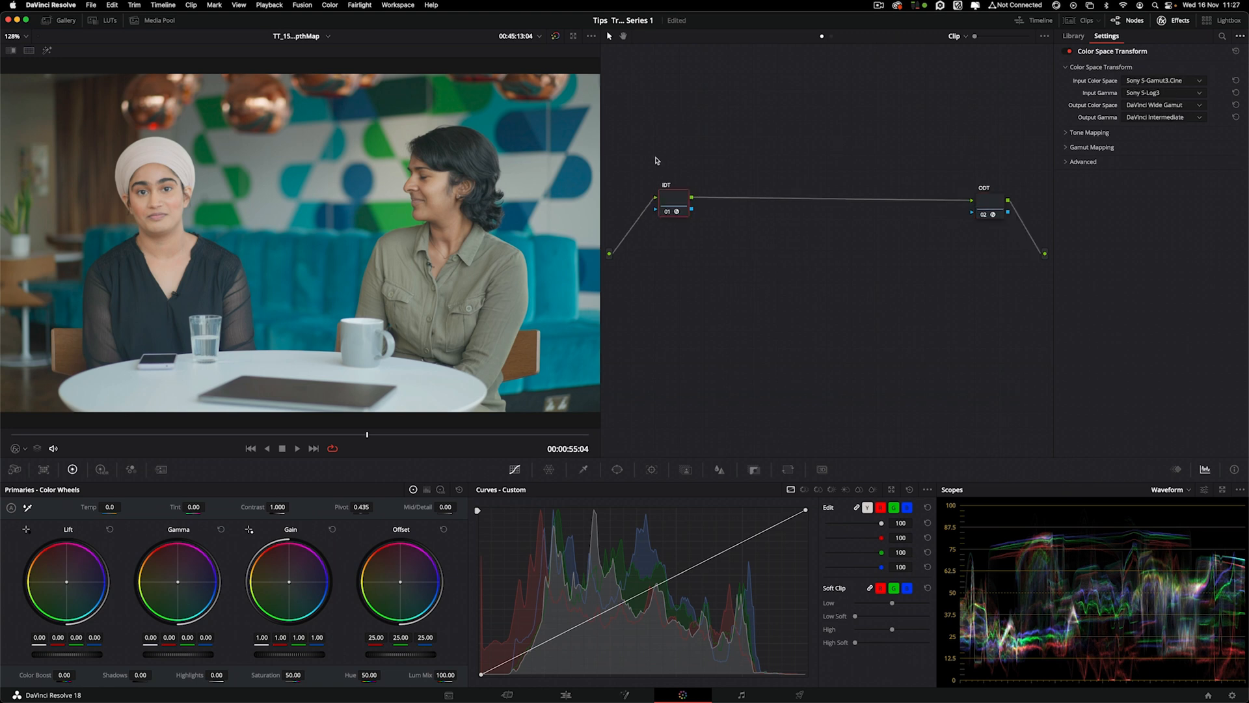
{"action": "left_click_drag", "start_coordinate": [656, 161], "coordinate": [988, 249]}
{"action": "left_click", "coordinate": [775, 237]}
{"action": "left_click", "coordinate": [676, 203]}
{"action": "left_click", "coordinate": [988, 201]}
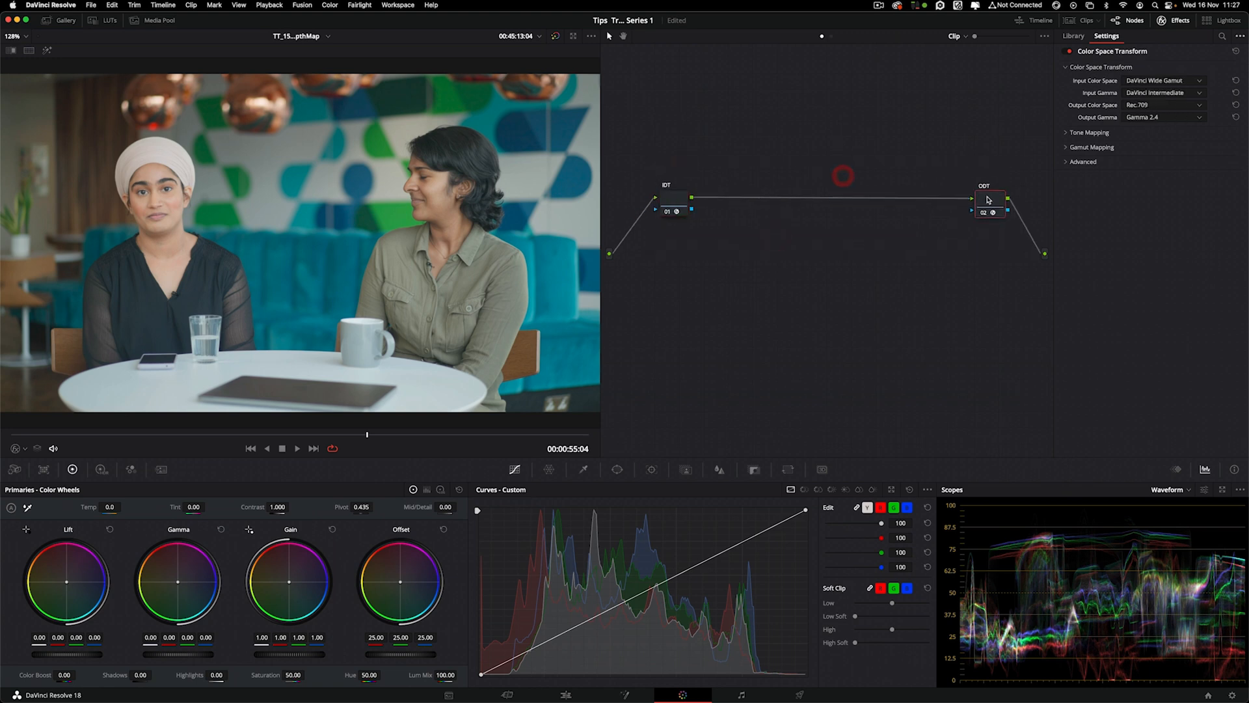
{"action": "left_click", "coordinate": [676, 201]}
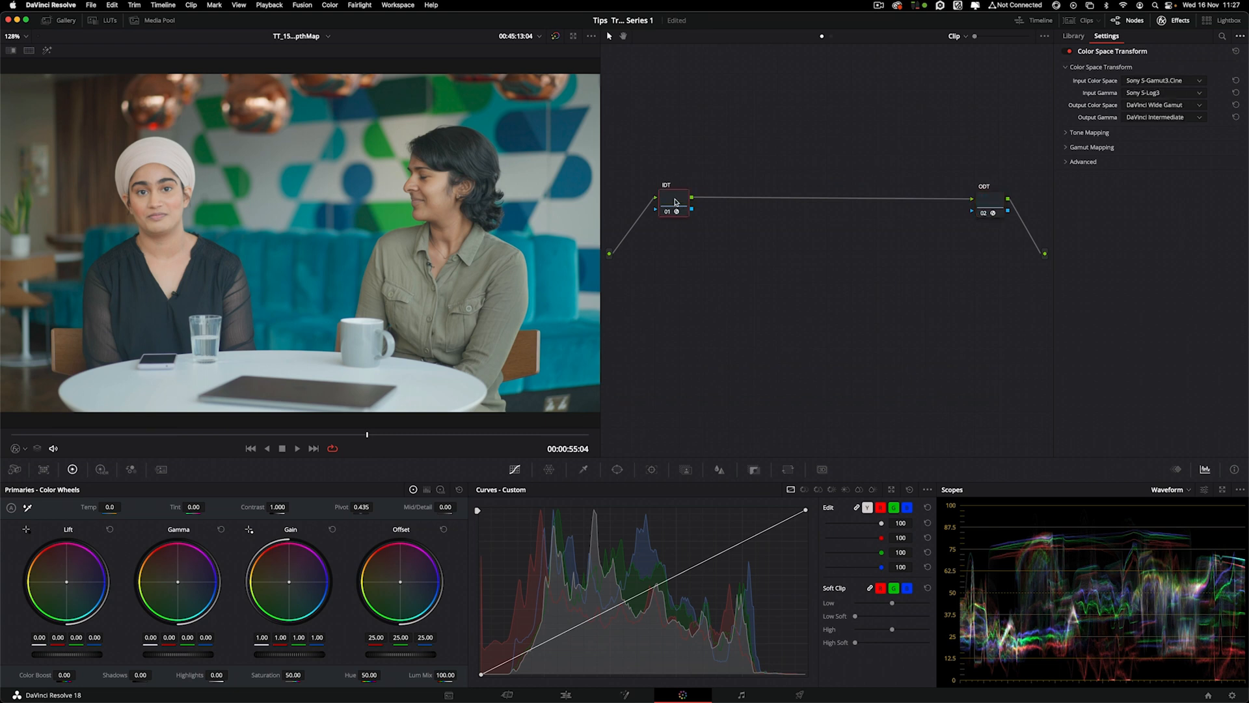
Add five serial nodes between the IDT and ODT nodes
{"action": "key", "text": "alt+s"}
{"action": "key", "text": "alt+s"}
{"action": "key", "text": "alt+s"}
{"action": "key", "text": "alt+s"}
{"action": "key", "text": "alt+s"}
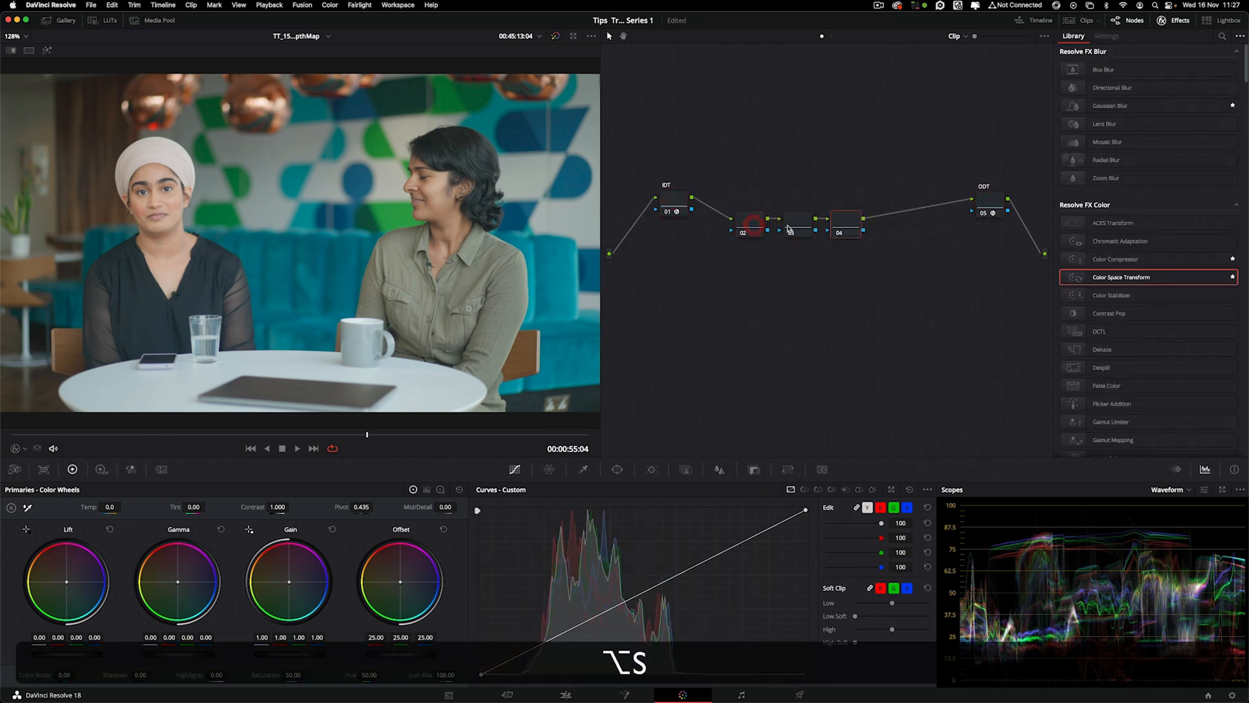
Spread the IDT, ODT and five serial nodes apart, and add parallel branches at the second and fourth serial nodes
{"action": "left_click_drag", "start_coordinate": [742, 199], "coordinate": [947, 249]}
{"action": "left_click_drag", "start_coordinate": [938, 231], "coordinate": [917, 313]}
{"action": "left_click_drag", "start_coordinate": [678, 209], "coordinate": [639, 164]}
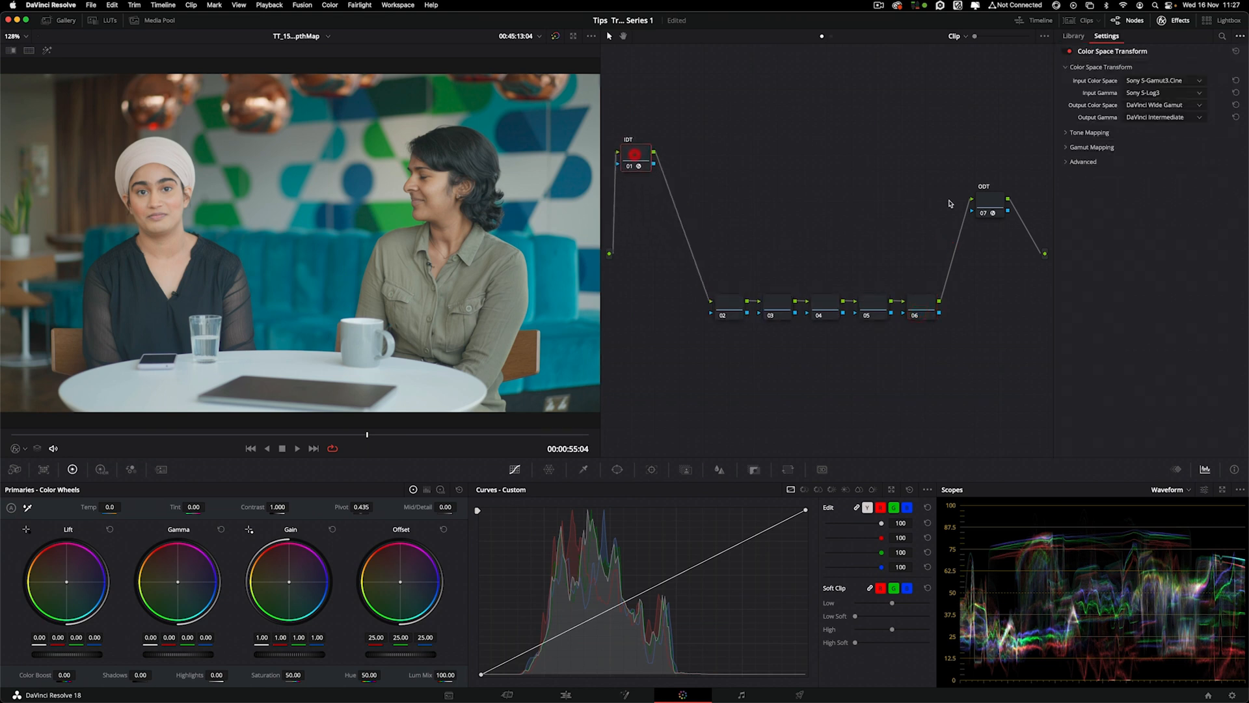
{"action": "left_click_drag", "start_coordinate": [993, 203], "coordinate": [1018, 253]}
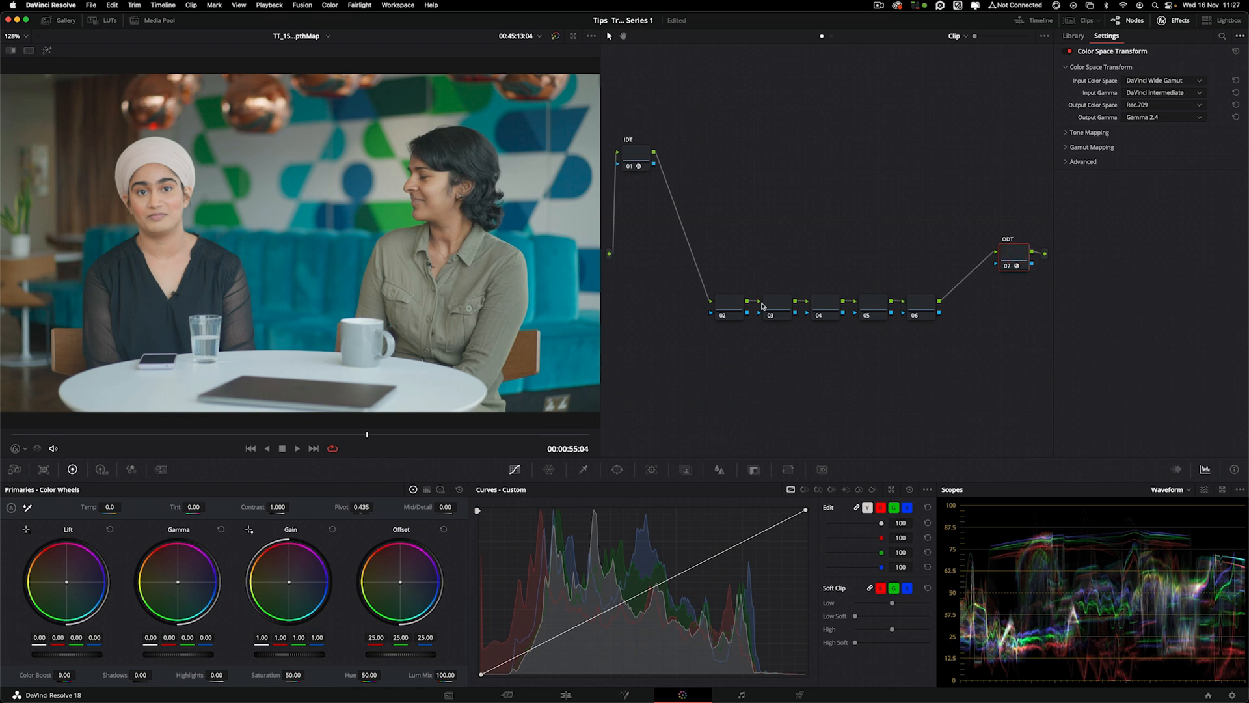
{"action": "left_click", "coordinate": [774, 308]}
{"action": "key", "text": "alt+p"}
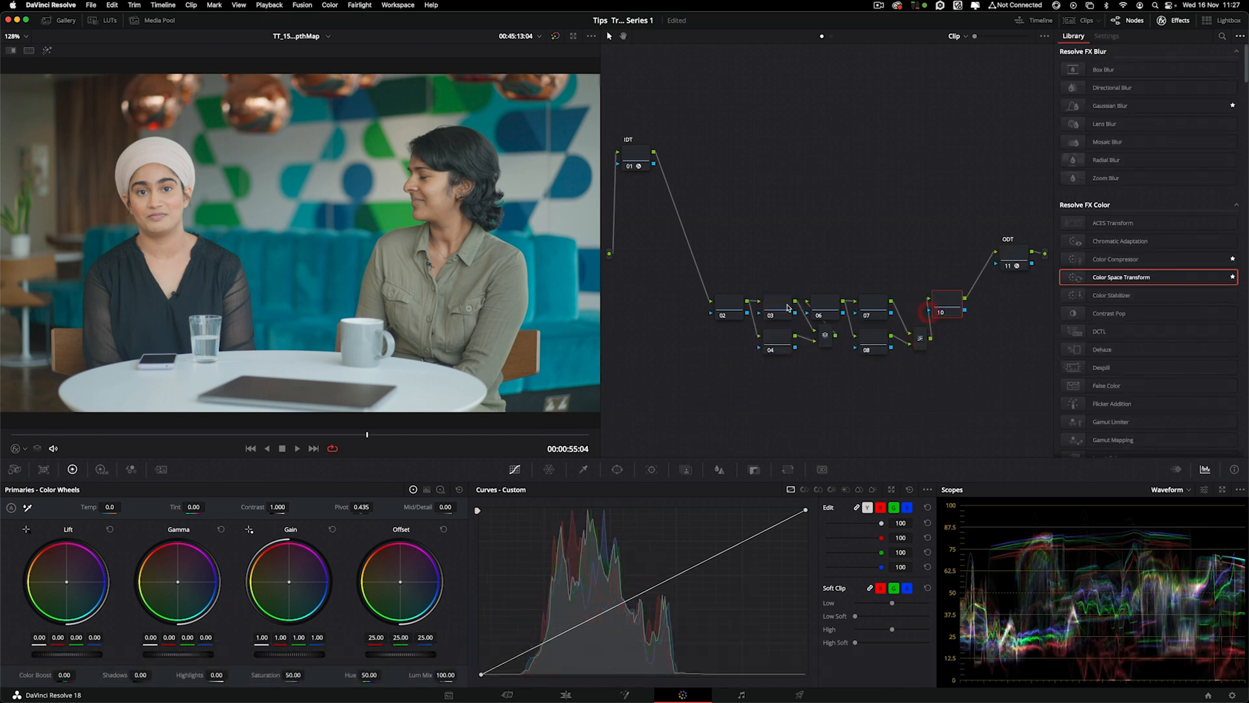
Clear the clip's entire node graph down to a single empty node
{"action": "left_click_drag", "start_coordinate": [716, 282], "coordinate": [736, 309]}
{"action": "left_click_drag", "start_coordinate": [686, 233], "coordinate": [954, 362]}
{"action": "key", "text": "BackSpace"}
{"action": "left_click_drag", "start_coordinate": [636, 162], "coordinate": [648, 255]}
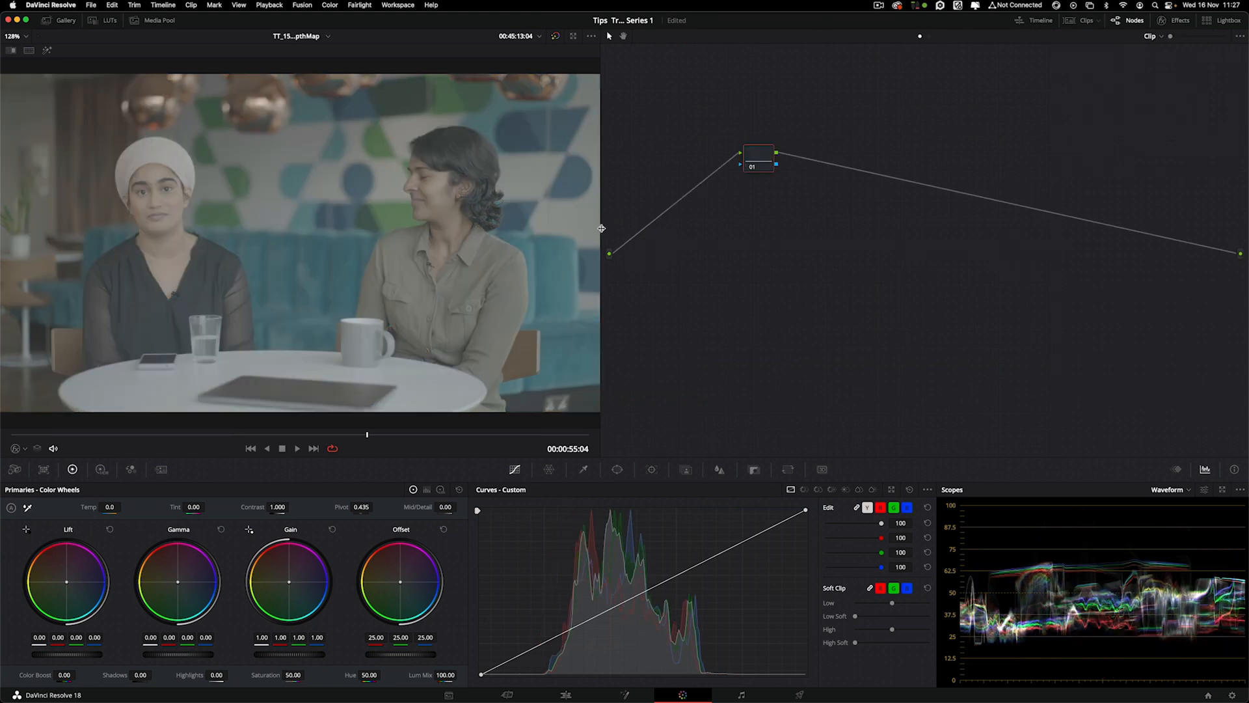
Widen the viewer against the node editor and place the empty node level with the graph's source
{"action": "left_click_drag", "start_coordinate": [602, 229], "coordinate": [695, 241]}
{"action": "left_click_drag", "start_coordinate": [829, 160], "coordinate": [818, 214]}
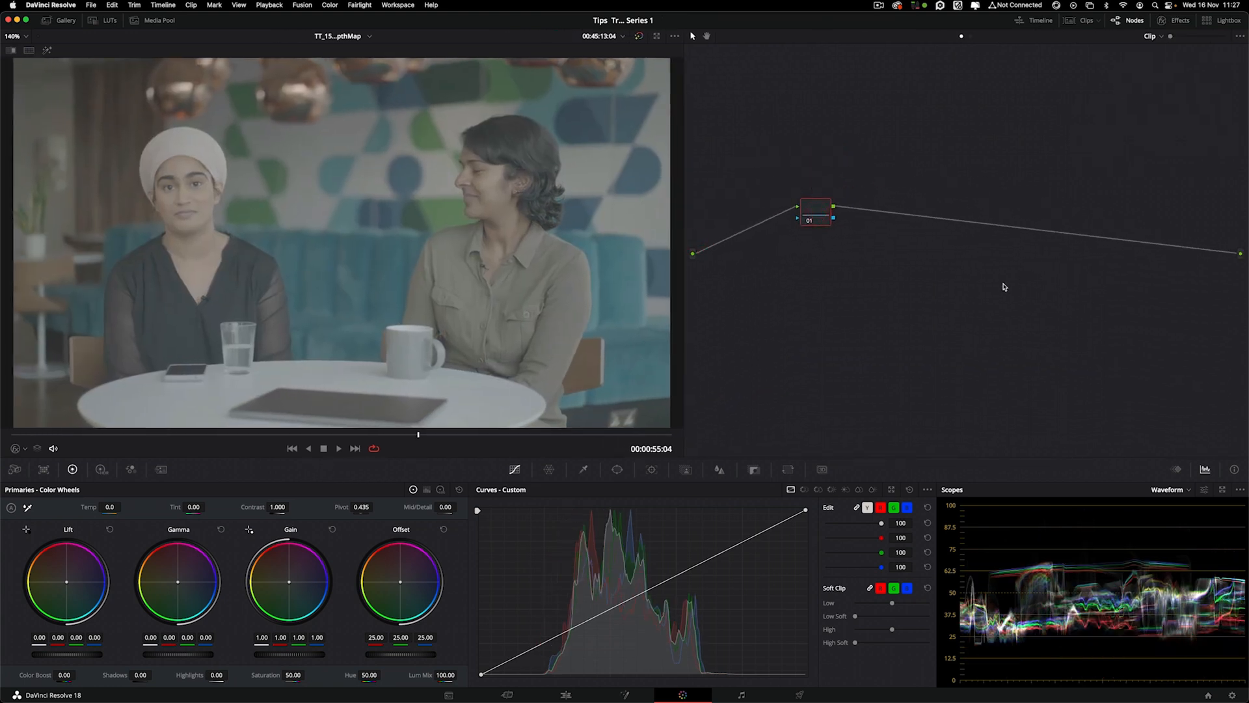
{"action": "left_click_drag", "start_coordinate": [818, 216], "coordinate": [824, 255]}
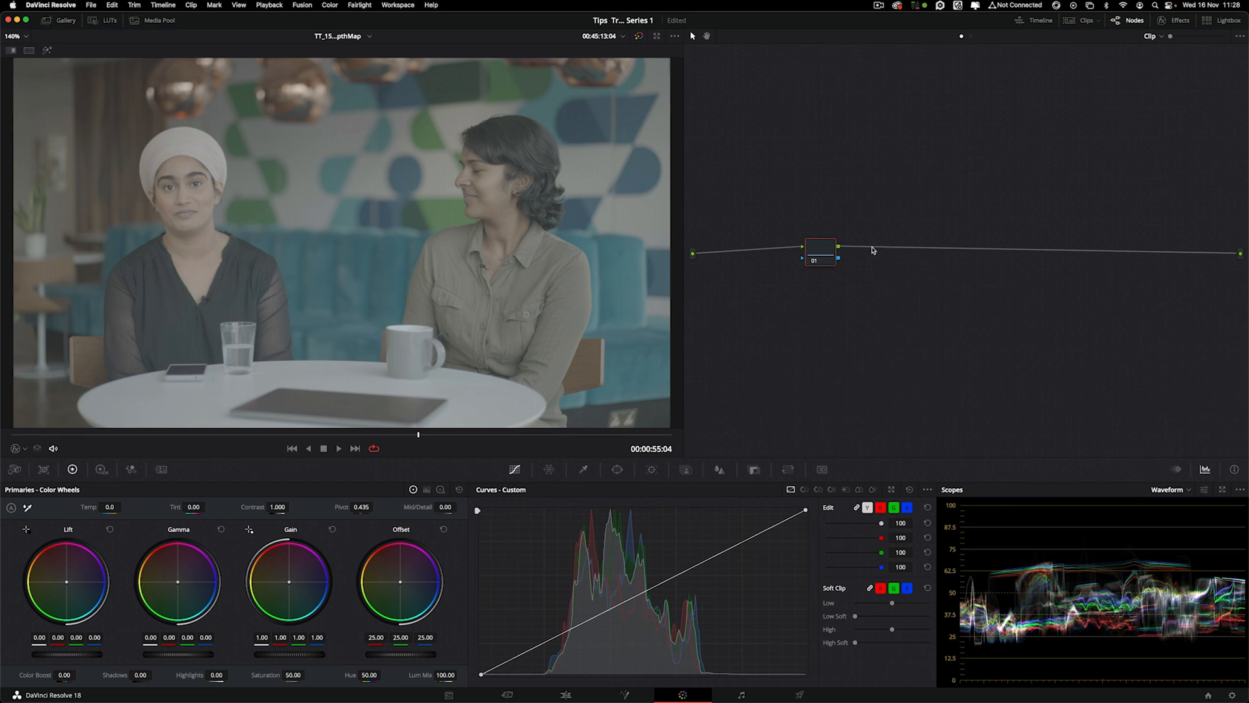
{"action": "left_click", "coordinate": [1035, 268]}
{"action": "left_click", "coordinate": [998, 195]}
Apply the IDT -> ODT still from the gallery's power grades album to the clip, and hide the gallery
{"action": "left_click", "coordinate": [65, 20]}
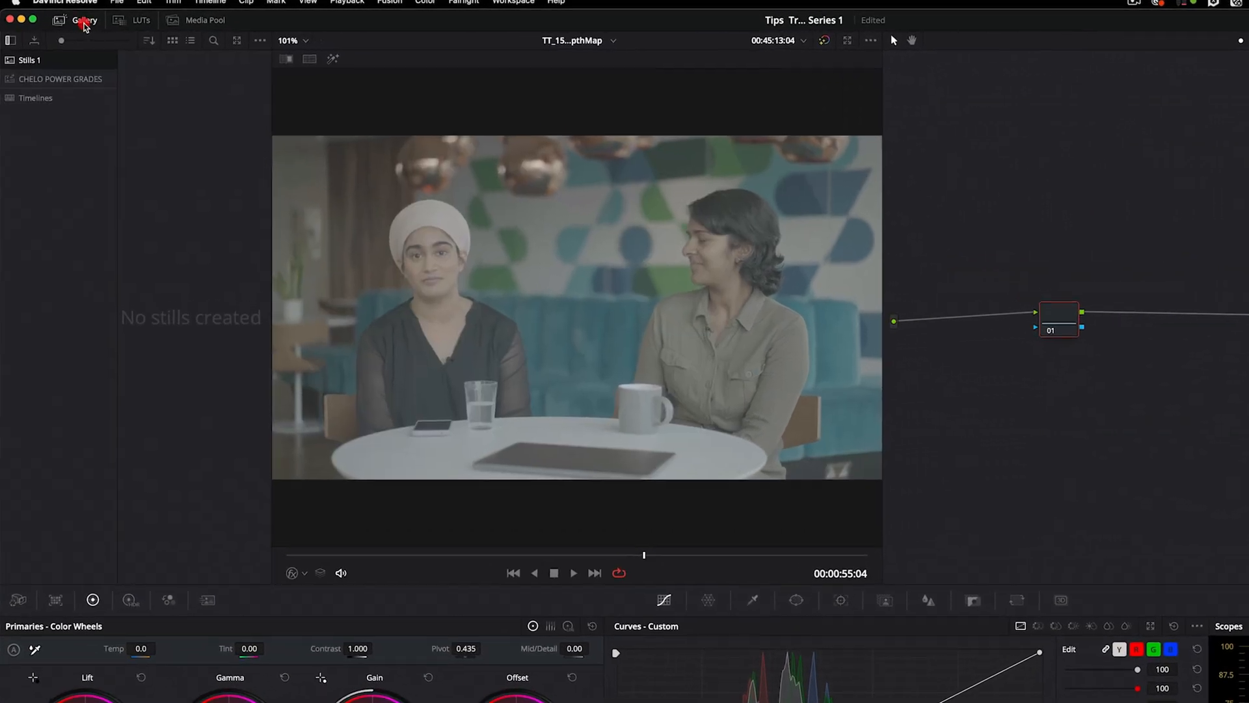
{"action": "left_click", "coordinate": [70, 88]}
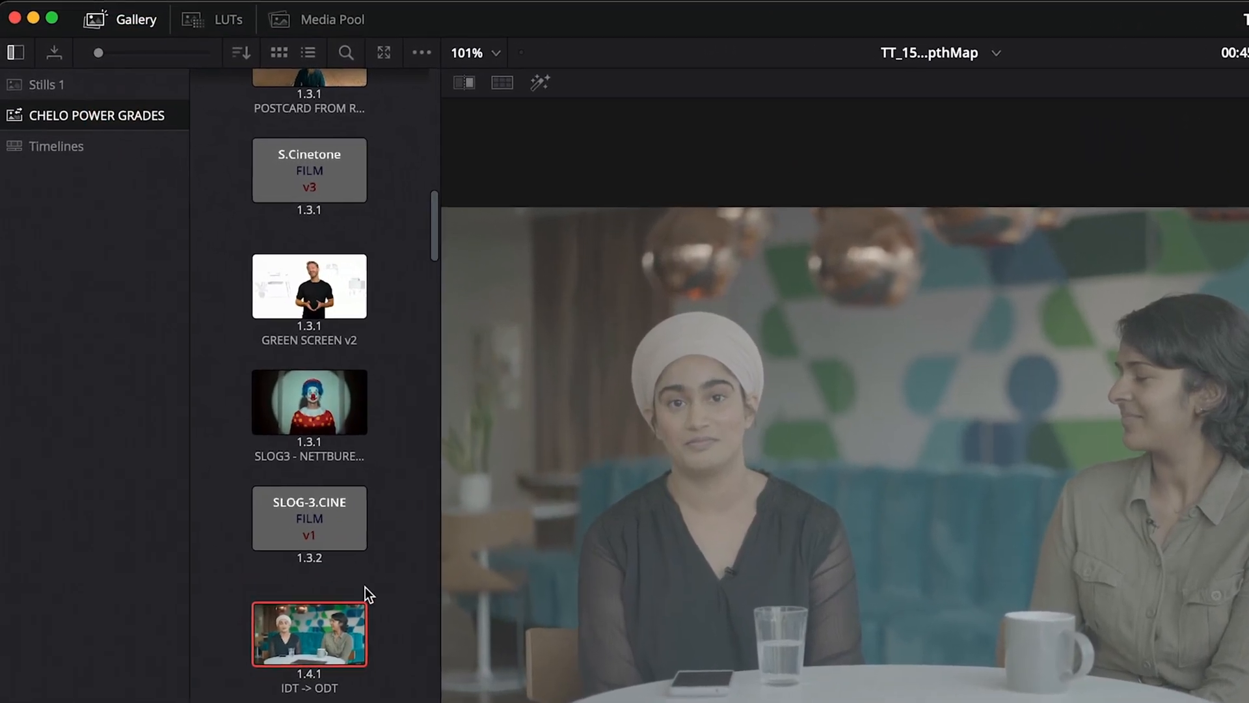
{"action": "scroll", "coordinate": [342, 648], "scroll_direction": "down", "scroll_amount": 1}
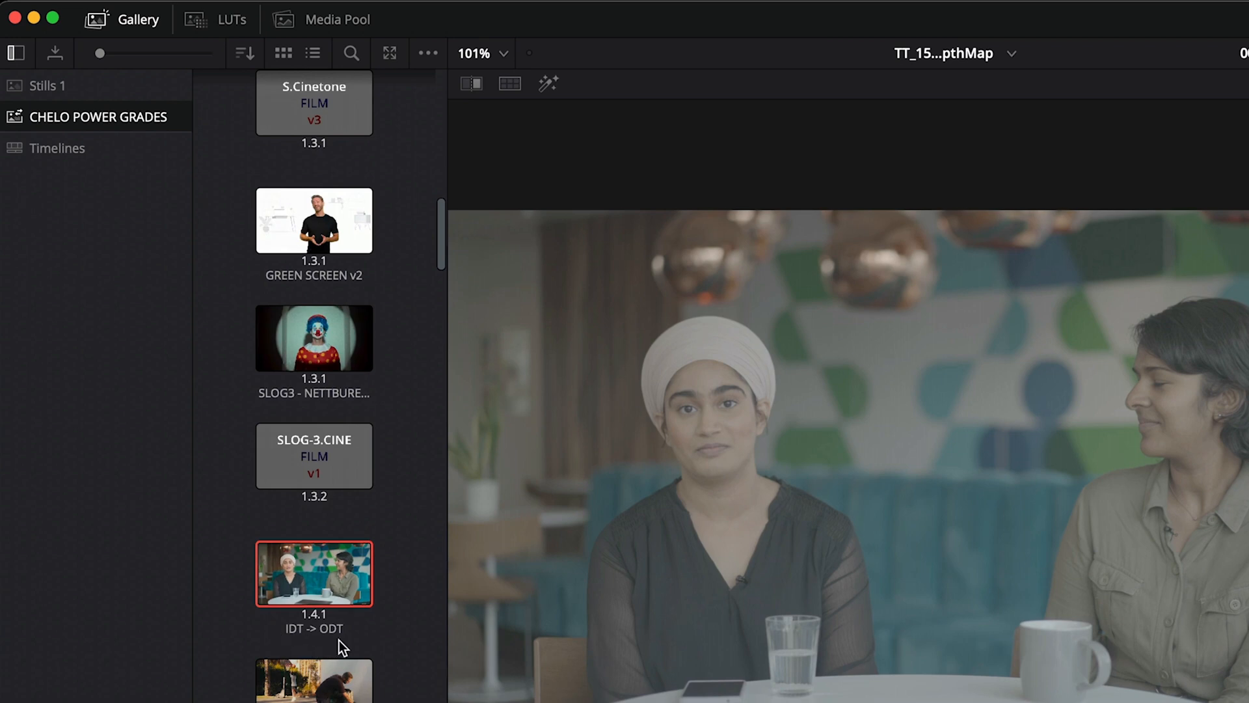
{"action": "right_click", "coordinate": [327, 586]}
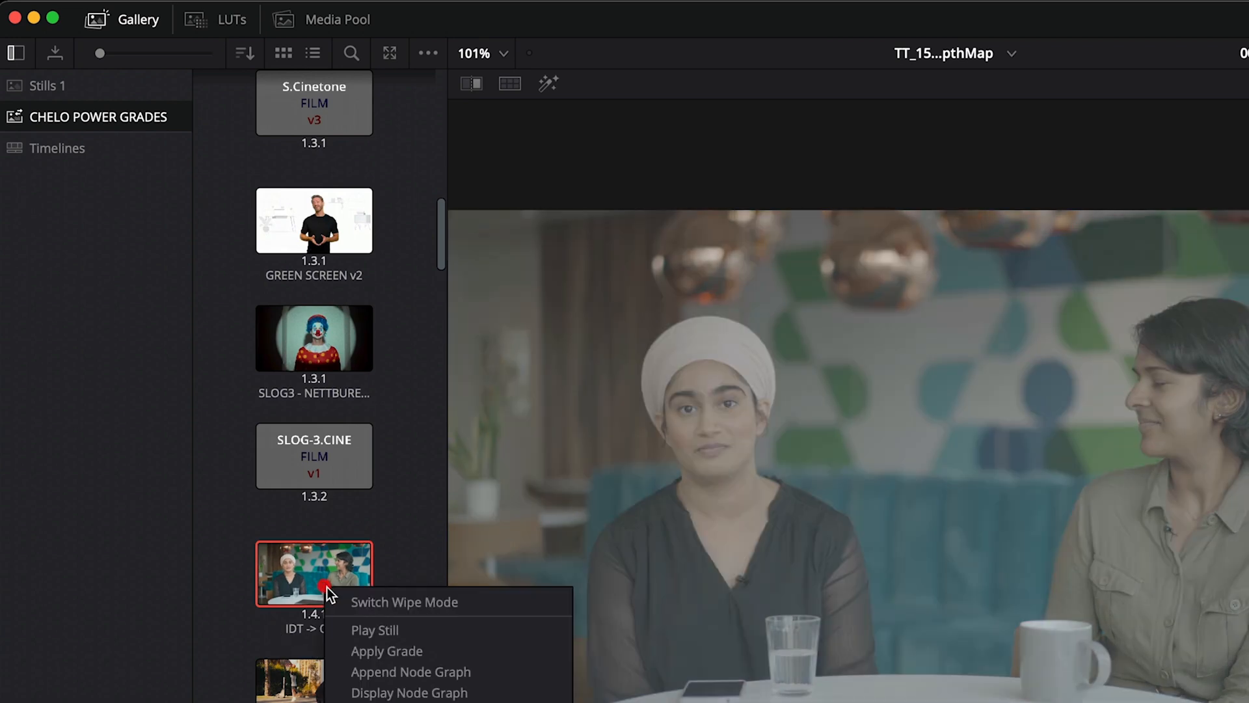
{"action": "left_click", "coordinate": [410, 649]}
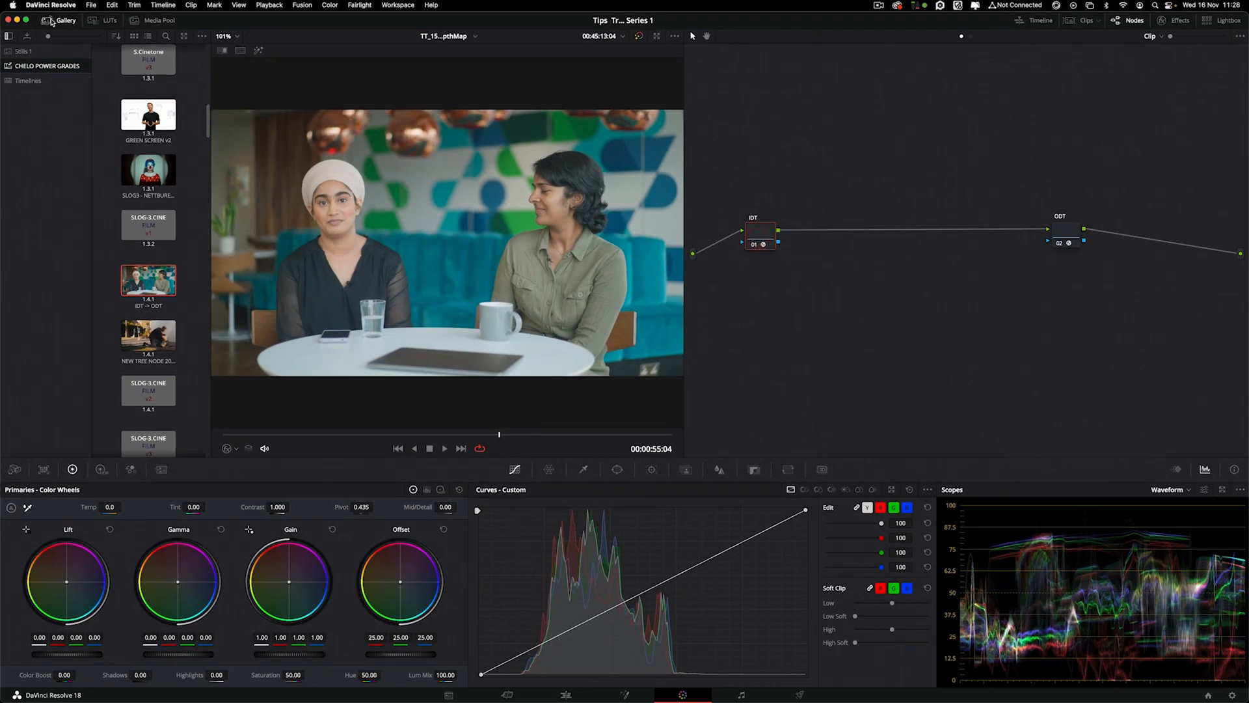
{"action": "left_click", "coordinate": [51, 22]}
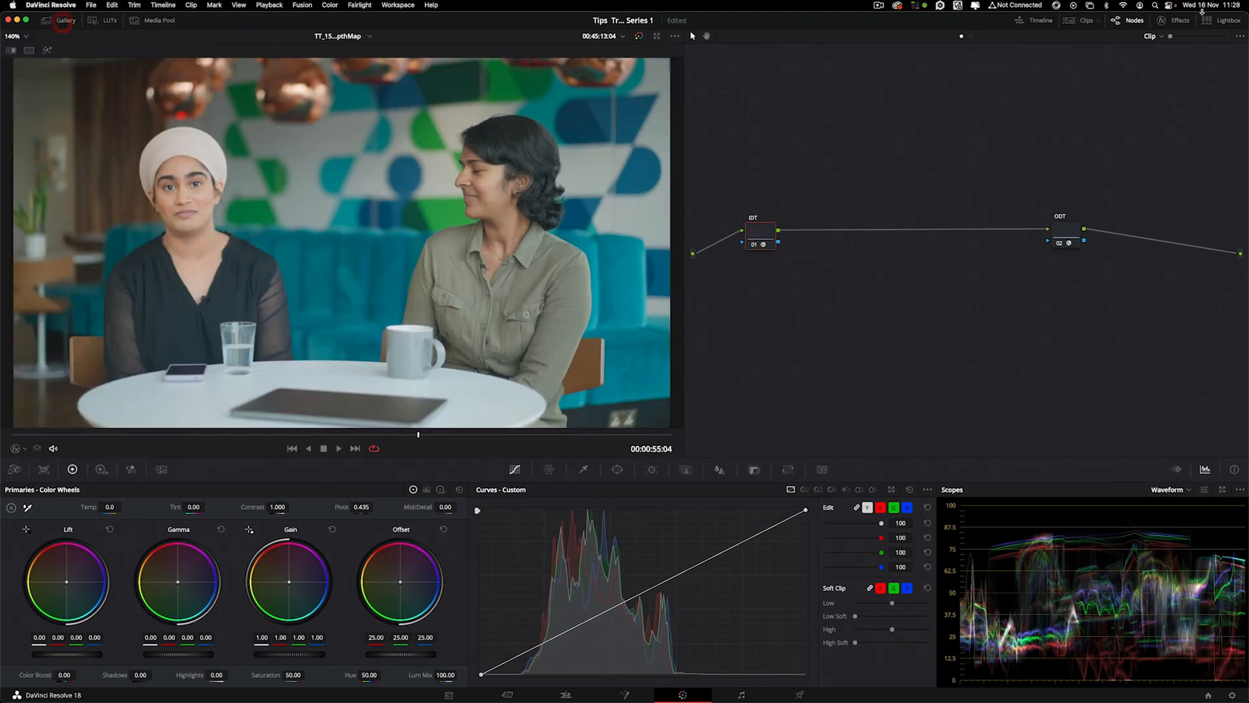
Show the effect settings and move the IDT and ODT nodes slightly closer together
{"action": "left_click", "coordinate": [1178, 20]}
{"action": "left_click_drag", "start_coordinate": [726, 229], "coordinate": [780, 217]}
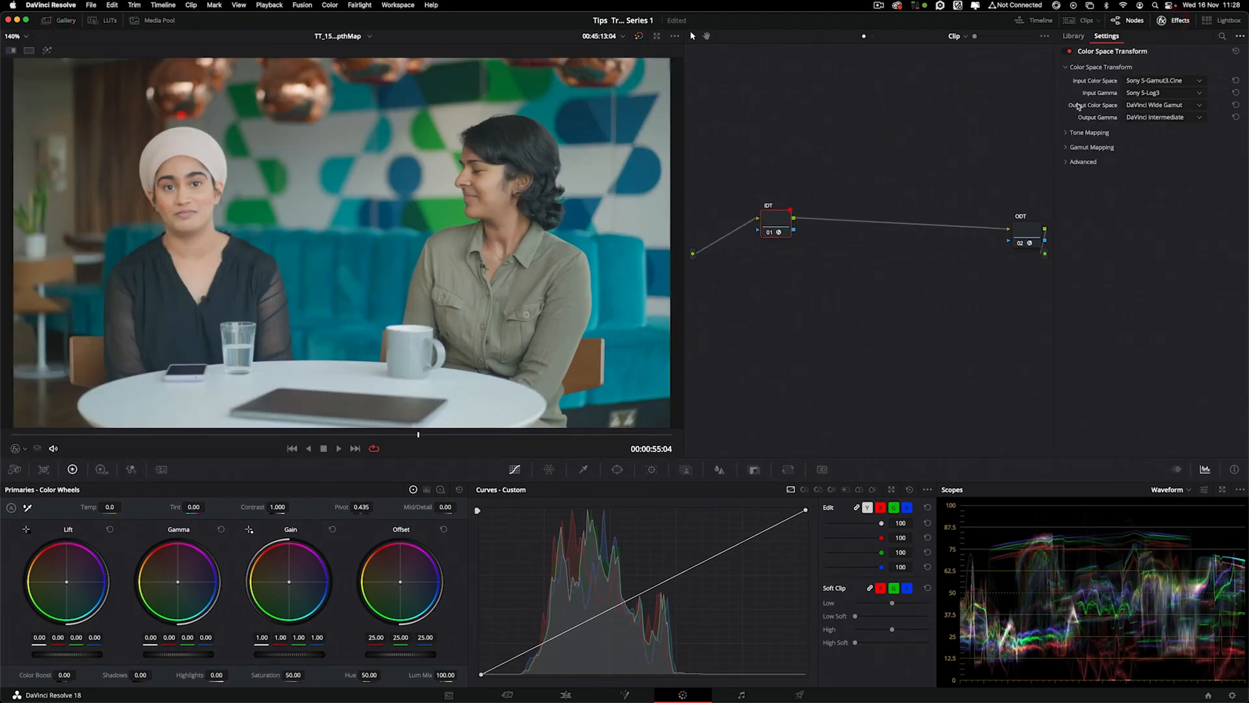
{"action": "left_click_drag", "start_coordinate": [1029, 237], "coordinate": [997, 227]}
{"action": "left_click_drag", "start_coordinate": [998, 226], "coordinate": [1001, 229]}
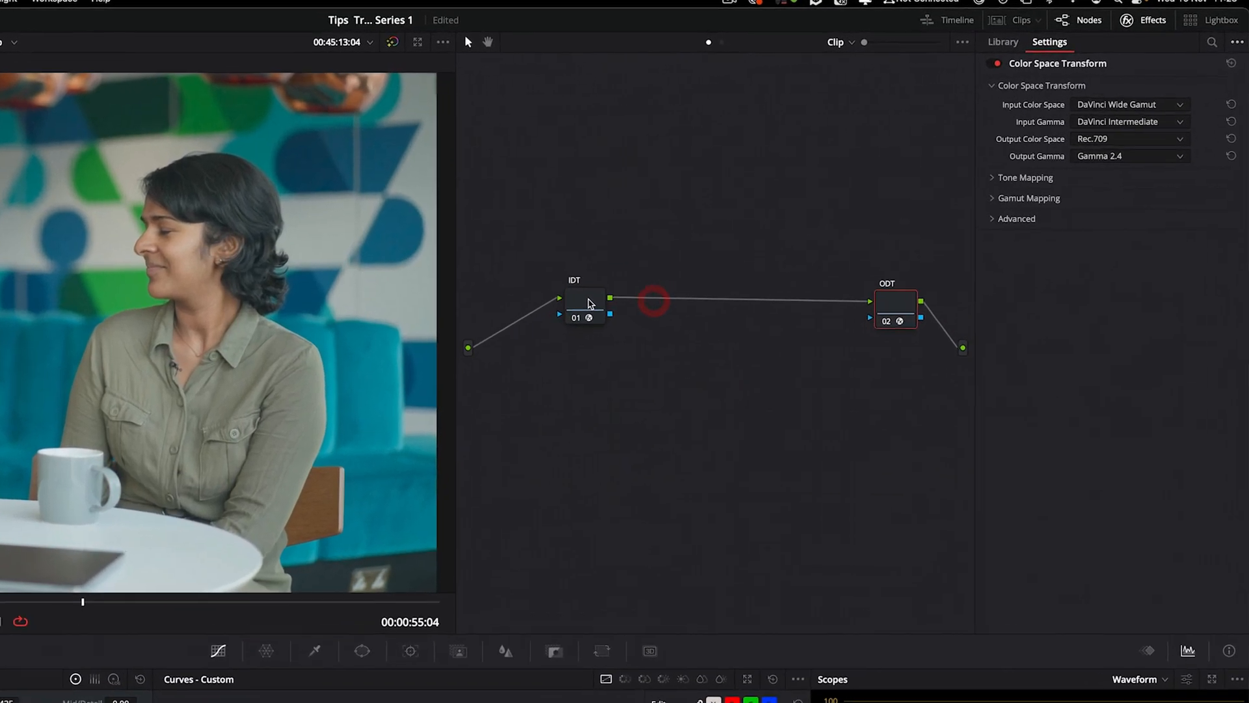
Browse the input color spaces available for the IDT node and check the ODT node's Color Space Transform settings
{"action": "left_click", "coordinate": [778, 222]}
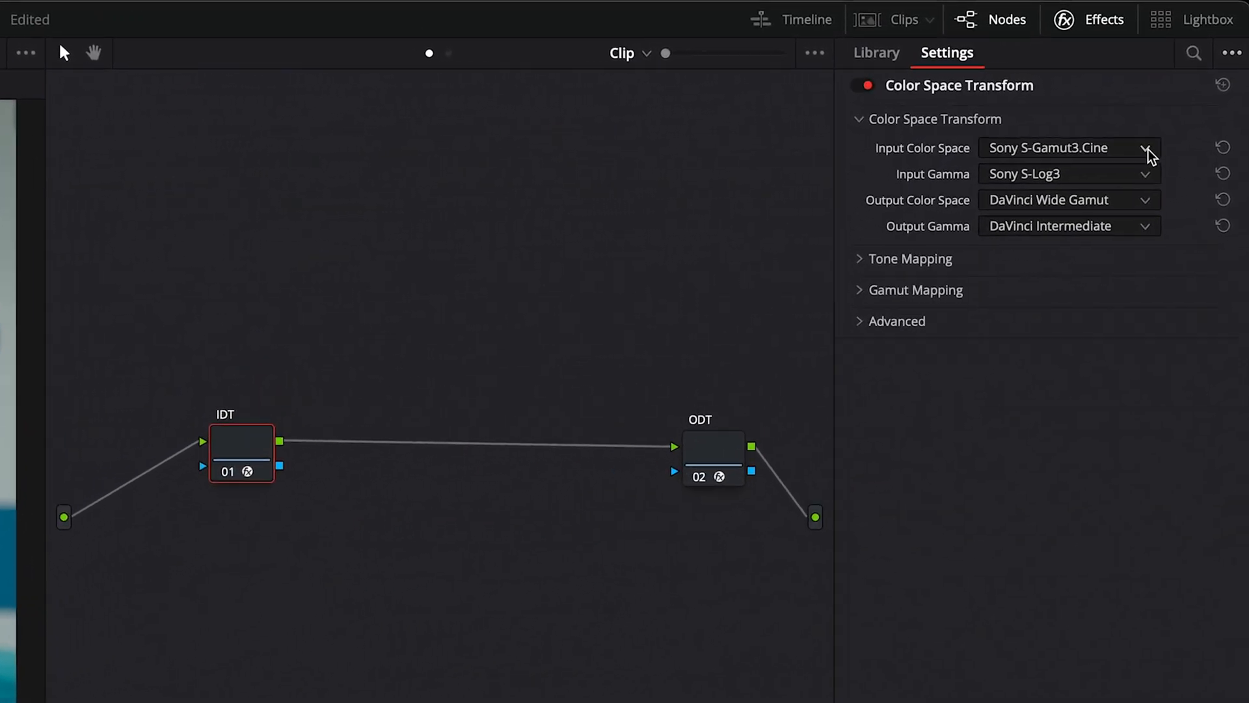
{"action": "left_click", "coordinate": [1160, 129]}
{"action": "scroll", "coordinate": [1140, 287], "scroll_direction": "down", "scroll_amount": 1}
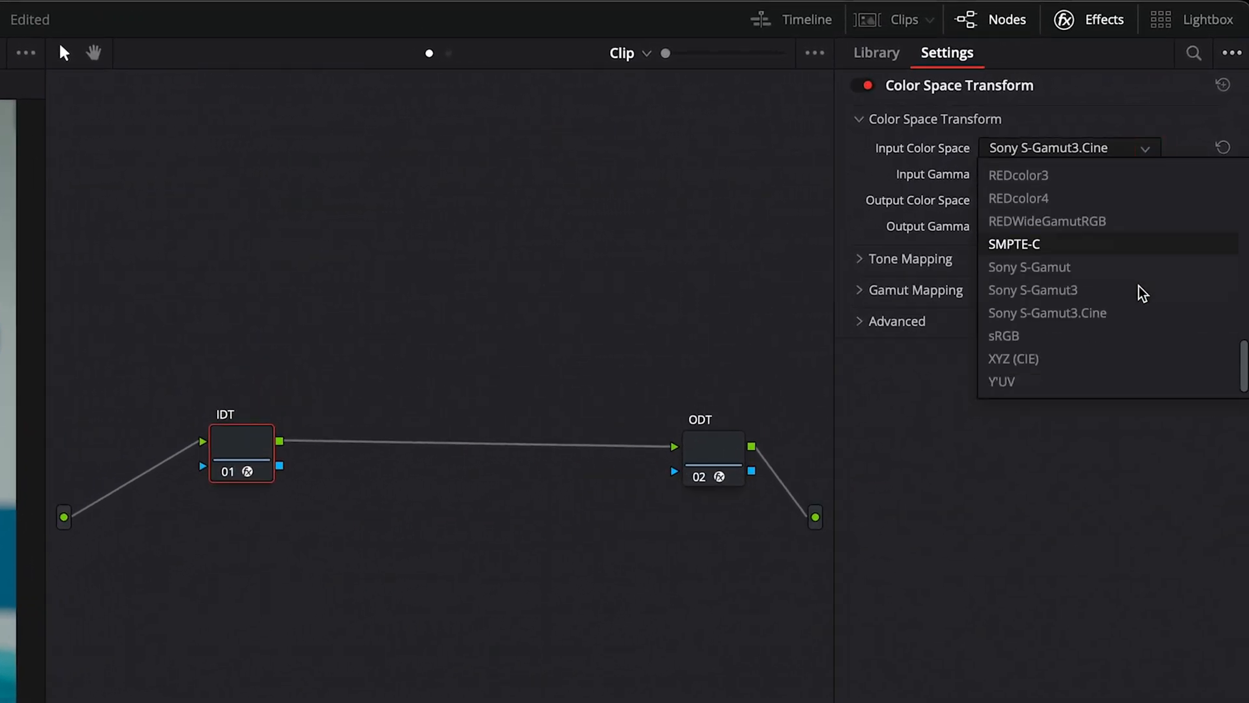
{"action": "left_click", "coordinate": [765, 144]}
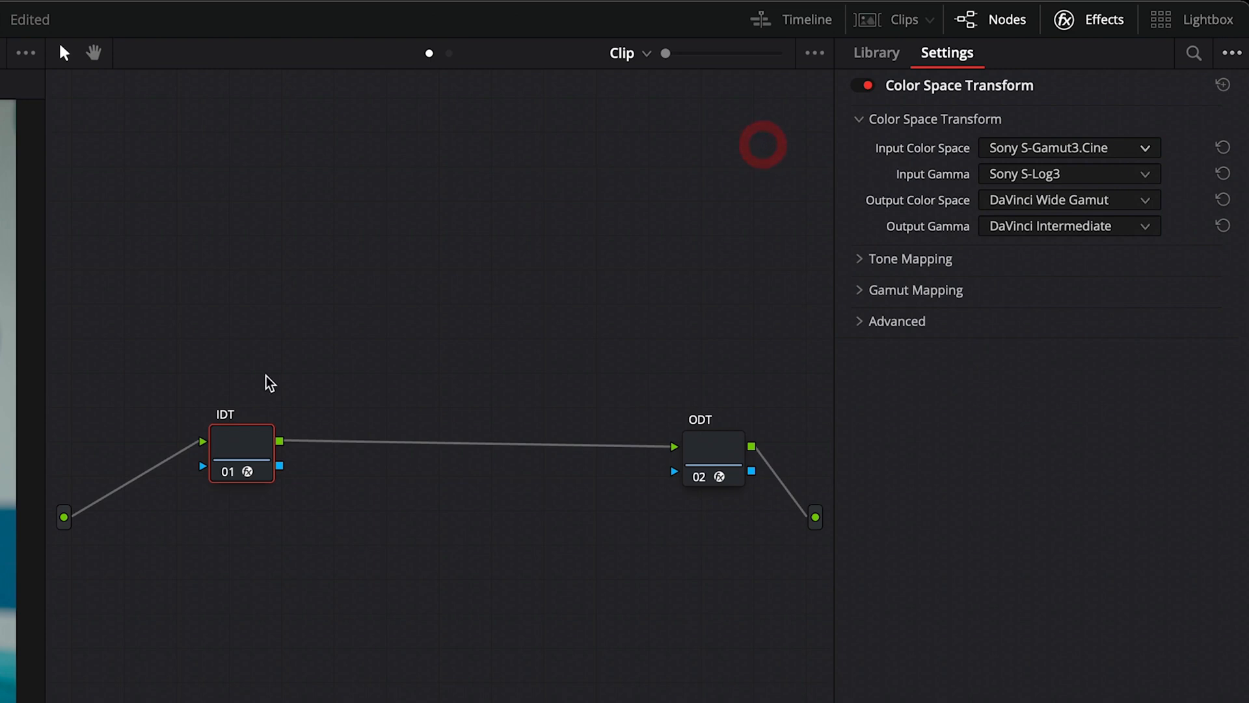
{"action": "left_click", "coordinate": [215, 321]}
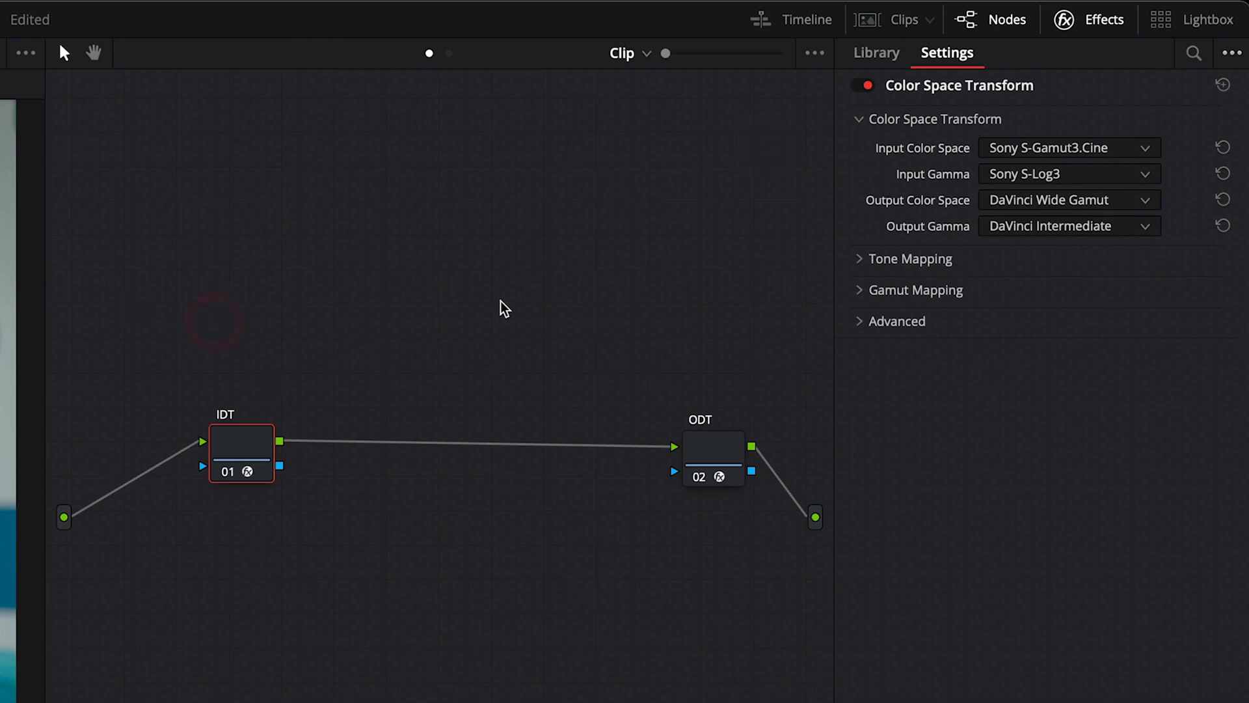
{"action": "left_click_drag", "start_coordinate": [257, 449], "coordinate": [215, 446]}
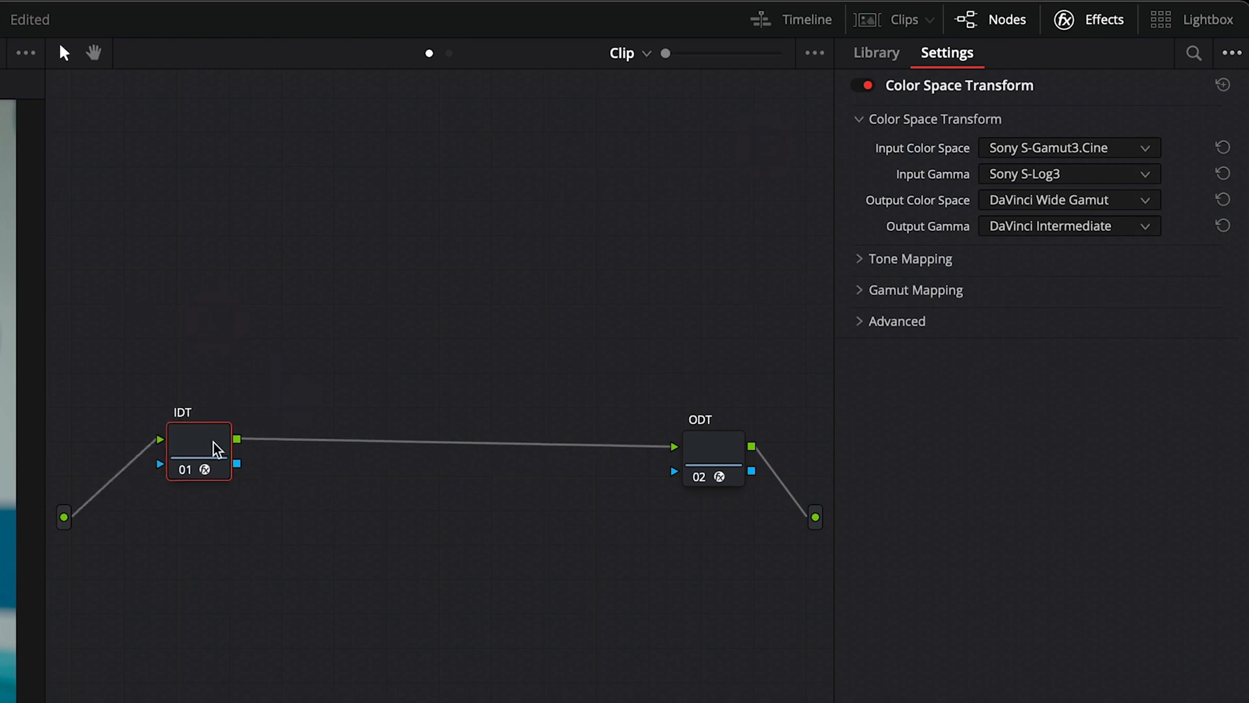
{"action": "left_click", "coordinate": [719, 455]}
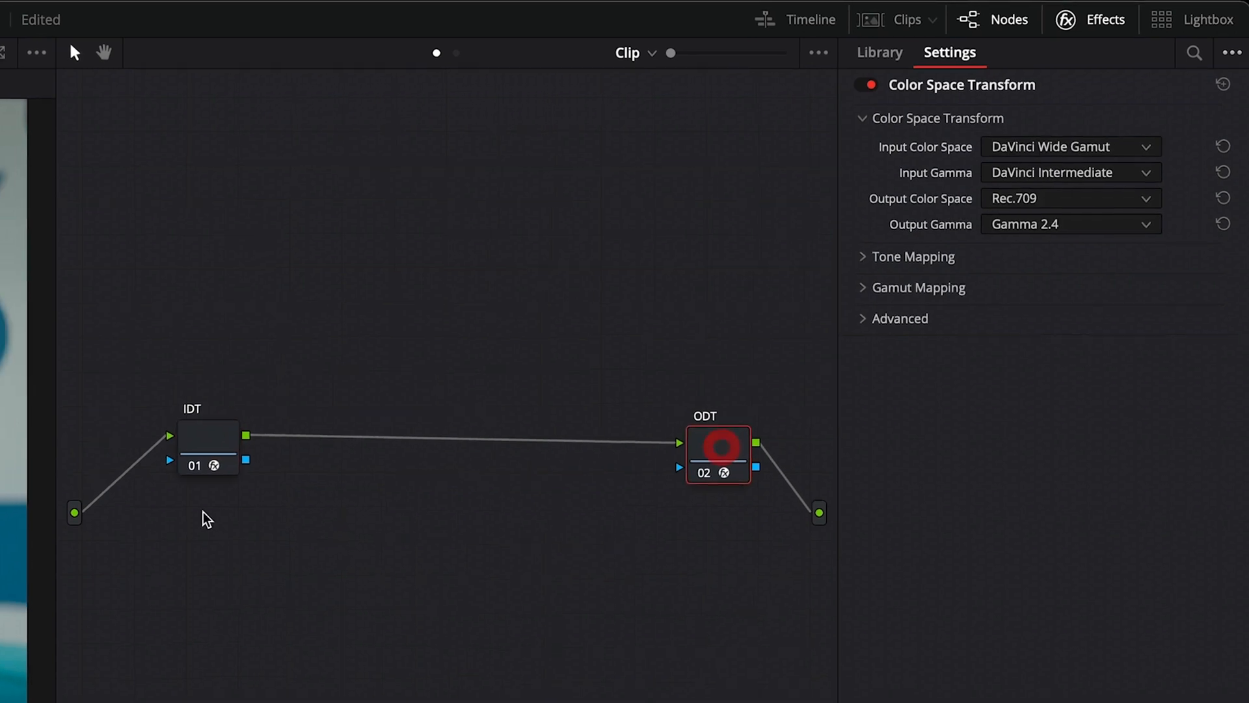
Set the IDT node's input color space to ARRI Wide Gamut 3 and its input gamma to ARRI LogC3
{"action": "left_click", "coordinate": [198, 448]}
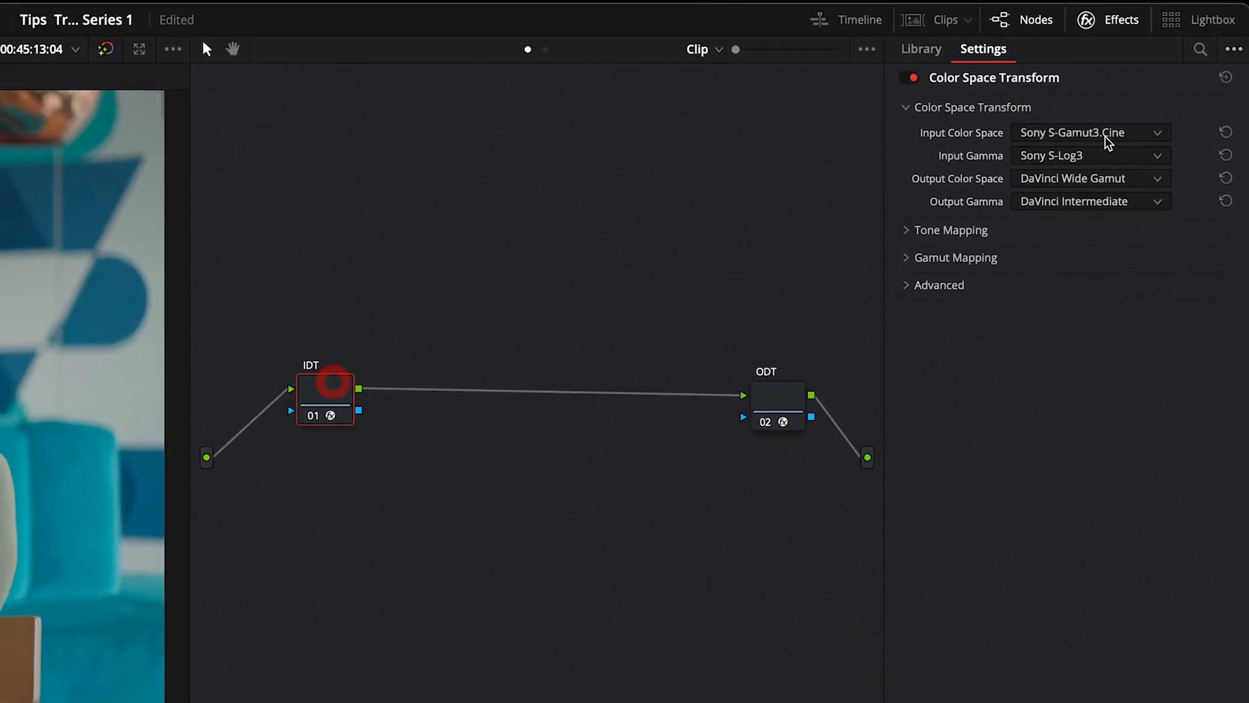
{"action": "left_click", "coordinate": [1108, 133]}
{"action": "scroll", "coordinate": [1114, 182], "scroll_direction": "up", "scroll_amount": 5}
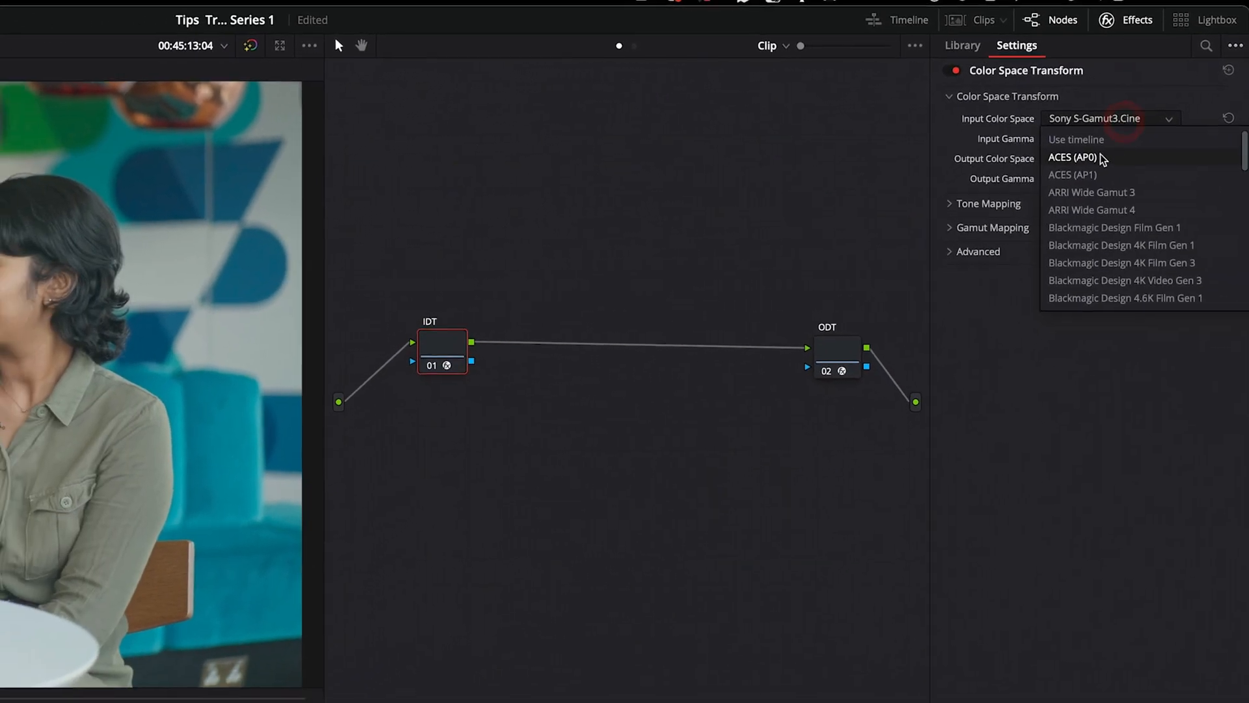
{"action": "left_click", "coordinate": [1113, 217]}
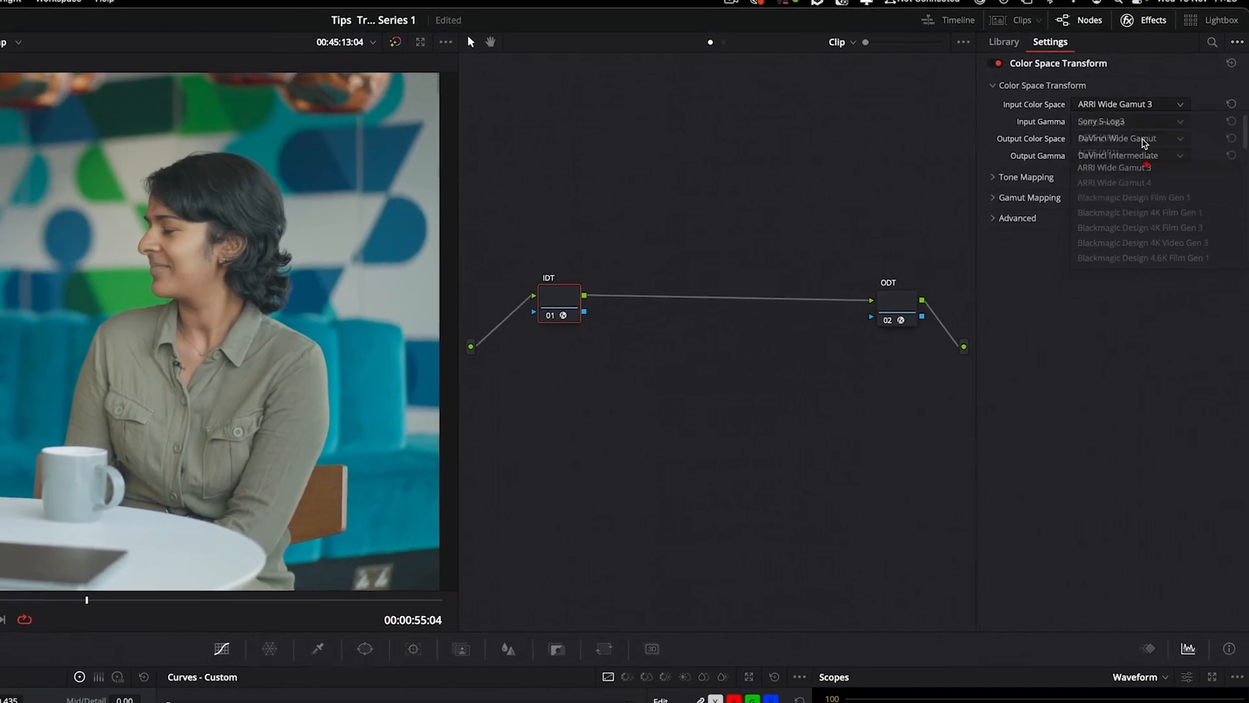
{"action": "left_click", "coordinate": [1144, 122]}
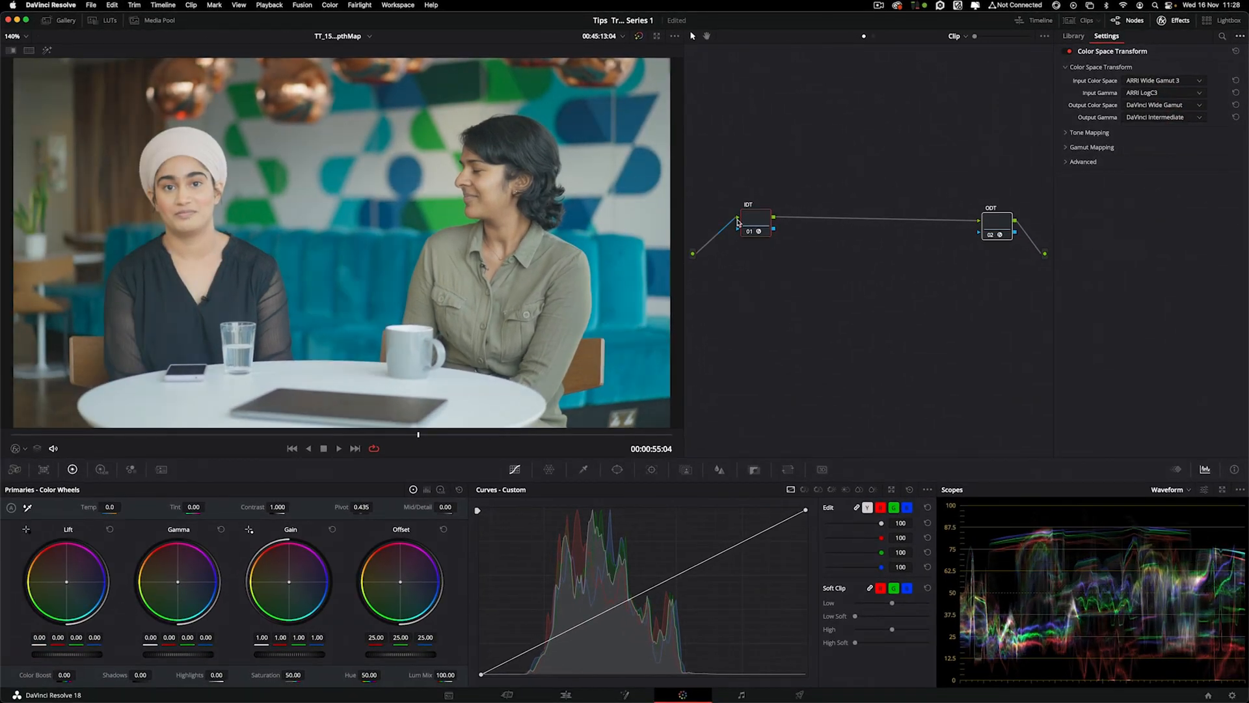
Apply the fourth clip's IDT and ODT grade to clips 05 through 10
{"action": "left_click_drag", "start_coordinate": [739, 176], "coordinate": [1006, 276]}
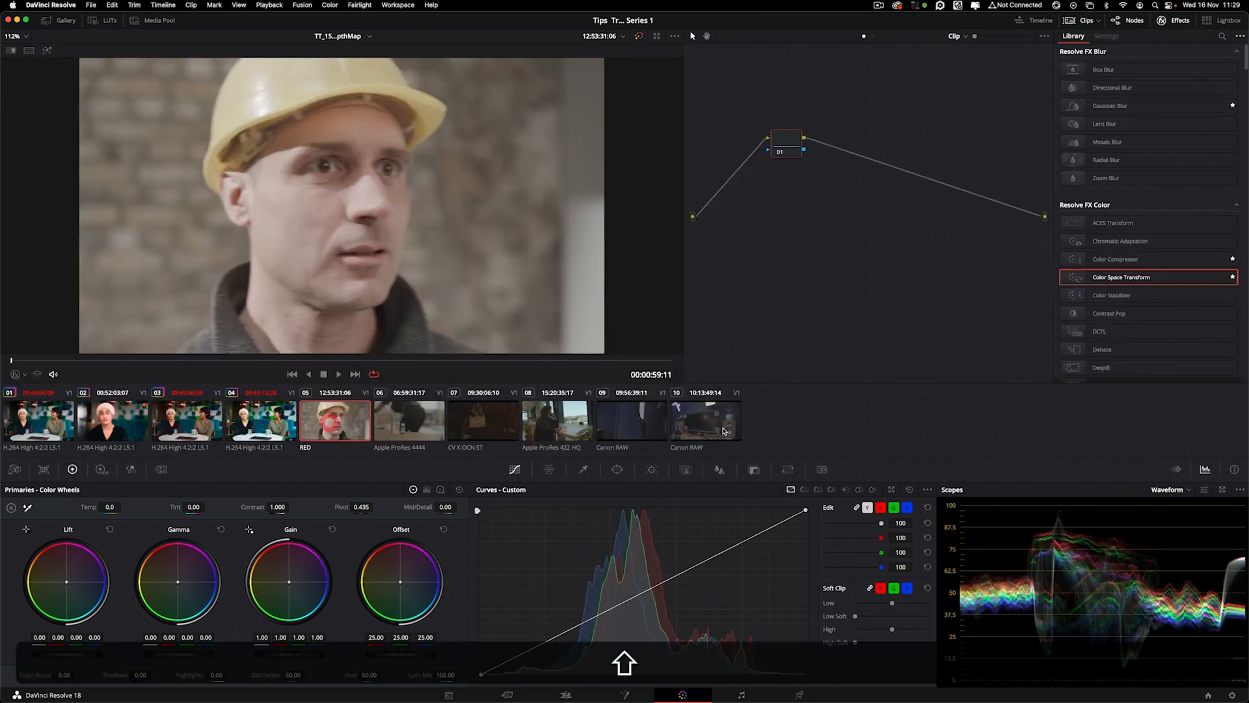
{"action": "left_click", "coordinate": [719, 429], "text": "shift"}
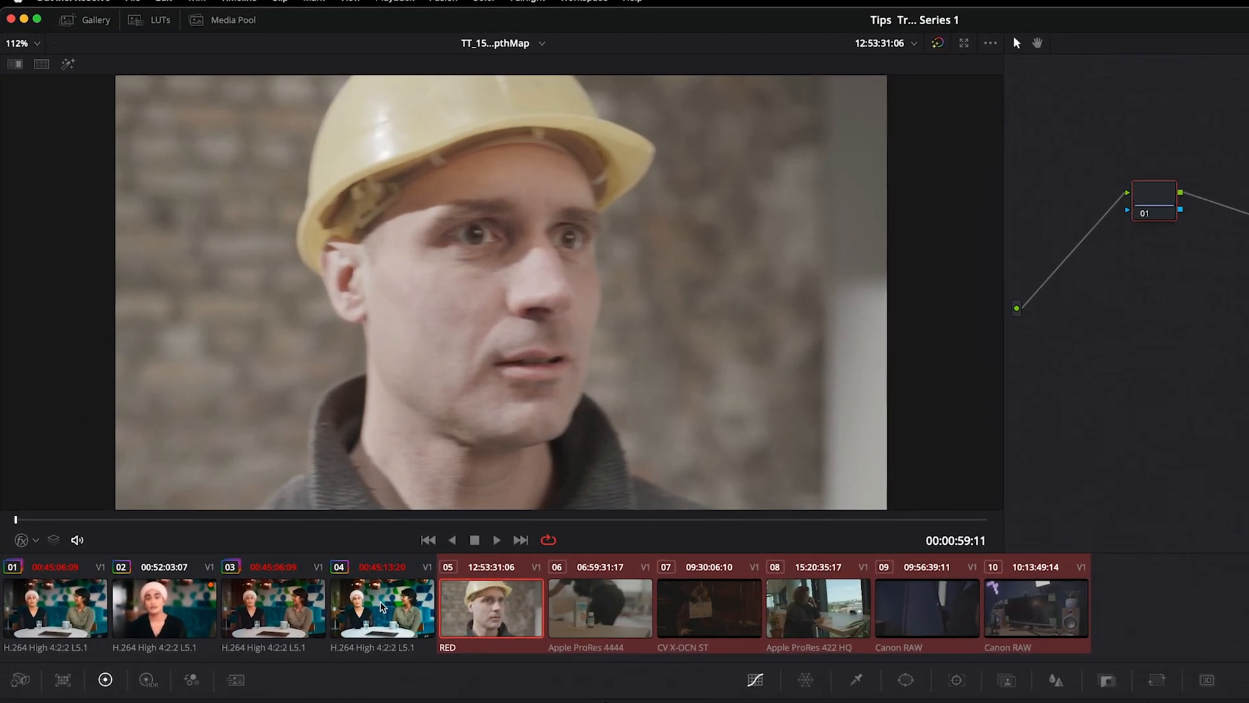
{"action": "right_click", "coordinate": [260, 420]}
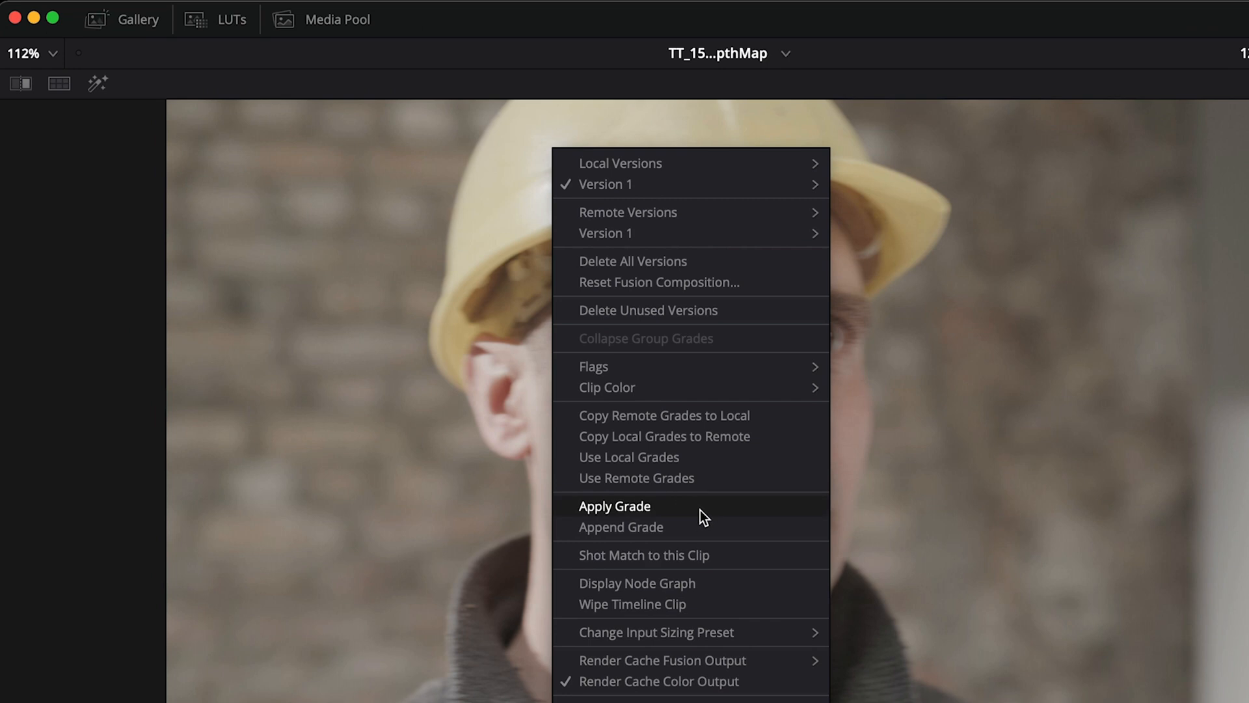
{"action": "left_click", "coordinate": [700, 510]}
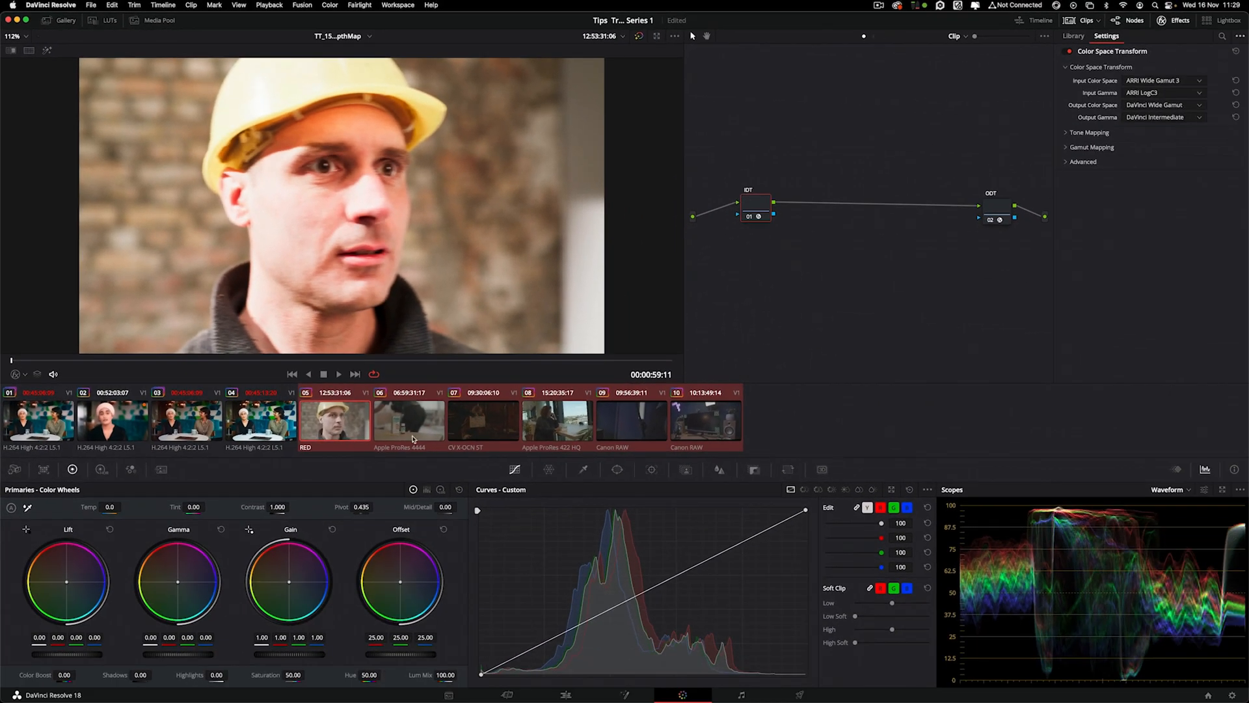
Go through clips 05 to 10 to check the applied IDT and ODT grade on each
{"action": "left_click", "coordinate": [413, 439]}
{"action": "left_click", "coordinate": [479, 438]}
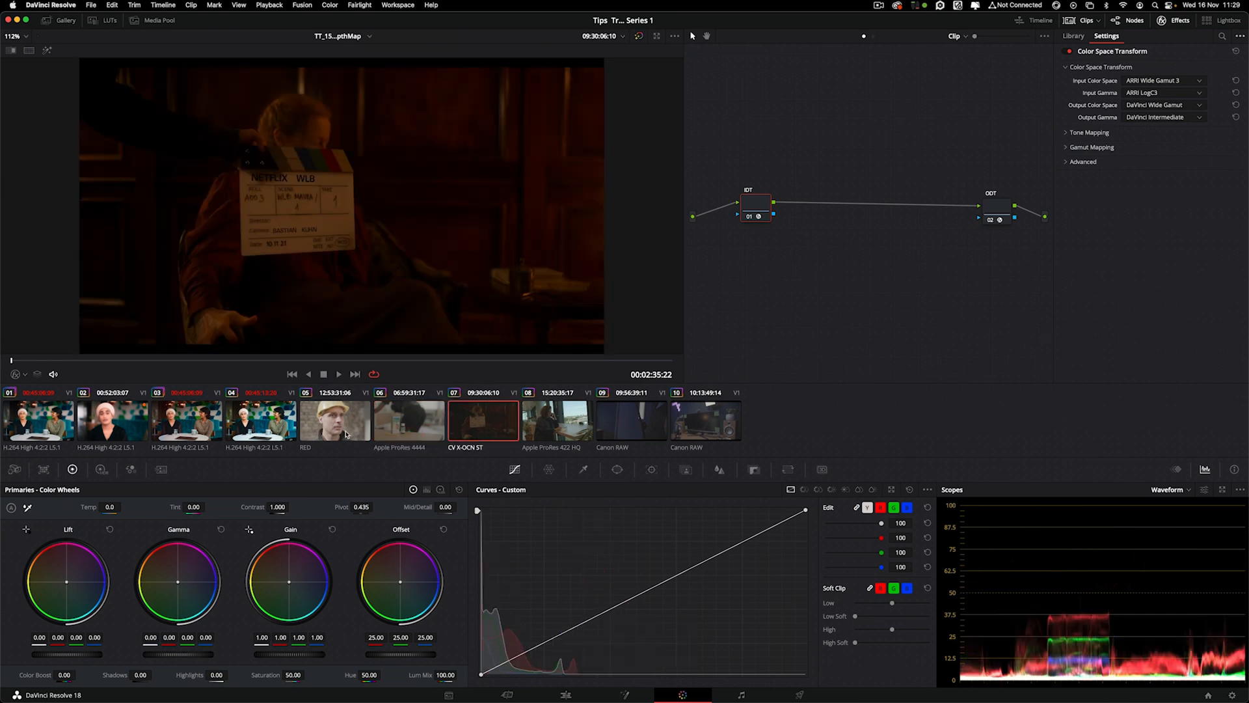
{"action": "left_click", "coordinate": [347, 435]}
{"action": "left_click", "coordinate": [413, 430]}
{"action": "left_click_drag", "start_coordinate": [749, 172], "coordinate": [1024, 252]}
{"action": "left_click", "coordinate": [490, 430]}
{"action": "left_click", "coordinate": [578, 428]}
{"action": "left_click", "coordinate": [637, 427]}
{"action": "left_click", "coordinate": [687, 426]}
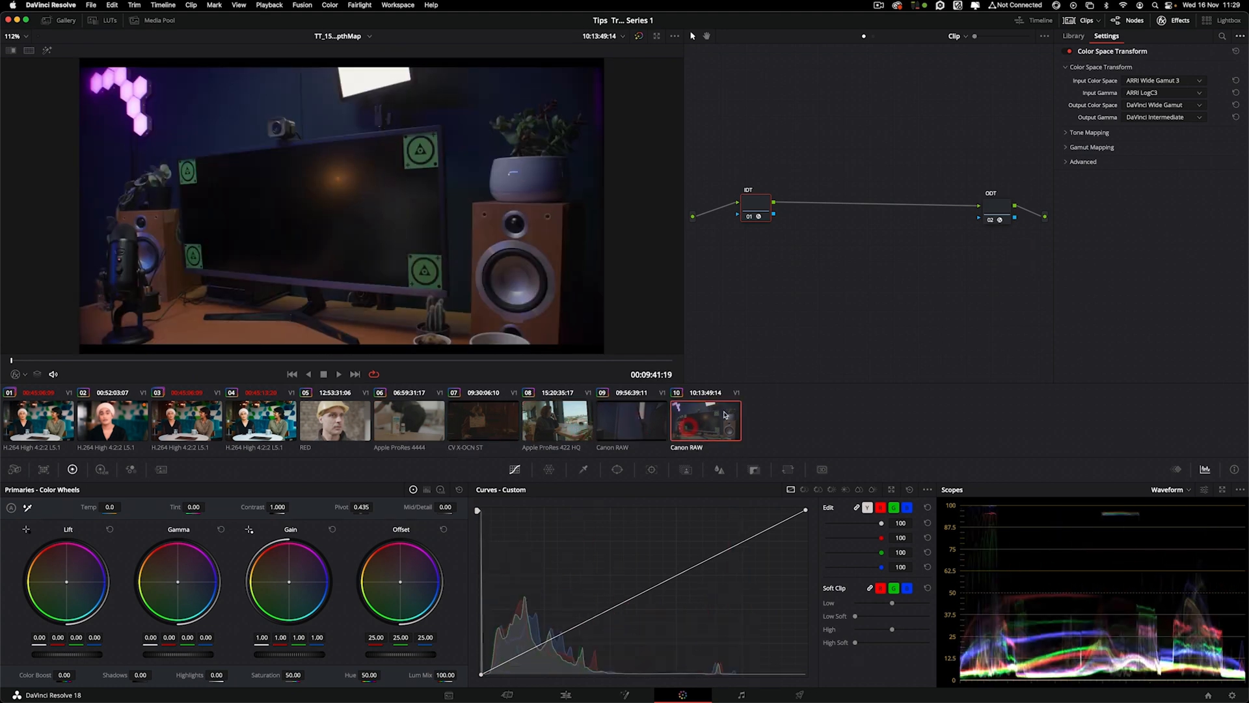
Compare the fourth clip's IDT and ODT graph with the second clip's node tree, and hide the effects library
{"action": "left_click", "coordinate": [247, 421]}
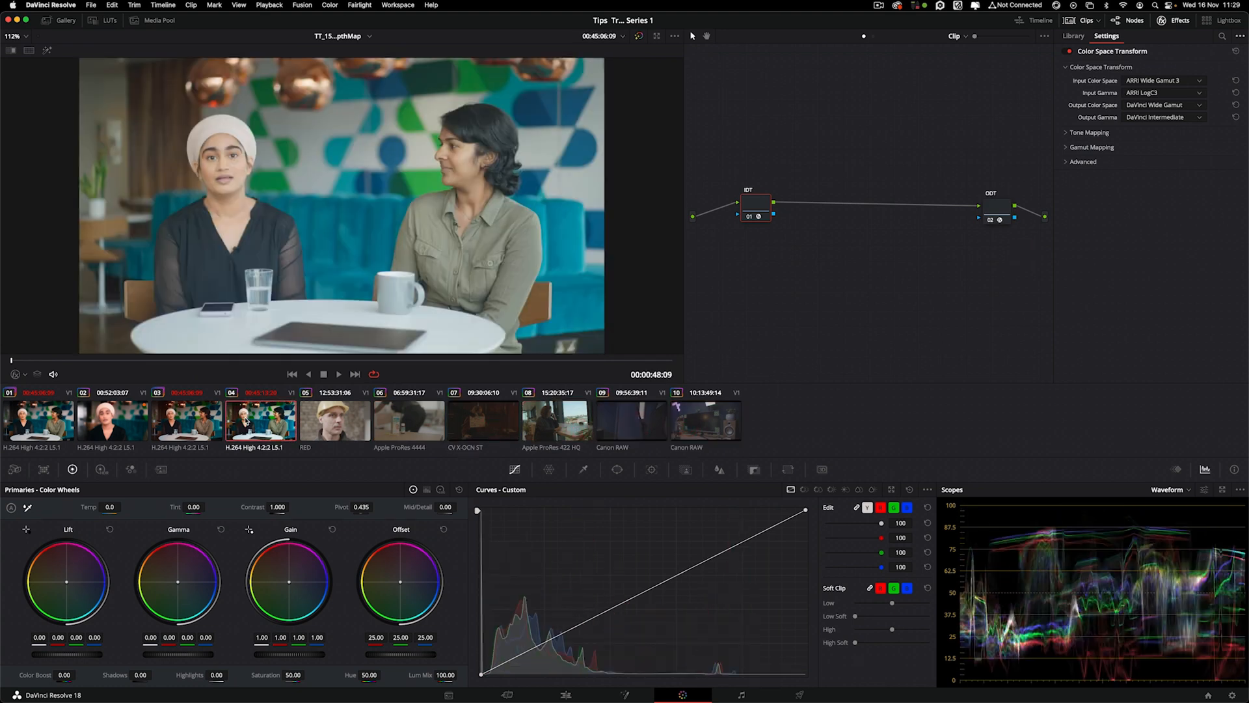
{"action": "left_click_drag", "start_coordinate": [702, 155], "coordinate": [970, 277]}
{"action": "left_click", "coordinate": [112, 424]}
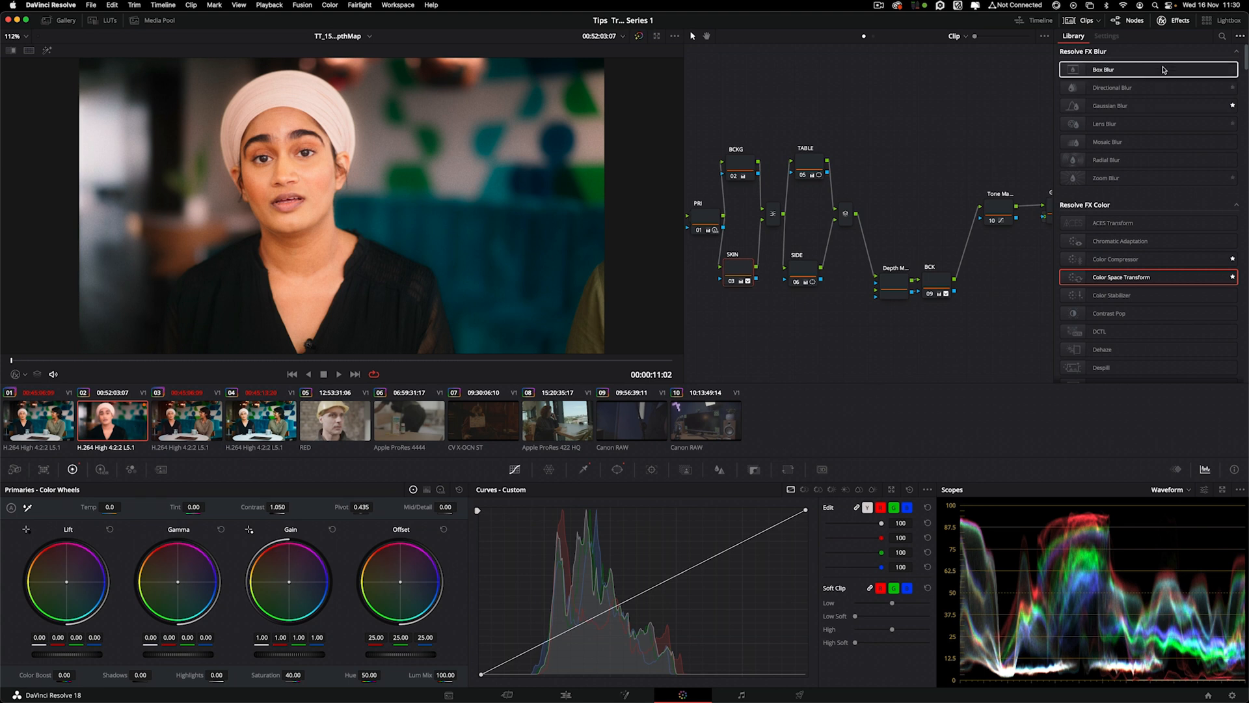
{"action": "left_click", "coordinate": [1174, 20]}
{"action": "left_click", "coordinate": [273, 422]}
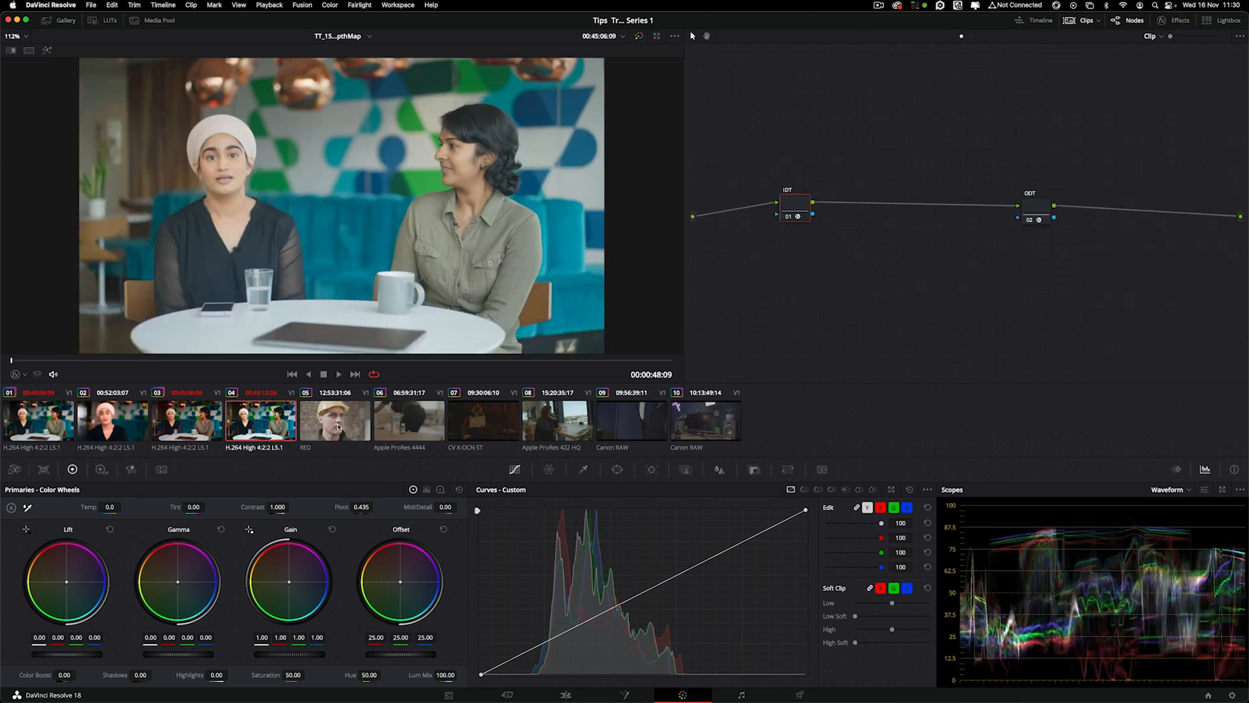
Nudge the fourth clip's ODT node level with its IDT node
{"action": "left_click_drag", "start_coordinate": [774, 142], "coordinate": [1067, 263]}
{"action": "left_click", "coordinate": [1065, 260]}
{"action": "left_click_drag", "start_coordinate": [1040, 211], "coordinate": [1041, 209]}
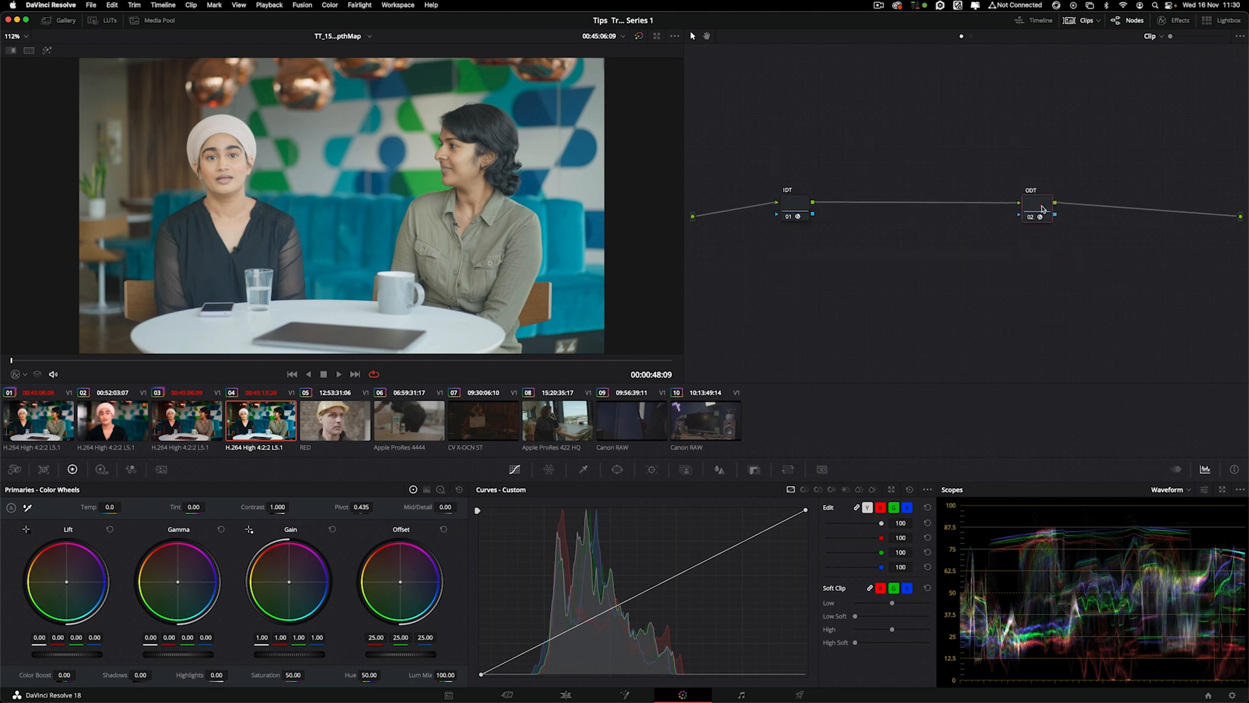